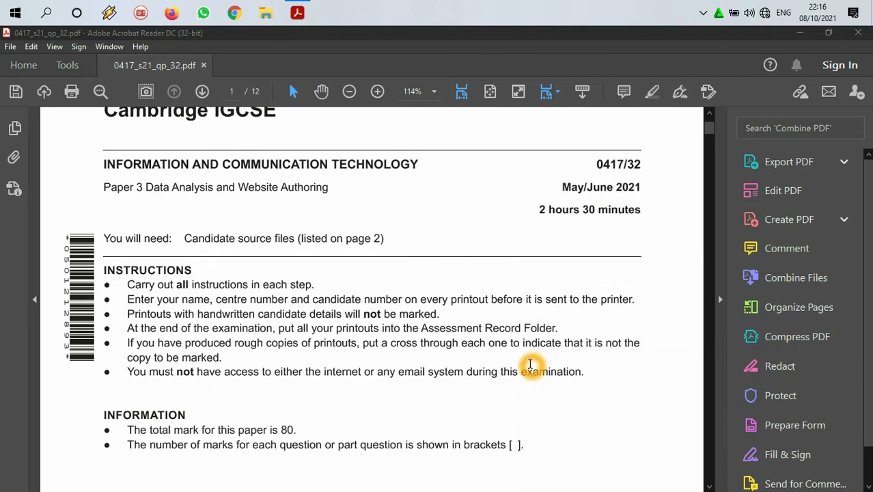
scroll(531, 369, "down", 10)
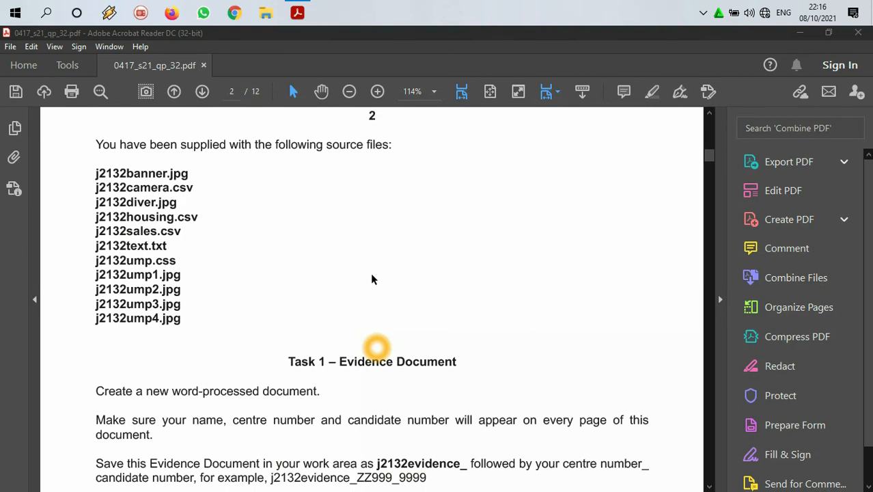
Step: Examine the exam paper's source file list, evidence document, file management and web page tasks, marking Task 1's first instruction
scroll(365, 290, "down", 10)
scroll(358, 311, "down", 10)
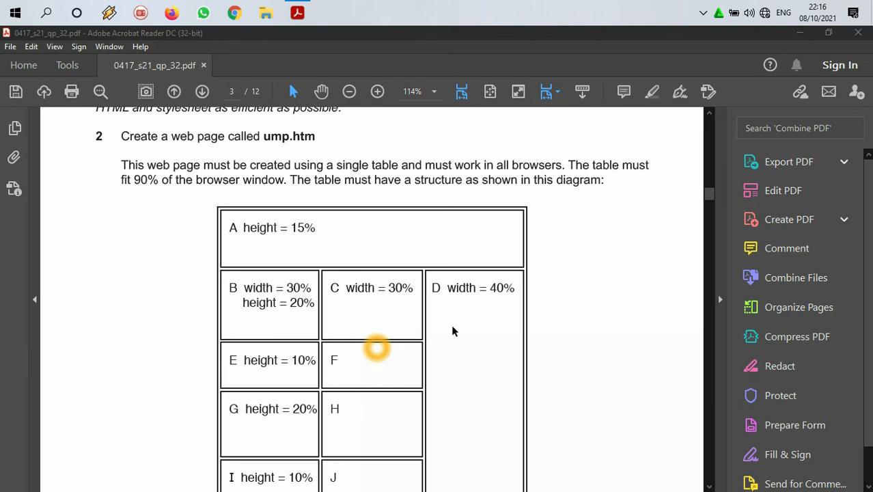
scroll(547, 307, "up", 2)
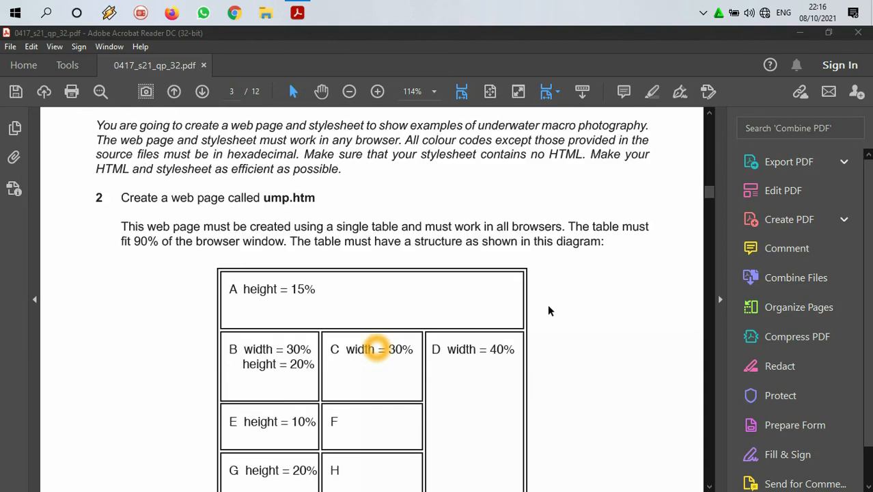
scroll(548, 311, "up", 1)
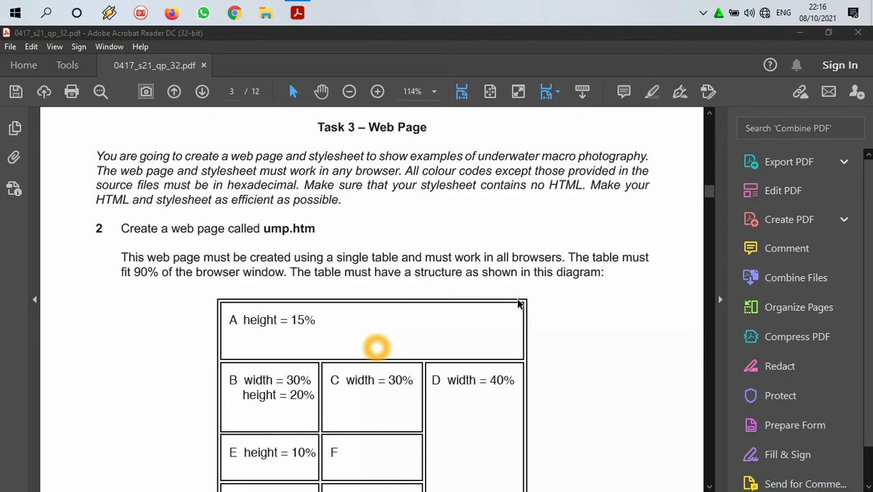
scroll(523, 318, "up", 20)
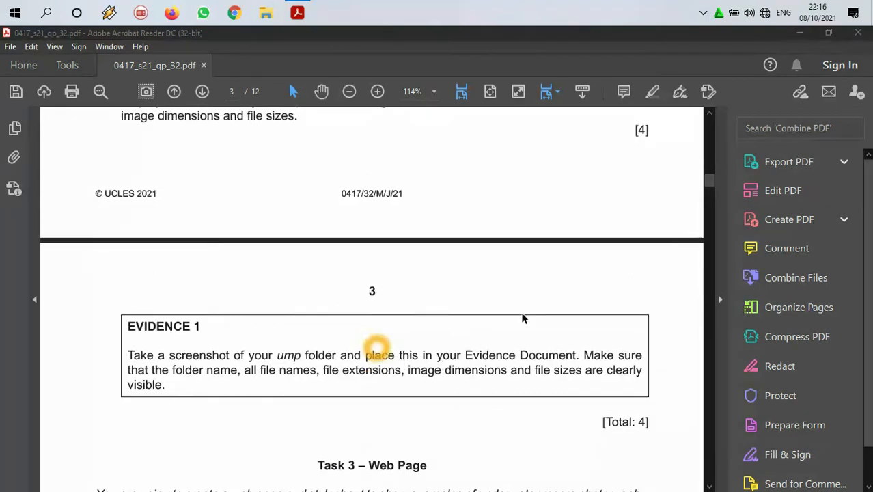
scroll(522, 314, "up", 5)
scroll(478, 311, "down", 4)
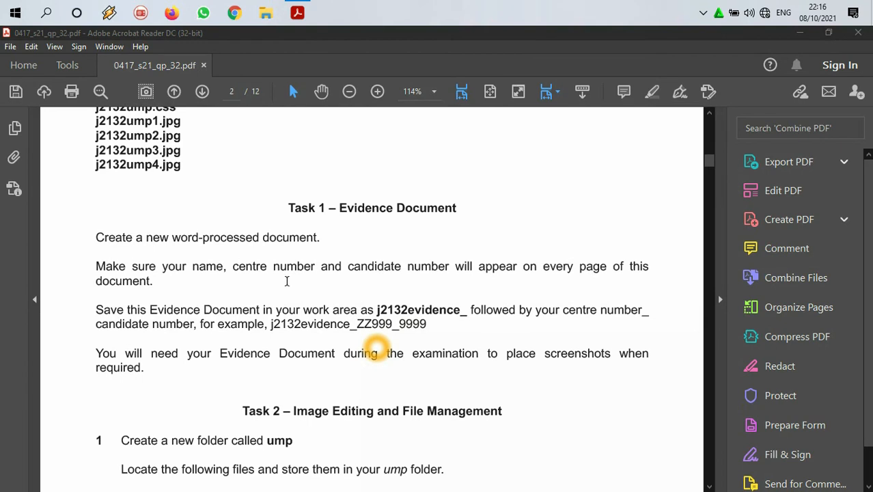
left_click_drag(99, 239, 324, 237)
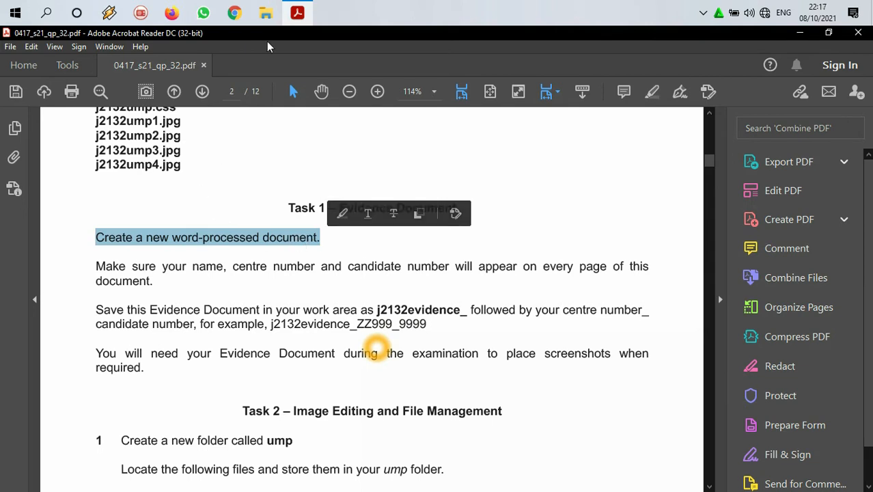
Step: Extract the source files archive on the desktop into its own folder, 0417_s21_sf_32
left_click(309, 13)
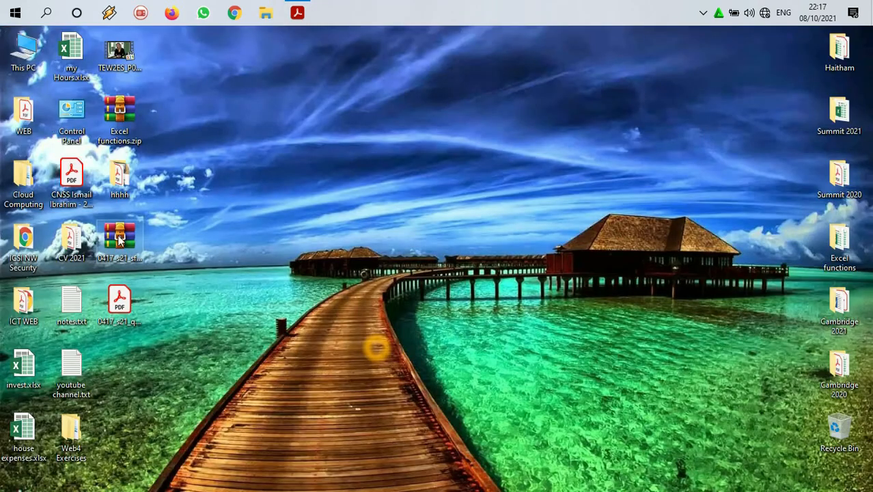
left_click_drag(124, 240, 120, 337)
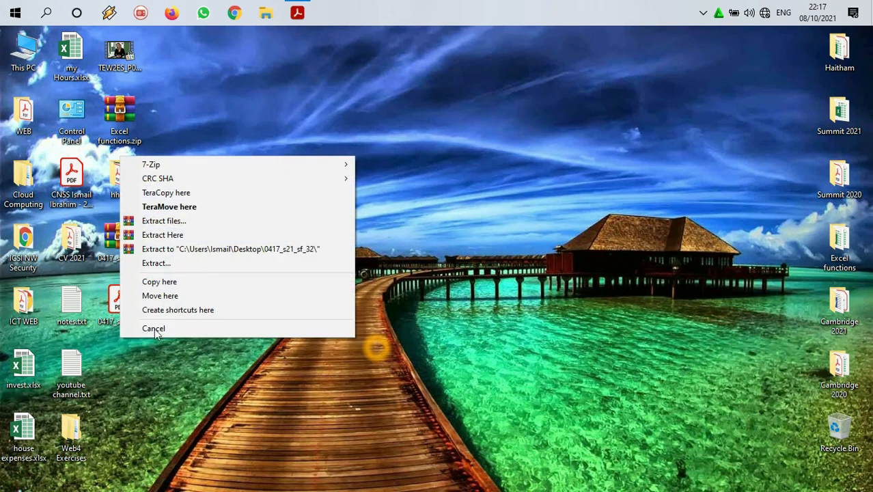
left_click(172, 254)
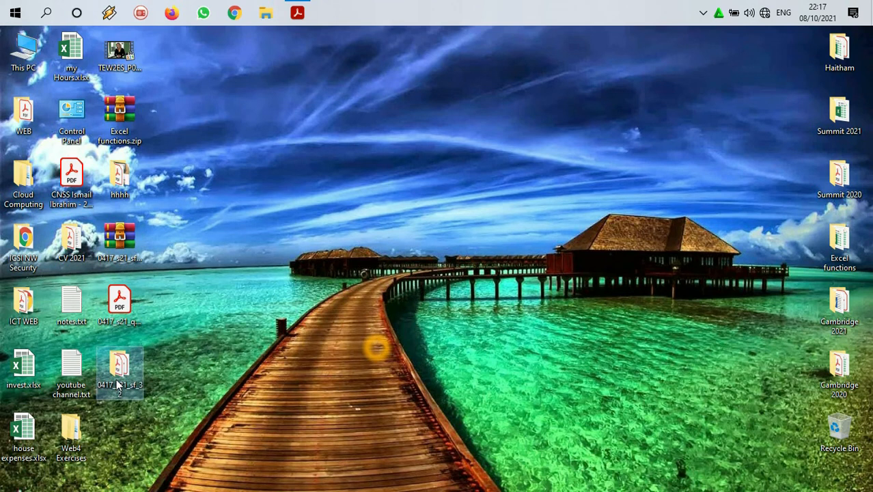
Step: Rename the extracted 0417_s21_sf_32 folder to the candidate's name, centre number and candidate number, separated by commas
left_click(119, 387)
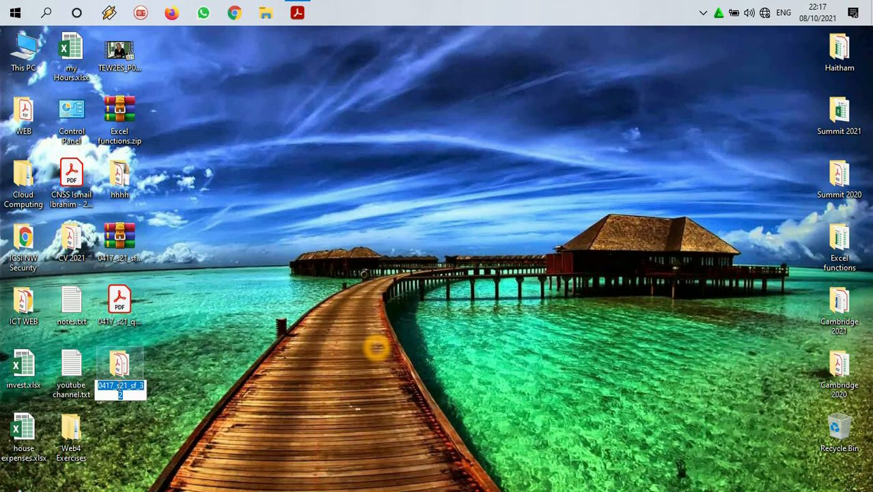
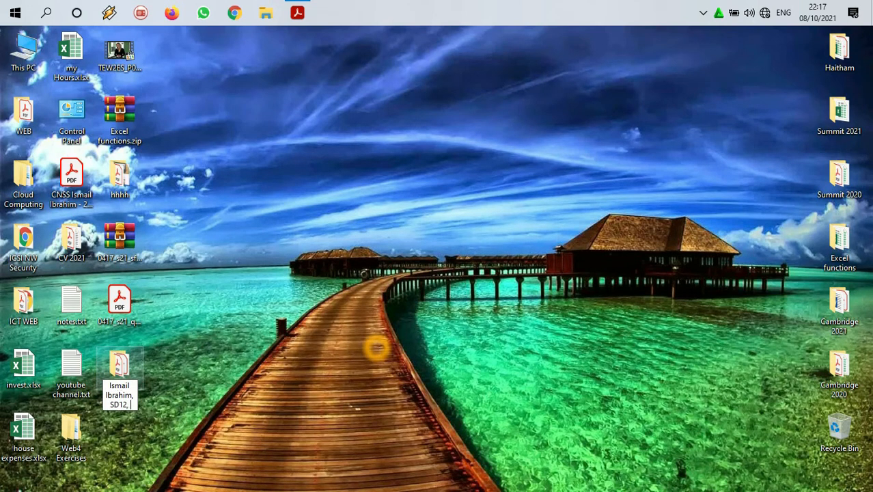
key("Return")
Step: Create a new Word document with its default name inside the 06_0417_32_Confidential Source Files June 2021 folder
double_click(117, 382)
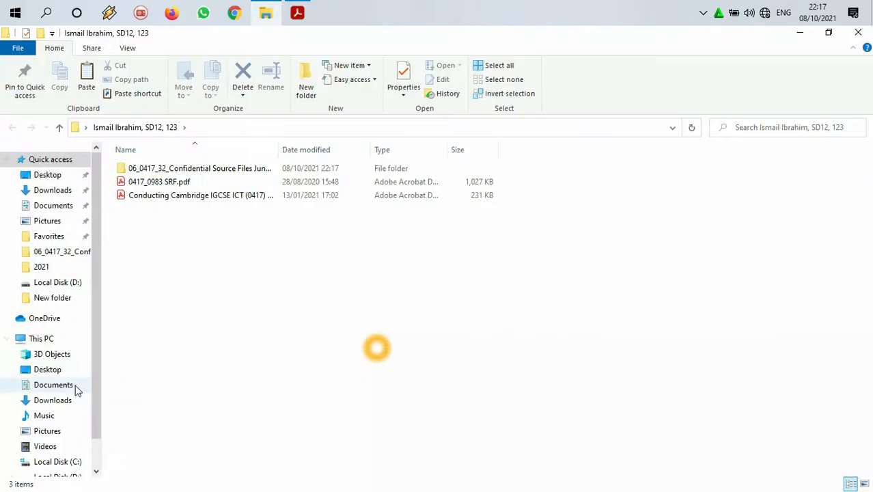
double_click(167, 170)
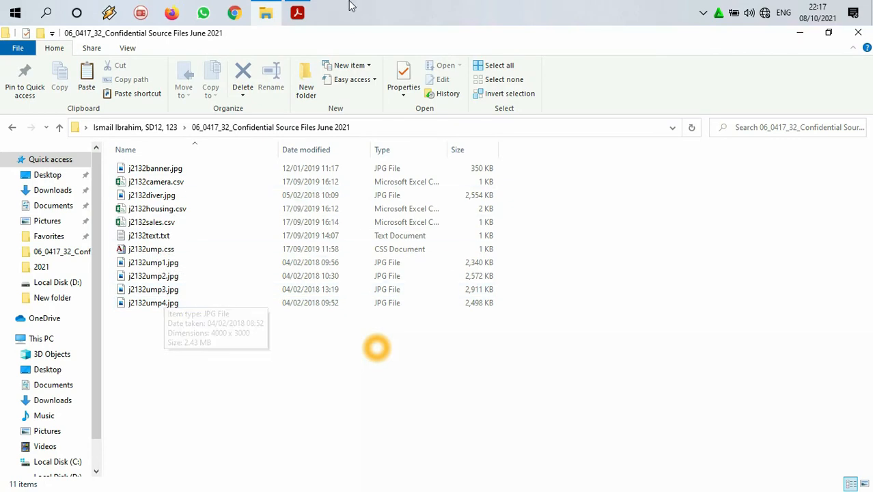
right_click(162, 350)
mouse_move(213, 314)
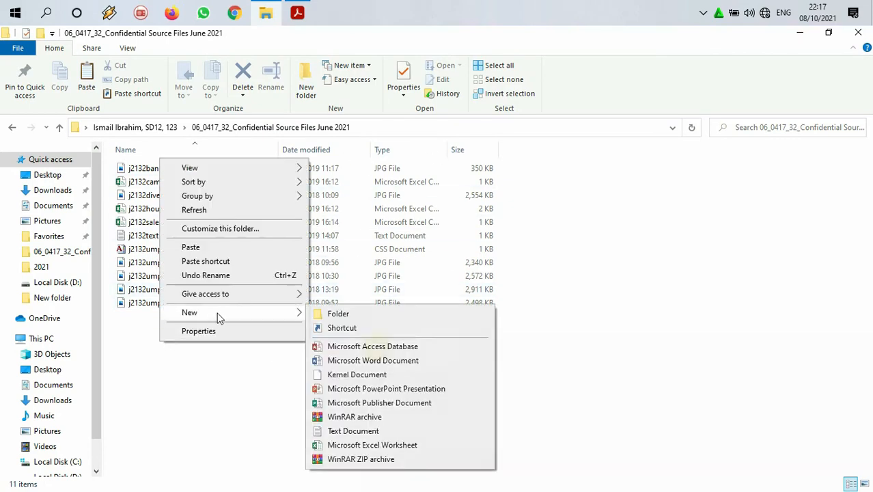
left_click(375, 360)
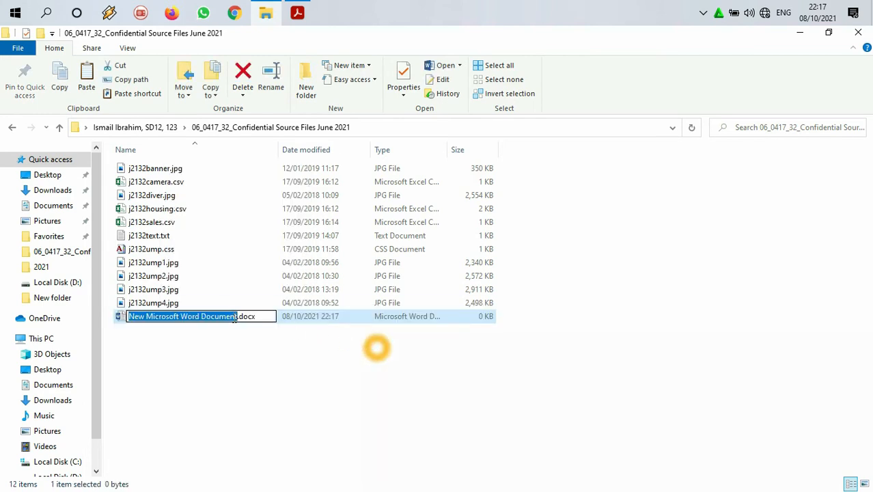
left_click(220, 344)
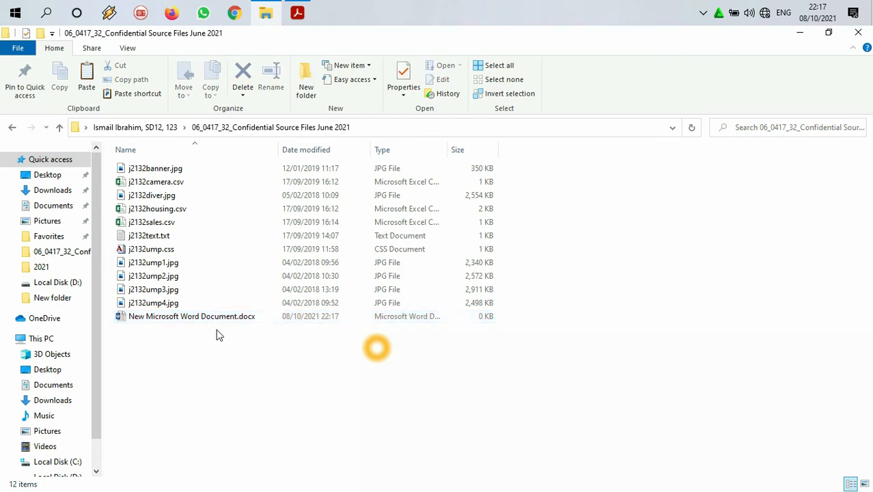
Step: Check the Task 1 requirements and enter the candidate's name, centre number and candidate number across the new Word document's header
left_click(295, 13)
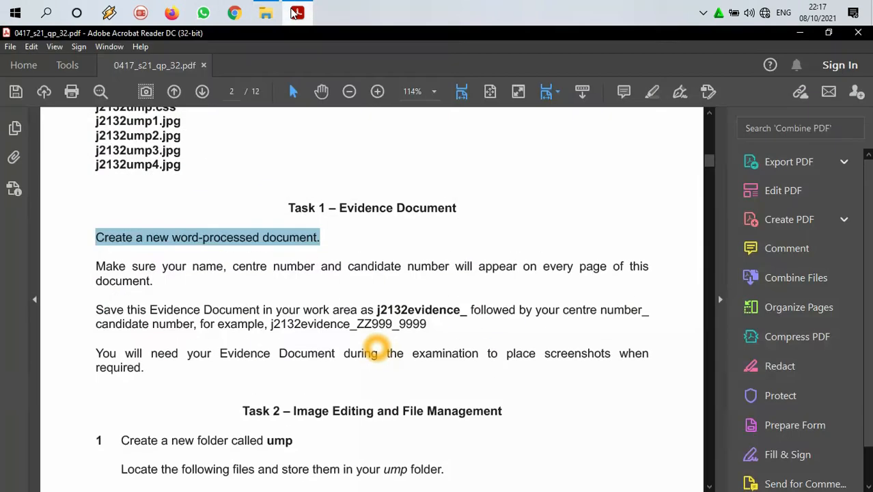
double_click(379, 310)
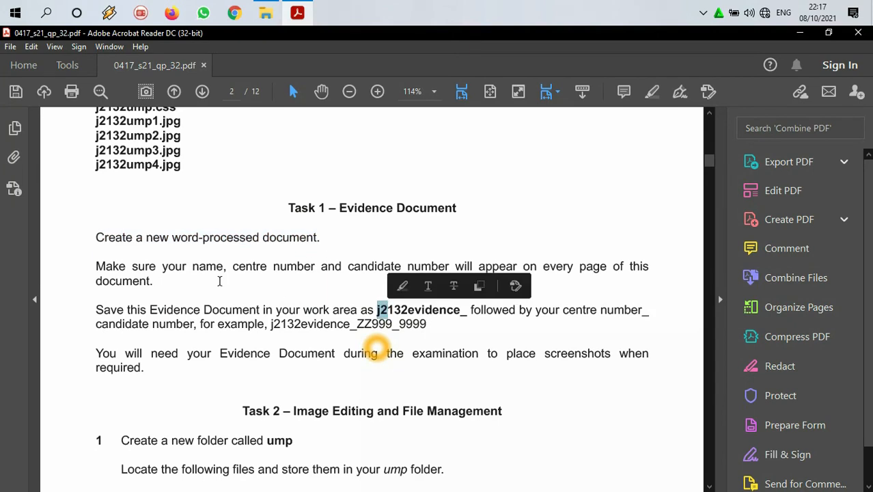
left_click_drag(132, 266, 554, 272)
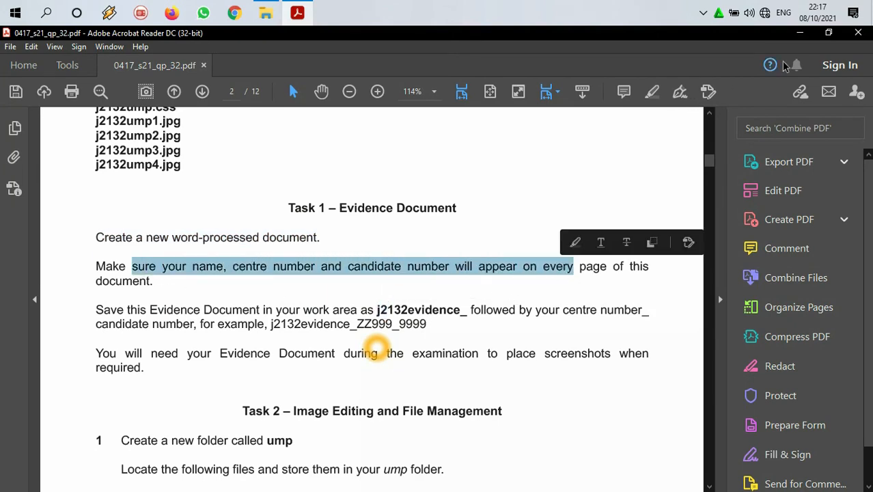
left_click(800, 34)
left_click(184, 316)
double_click(183, 315)
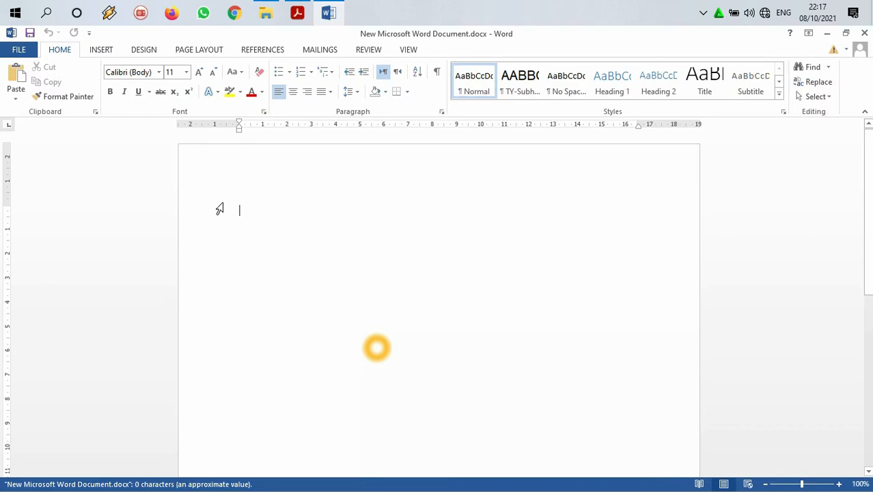
double_click(239, 161)
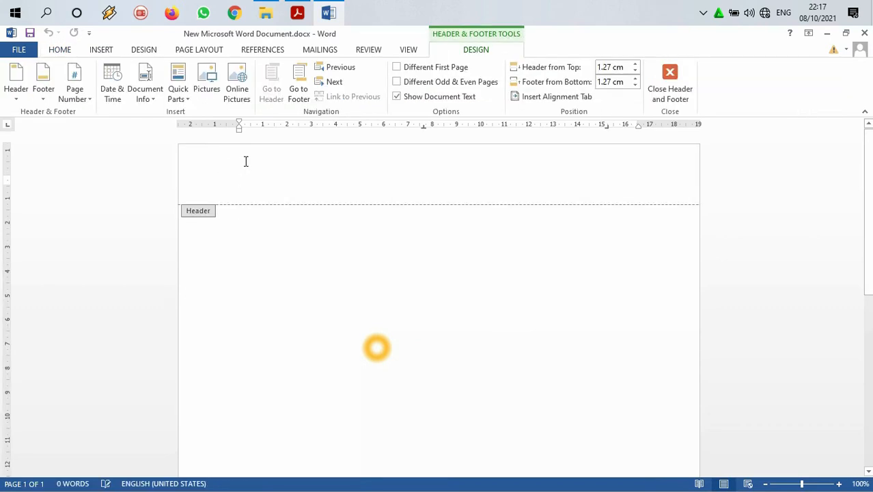
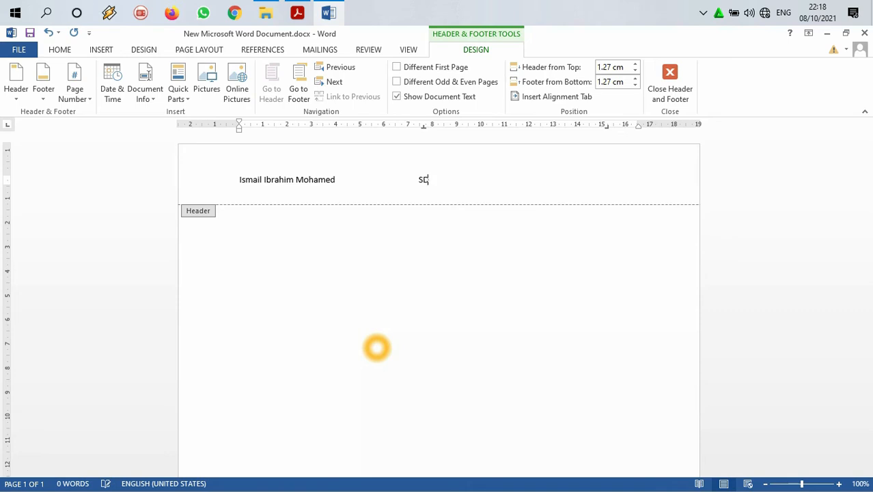
type("012")
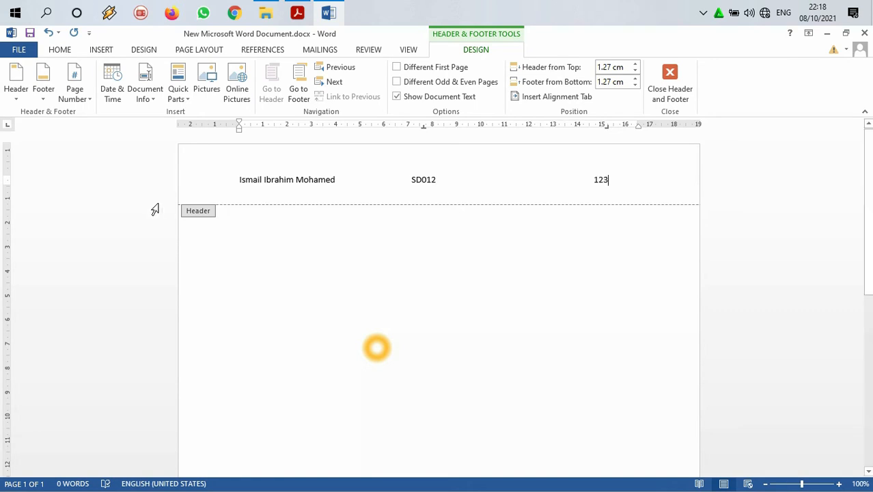
double_click(345, 254)
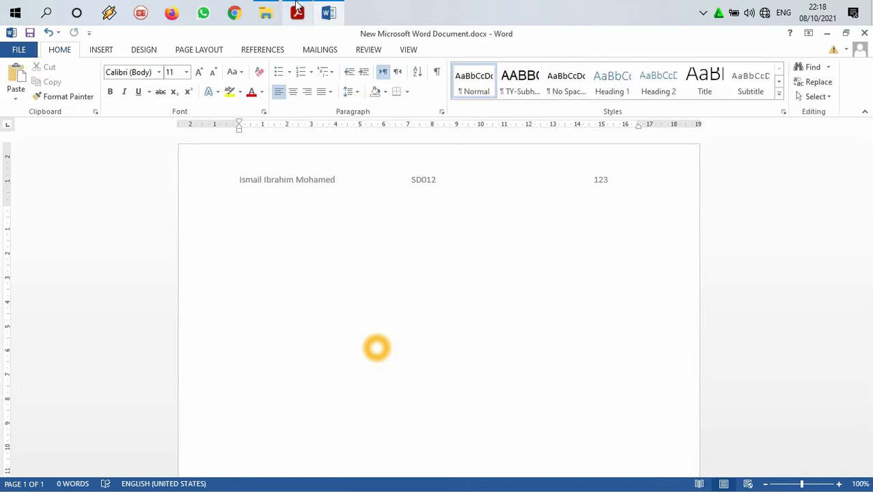
Step: Copy the file name prefix j2132evidence_ from the Task 1 saving instruction in the question paper
left_click(297, 13)
scroll(167, 287, "down", 1)
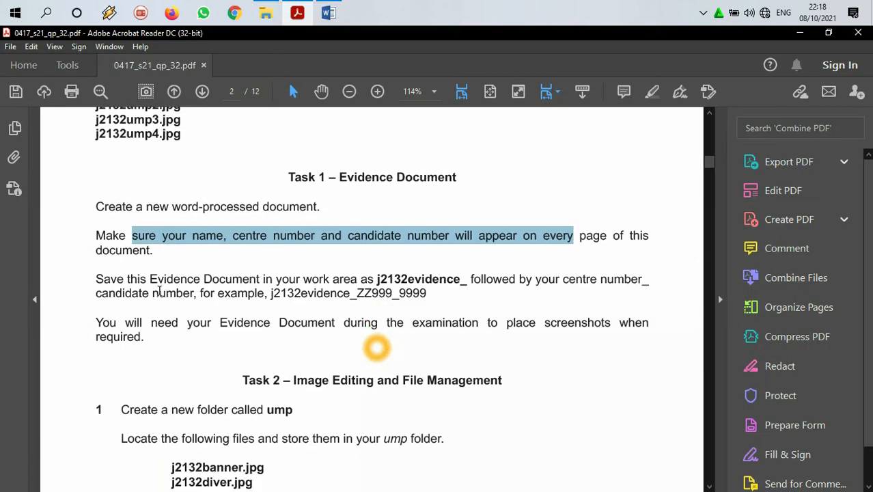
left_click_drag(127, 278, 299, 282)
left_click_drag(375, 278, 469, 279)
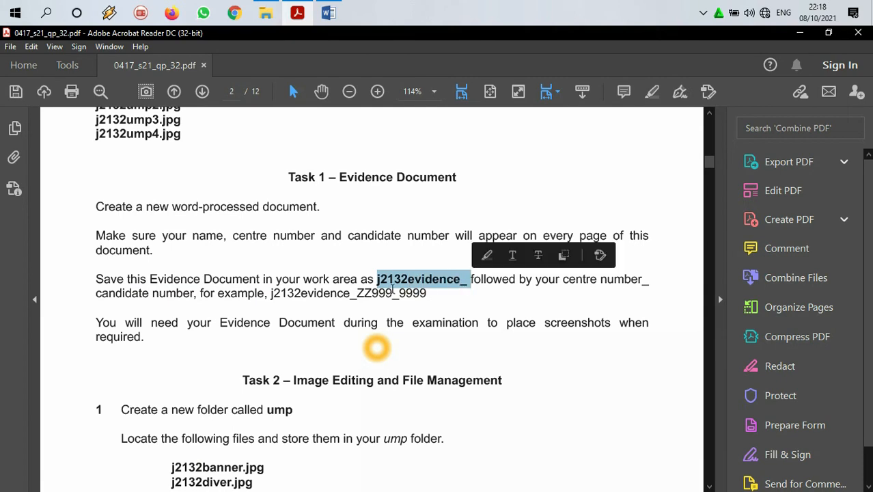
right_click(424, 279)
left_click(429, 287)
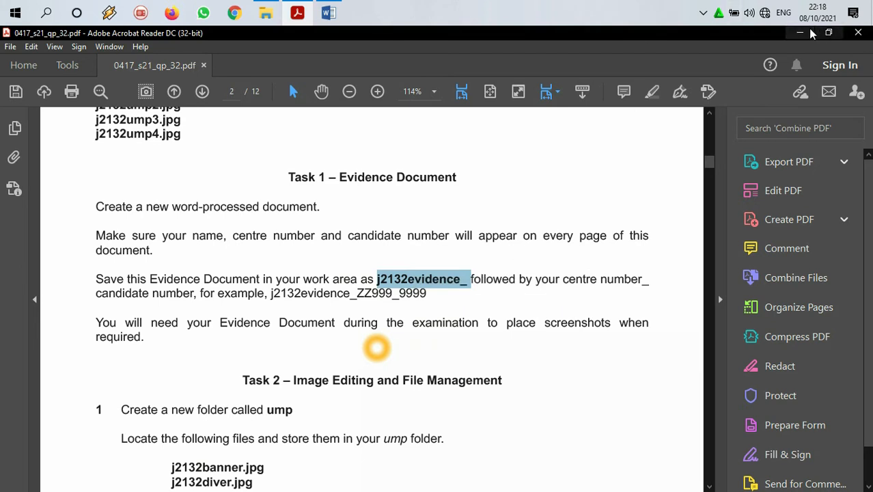
Step: Close the Word document and rename it with the prefix j2132evidence_ followed by the centre number and candidate number, separated by an underscore
left_click(811, 33)
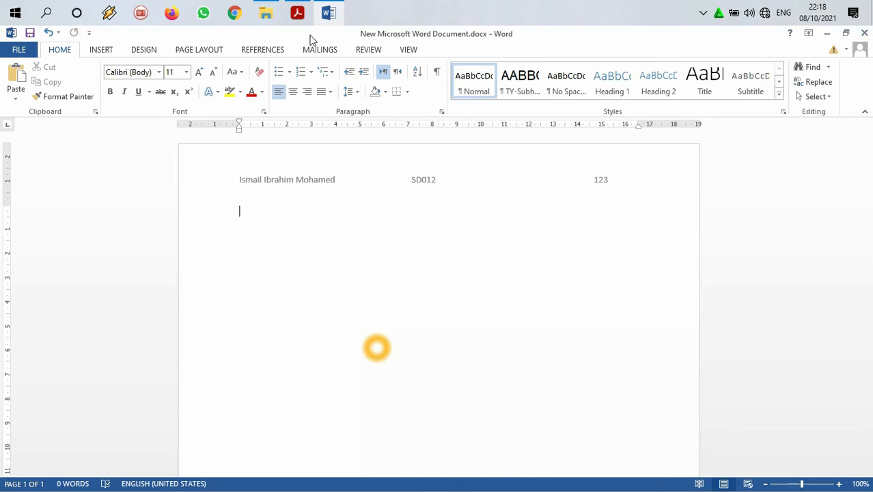
left_click(865, 34)
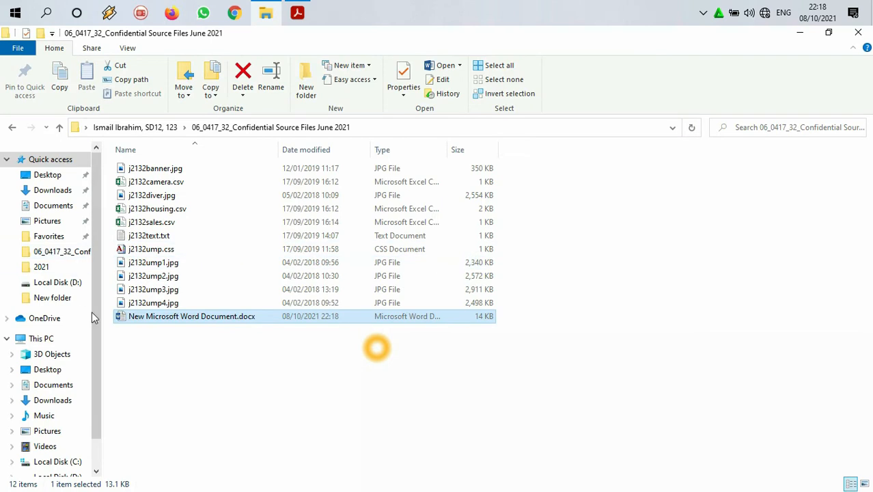
left_click(148, 317)
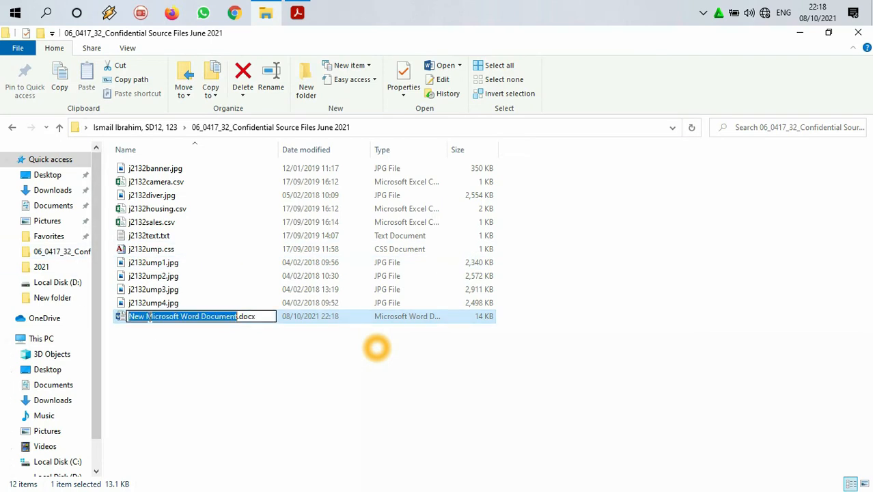
type("j2132evidence_")
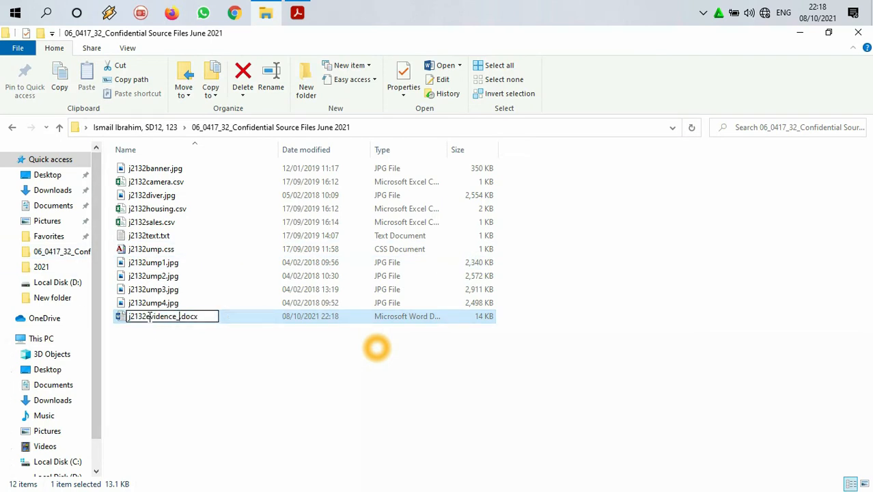
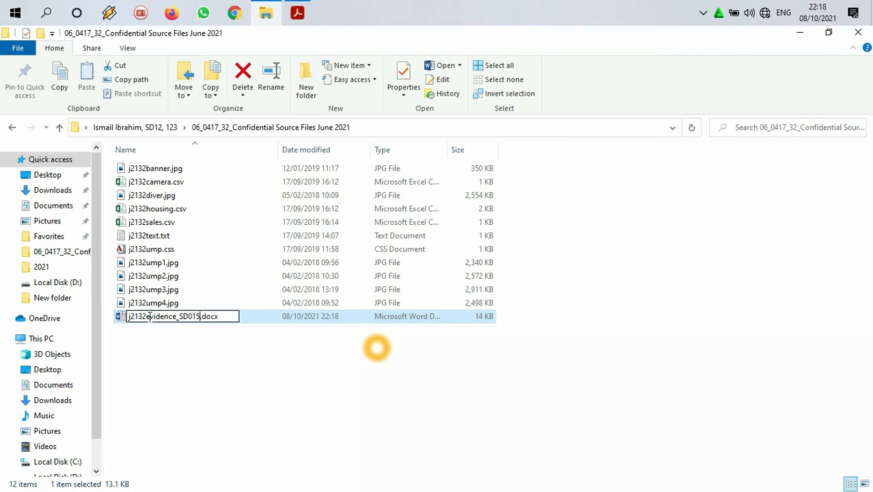
left_click(217, 336)
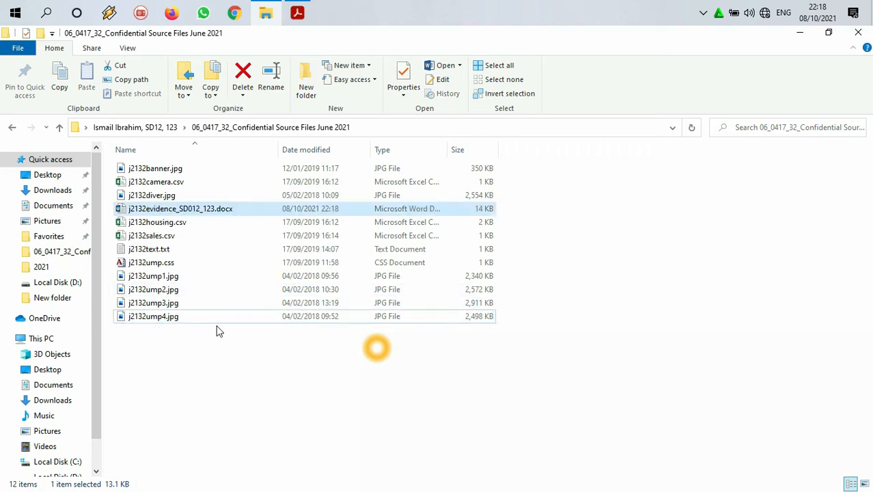
Step: Reopen the renamed evidence document, switch to the question paper and highlight the Task 1 instructions in yellow
double_click(179, 212)
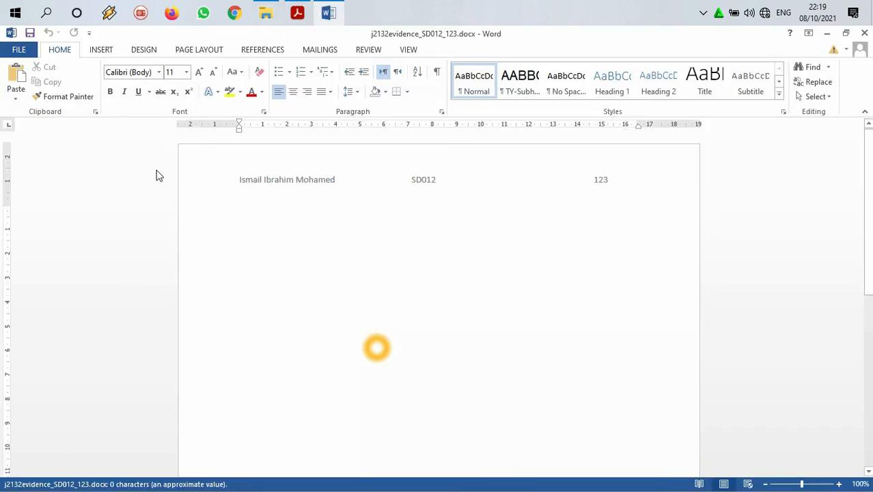
left_click(327, 13)
mouse_move(297, 13)
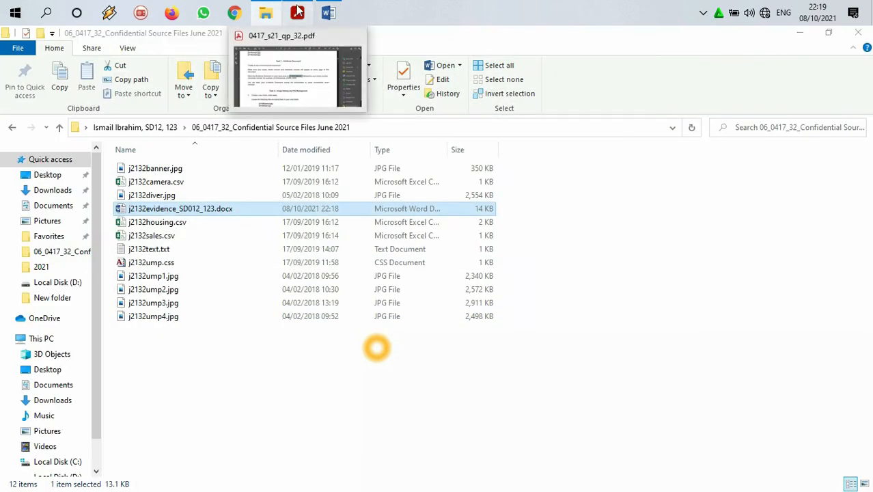
left_click(301, 71)
scroll(342, 236, "down", 2)
left_click_drag(143, 275, 97, 146)
left_click(652, 93)
scroll(403, 232, "down", 5)
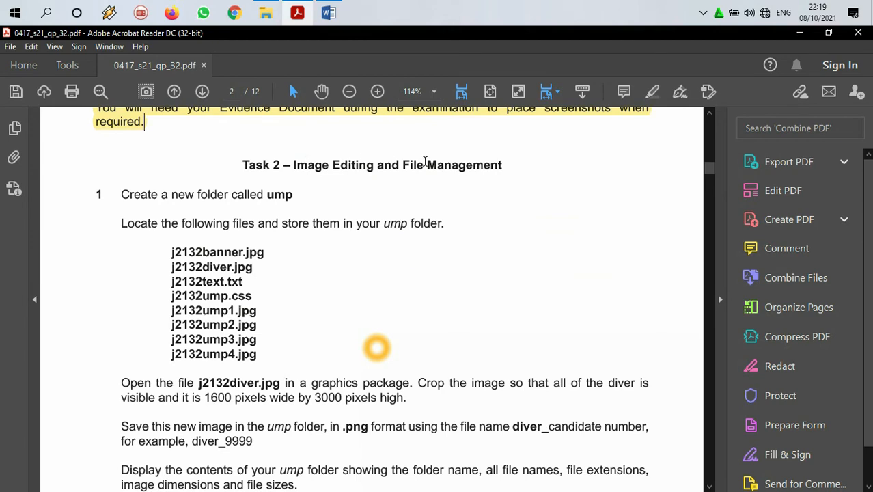
Step: Copy the folder name ump from Task 2 question 1 and return to the source files folder
scroll(425, 161, "down", 1)
left_click_drag(266, 165, 294, 166)
right_click(294, 166)
left_click(307, 174)
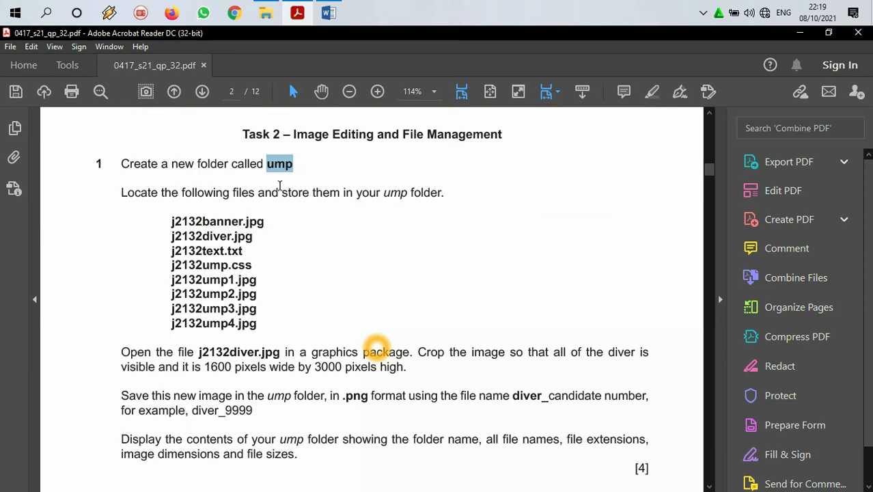
scroll(356, 226, "down", 2)
scroll(357, 226, "up", 2)
left_click(799, 33)
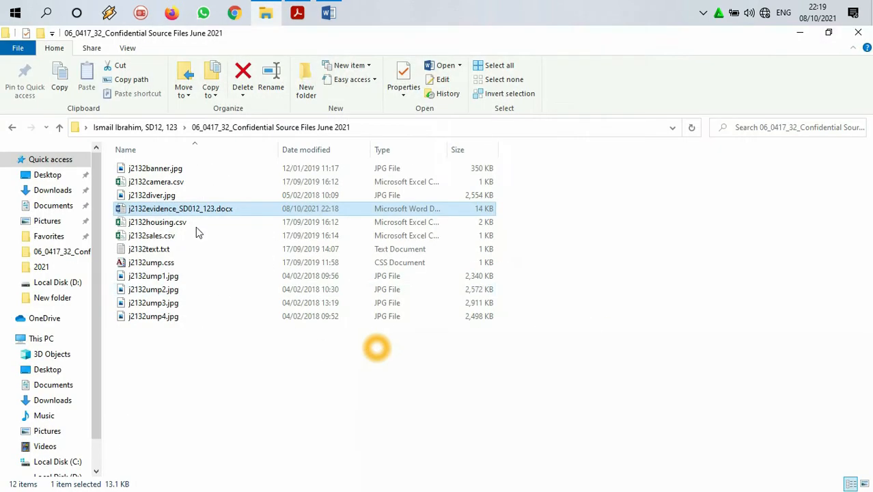
Step: Create a new folder in the source files folder and paste ump as its name
right_click(219, 350)
mouse_move(269, 316)
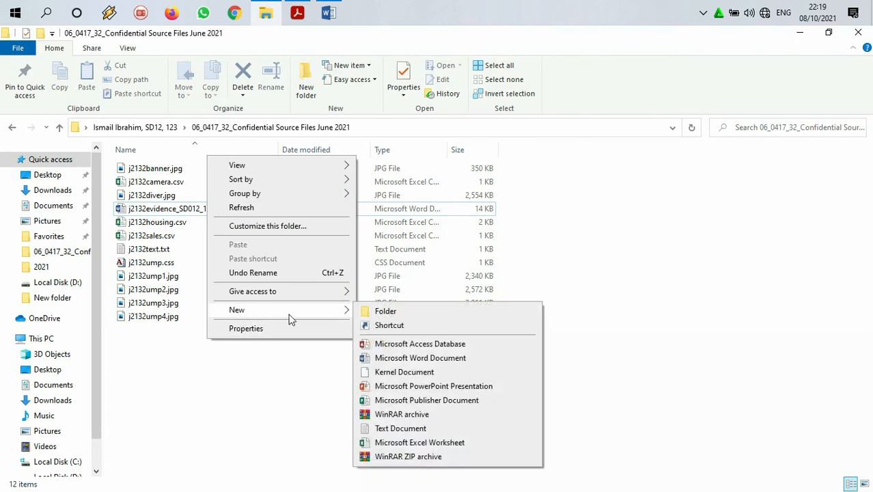
left_click(377, 310)
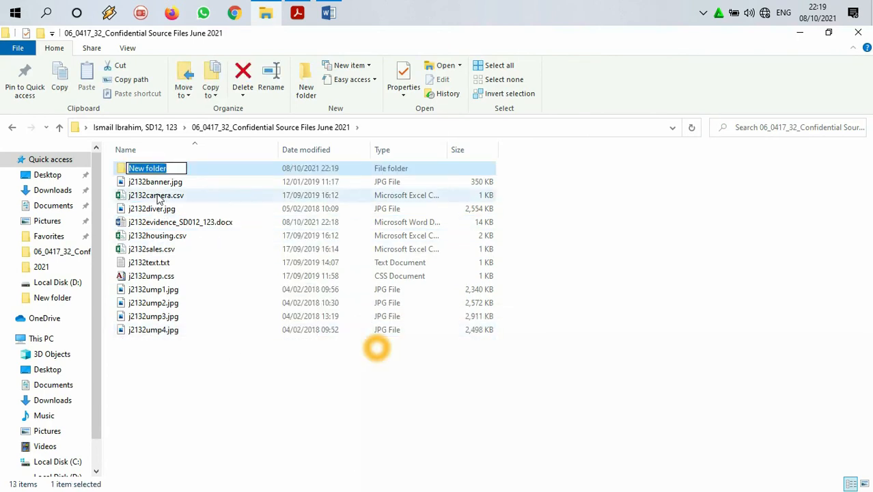
right_click(157, 168)
left_click(185, 219)
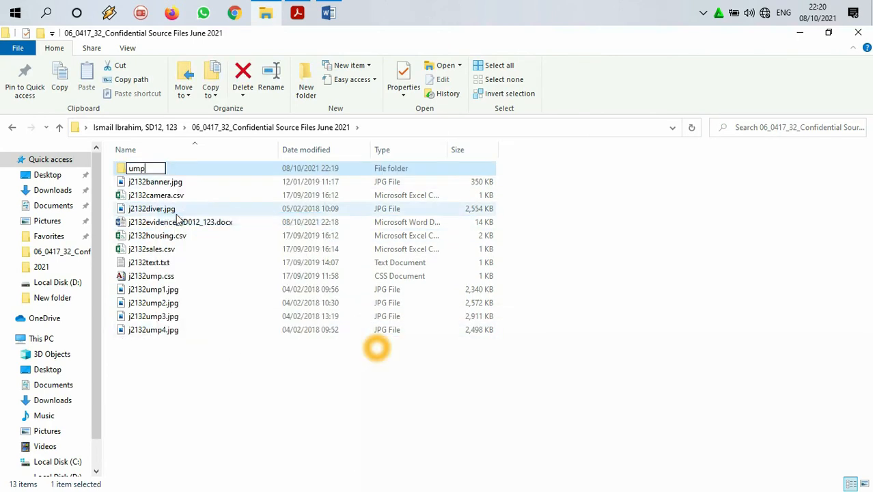
Step: Move j2132banner.jpg, j2132diver.jpg, j2132text.txt, j2132ump.css and j2132ump1.jpg to j2132ump4.jpg into the ump folder
left_click(181, 184)
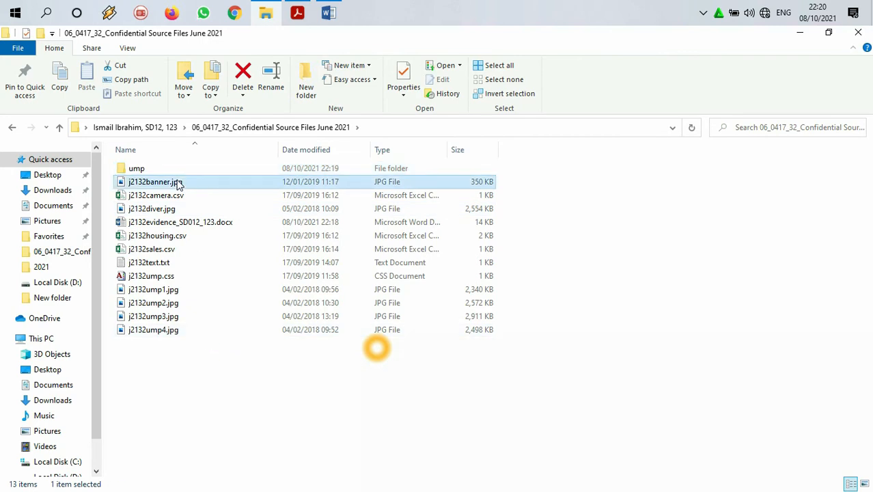
left_click(176, 211, "ctrl")
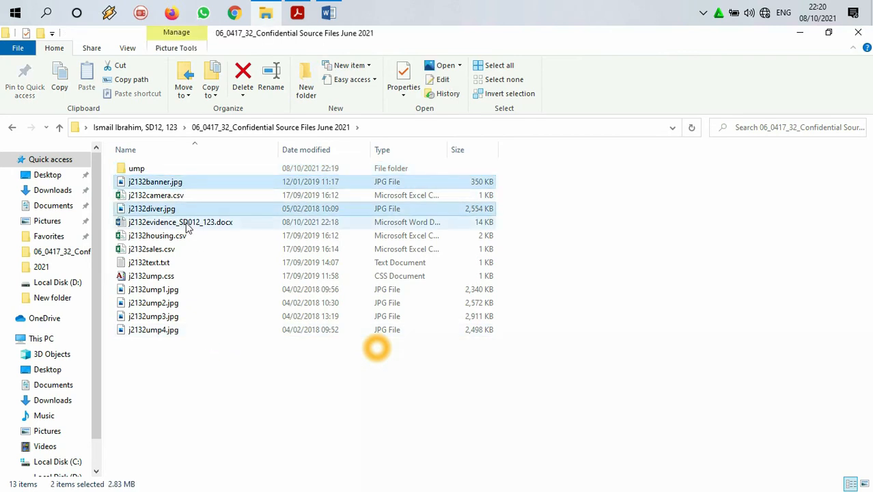
left_click(157, 265, "ctrl")
left_click(158, 276, "ctrl")
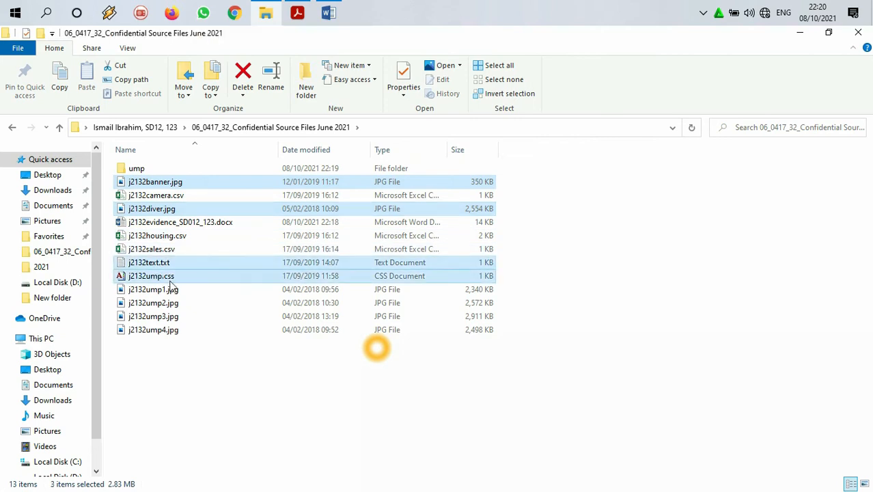
left_click_drag(169, 347, 171, 285)
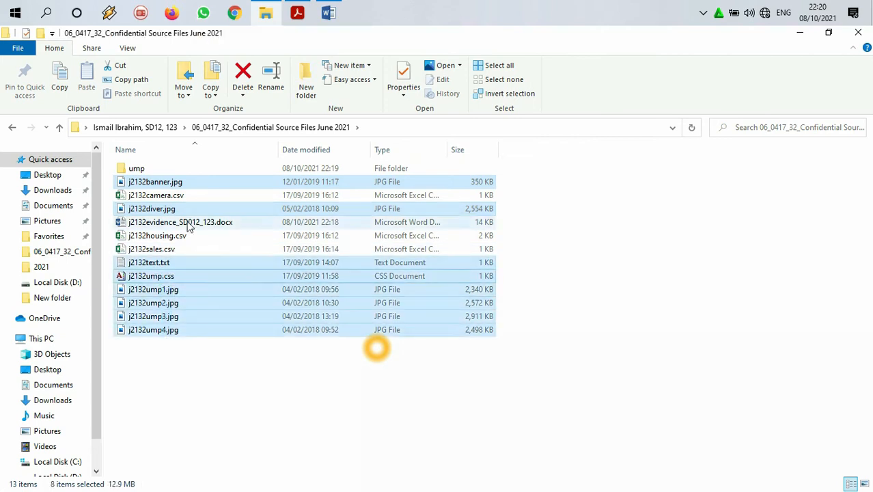
right_click(176, 182)
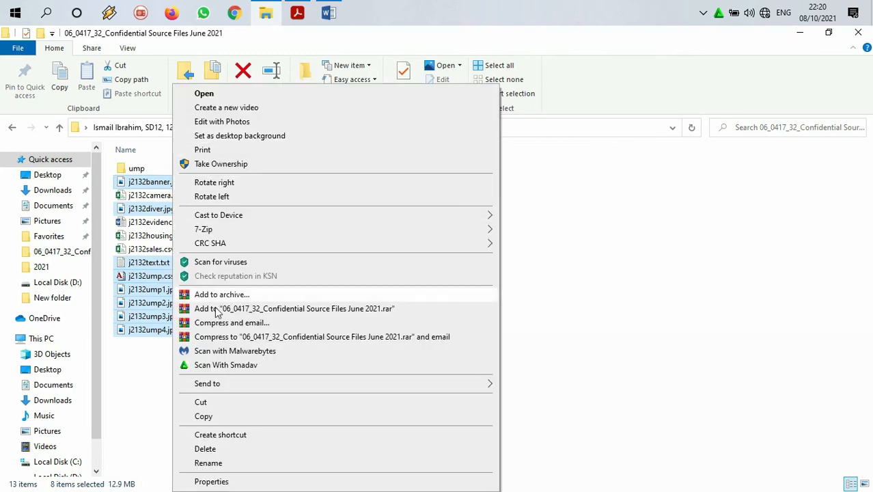
left_click(204, 402)
left_click(138, 170)
double_click(138, 170)
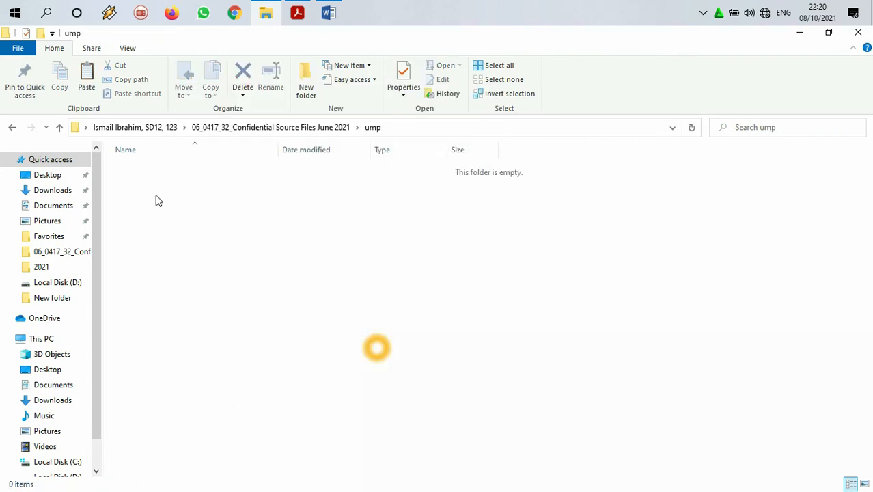
right_click(156, 199)
left_click(187, 286)
Step: Check which files are in the ump folder and which remain in the source files folder
left_click(303, 128)
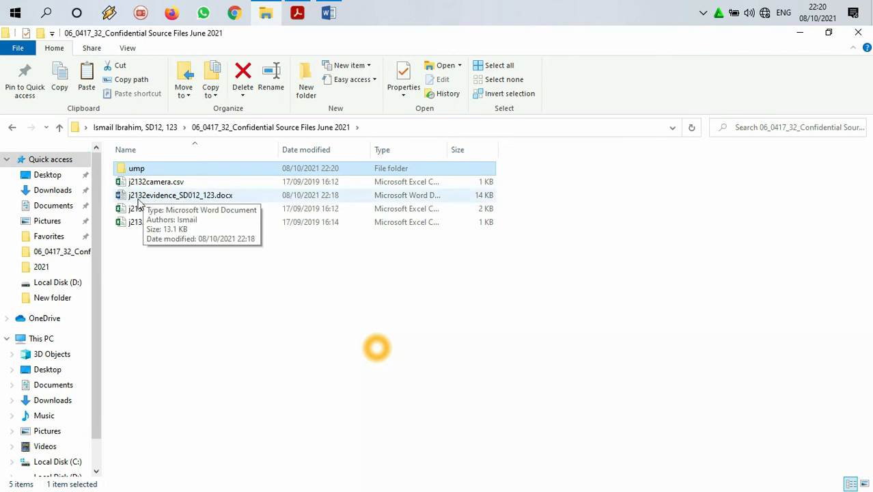
double_click(145, 169)
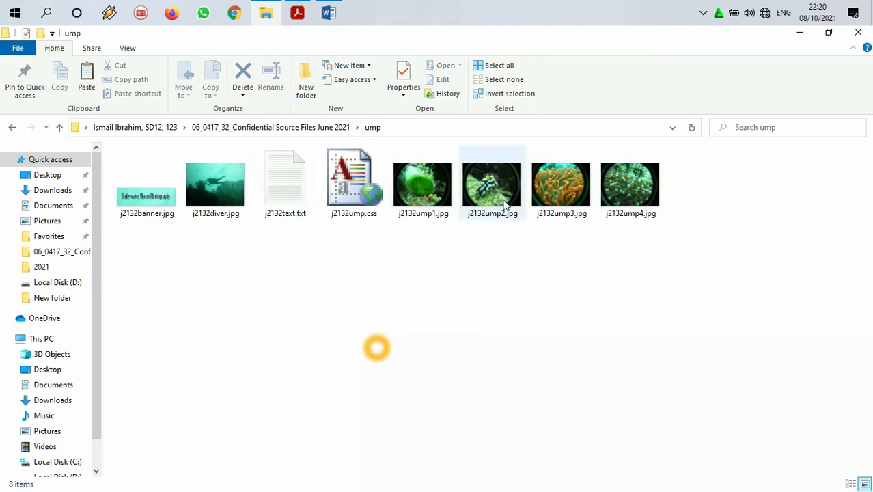
left_click(315, 128)
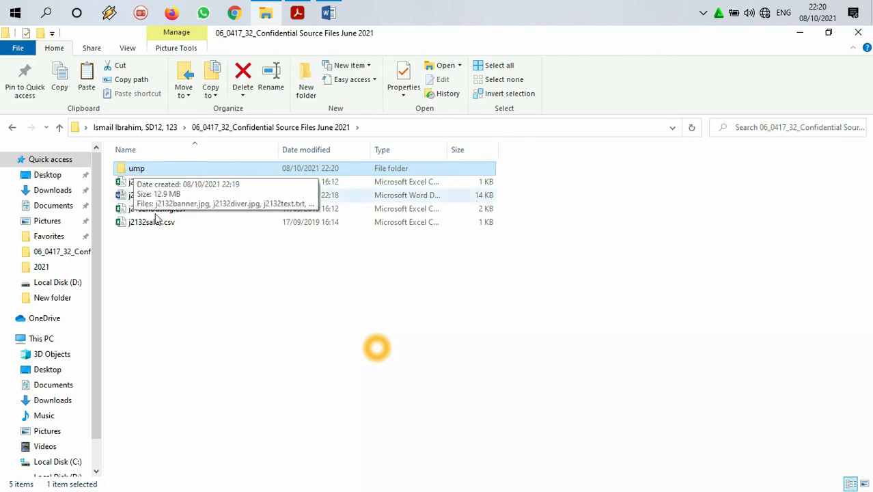
left_click(156, 221)
left_click(158, 209)
left_click(162, 182)
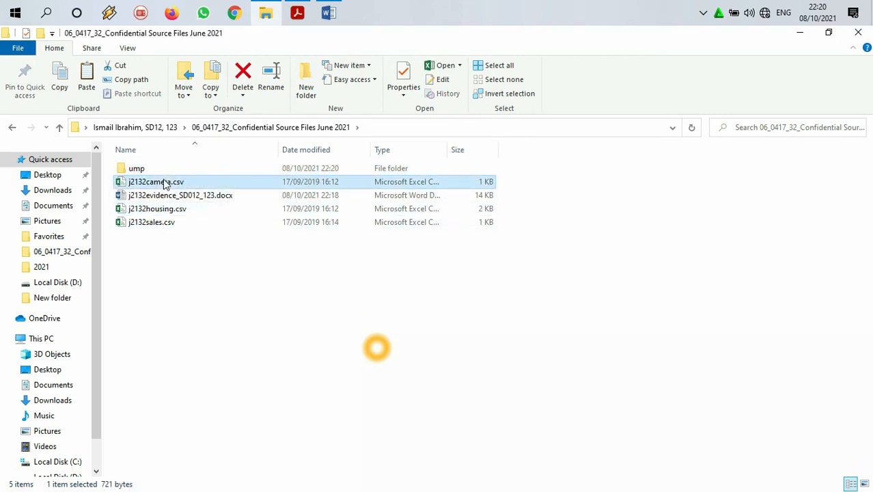
double_click(136, 170)
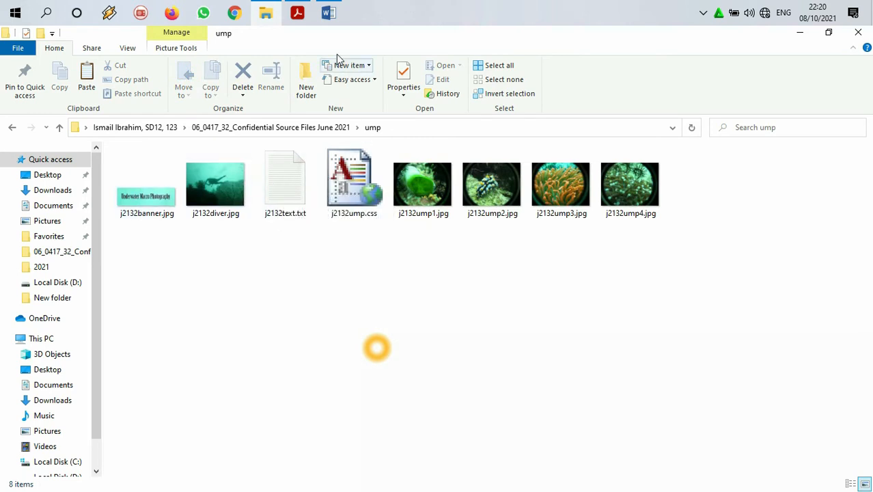
Step: Switch to the question paper and highlight the Task 2 instructions for creating the ump folder, including the list of files
left_click(298, 13)
scroll(333, 193, "down", 2)
scroll(293, 203, "up", 2)
mouse_move(121, 164)
left_mouse_down()
mouse_move(208, 179)
mouse_move(266, 298)
mouse_move(267, 331)
mouse_move(259, 325)
left_mouse_up()
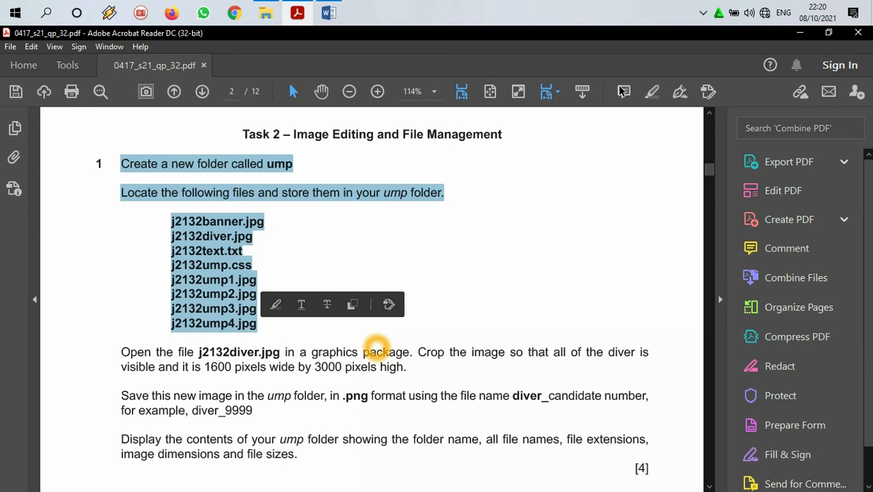
left_click(652, 93)
scroll(532, 195, "down", 3)
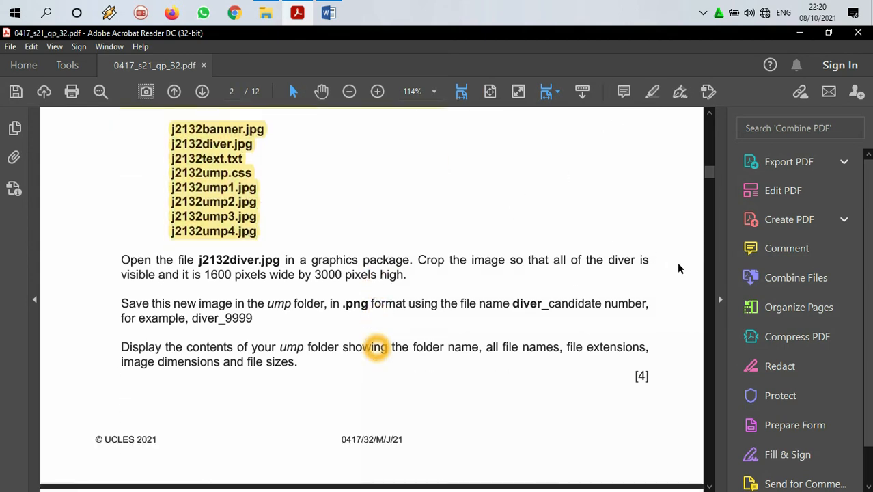
Step: Collapse the question paper's tools pane, read the j2132diver.jpg cropping instruction and highlight it in yellow
left_click(720, 298)
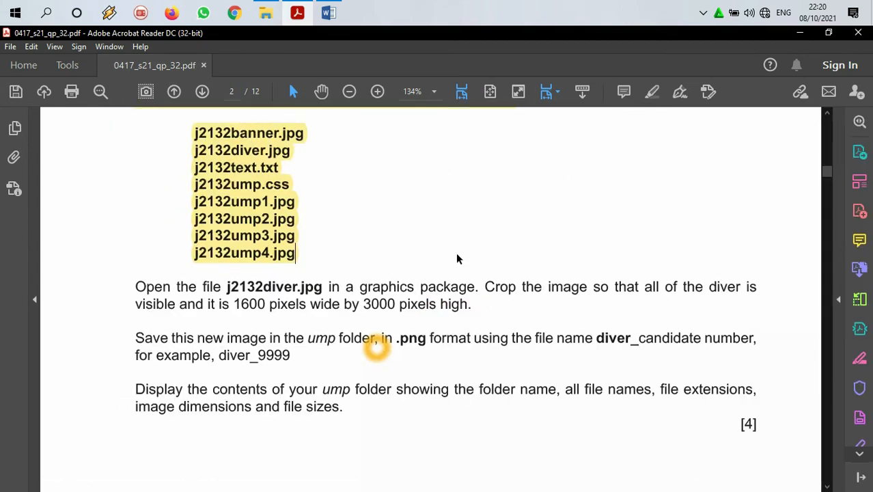
scroll(275, 278, "down", 1)
left_click_drag(238, 258, 277, 263)
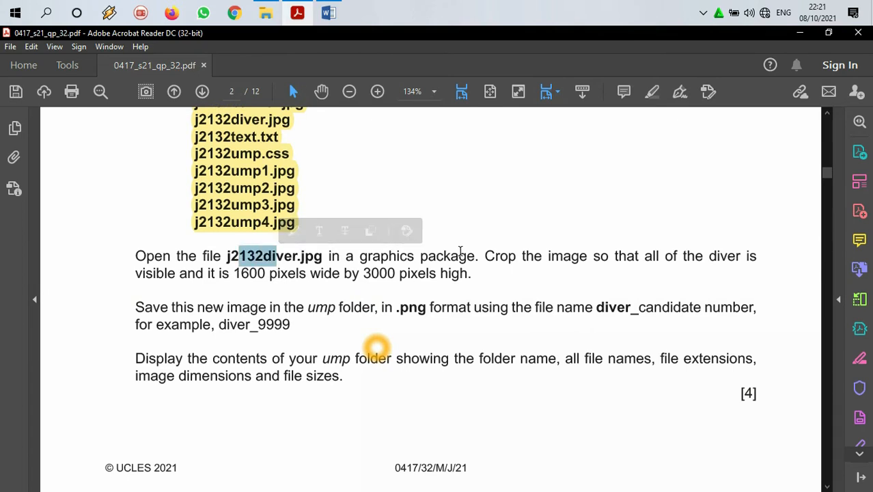
left_click_drag(485, 257, 541, 257)
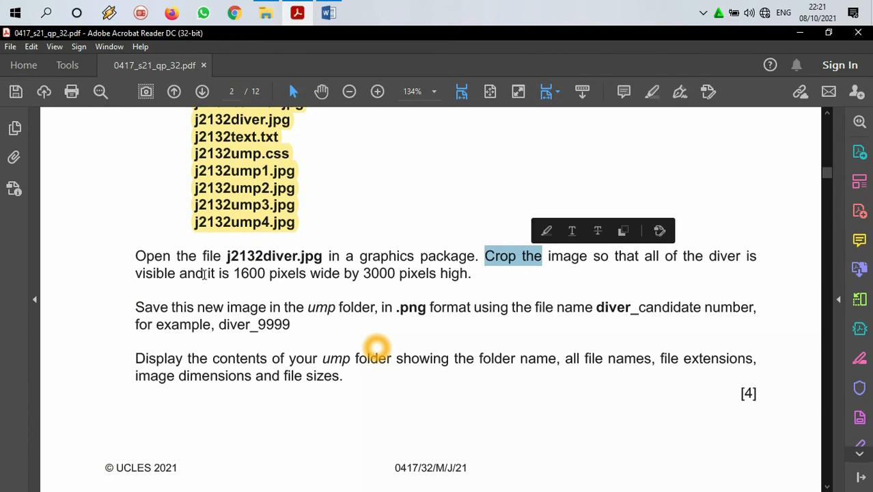
left_click_drag(234, 274, 271, 274)
left_click_drag(371, 273, 395, 273)
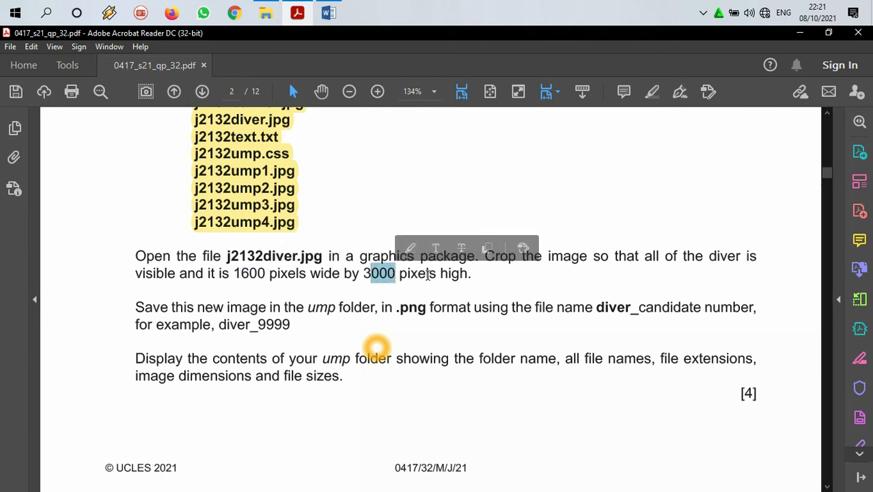
left_click_drag(480, 257, 469, 282)
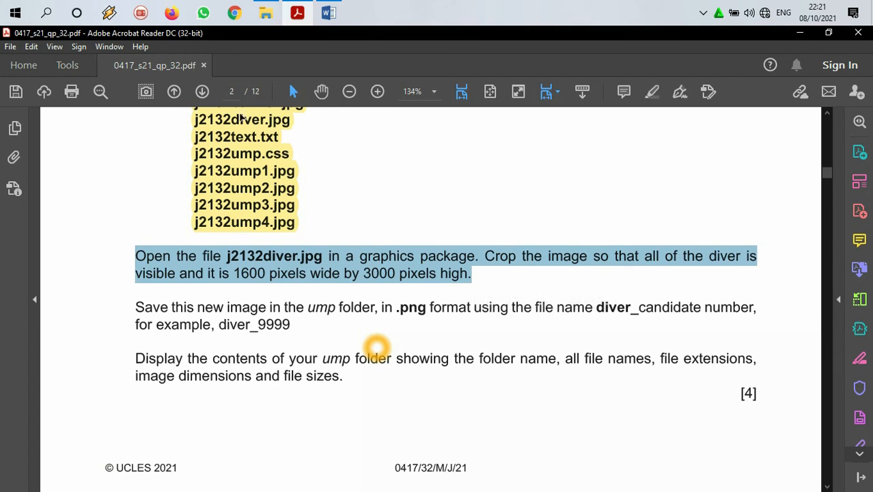
left_click(652, 91)
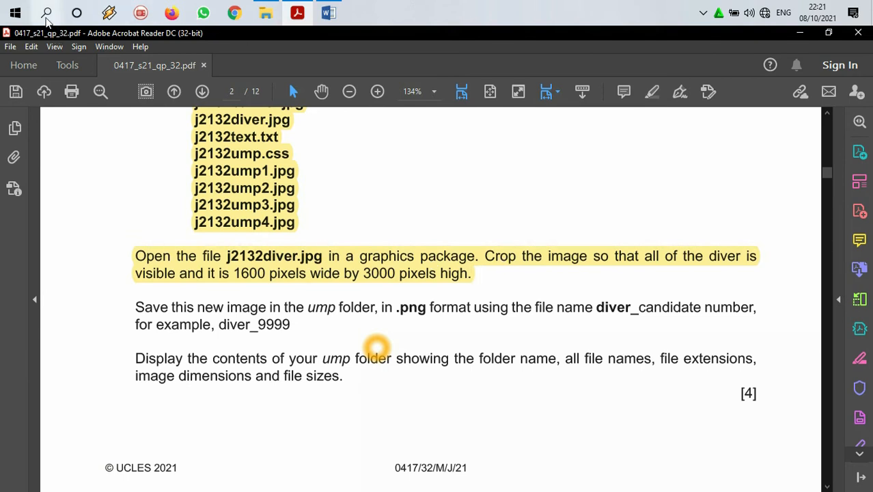
left_click(46, 12)
left_click(204, 13)
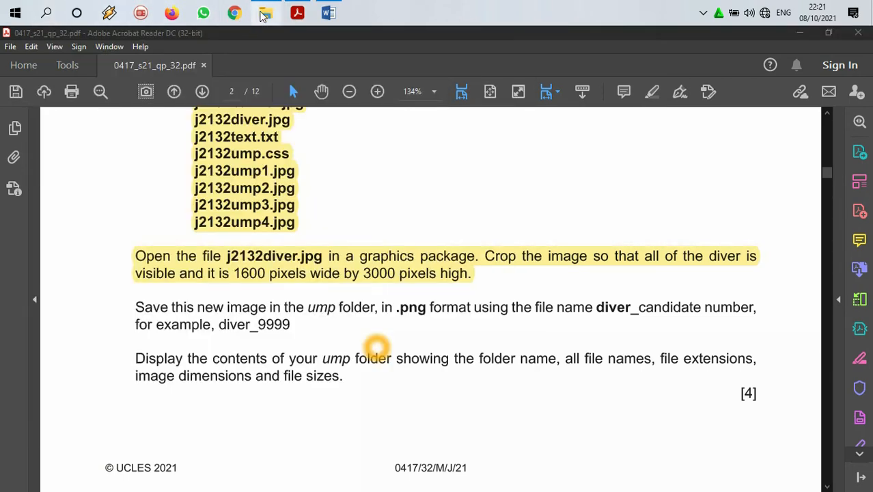
Step: Switch to the ump folder in File Explorer and open j2132diver.jpg in Adobe Photoshop CS6
left_click(266, 12)
left_click(198, 203)
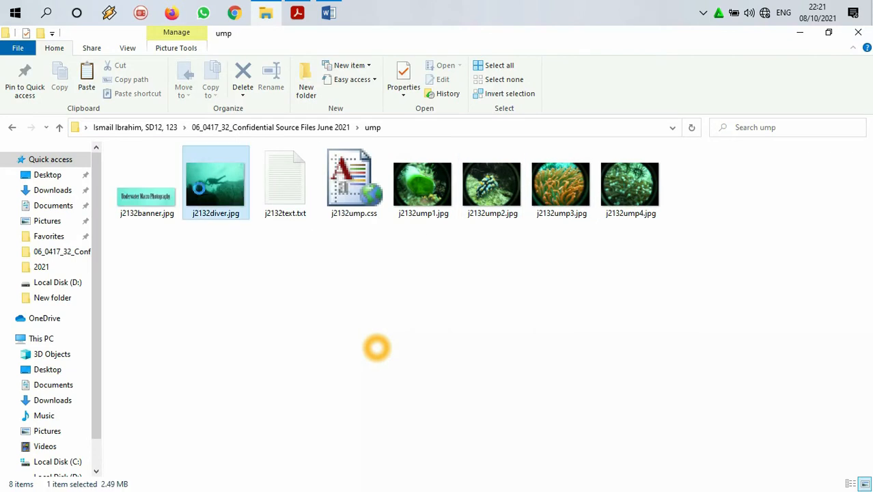
right_click(199, 203)
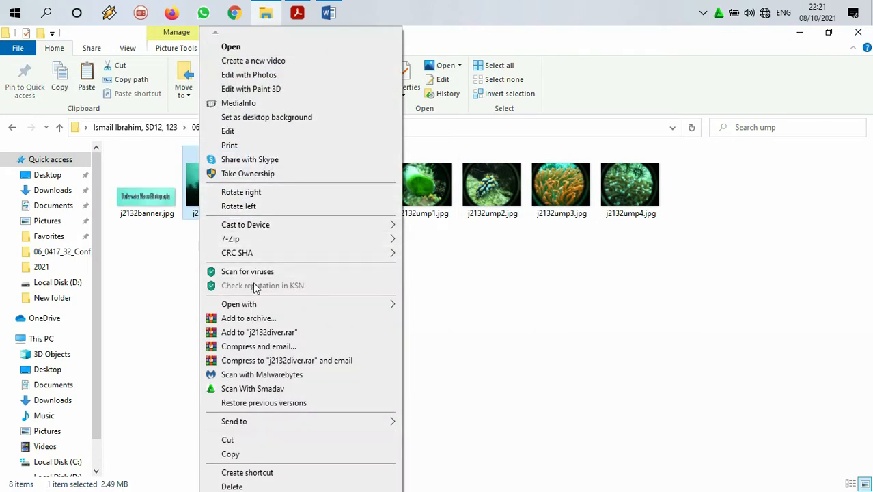
mouse_move(265, 302)
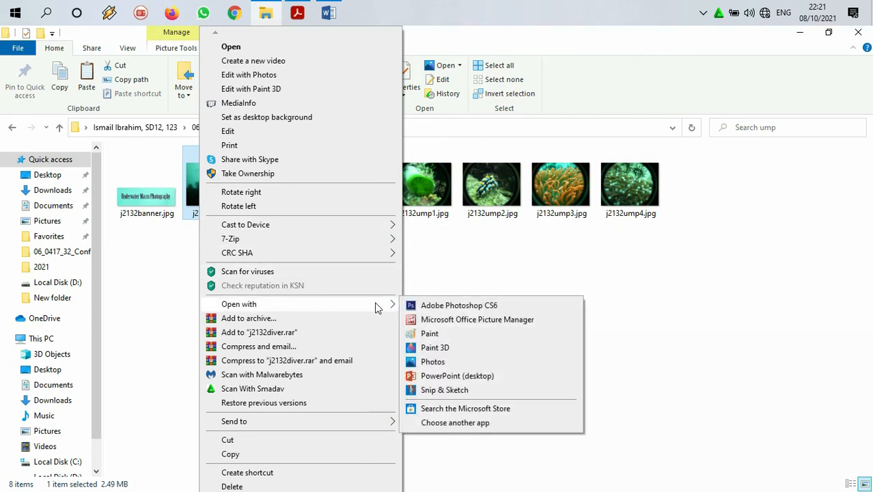
left_click(413, 308)
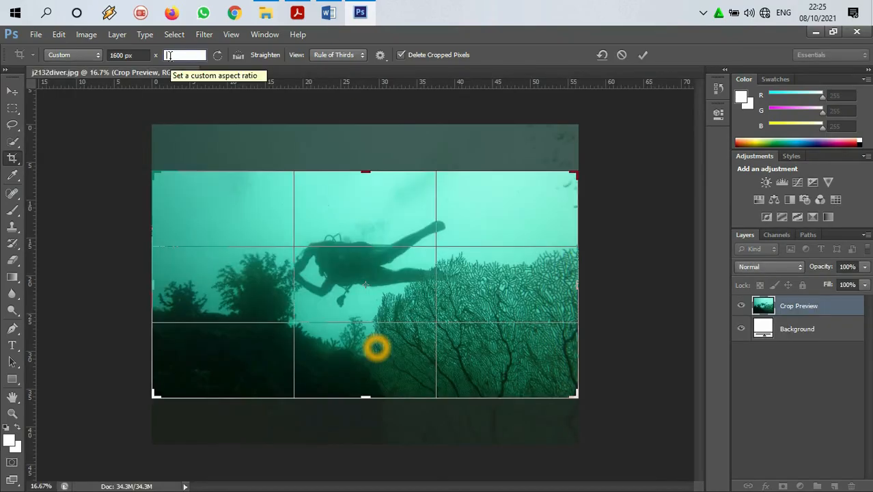
Step: Crop the image to 1600 px wide by 3000 px high, keeping the whole diver inside the frame
left_click(169, 56)
type("3000")
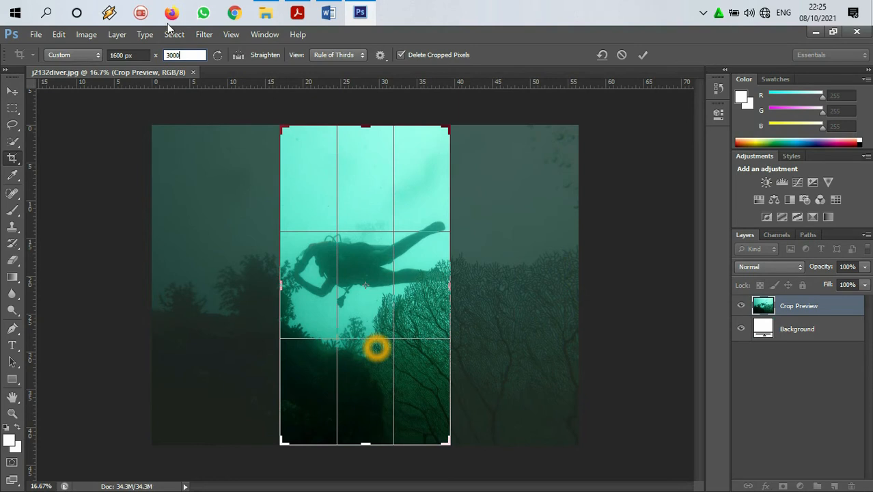
left_click(13, 160)
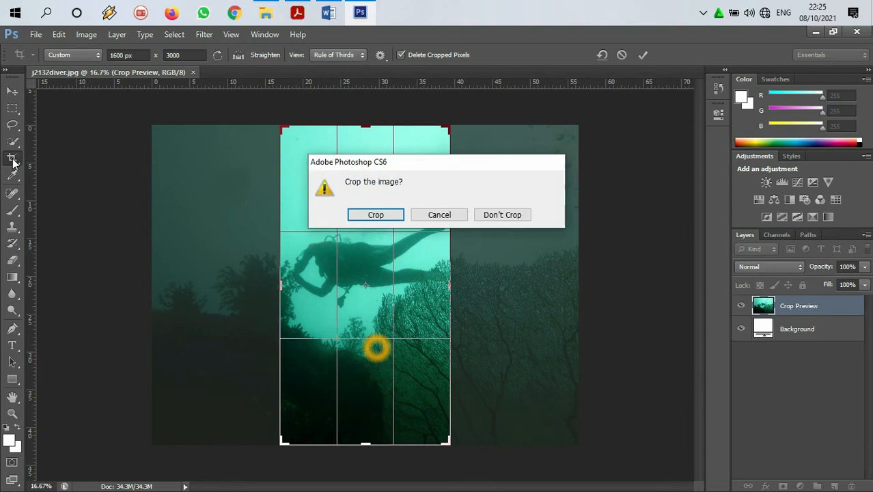
left_click(373, 216)
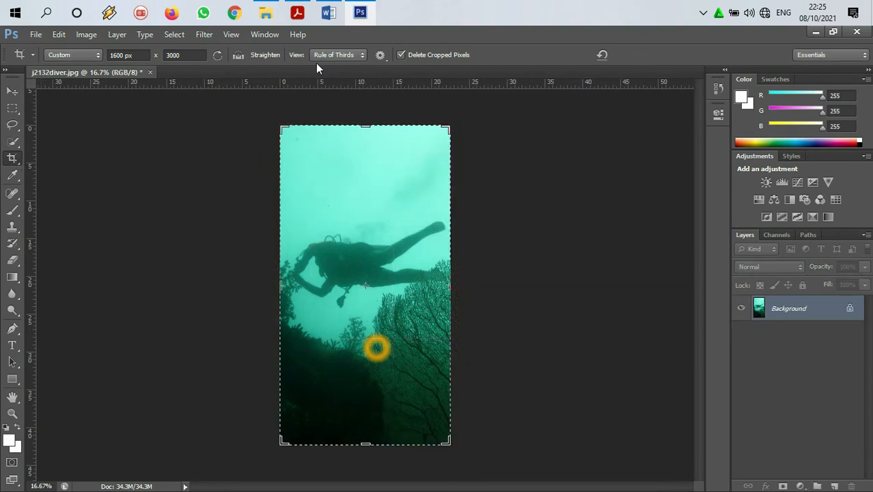
Step: Switch to the question paper and highlight the instruction about saving the new image in .png format in yellow
left_click(297, 12)
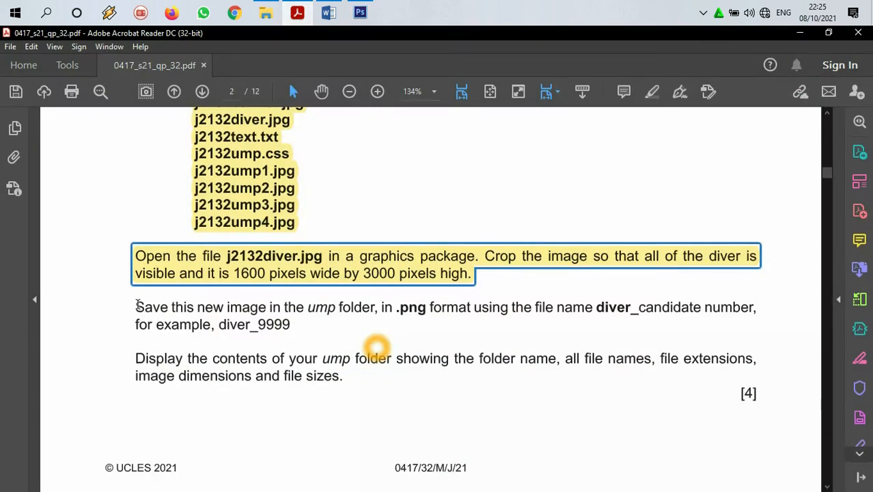
left_click_drag(136, 302, 593, 306)
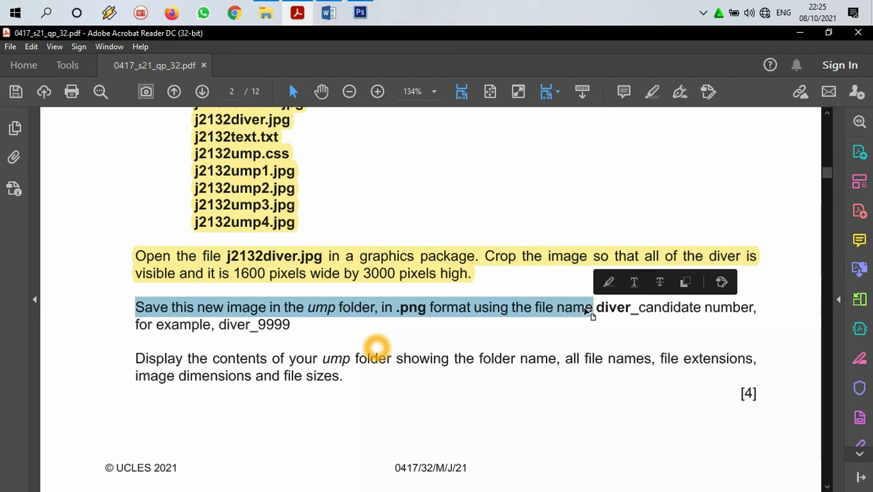
left_click_drag(296, 328, 144, 309)
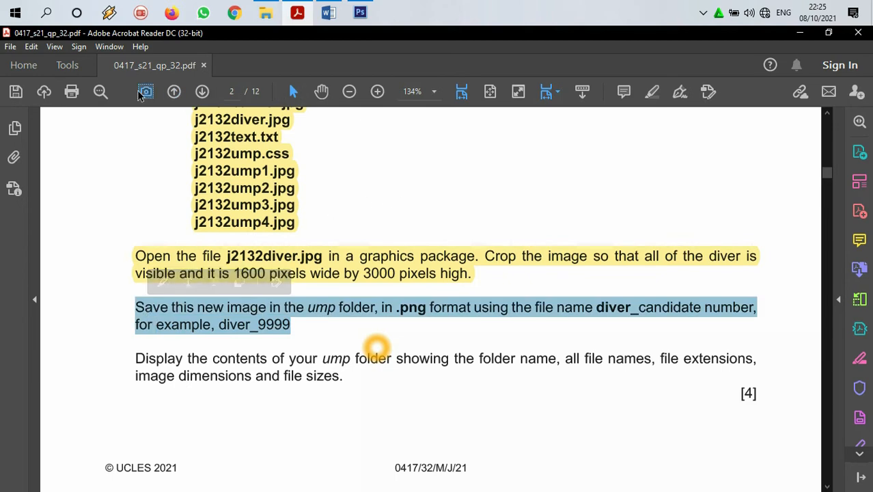
left_click(652, 92)
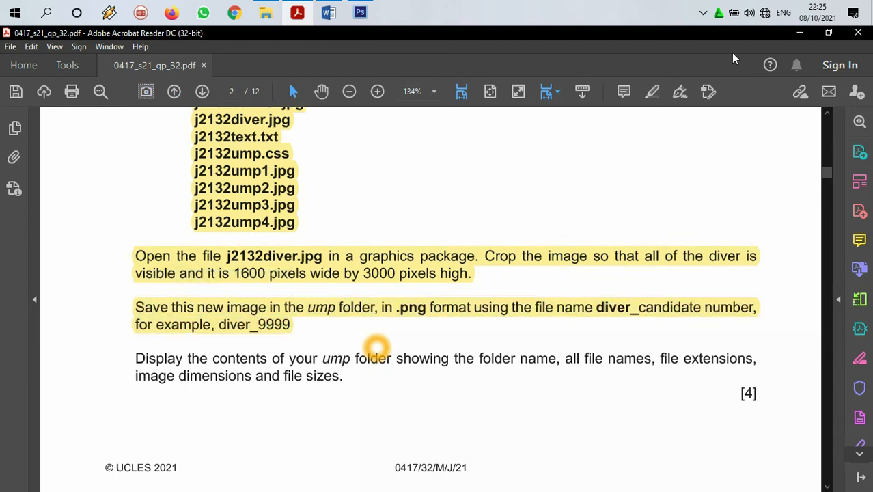
Step: Return to Photoshop and set up a Save As of the cropped image in the ump folder in PNG format
left_click(800, 33)
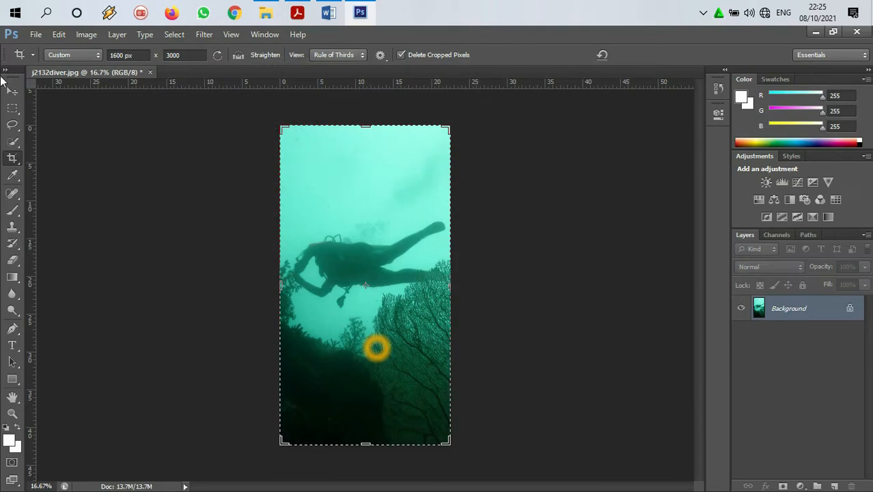
left_click(34, 35)
left_click(60, 187)
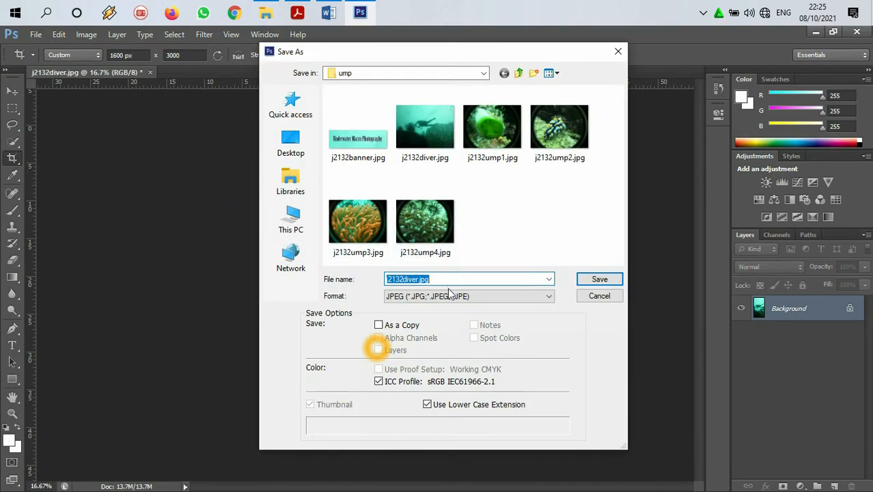
left_click(451, 295)
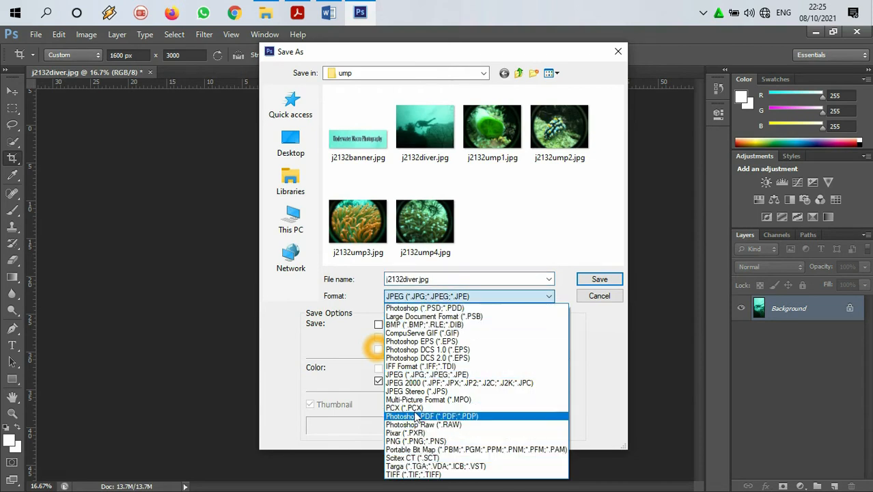
key("Down")
key("Down")
key("Down")
key("Down")
key("Down")
key("Down")
key("Down")
key("Down")
key("Down")
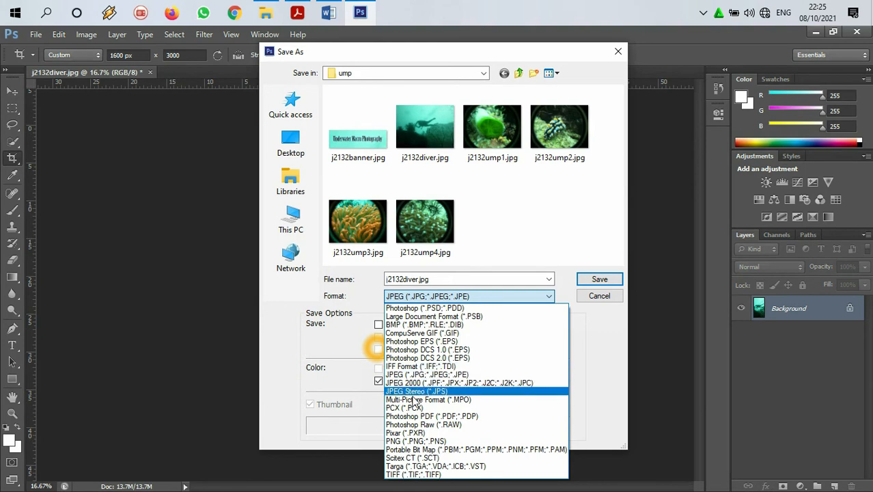
key("Return")
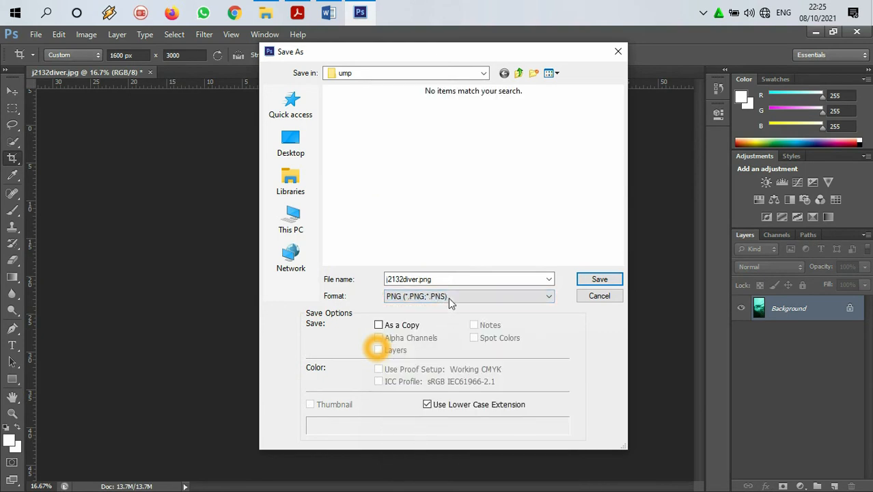
Step: Name the file diver_123 and save it with Smallest / Slow compression and no interlacing
double_click(448, 280)
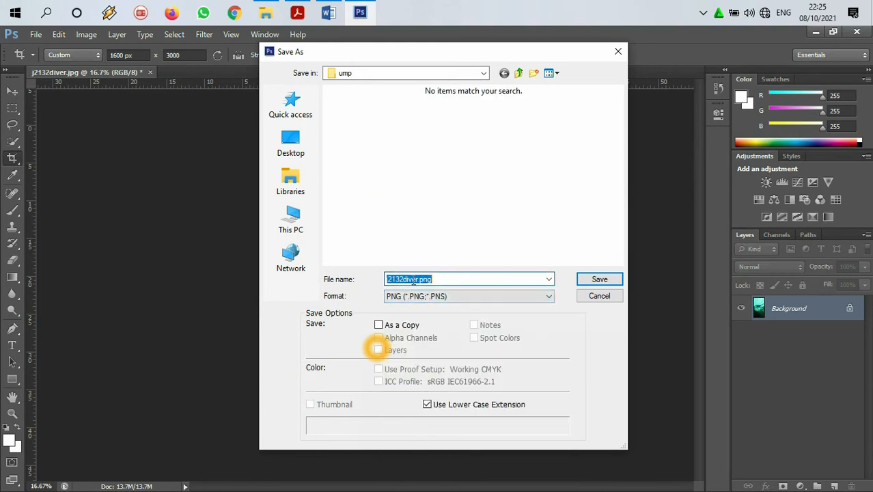
type("diver_123")
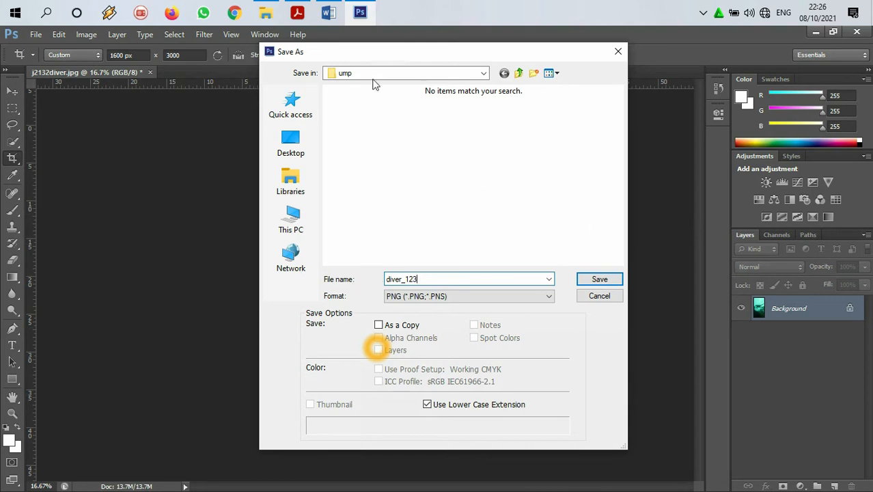
left_click(613, 279)
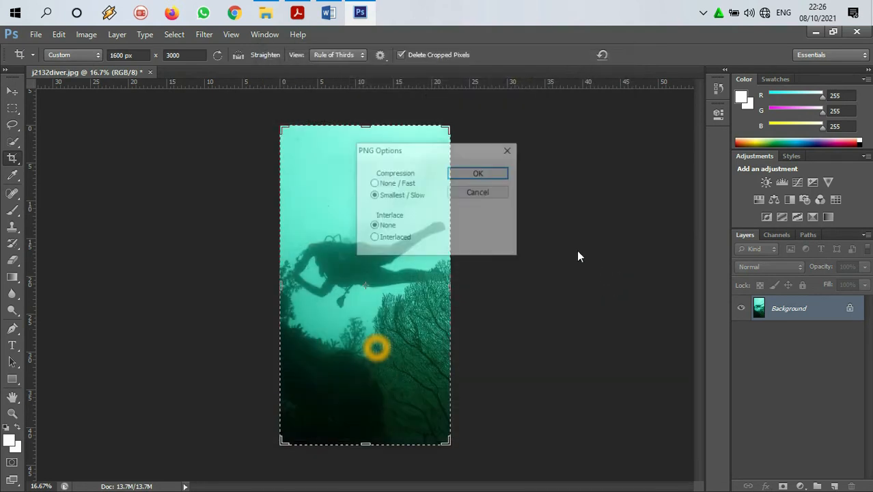
left_click(476, 174)
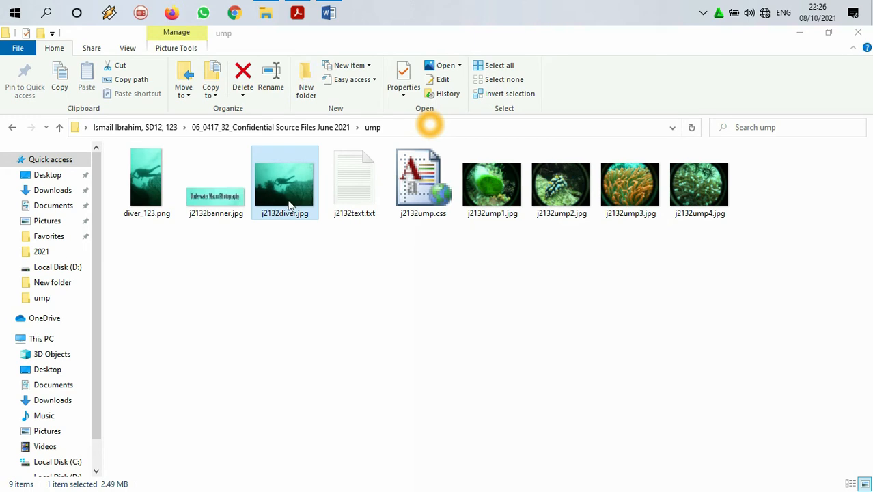
Step: Open the original j2132diver.jpg from the ump folder in Paint, with the whole picture in view
left_click(152, 187)
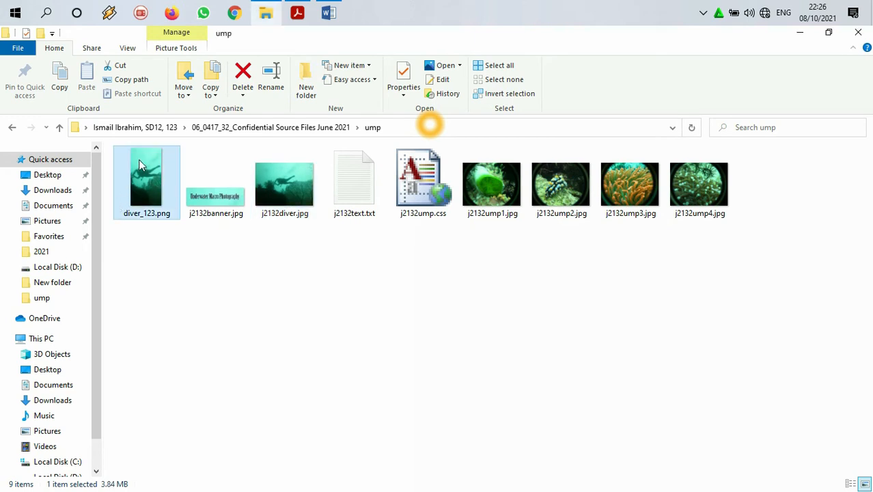
left_click(272, 170)
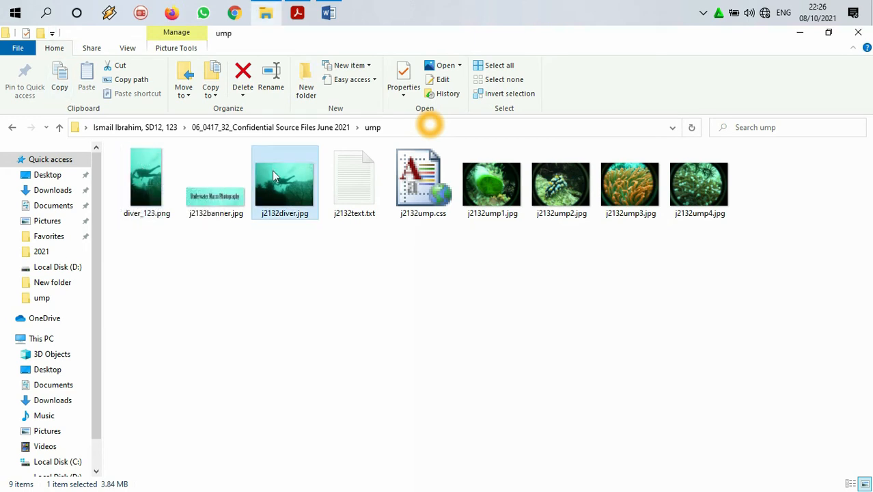
right_click(272, 175)
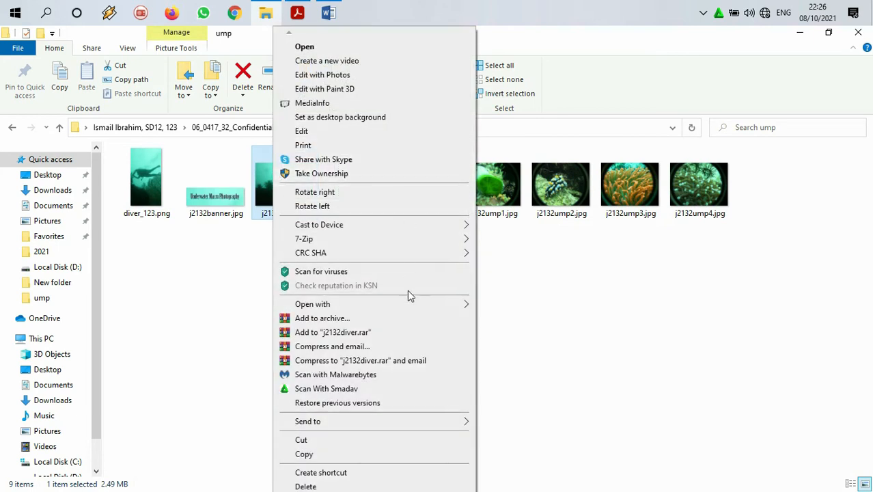
mouse_move(425, 308)
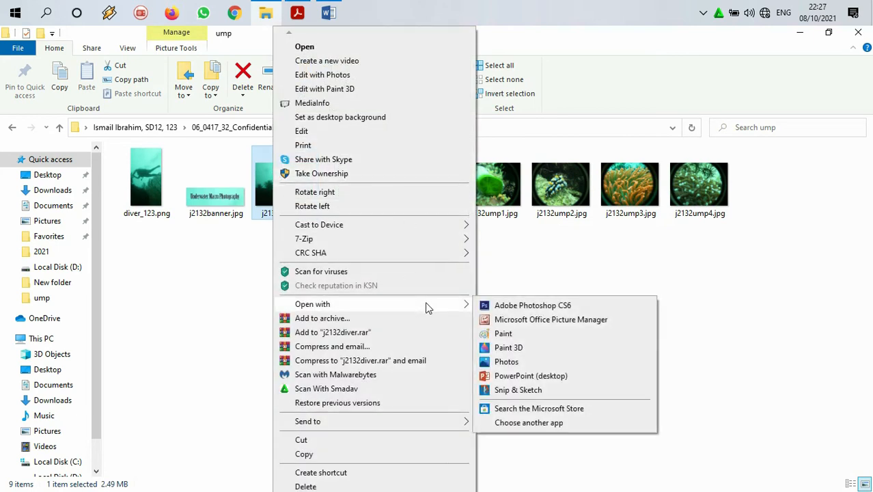
left_click(520, 333)
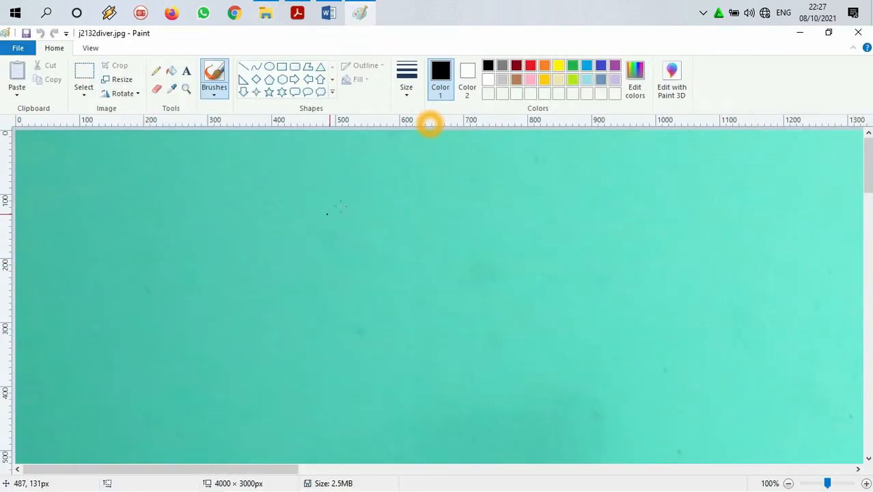
left_click_drag(868, 175, 868, 342)
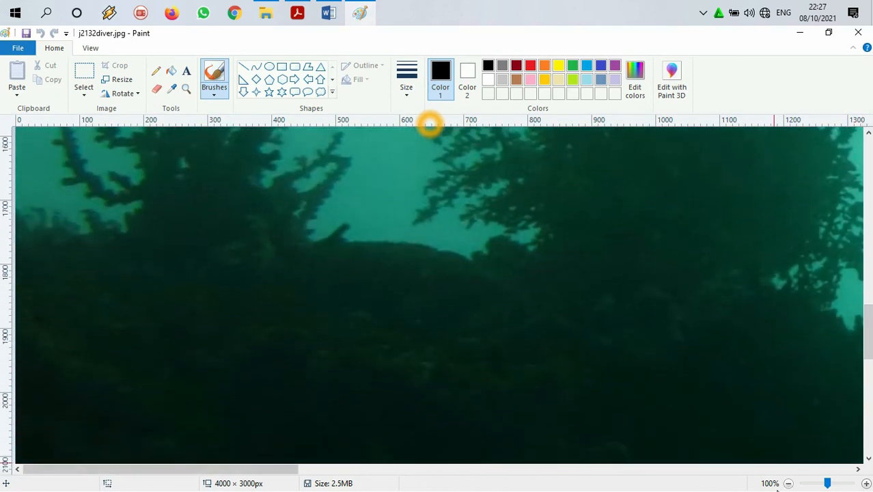
left_click(789, 483)
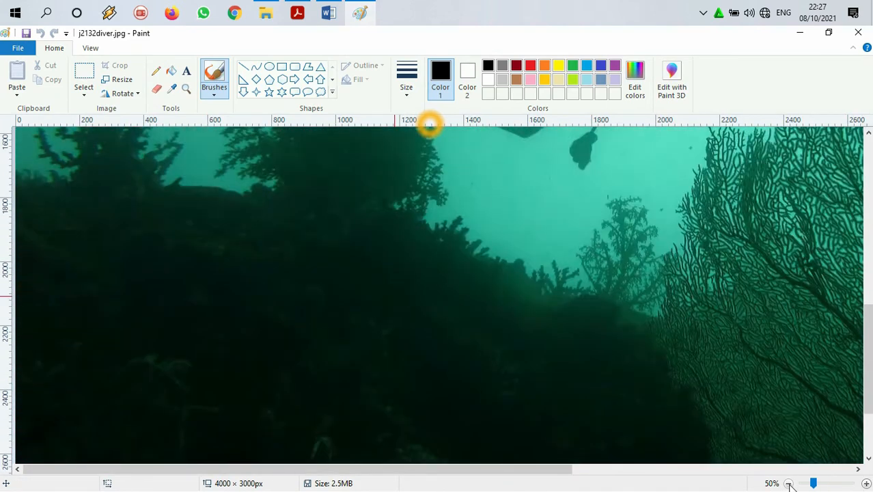
left_click(789, 482)
left_click(789, 483)
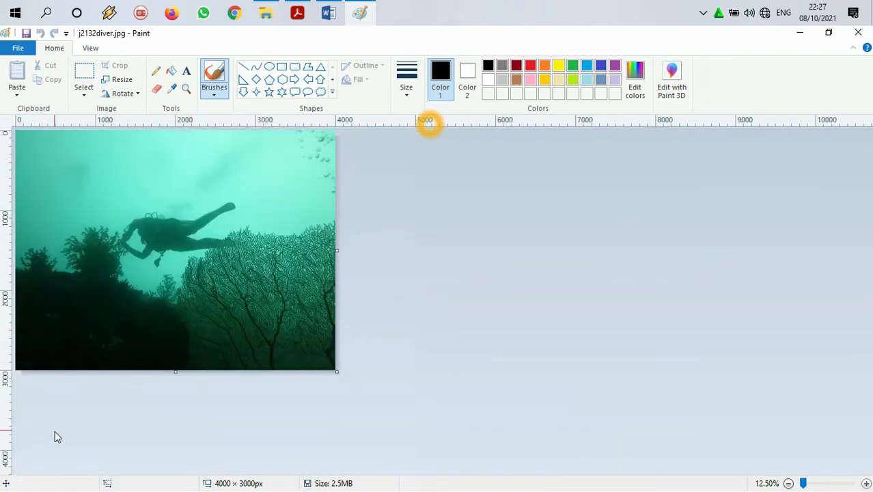
left_click(89, 51)
left_click(99, 67)
left_click(99, 66)
left_click(57, 51)
Step: Select a full-height rectangle of about 1601 × 2999 px around the whole diver and crop the picture to it
left_click(83, 93)
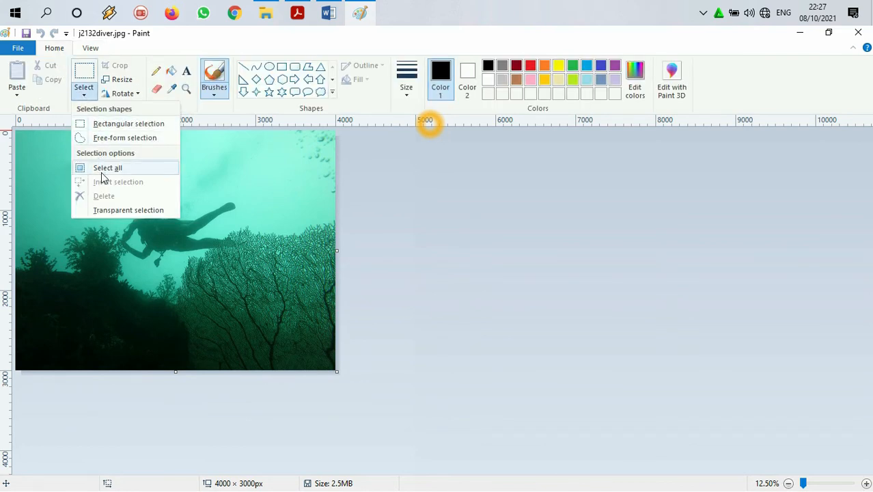
left_click(102, 169)
left_click(118, 66)
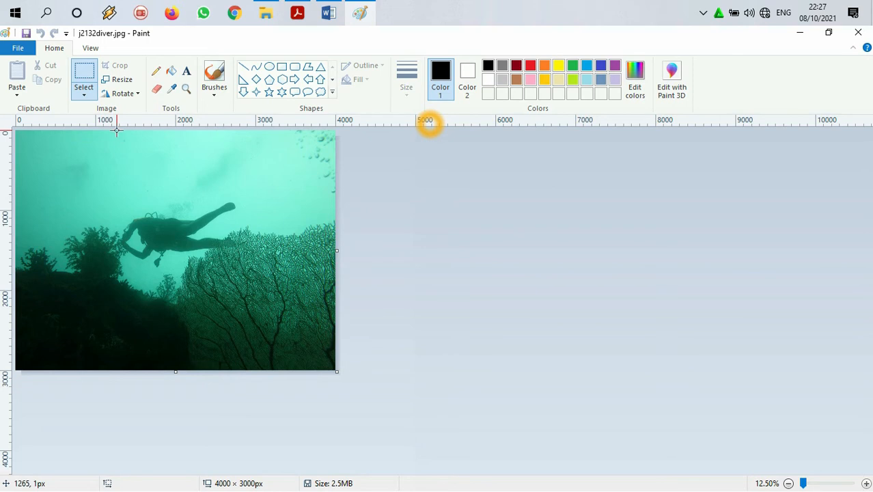
left_click_drag(116, 131, 148, 372)
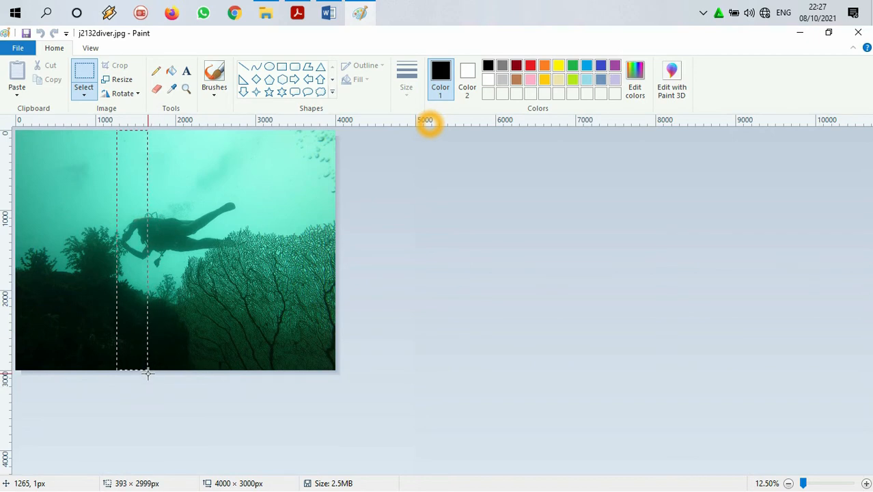
left_click_drag(147, 372, 247, 377)
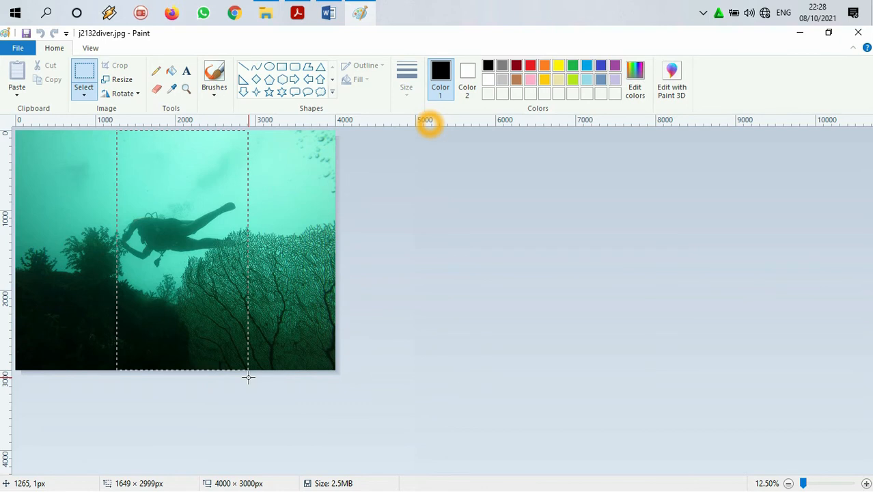
left_click_drag(248, 377, 242, 377)
left_click_drag(242, 377, 245, 373)
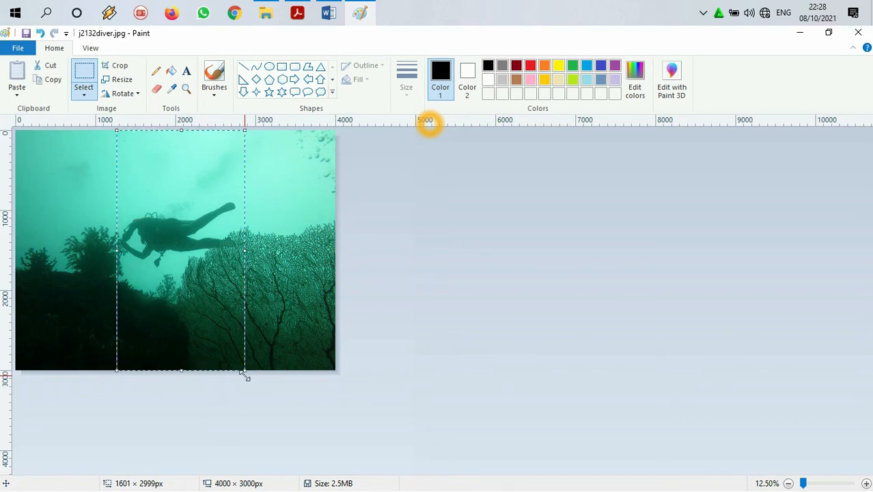
left_click(119, 66)
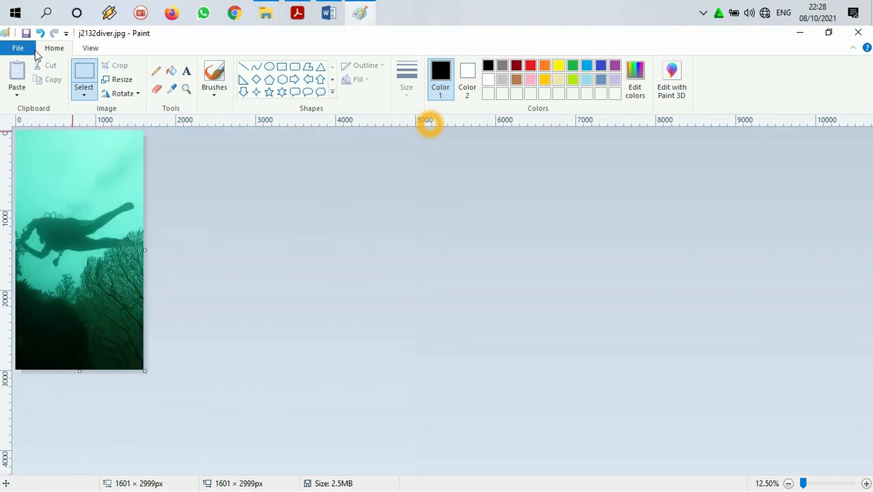
Step: Resize the cropped picture in Paint to 1600 pixels horizontally and 3000 pixels vertically, with Maintain aspect ratio turned off
left_click(121, 80)
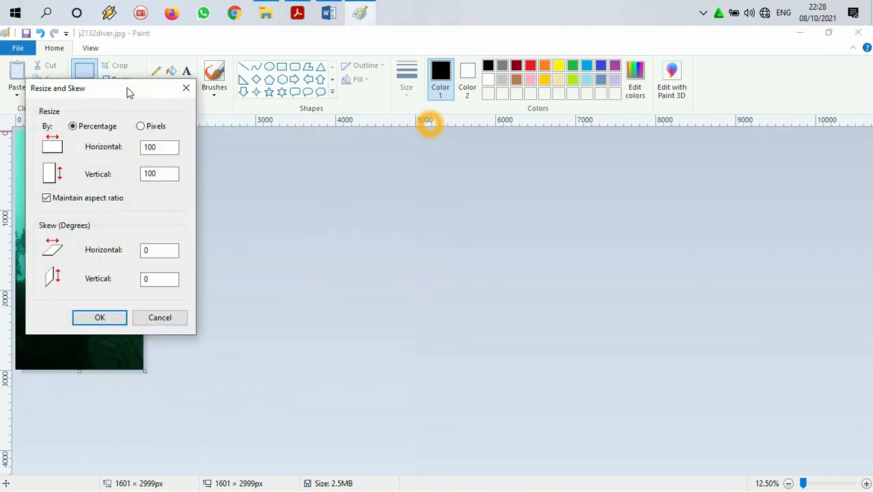
left_click(146, 129)
left_click(170, 146)
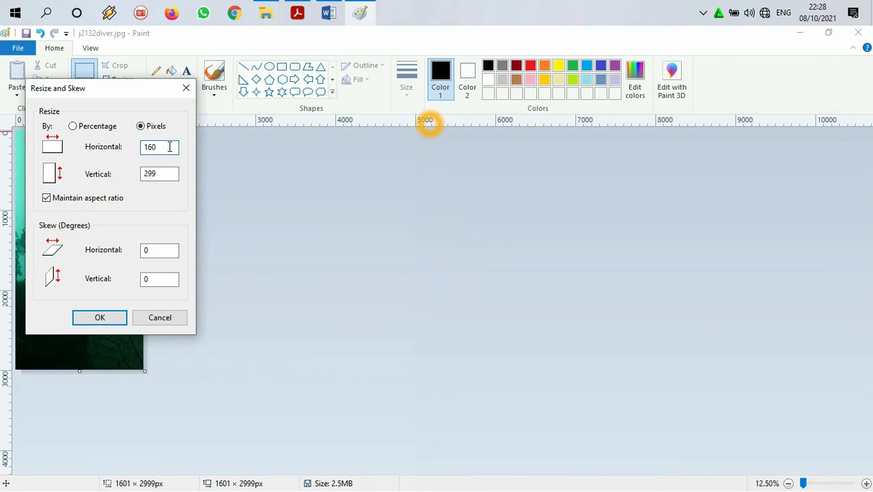
left_click_drag(170, 173, 154, 175)
type("3000")
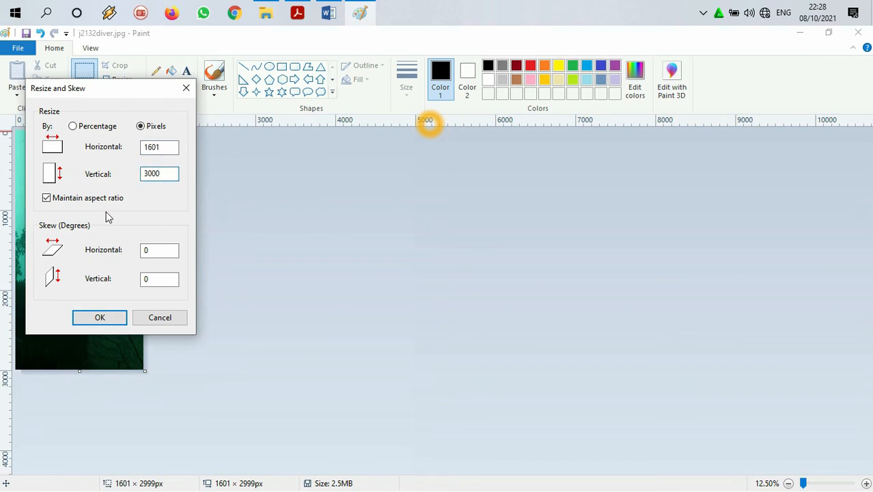
left_click(47, 199)
left_click(164, 146)
left_click(94, 318)
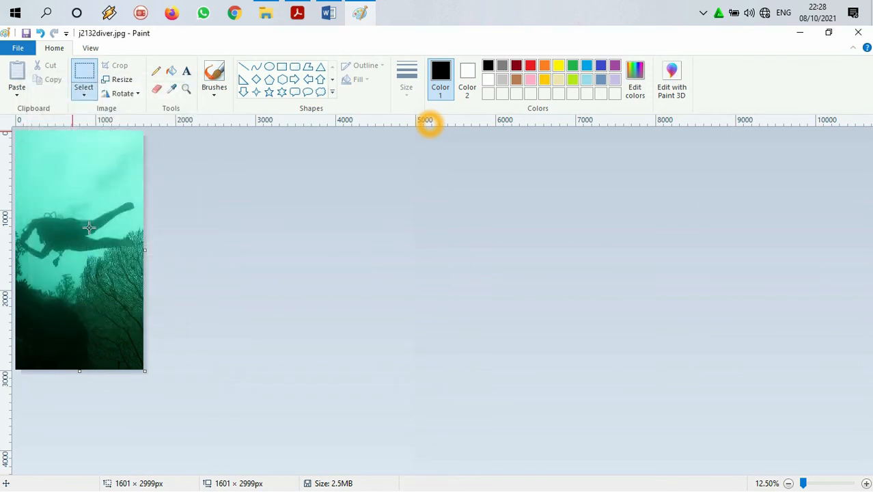
Step: Set up a Save As of the picture in PNG format, cancel it, and close Paint without saving
left_click(21, 53)
left_click(31, 151)
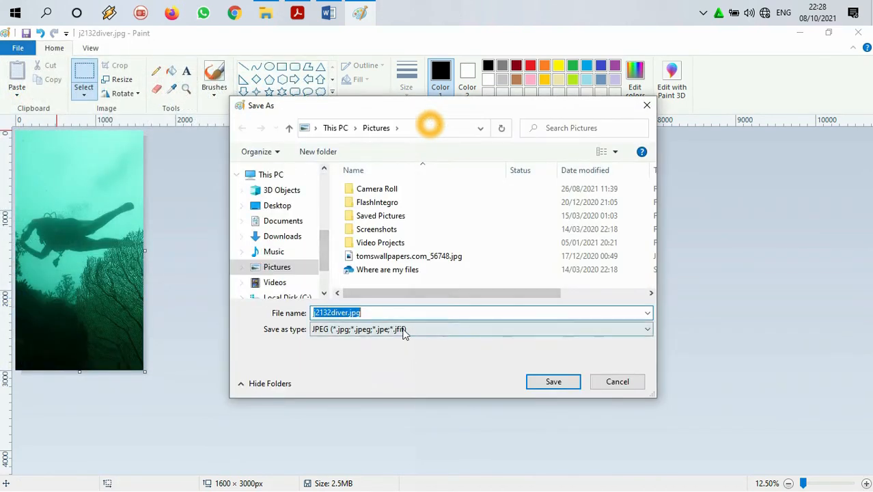
left_click(403, 329)
left_click(376, 409)
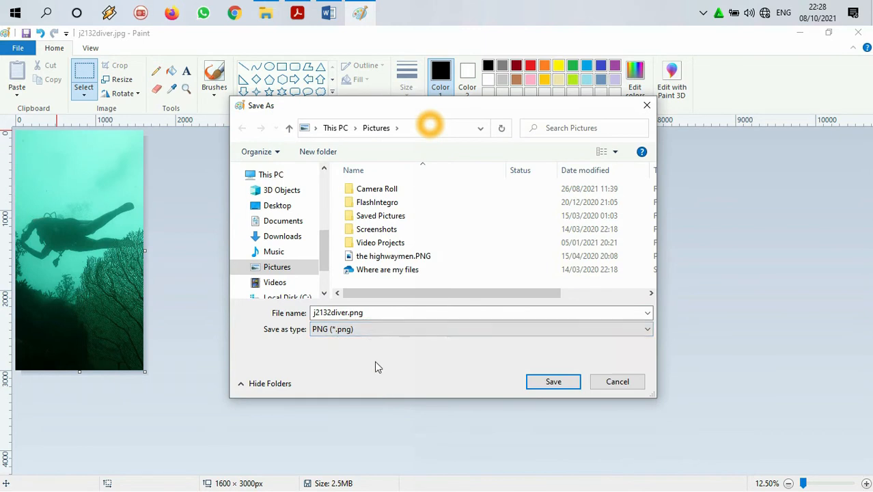
left_click(370, 311)
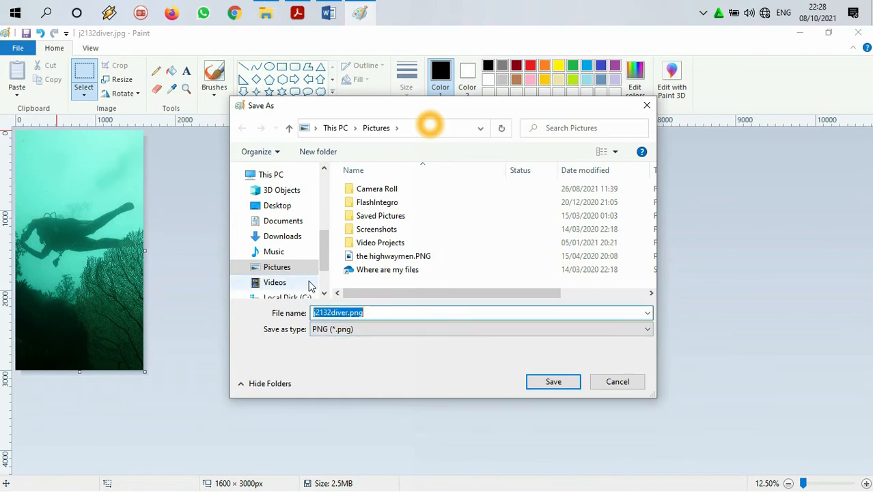
left_click(618, 382)
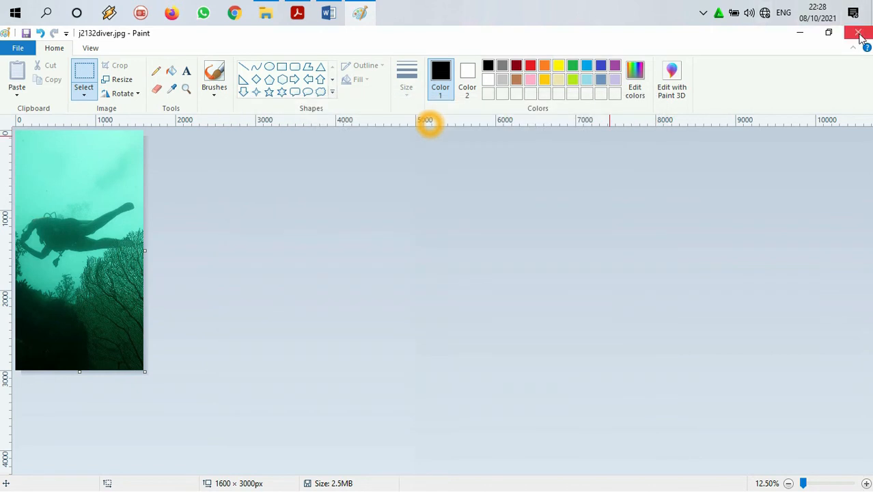
left_click(858, 33)
left_click(478, 287)
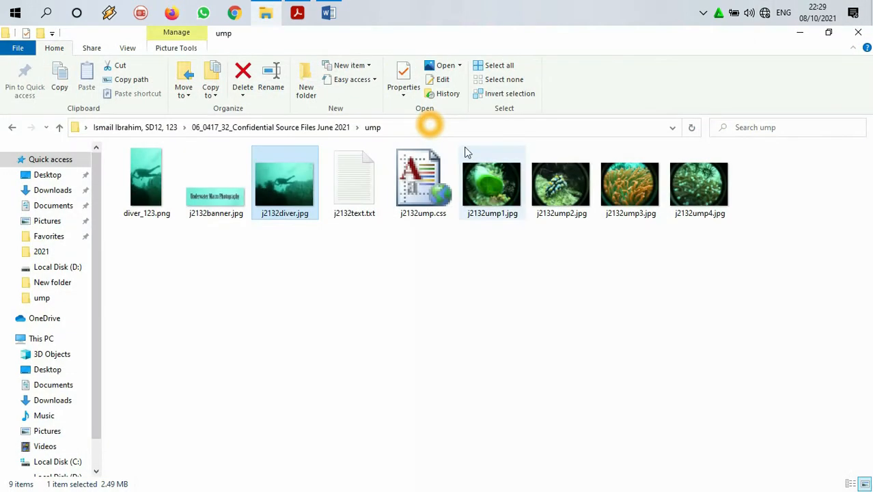
Step: Switch to the question paper in Acrobat Reader and read the instructions for displaying the ump folder contents, up to the Evidence 1 box
left_click(157, 185)
left_click(297, 12)
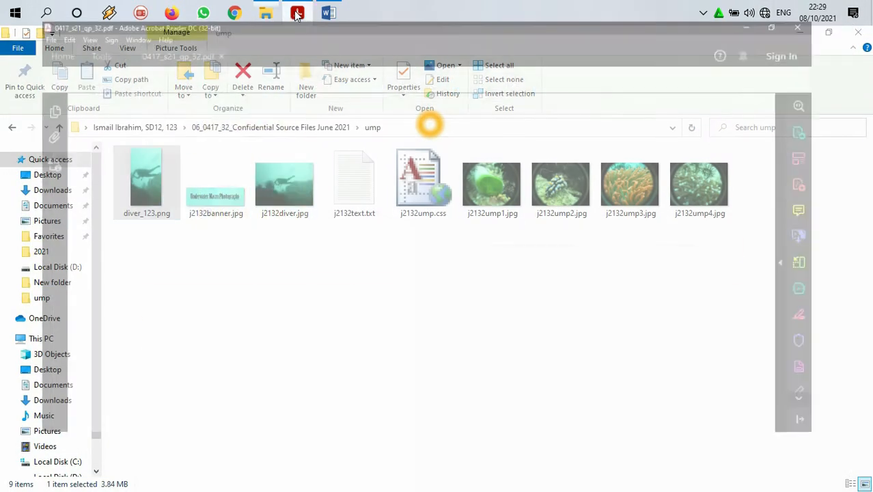
scroll(265, 232, "down", 1)
scroll(265, 232, "down", 2)
left_click_drag(130, 265, 753, 267)
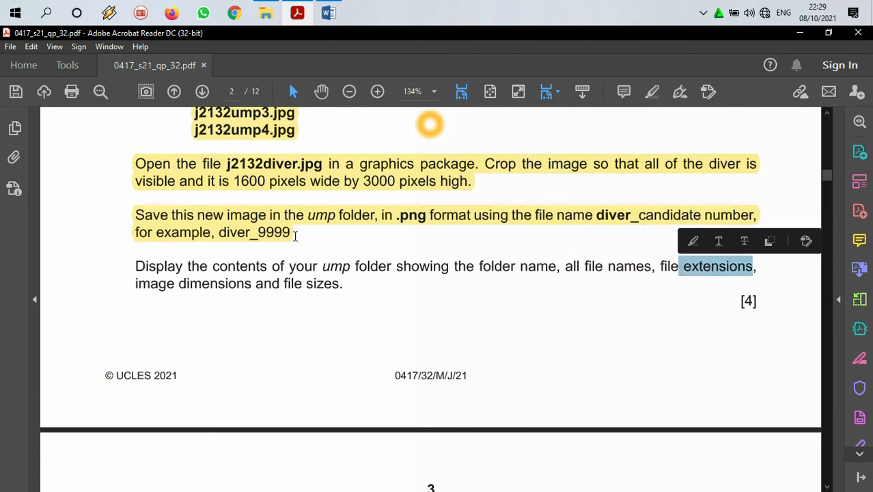
left_click_drag(136, 283, 251, 284)
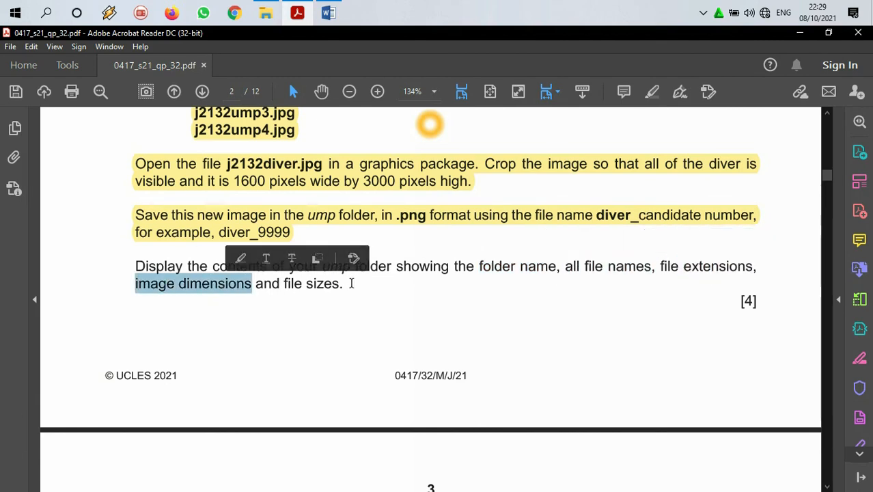
scroll(349, 283, "down", 5)
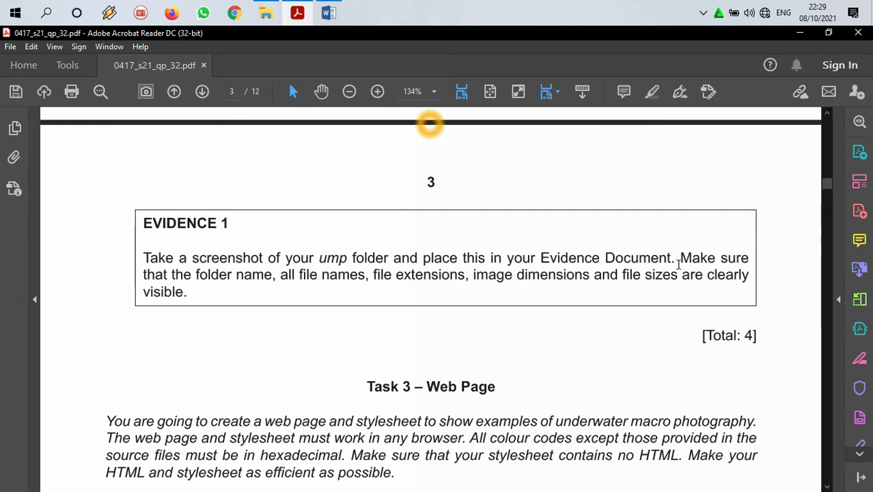
Step: Copy the heading EVIDENCE 1 from the question paper and paste it into the Word evidence document, followed by a new line
left_click_drag(232, 224, 145, 224)
right_click(156, 224)
left_click(181, 236)
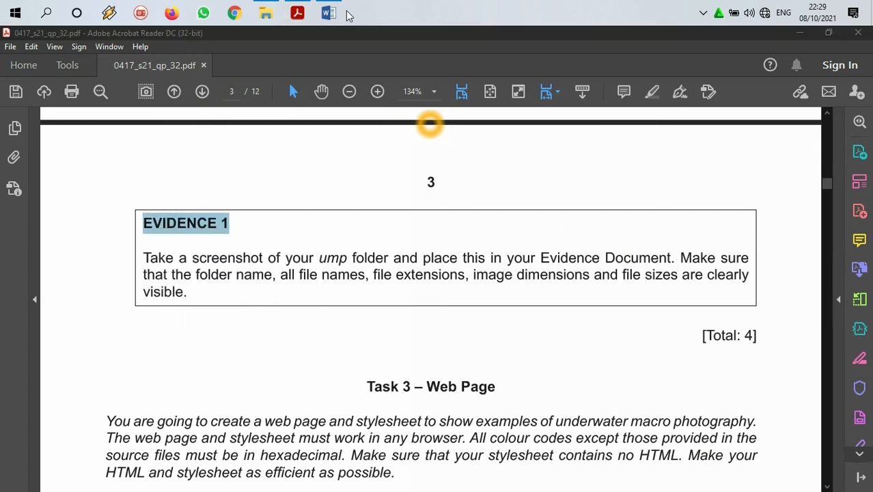
left_click(328, 13)
left_click(304, 220)
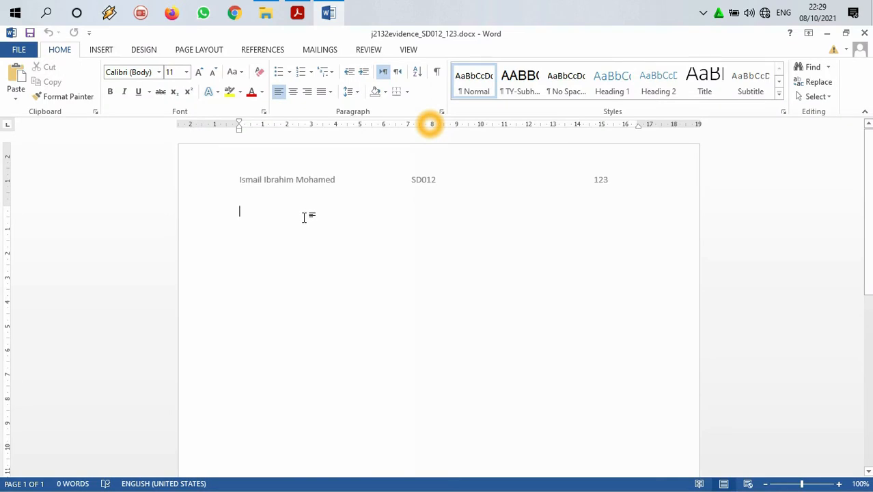
key("ctrl+v")
key("Return")
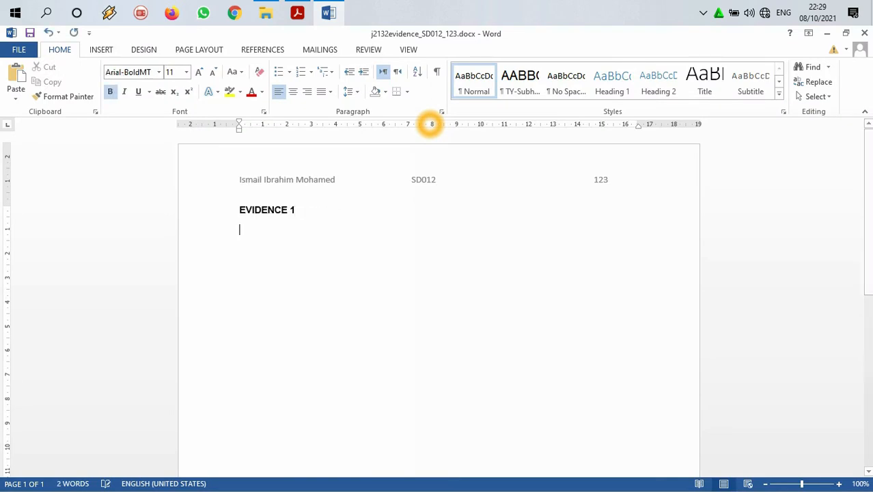
Step: Switch to the ump folder in File Explorer and show its files in Details view
left_click(266, 15)
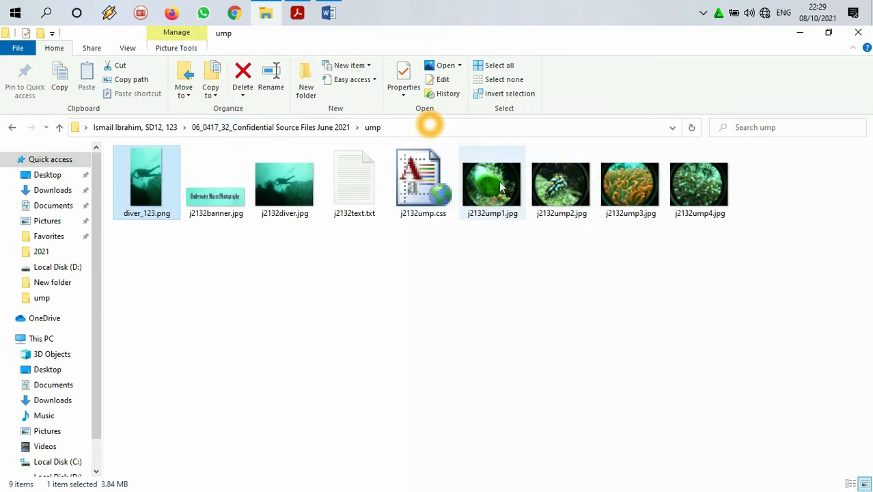
right_click(419, 255)
mouse_move(436, 263)
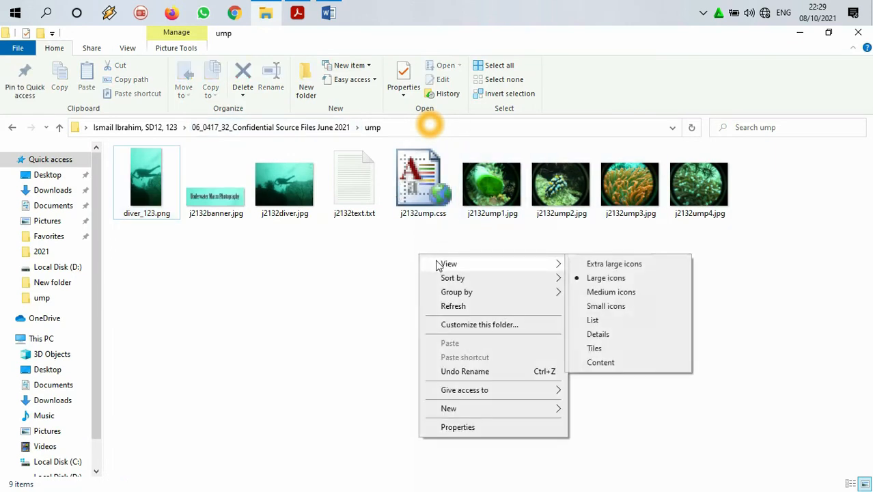
left_click(603, 336)
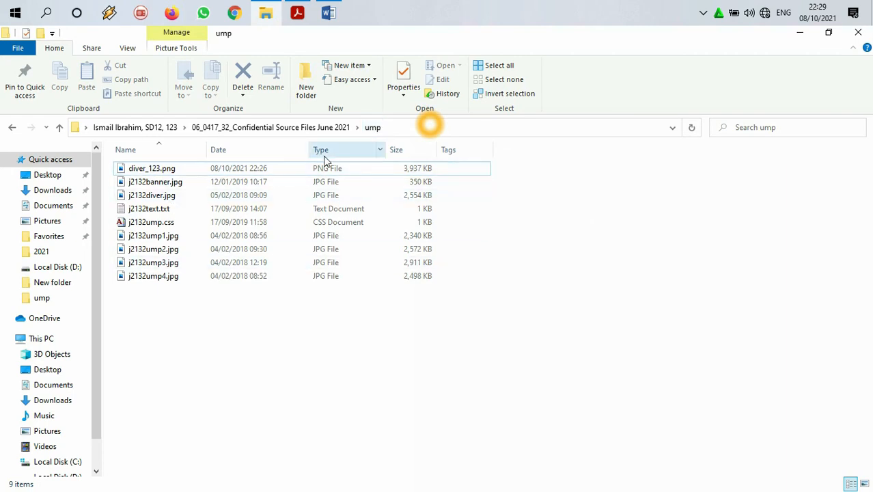
mouse_move(384, 151)
left_mouse_down()
mouse_move(345, 149)
mouse_move(384, 151)
left_mouse_up()
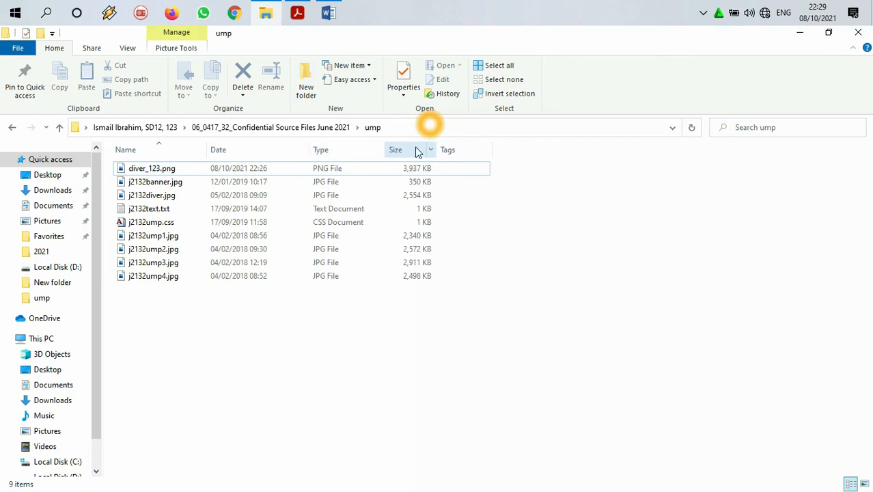
Step: Add the Dimensions column to the ump file list and place it between Size and Tags
left_click(486, 149)
right_click(506, 151)
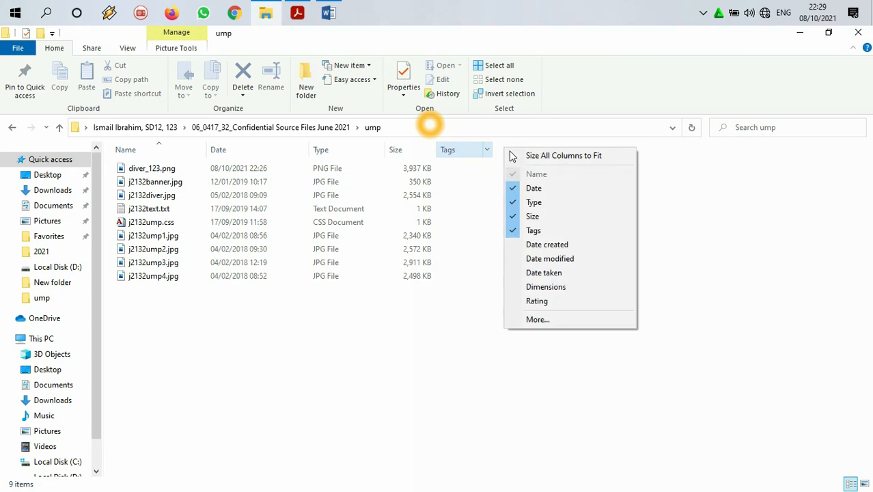
left_click(536, 286)
left_click_drag(517, 150, 470, 151)
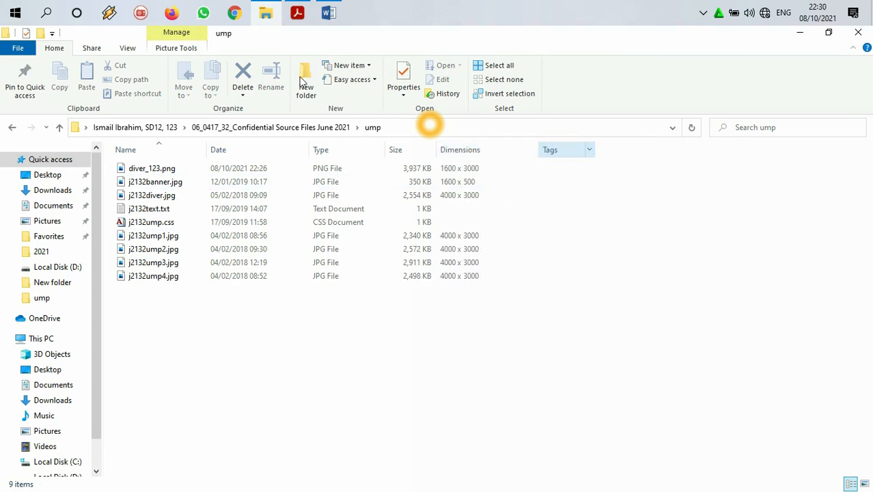
Step: Open Snipping Tool and capture the ump folder's path and file list, from the Name column through the Dimensions column
left_click(56, 14)
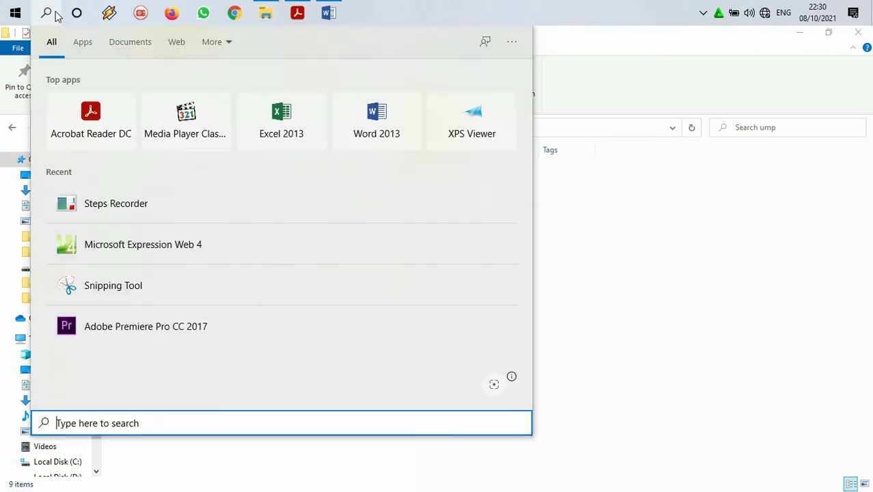
type("snip")
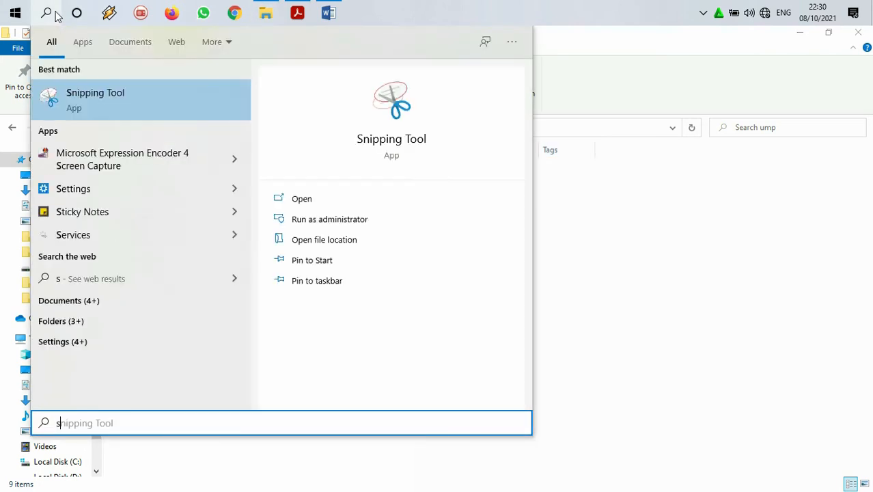
left_click(141, 89)
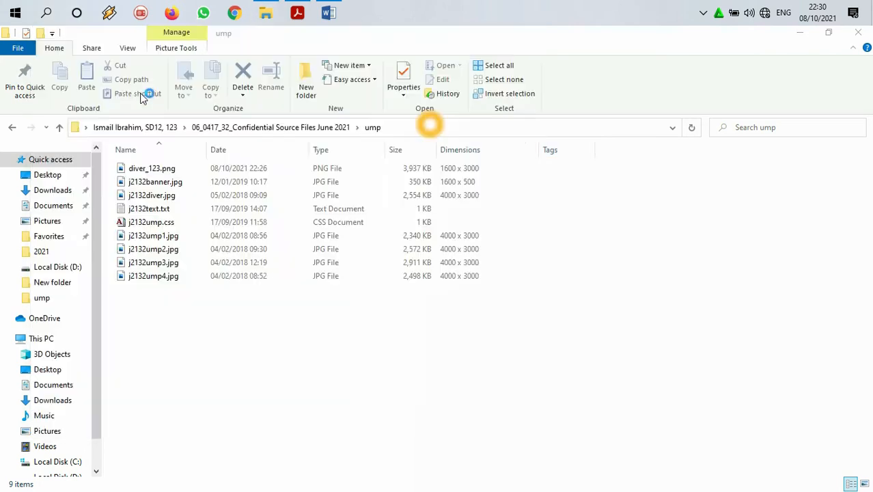
left_click(545, 174)
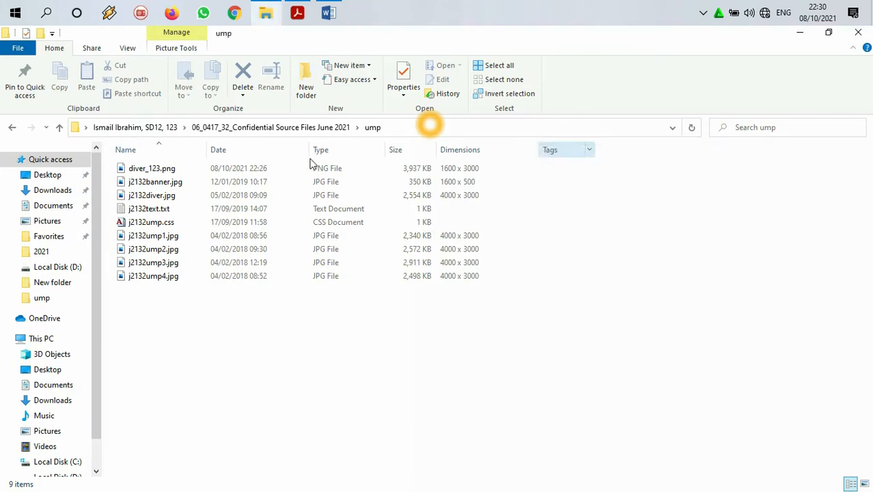
left_click_drag(89, 117, 487, 288)
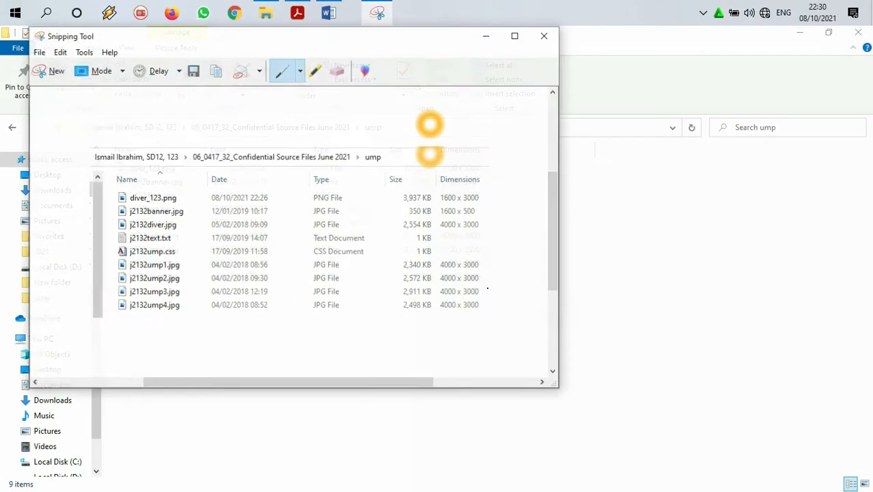
Step: Paste the folder screenshot below the EVIDENCE 1 heading in the Word evidence document and add a new line after it
left_click(795, 34)
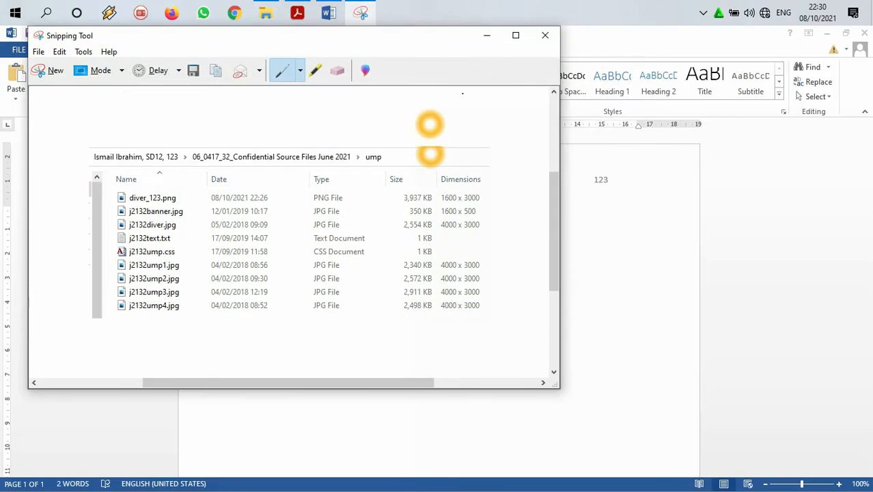
left_click(487, 36)
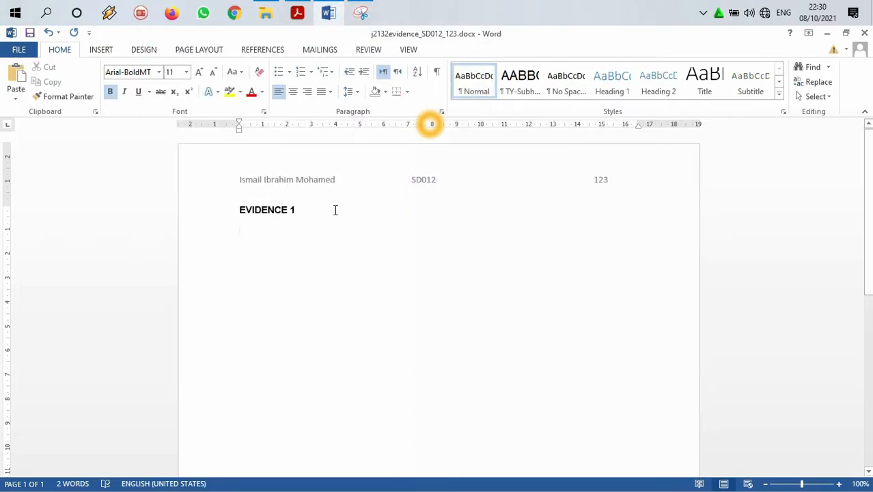
key("Return")
key("ctrl+v")
key("Return")
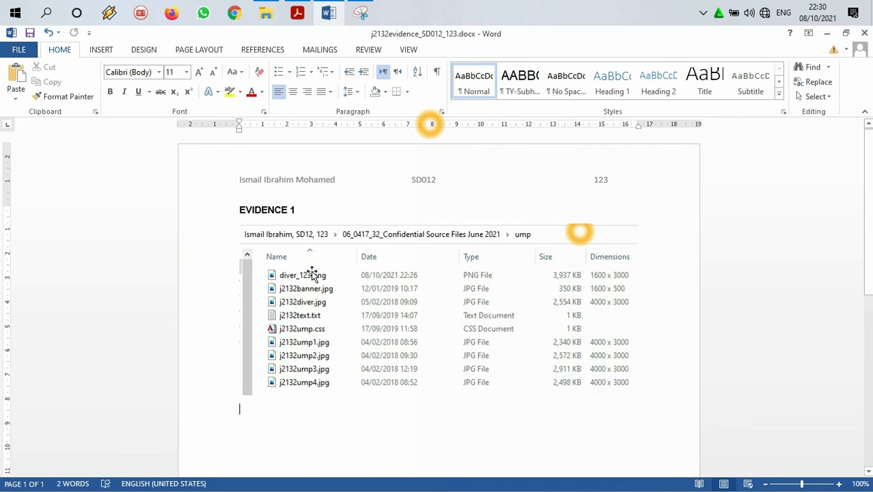
Step: Return to the question paper in Acrobat Reader and highlight the whole Evidence 1 text in yellow
left_click(828, 34)
left_click(299, 14)
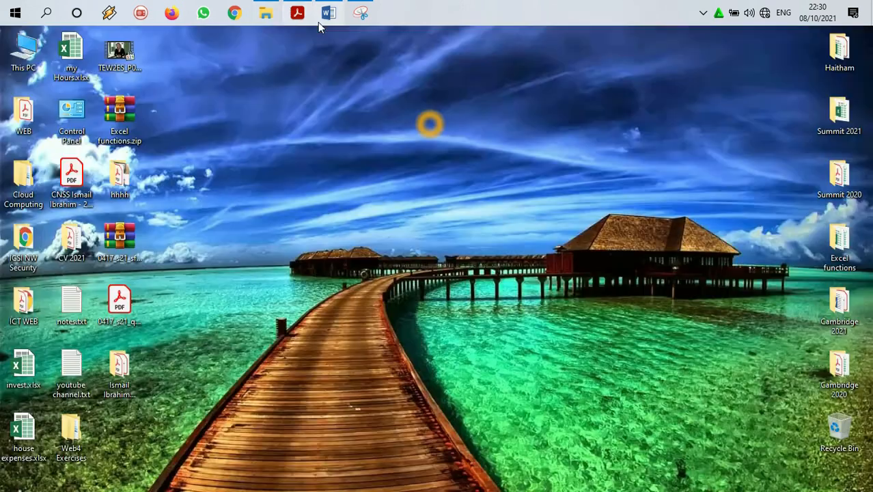
left_click(308, 14)
scroll(334, 179, "down", 1)
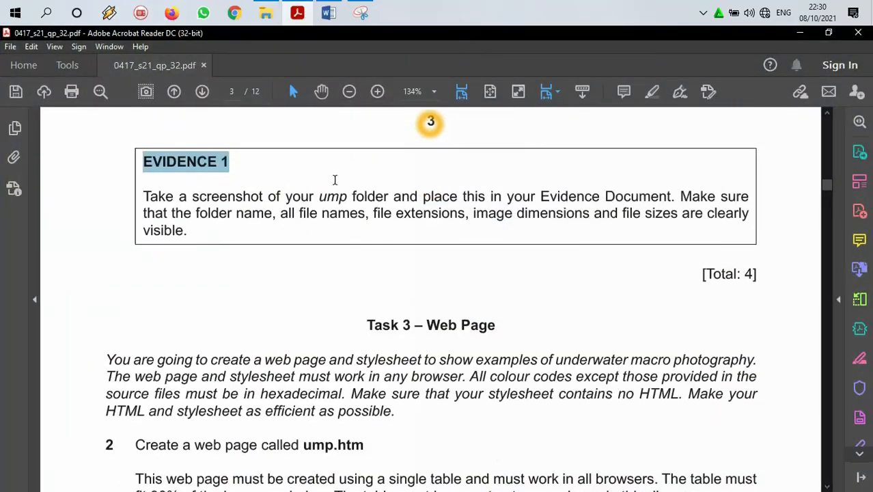
left_click(189, 231)
left_click_drag(189, 232, 202, 125)
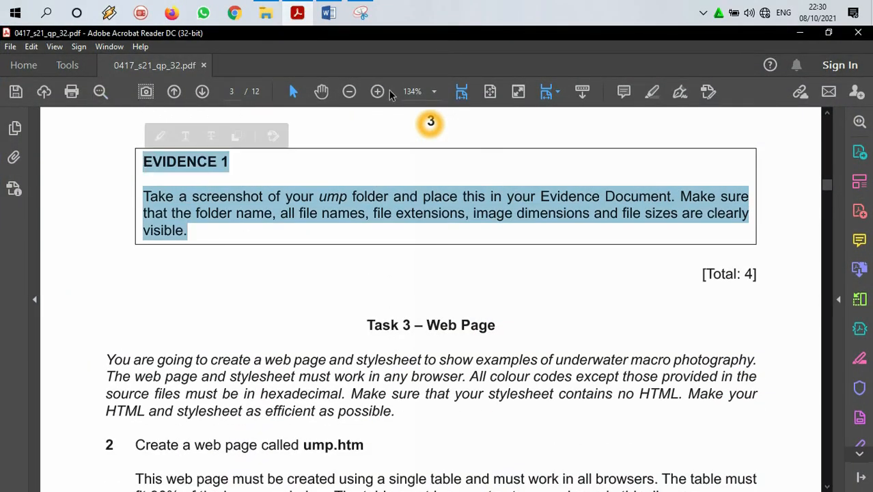
left_click(650, 91)
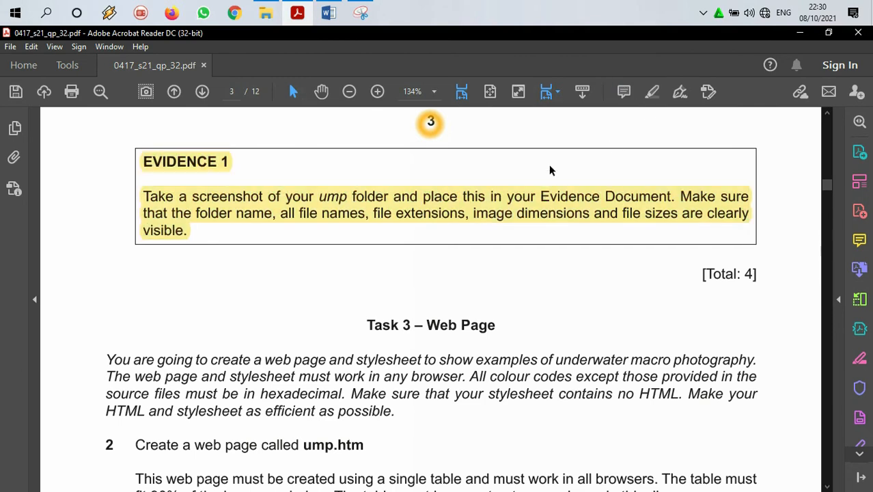
Step: Read the Task 3 introduction on colour codes, stylesheet content and efficiency, and question 2's web page name in the question paper
scroll(532, 181, "down", 3)
scroll(526, 188, "down", 2)
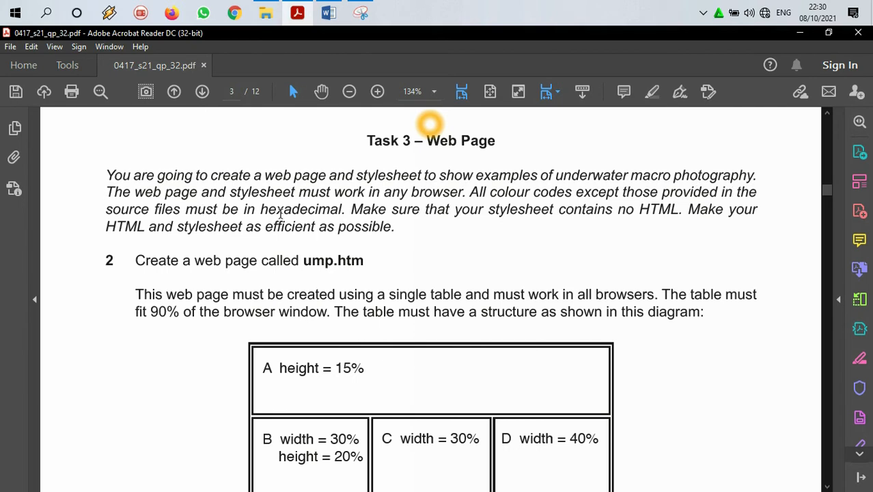
left_click_drag(260, 210, 347, 213)
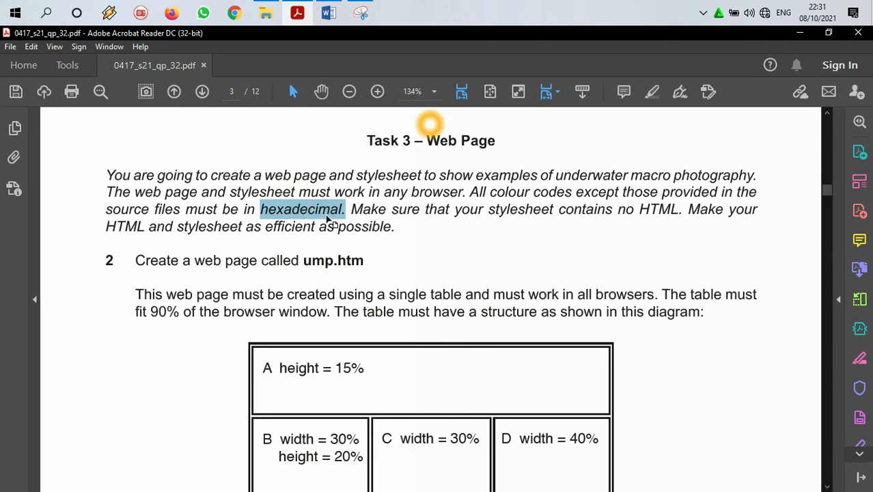
scroll(341, 208, "down", 2)
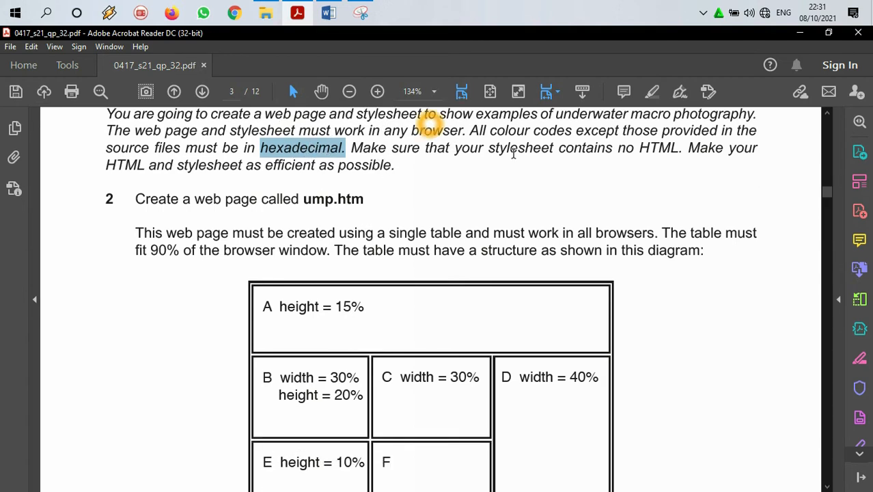
left_click_drag(639, 149, 686, 151)
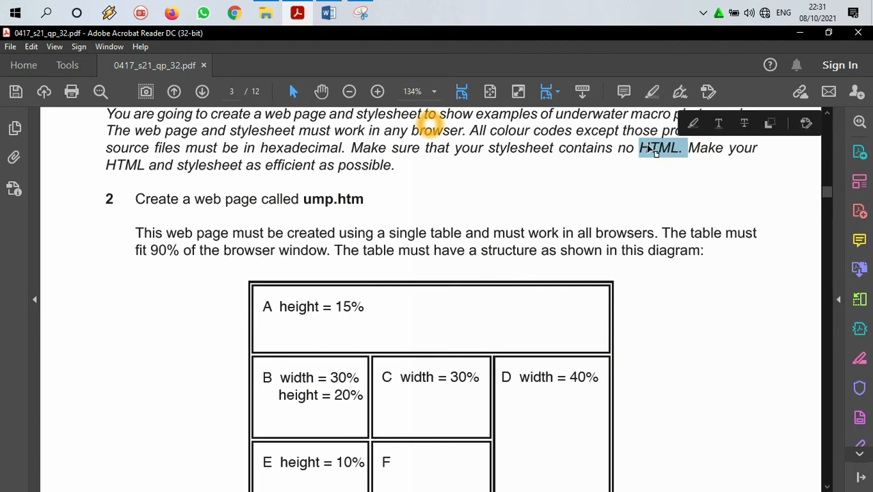
mouse_move(691, 148)
left_mouse_down()
mouse_move(526, 167)
mouse_move(229, 170)
mouse_move(397, 171)
left_mouse_up()
left_click_drag(316, 168, 266, 169)
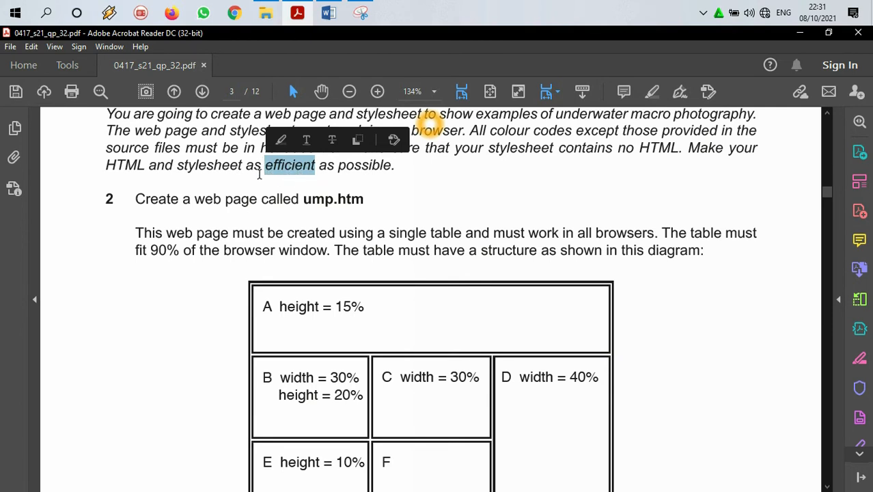
scroll(246, 178, "down", 2)
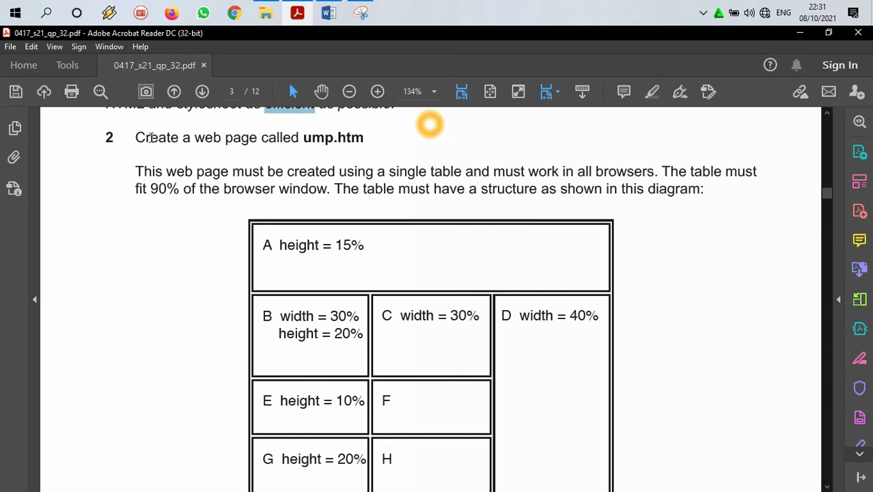
left_click_drag(133, 137, 334, 140)
left_click(302, 139)
left_click(248, 161)
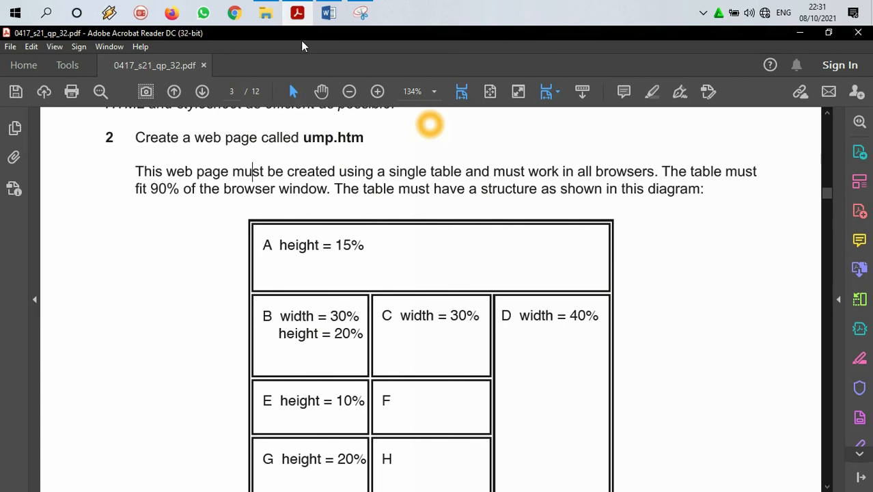
Step: View the ump folder in File Explorer, and launch Microsoft Expression Web 4
left_click(266, 12)
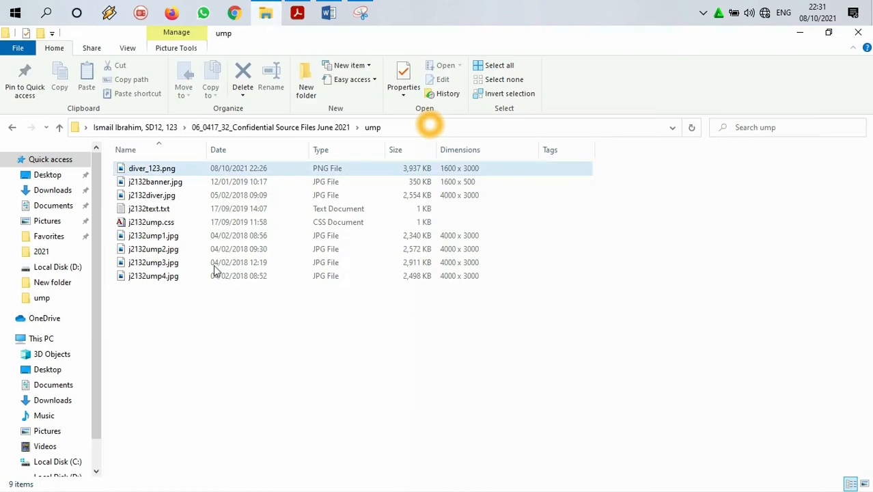
left_click(46, 13)
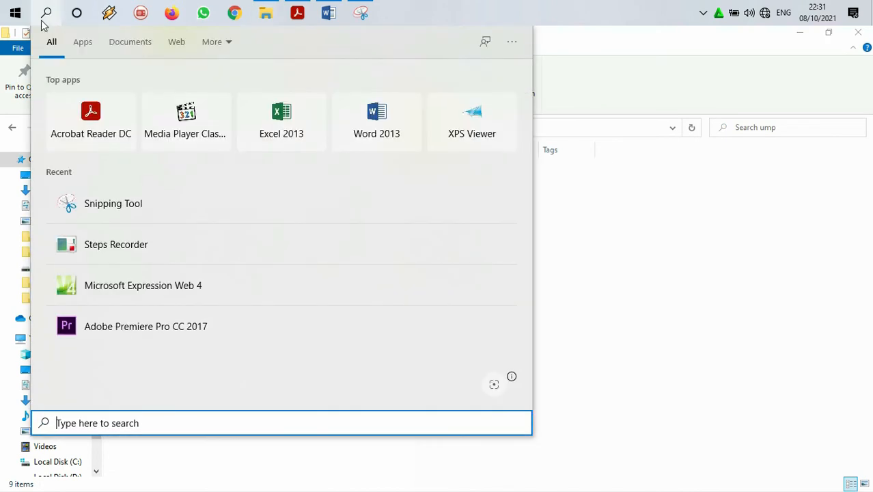
left_click(103, 286)
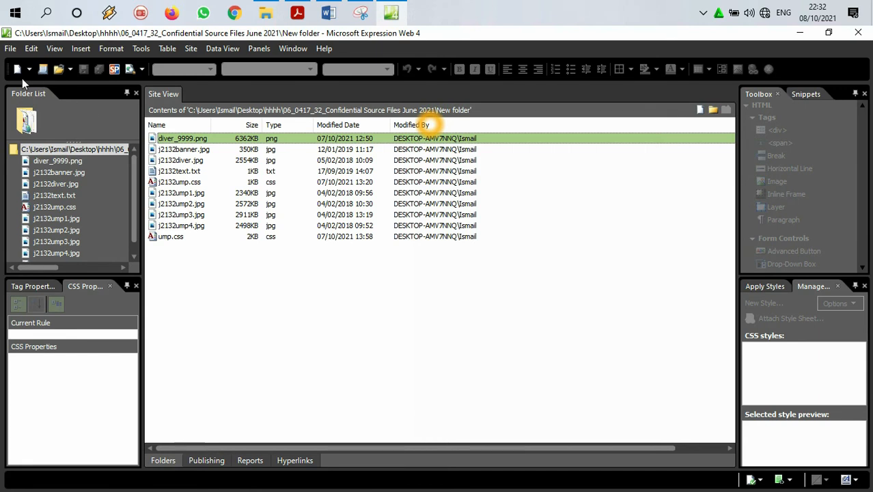
Step: Open the ump folder from 06_0417_32_Confidential Source Files June 2021, inside the candidate's desktop folder, as the site
left_click(70, 68)
left_click(75, 102)
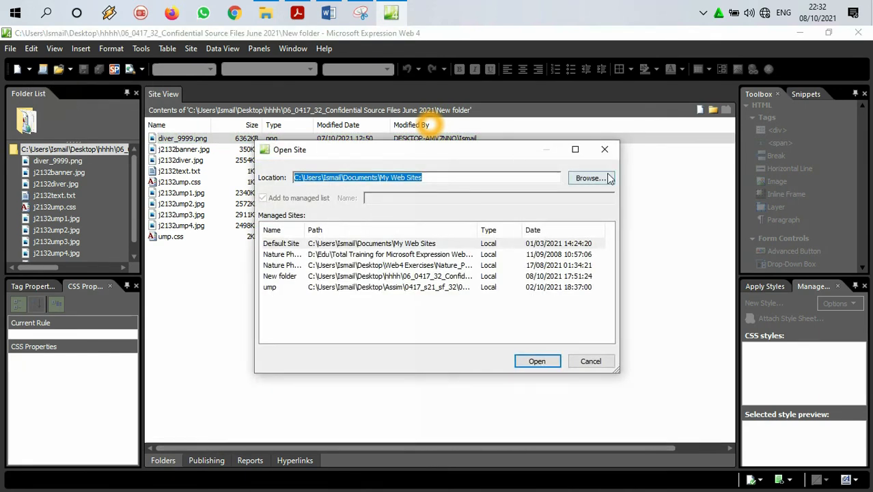
left_click(607, 178)
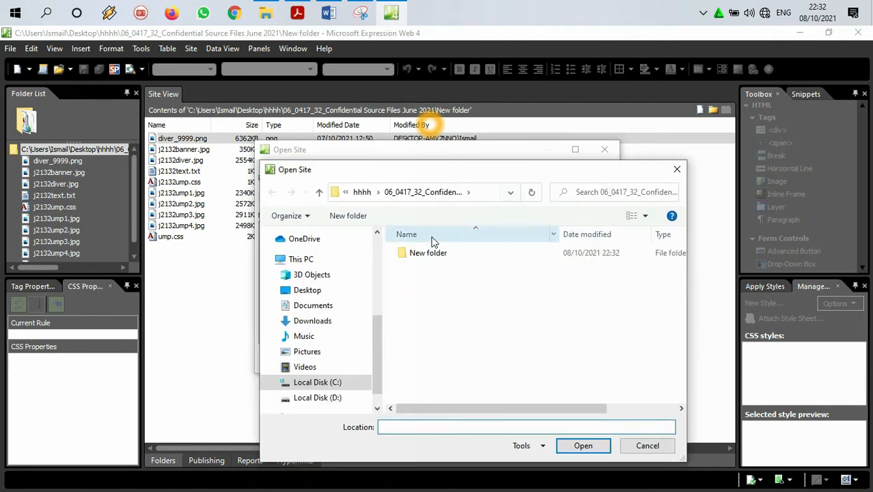
left_click(325, 291)
left_click_drag(679, 272, 681, 352)
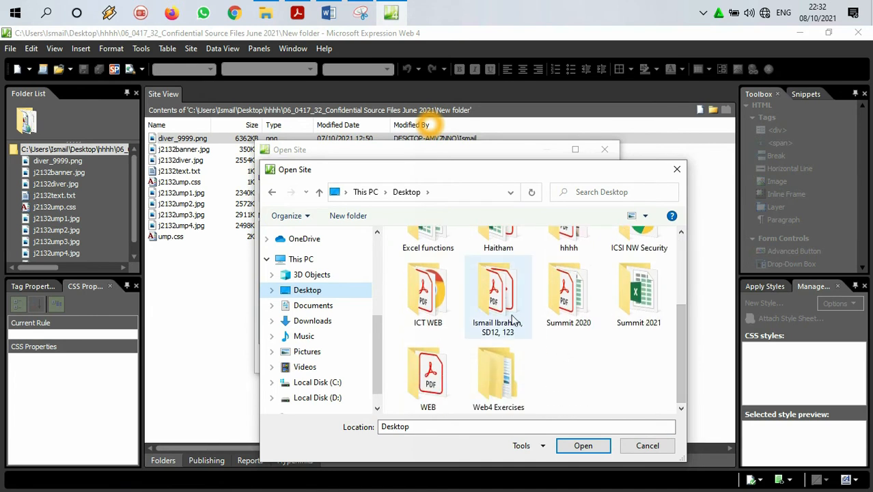
double_click(483, 333)
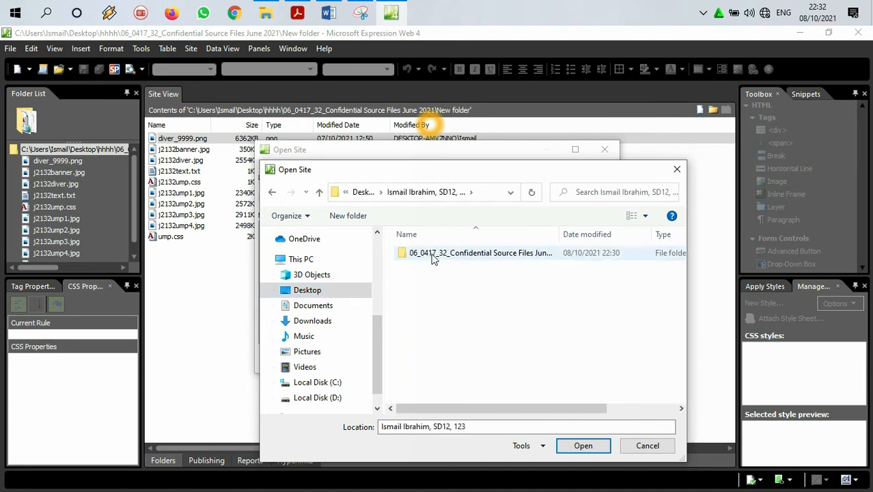
double_click(430, 256)
double_click(418, 255)
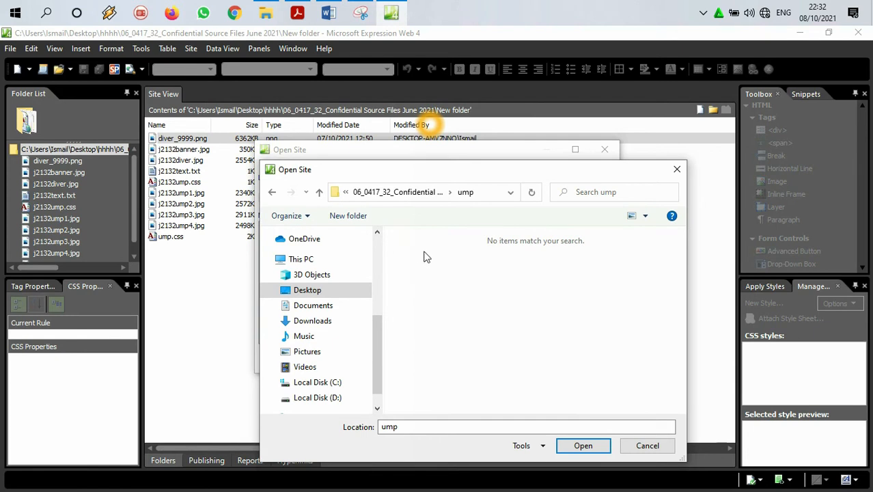
left_click(584, 448)
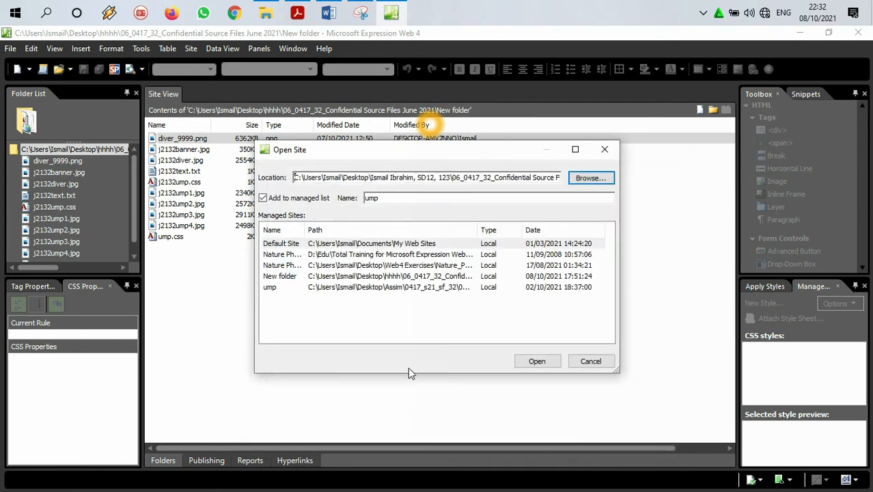
left_click(551, 362)
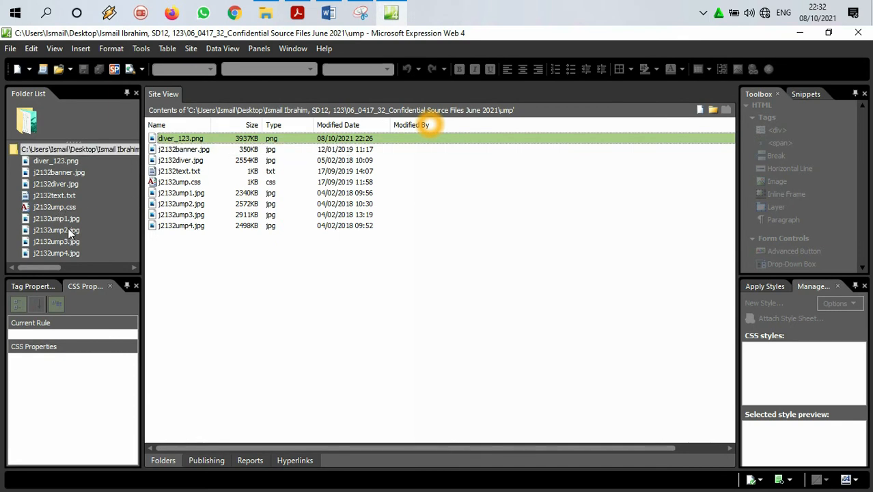
Step: Enlarge the site's folder list area downward and create a new blank HTML page
left_click_drag(67, 273, 67, 315)
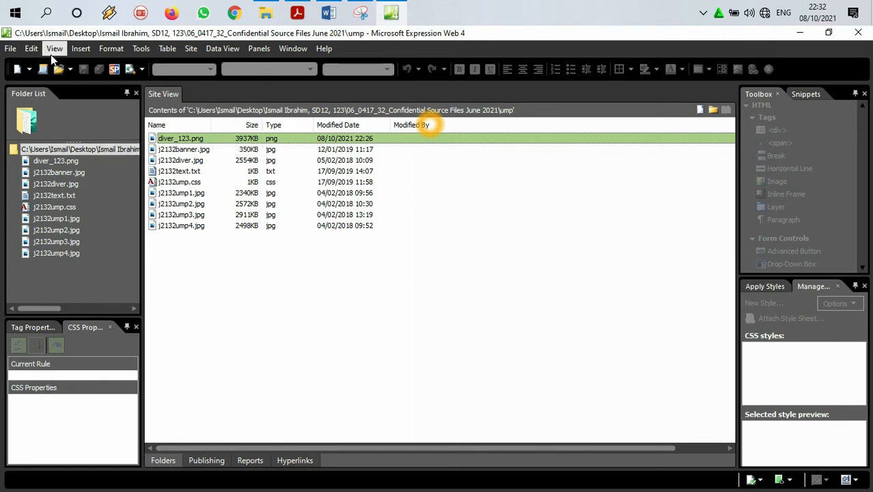
left_click(12, 50)
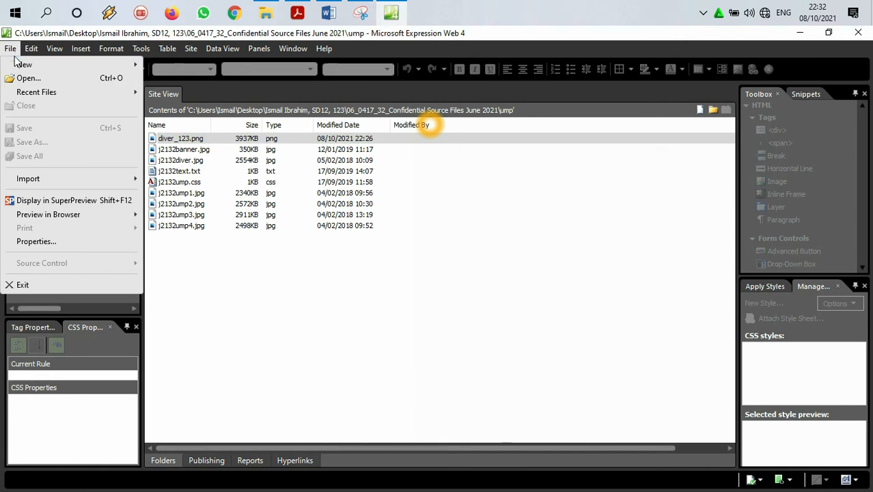
mouse_move(26, 67)
left_click(151, 66)
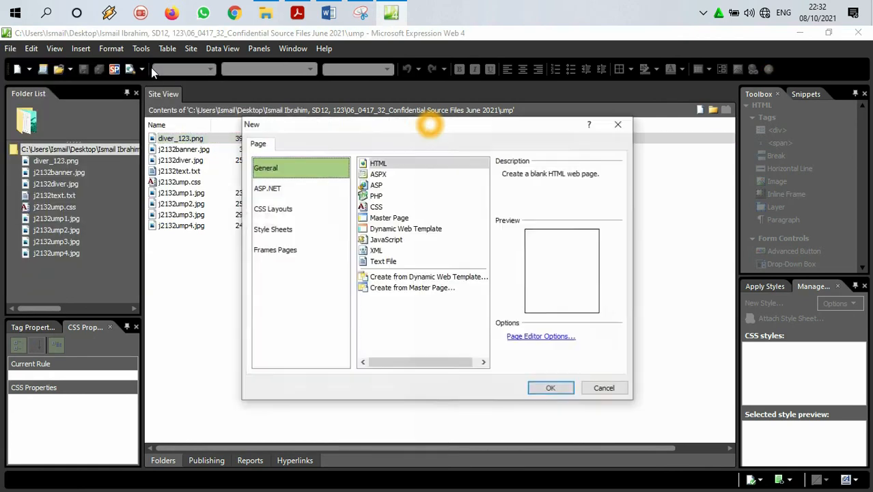
left_click(559, 388)
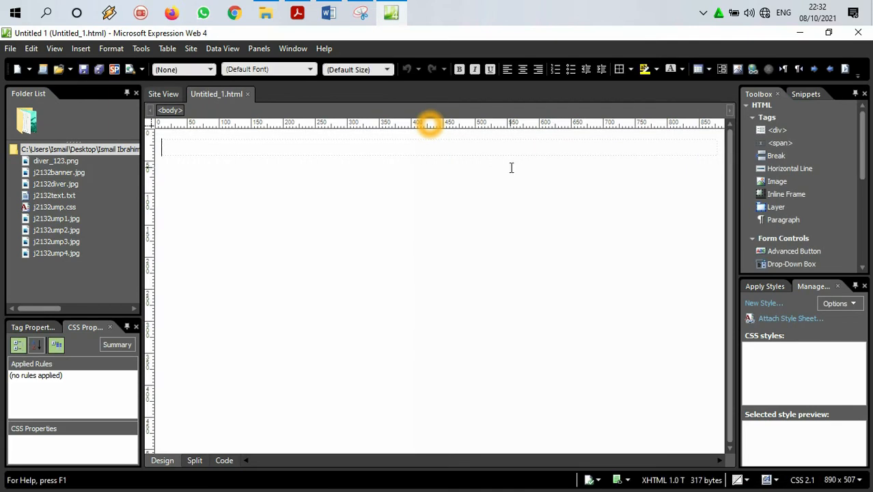
Step: Switch to the question paper in Acrobat Reader and study question 2's table requirements and the whole structure diagram at 100% zoom
left_click(297, 12)
left_click_drag(136, 171, 654, 173)
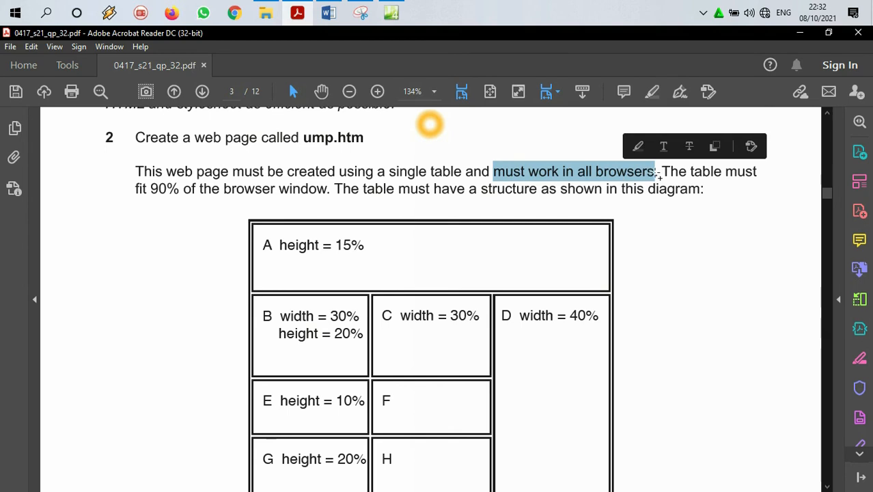
left_click_drag(131, 192, 304, 191)
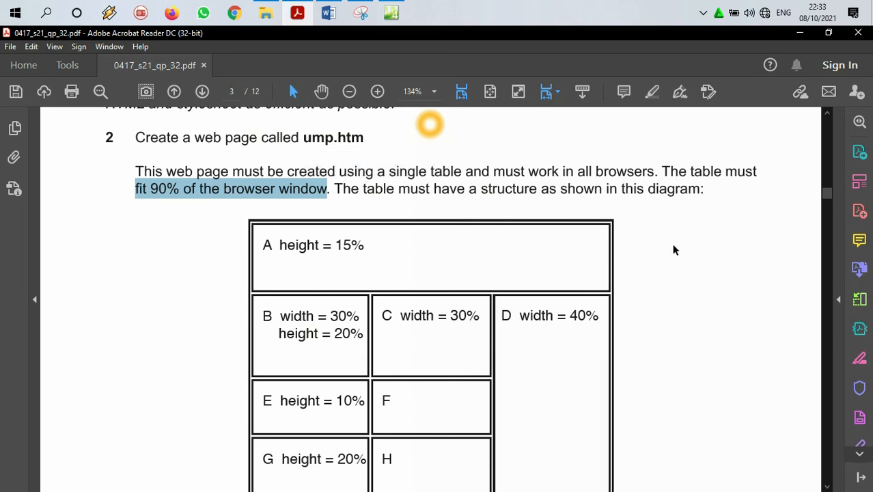
left_click_drag(358, 190, 643, 190)
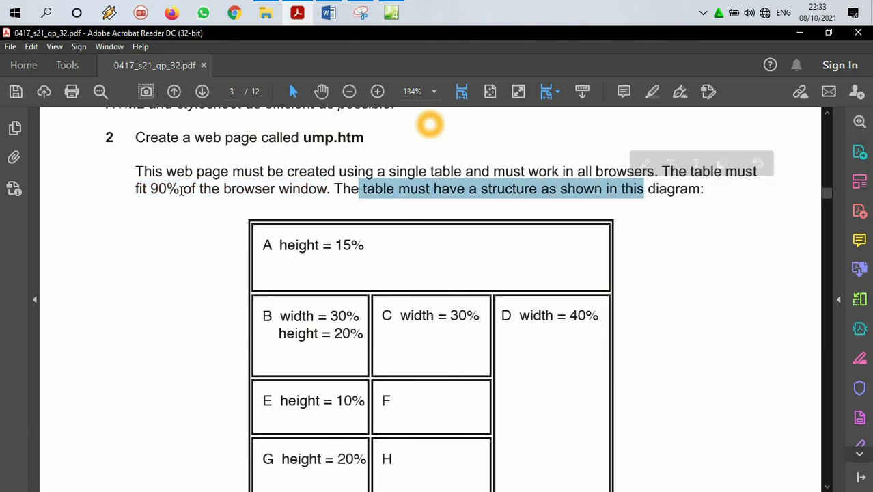
left_click_drag(181, 191, 156, 192)
right_click(157, 193)
left_click(169, 198)
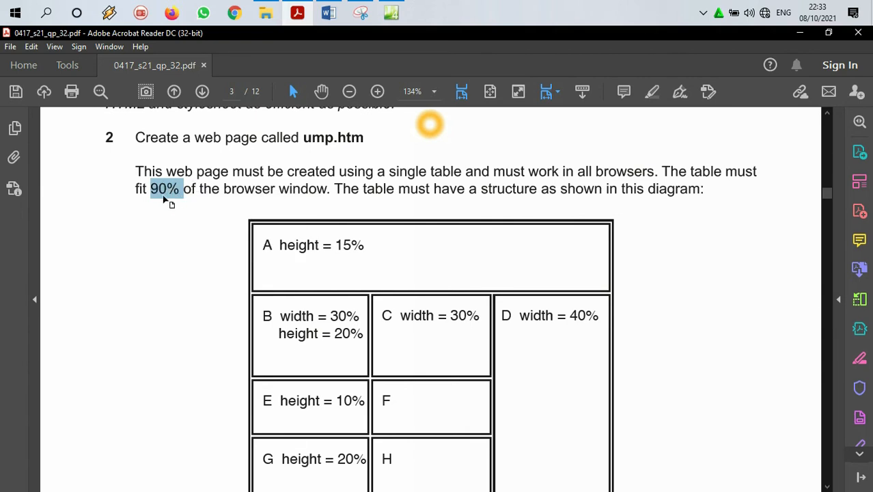
scroll(173, 246, "down", 3)
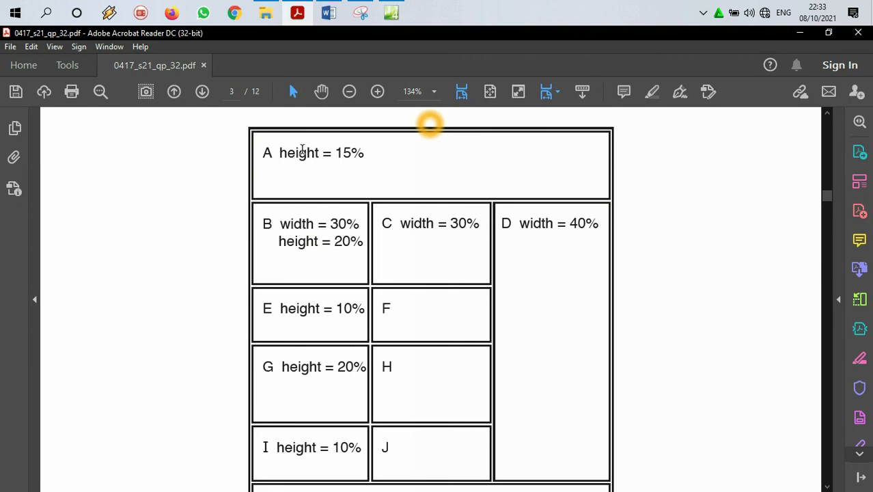
scroll(292, 195, "down", 1)
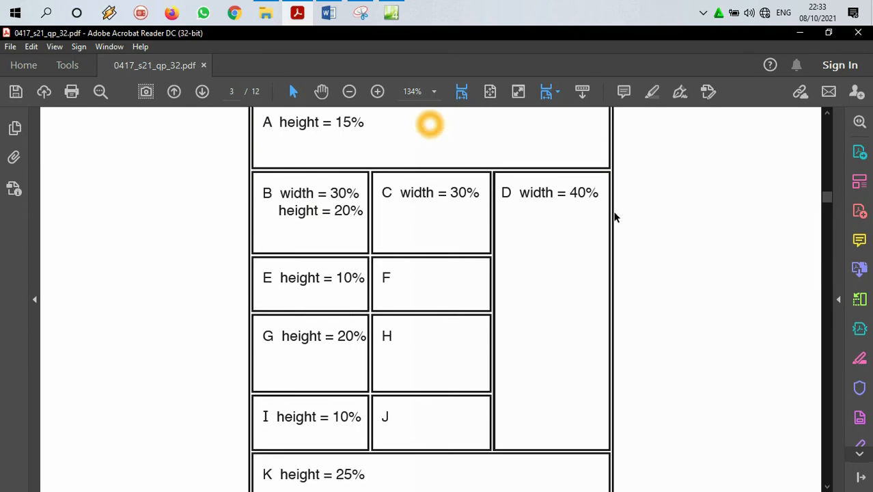
key("ctrl+1")
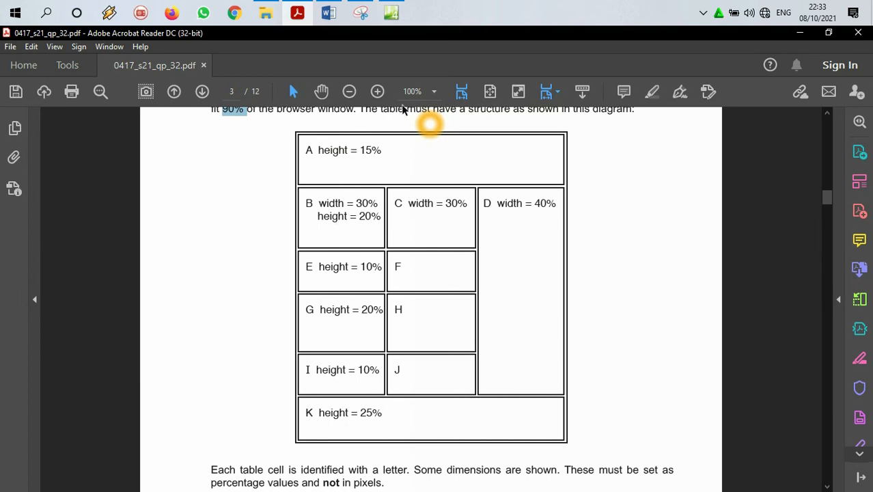
Step: Return to Expression Web and insert a table with 6 rows, 3 columns and a width of 90 percent in the blank page
left_click(801, 33)
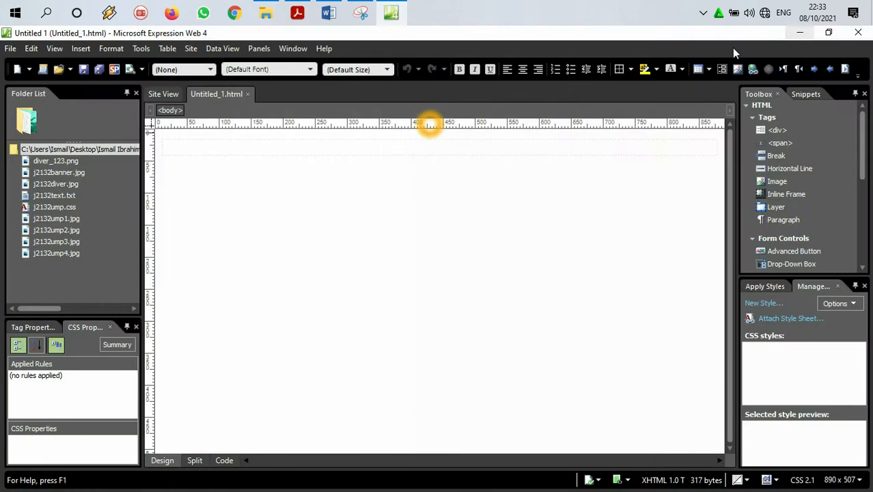
left_click(167, 50)
left_click(174, 66)
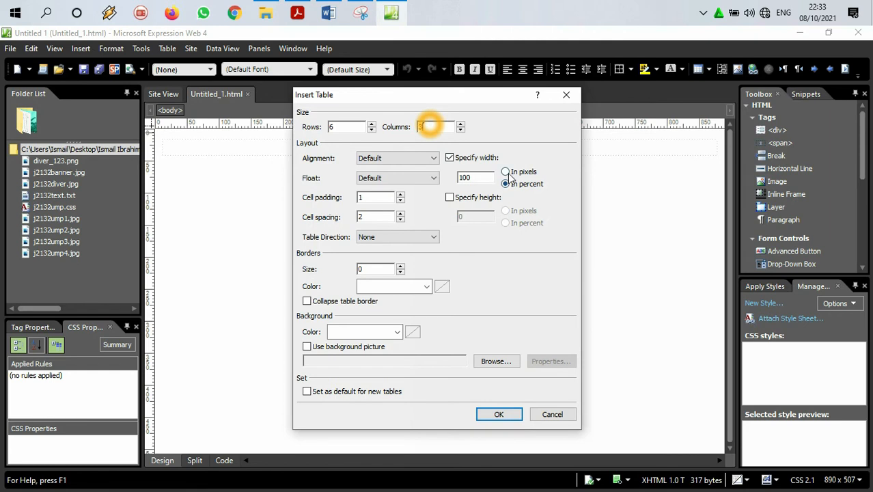
double_click(470, 177)
type("90")
left_click(297, 13)
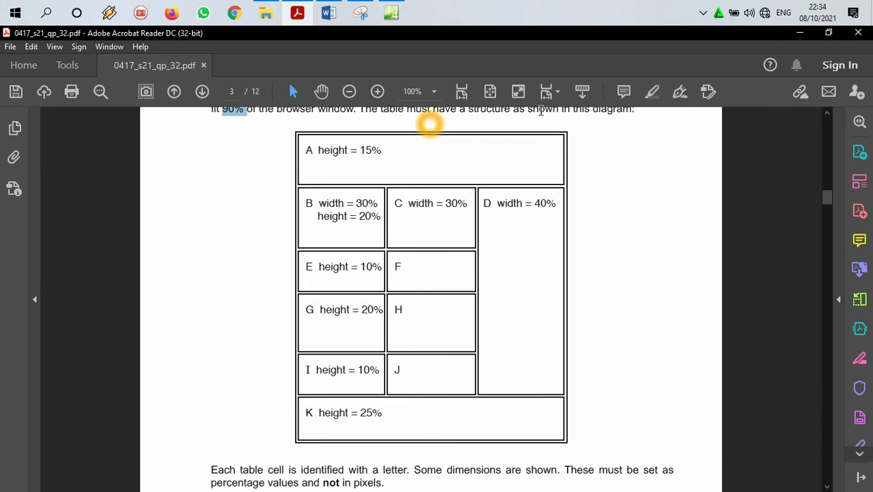
left_click(799, 33)
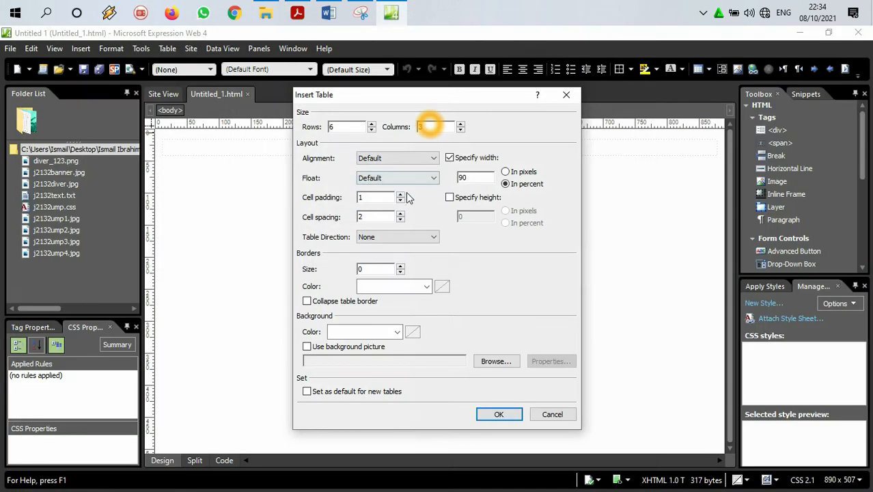
left_click(506, 413)
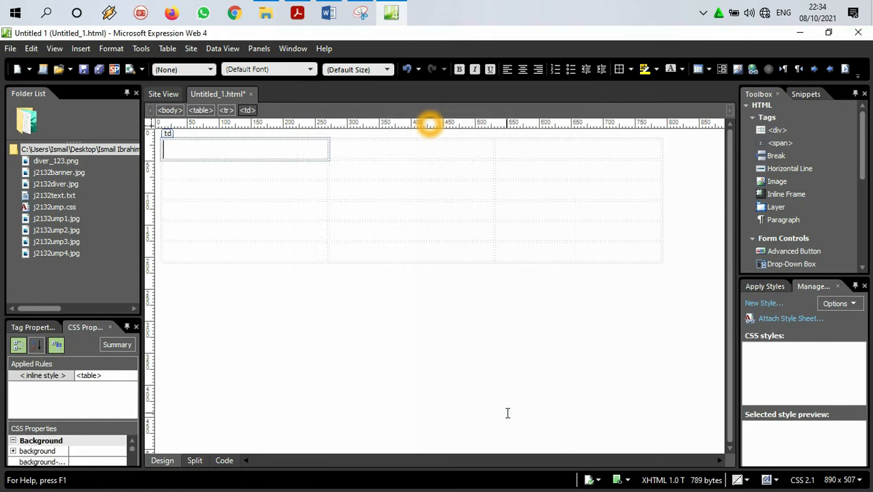
Step: Switch to the question paper in Acrobat Reader, check question 2's table diagram and cell A's height, and return to Expression Web
left_click(391, 12)
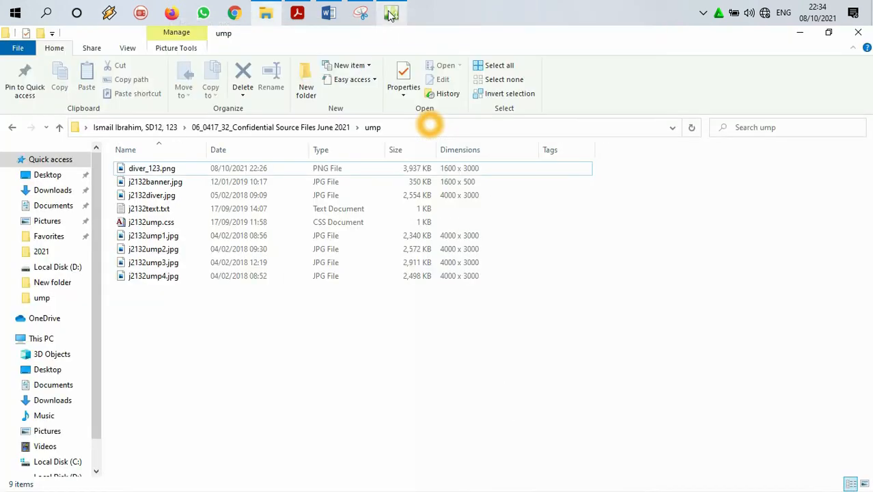
left_click(298, 11)
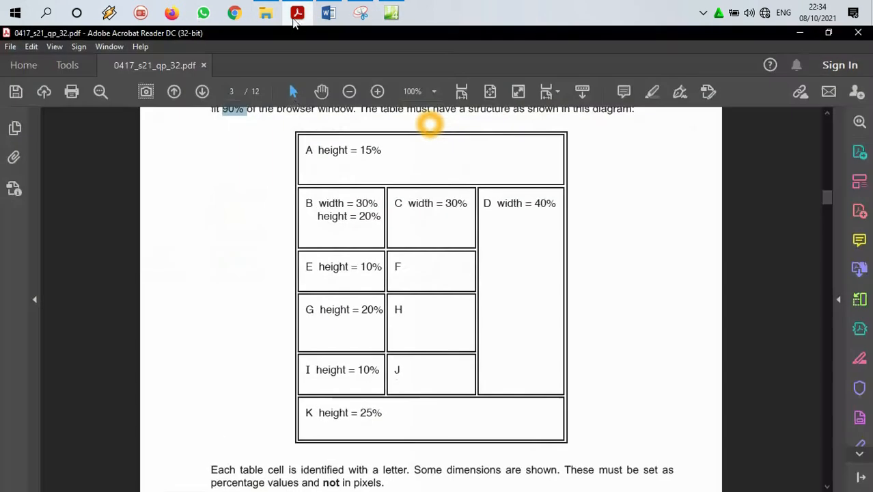
scroll(352, 206, "up", 3)
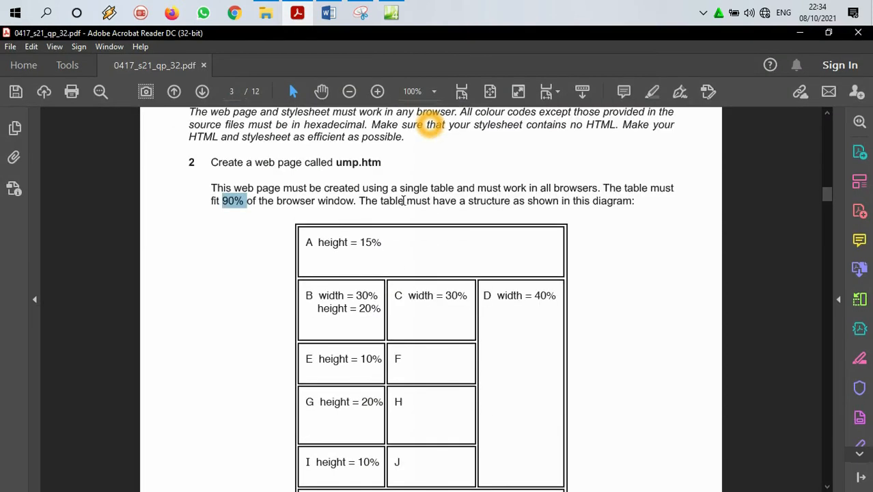
scroll(513, 200, "down", 2)
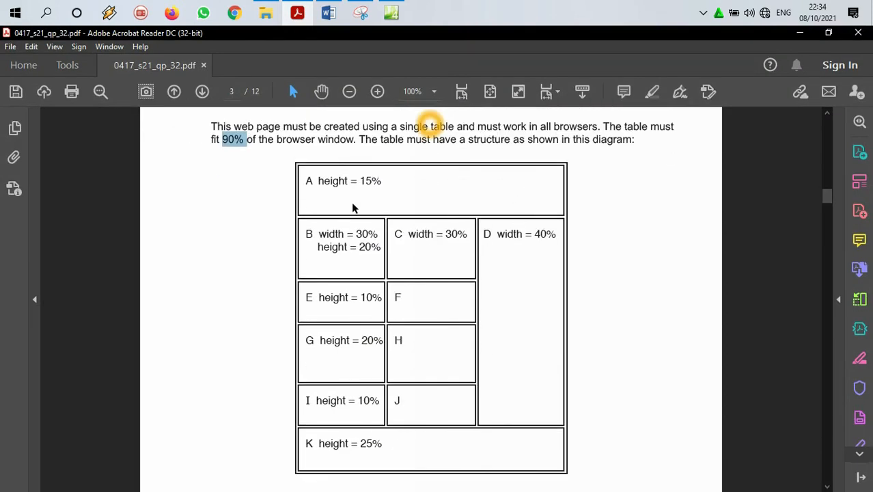
left_click_drag(390, 181, 359, 180)
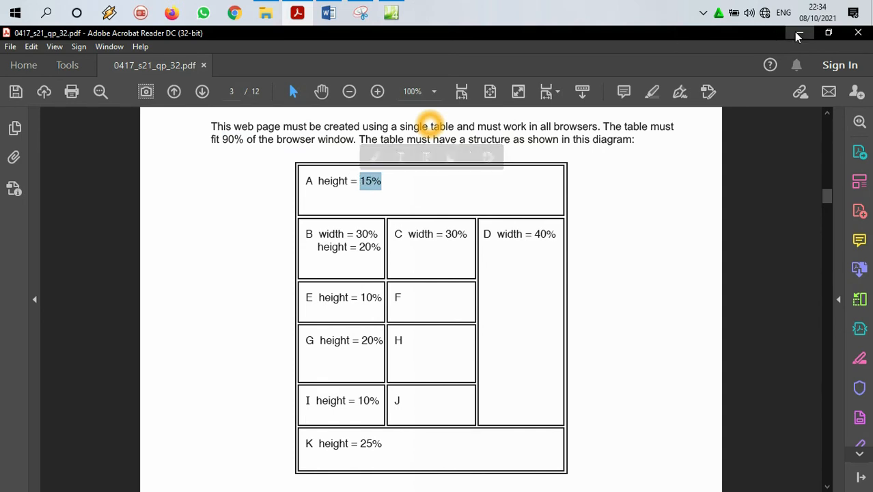
left_click(797, 33)
left_click(391, 13)
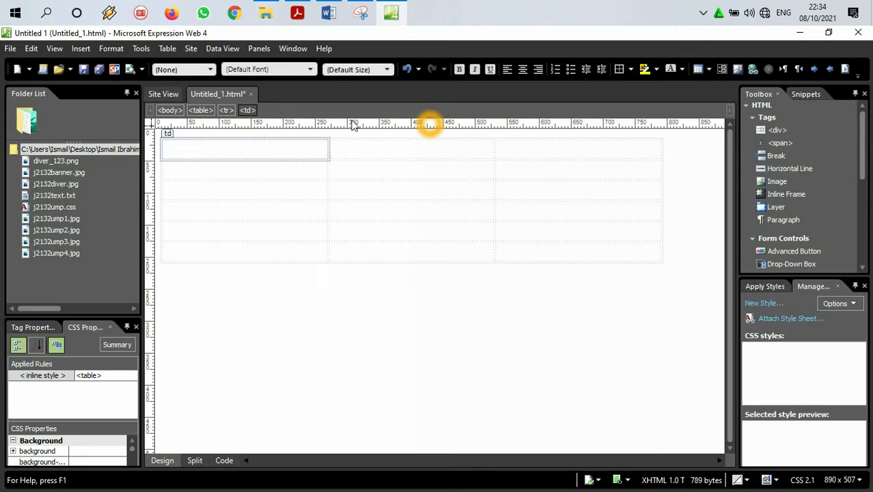
Step: Merge the three cells of the table's first row into one cell
left_click_drag(274, 149, 519, 146)
right_click(522, 151)
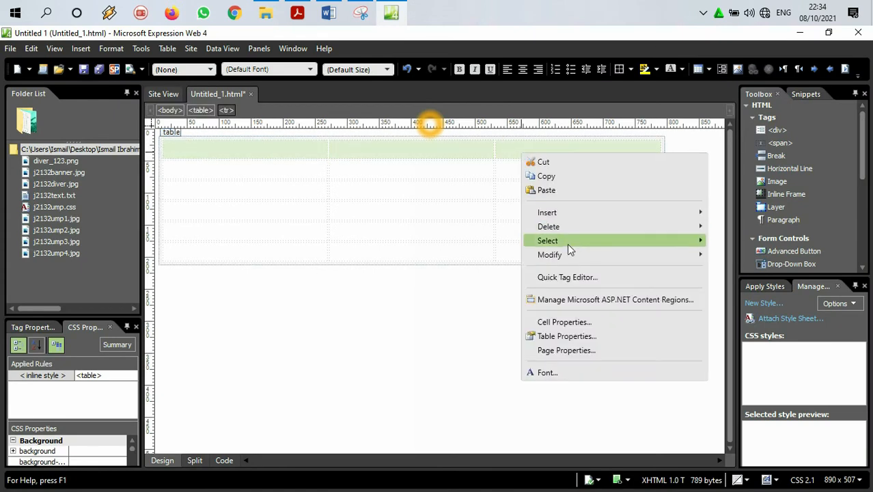
mouse_move(568, 253)
left_click(737, 255)
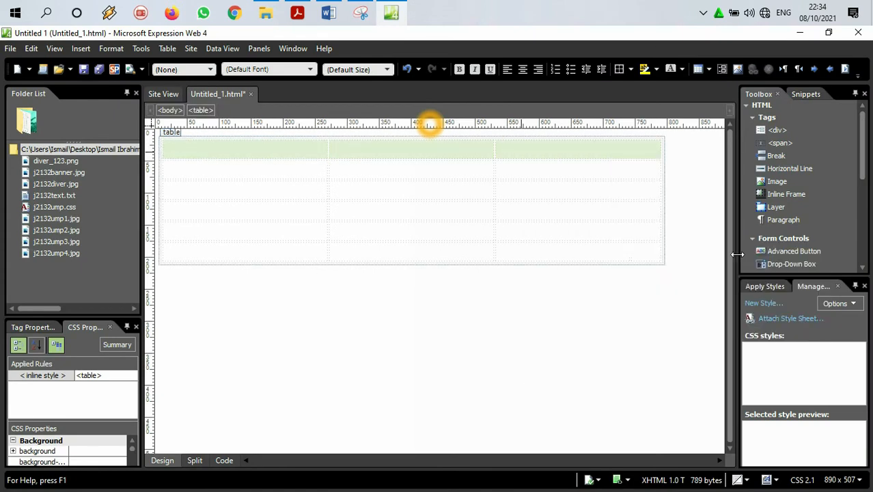
Step: Consult the diagram in Acrobat Reader and, back in Expression Web, merge the third-column cells of rows 2 to 5
left_click(394, 13)
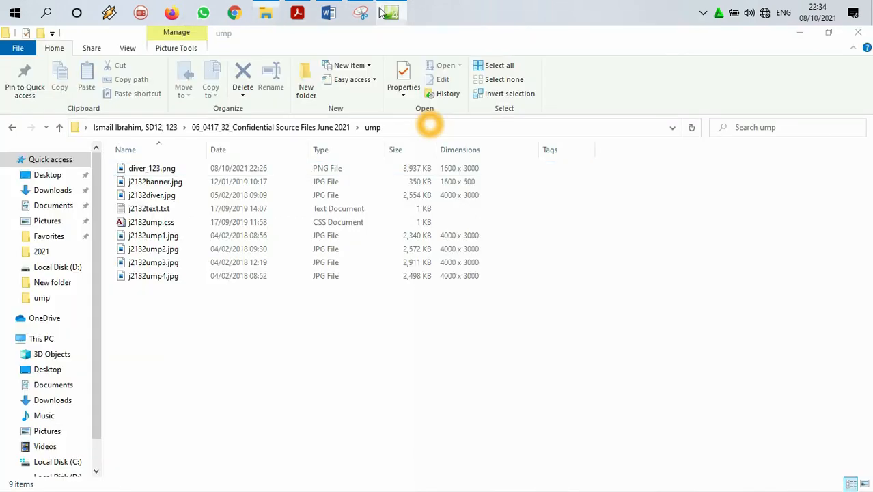
left_click(393, 12)
left_click(297, 11)
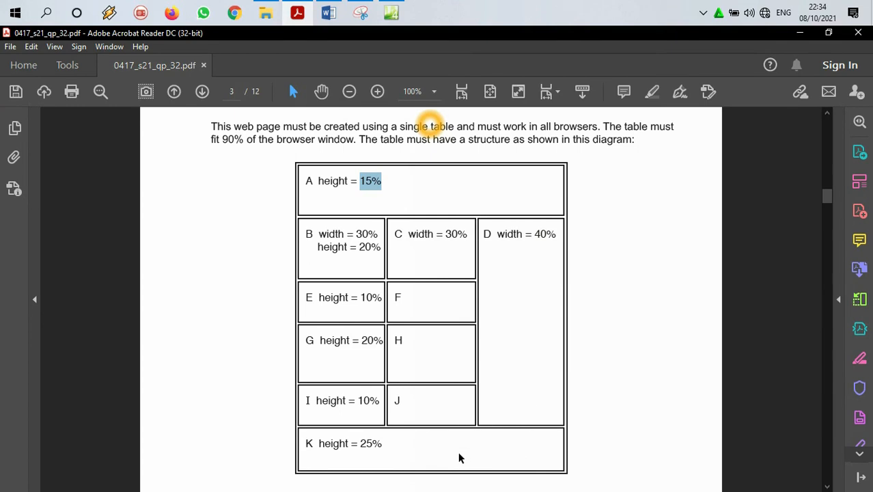
left_click(799, 33)
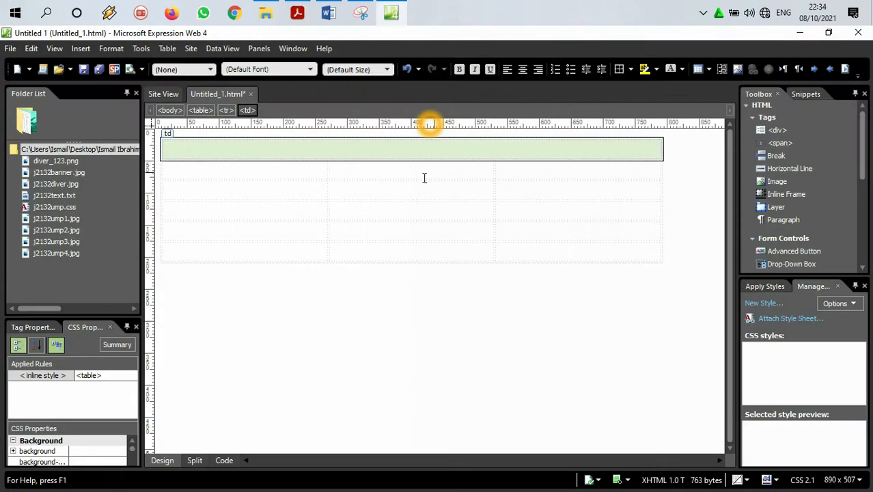
left_click_drag(646, 168, 638, 233)
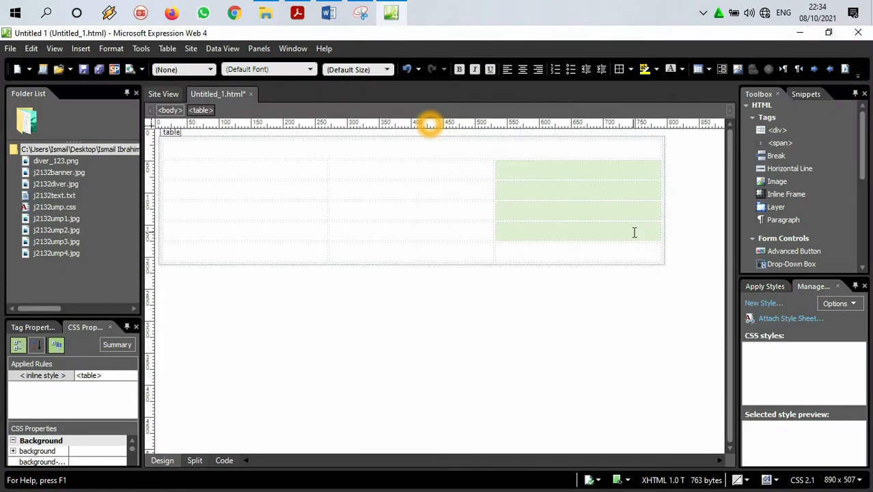
right_click(641, 236)
mouse_move(668, 334)
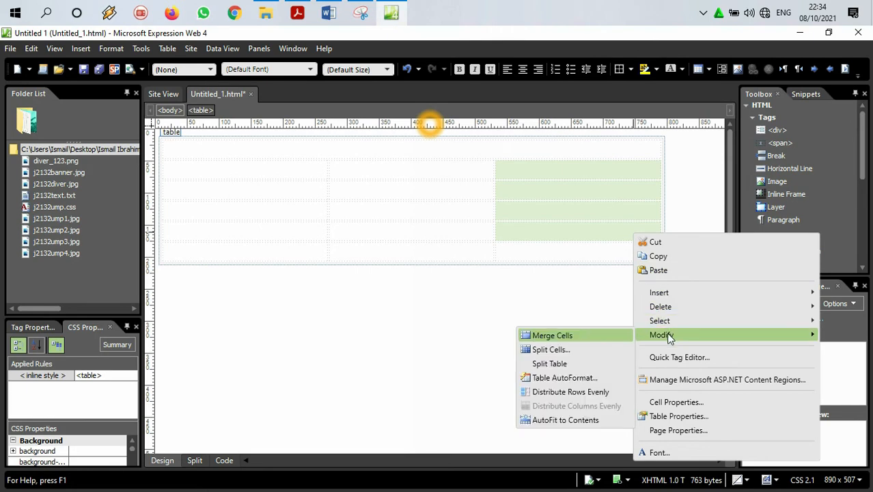
left_click(552, 336)
Step: Merge the three cells of the table's last row into one cell
left_click_drag(550, 249, 313, 250)
right_click(314, 252)
mouse_move(409, 337)
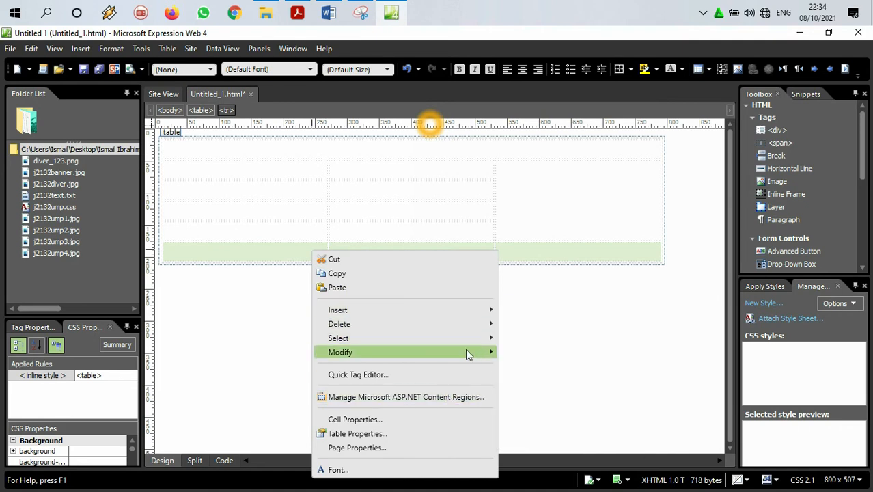
mouse_move(471, 354)
left_click(527, 353)
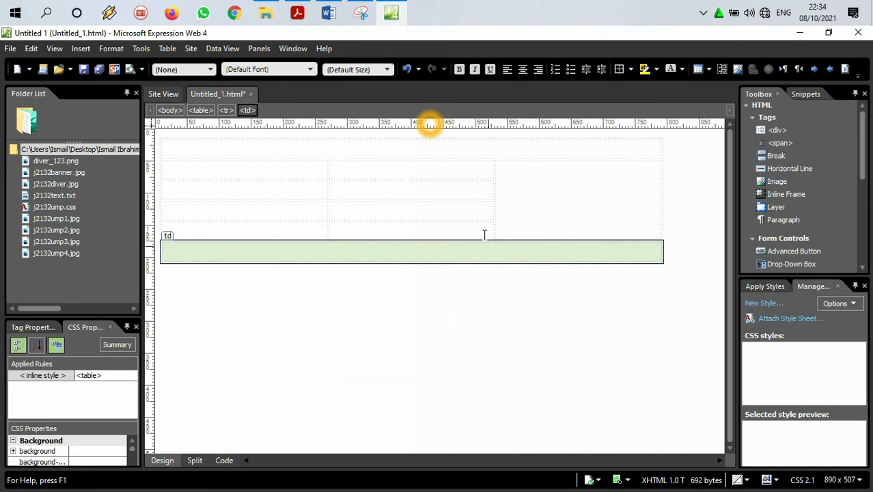
Step: Set the height of the merged top cell (A) to 15 percent in its cell properties
left_click(378, 147)
right_click(378, 147)
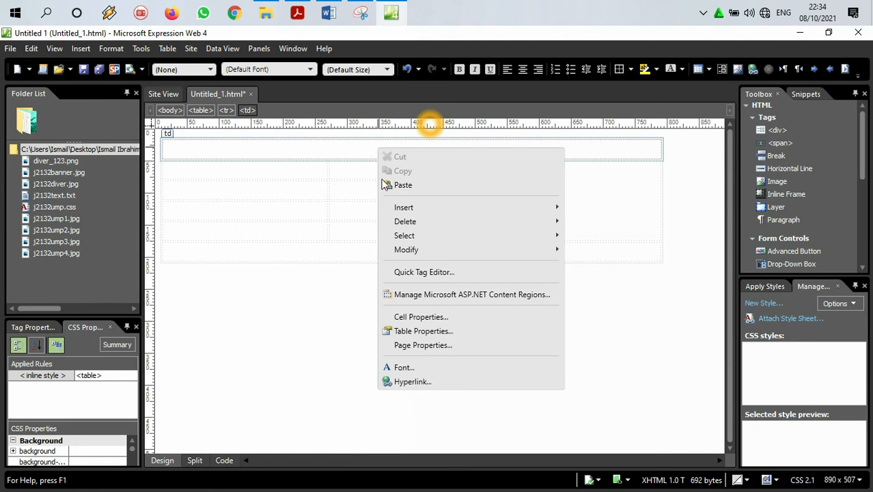
left_click(409, 317)
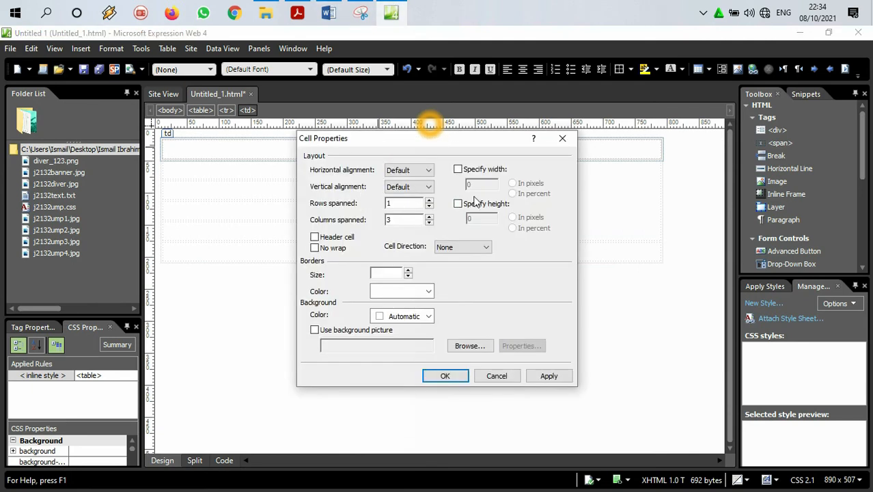
left_click(458, 203)
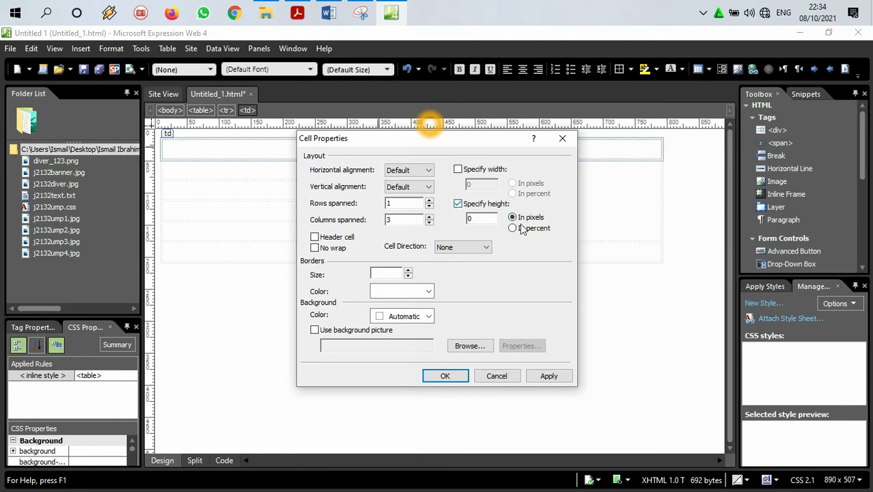
left_click(512, 228)
left_click_drag(486, 218, 437, 219)
type("15")
left_click(459, 375)
Step: Check cell B in the Acrobat Reader diagram and, in Expression Web, give row 2's first cell a width of 20 percent and height of 30 percent
left_click(384, 13)
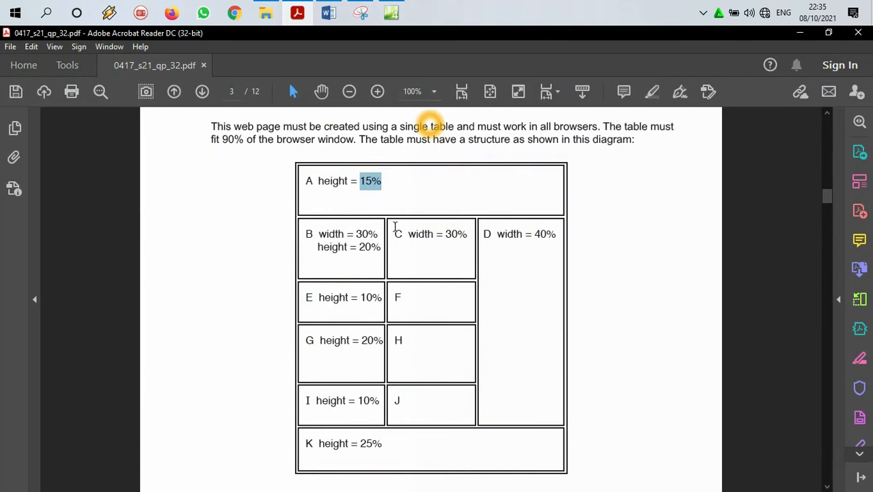
left_click(799, 32)
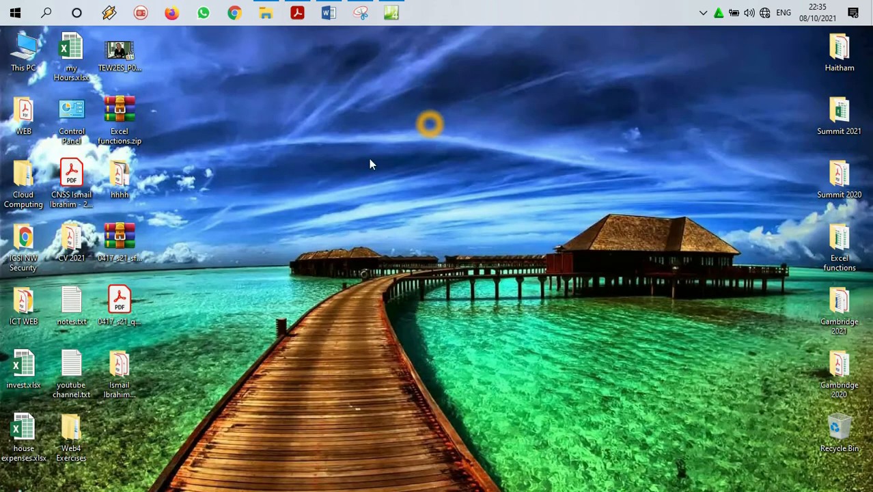
left_click(393, 12)
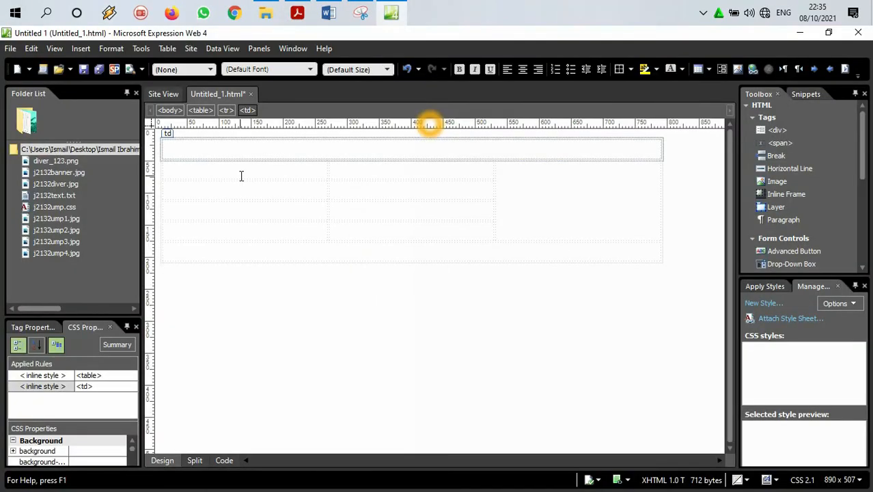
left_click(241, 171)
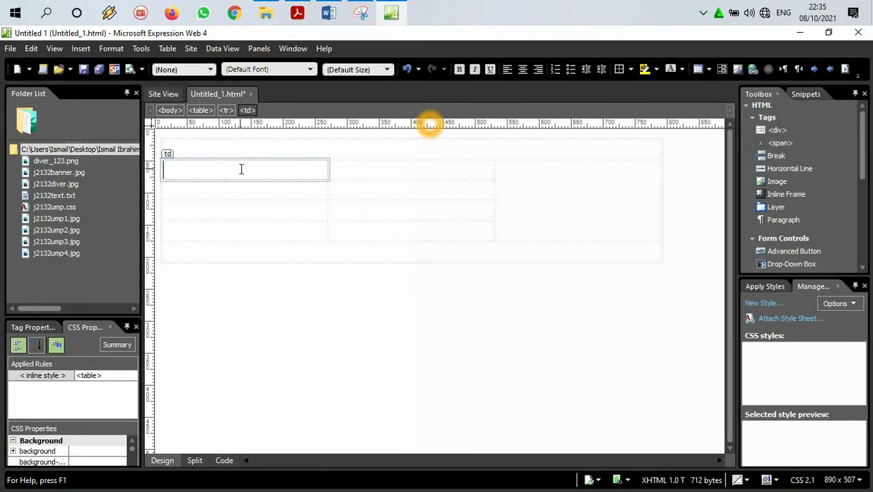
right_click(241, 170)
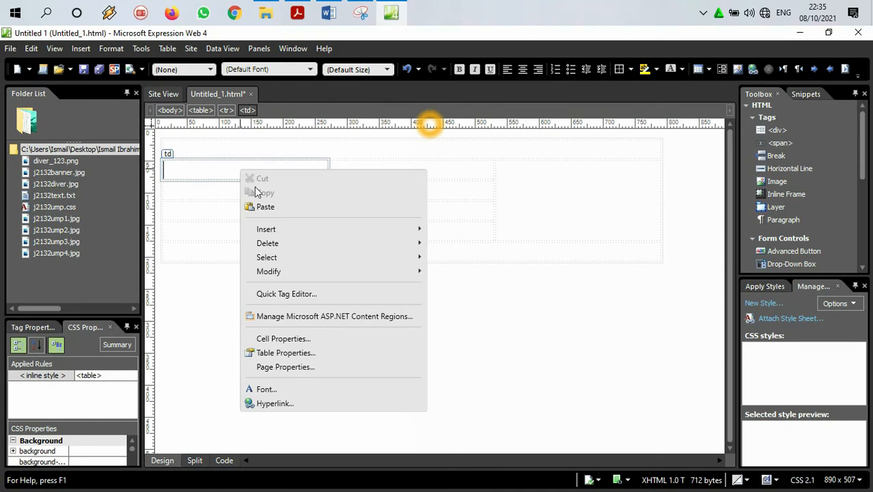
left_click(282, 339)
left_click(458, 170)
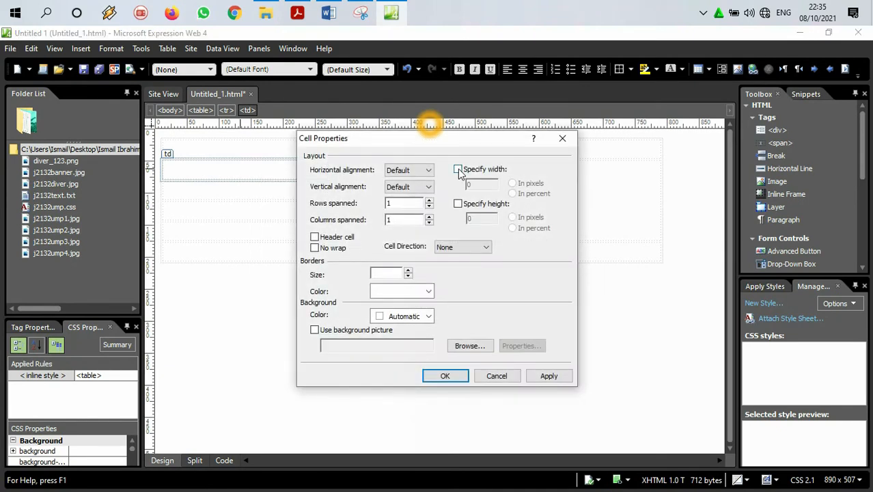
left_click(458, 204)
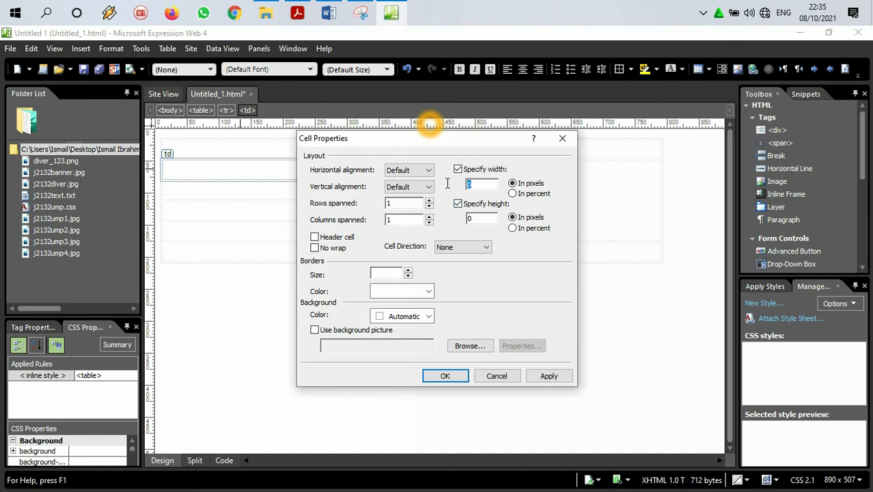
type("20")
left_click(468, 218)
type("30")
left_click(523, 194)
left_click(513, 228)
left_click(445, 375)
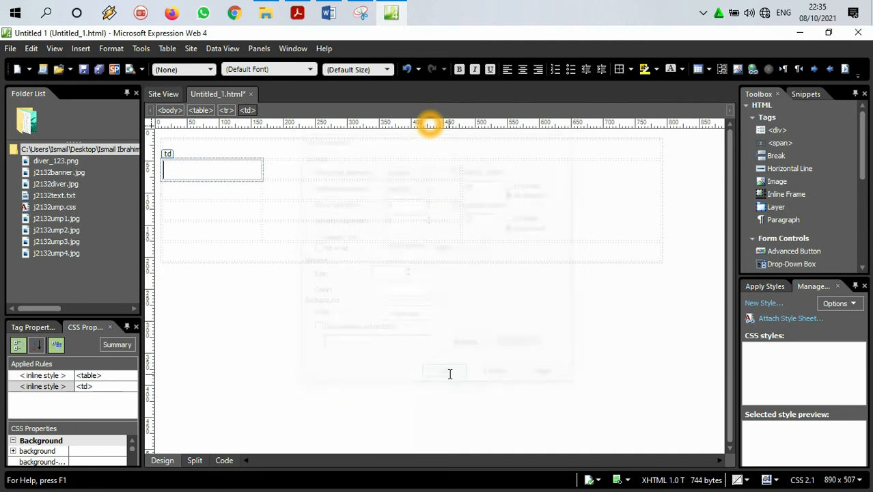
Step: Compare with the diagram in Acrobat Reader and, in Expression Web, set row 2's first cell (B) to 30 percent width and 20 percent height
left_click(299, 12)
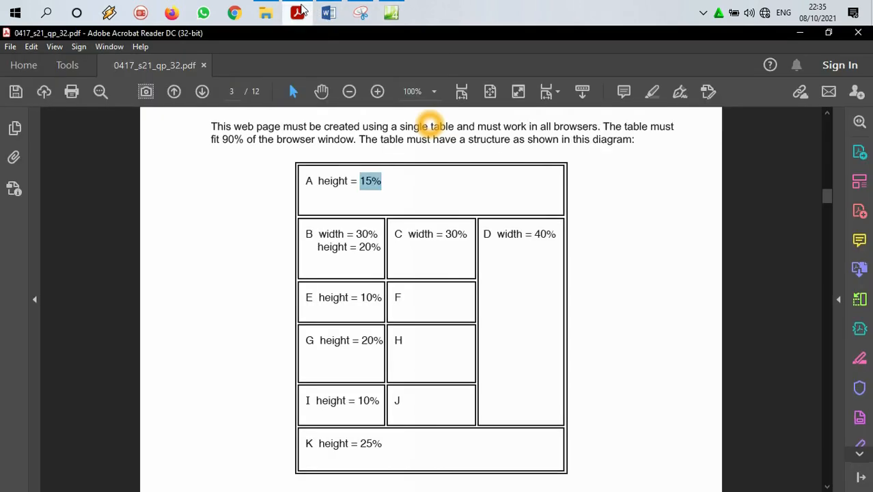
left_click(299, 12)
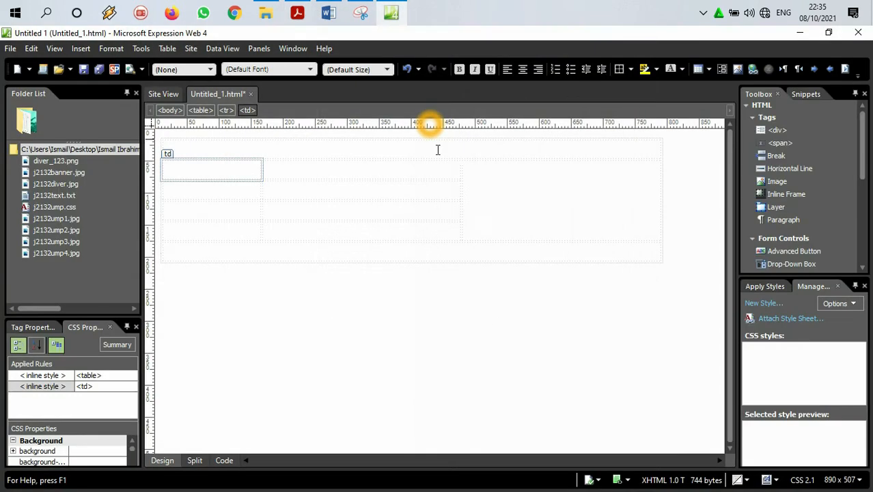
left_click(298, 12)
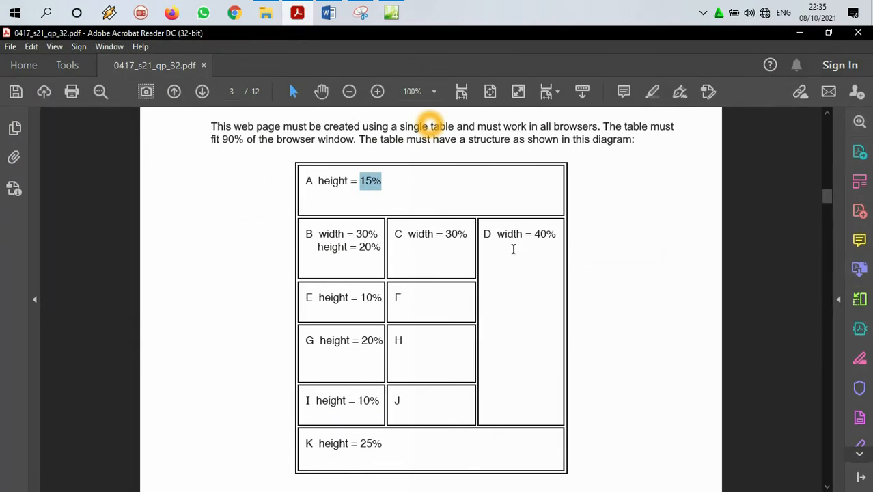
left_click(386, 11)
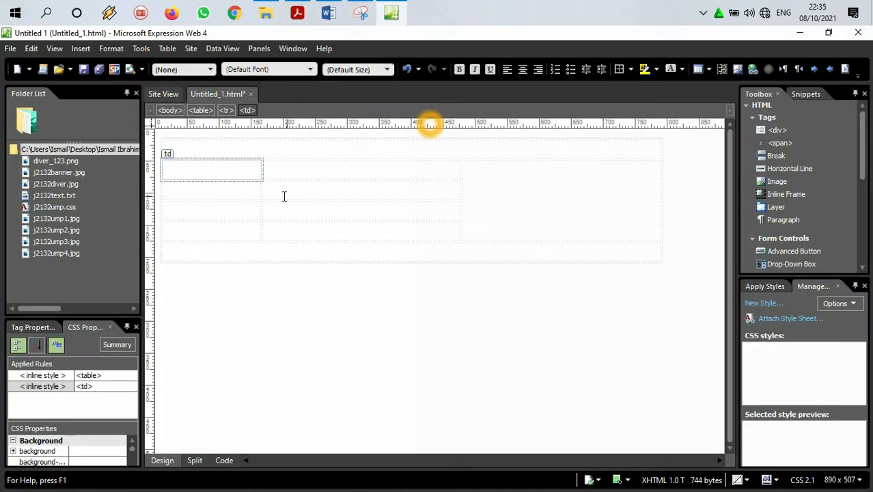
right_click(236, 169)
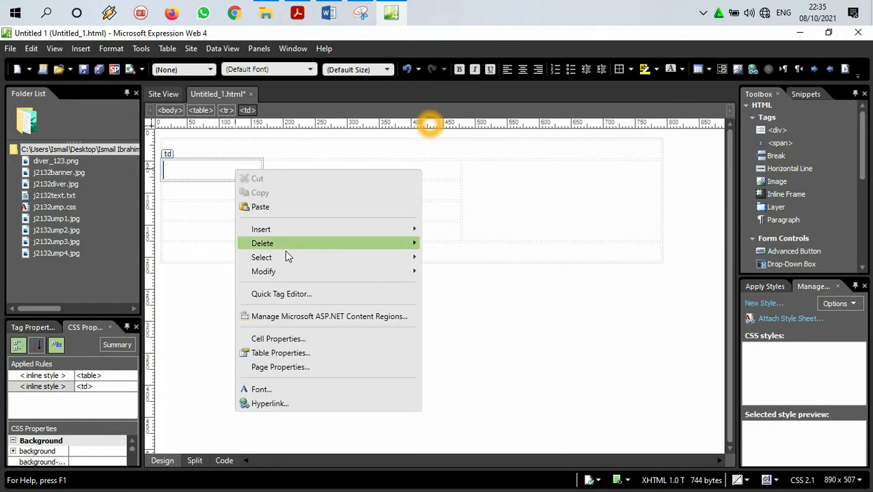
left_click(277, 338)
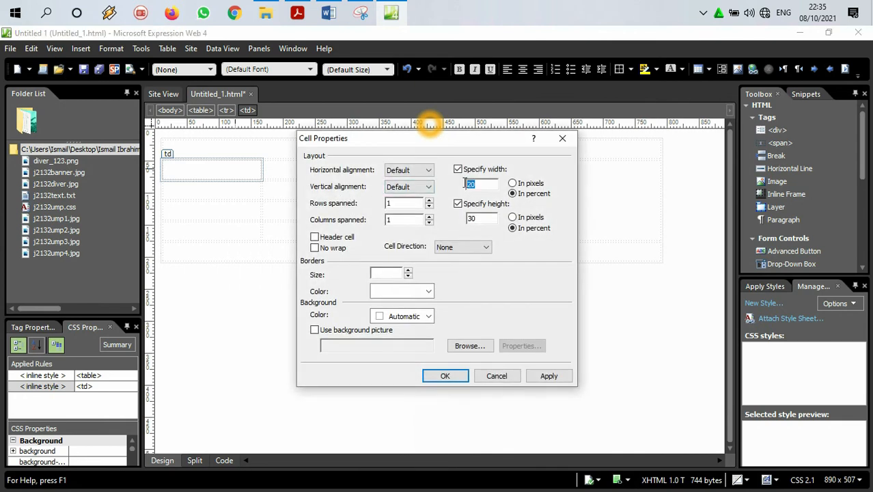
left_click_drag(483, 217, 447, 220)
type("20")
left_click(445, 374)
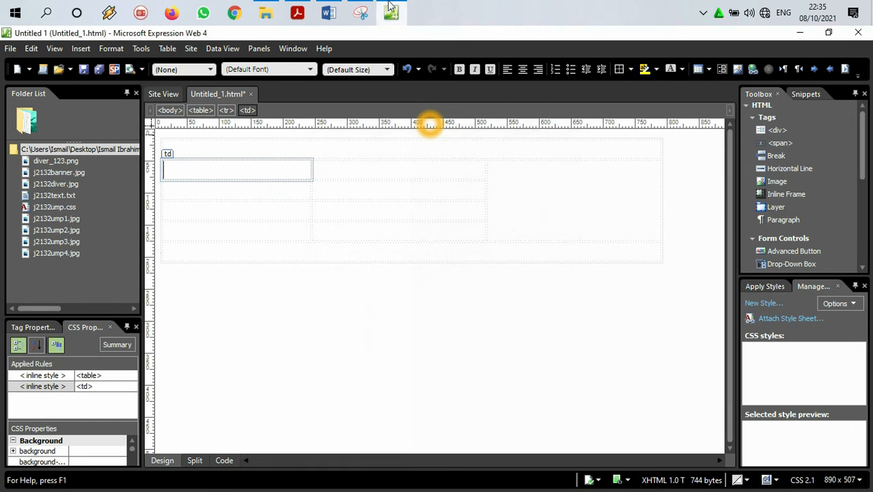
left_click(393, 8)
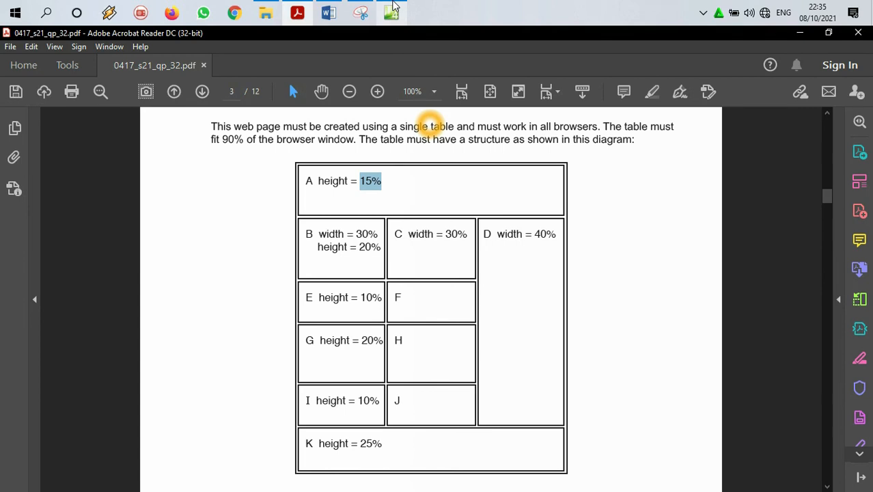
left_click(392, 8)
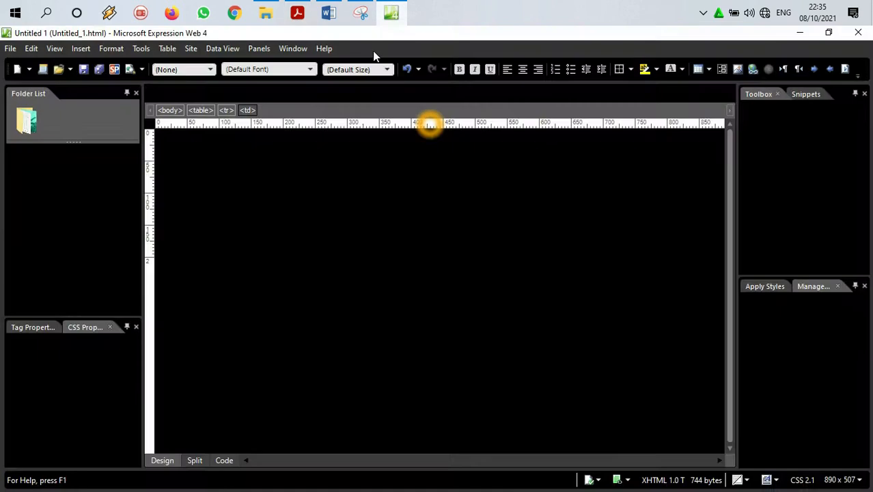
Step: Set the height of row 3's first cell (E) to 10 percent in its cell properties
left_click(271, 193)
right_click(271, 192)
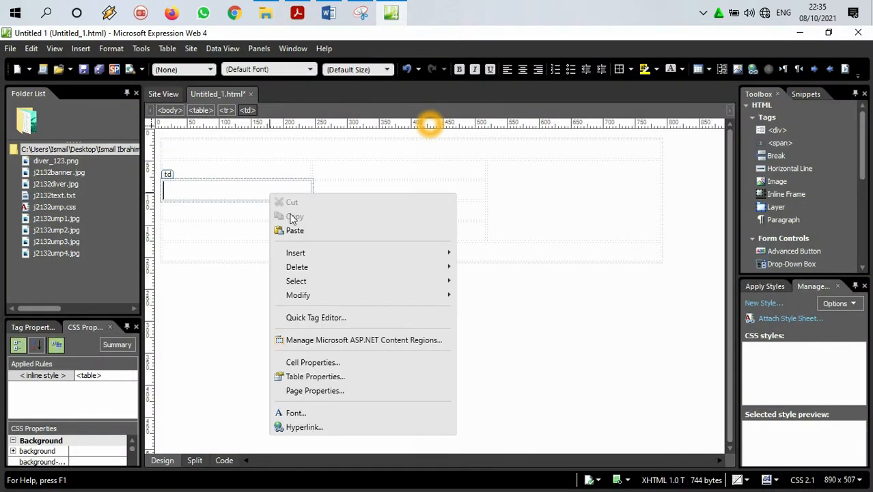
mouse_move(357, 299)
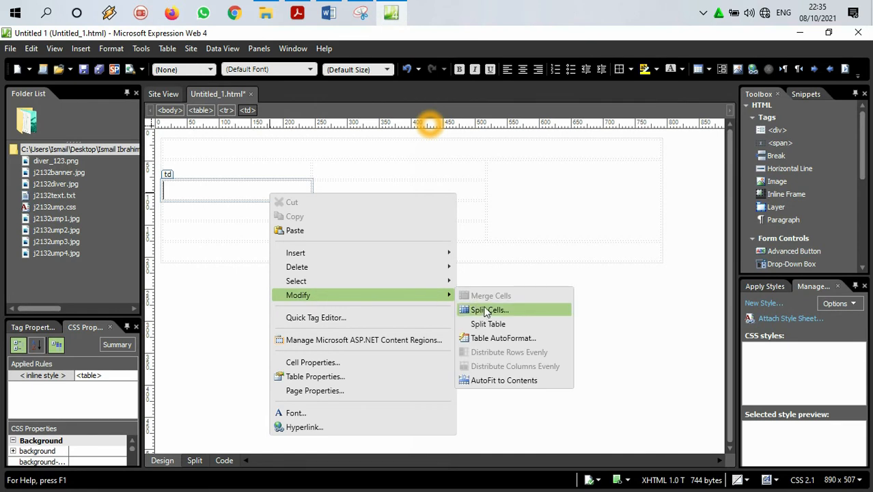
left_click(306, 364)
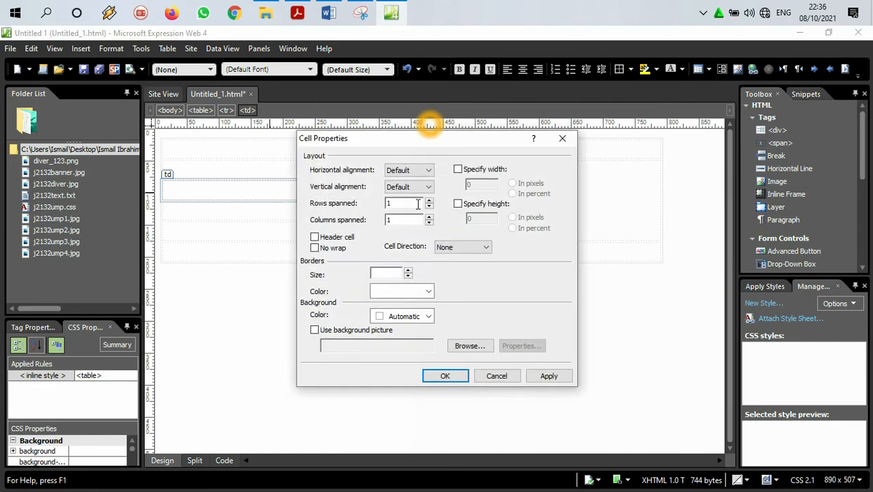
left_click(457, 203)
left_click(484, 217)
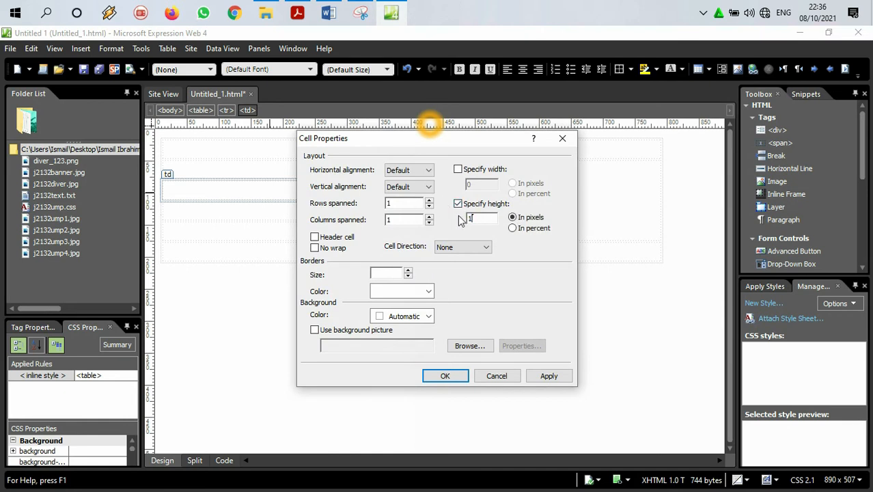
type("0")
left_click(514, 229)
left_click(445, 376)
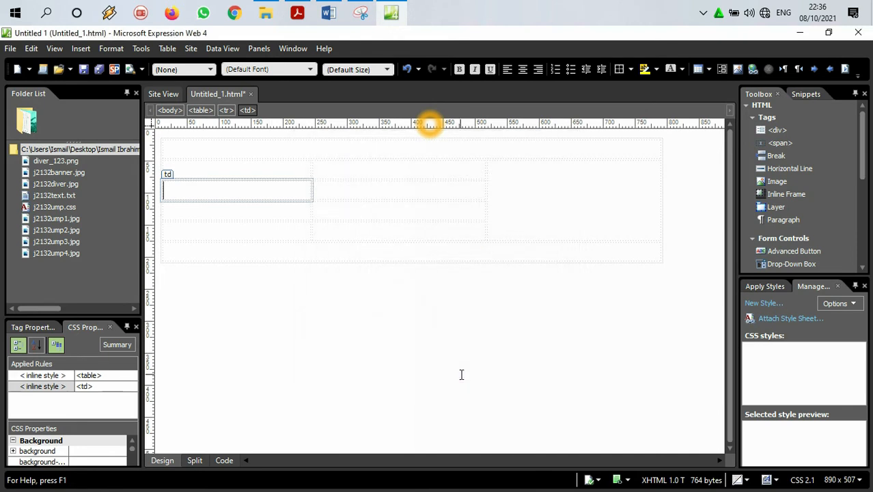
Step: Check the diagram in Acrobat Reader and, in Expression Web, give row 4's first cell (G) a height of 10 percent
left_click(297, 12)
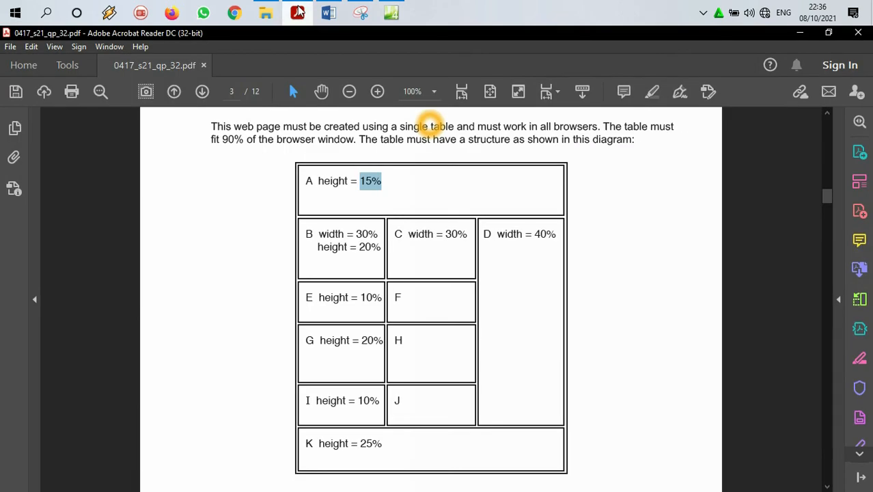
left_click(297, 12)
left_click(268, 215)
right_click(266, 207)
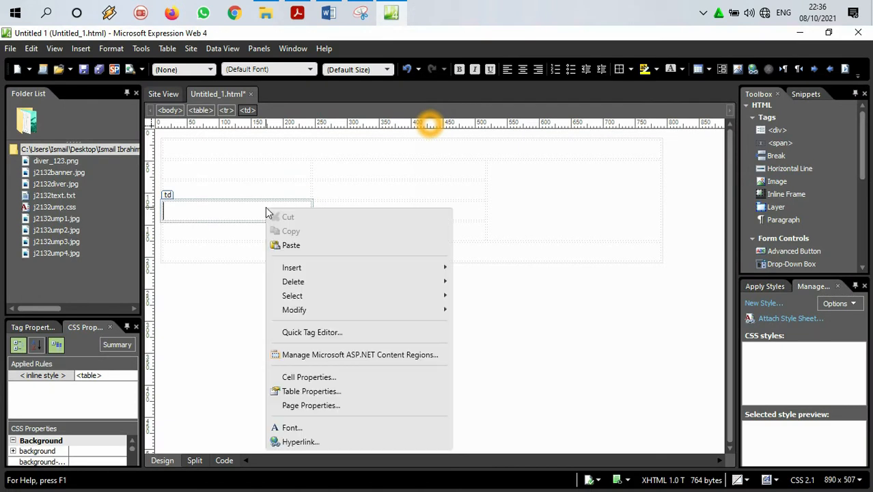
left_click(310, 377)
left_click(457, 203)
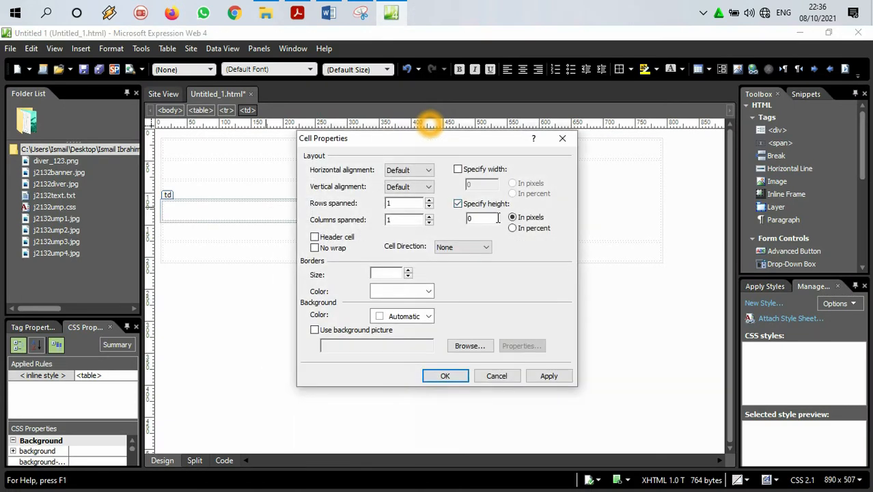
left_click(512, 230)
double_click(492, 219)
type("10")
left_click(445, 376)
Step: Compare the Acrobat Reader table diagram with the height setting of row 4's first cell (G) in Expression Web
left_click(298, 12)
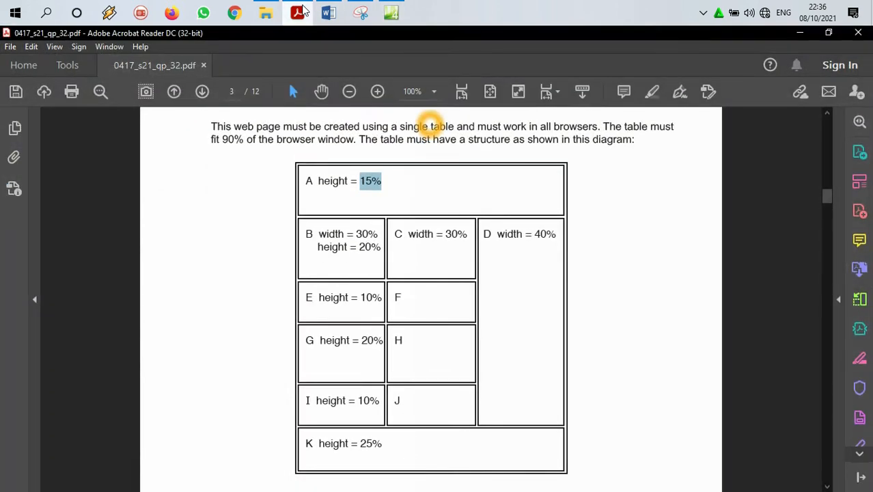
left_click(300, 10)
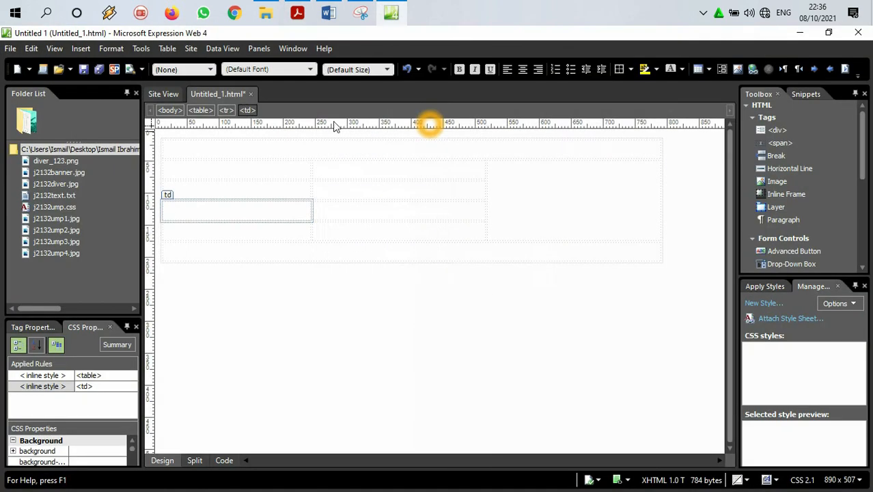
right_click(236, 209)
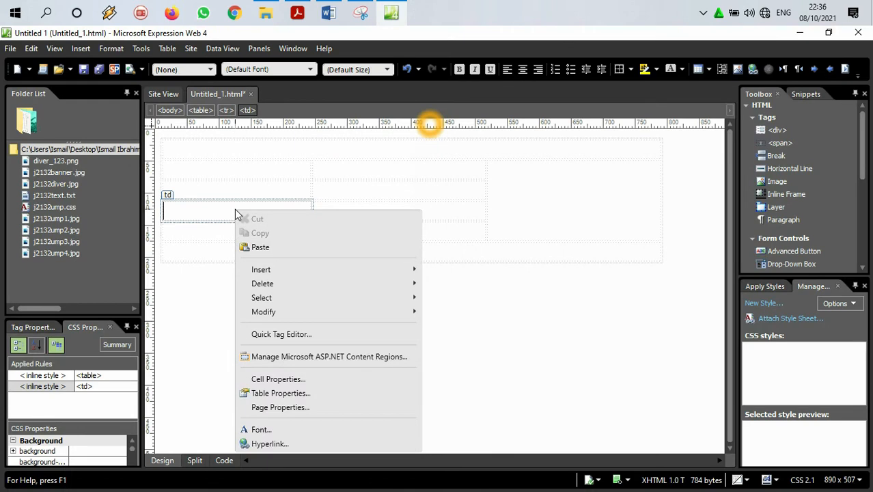
left_click(263, 379)
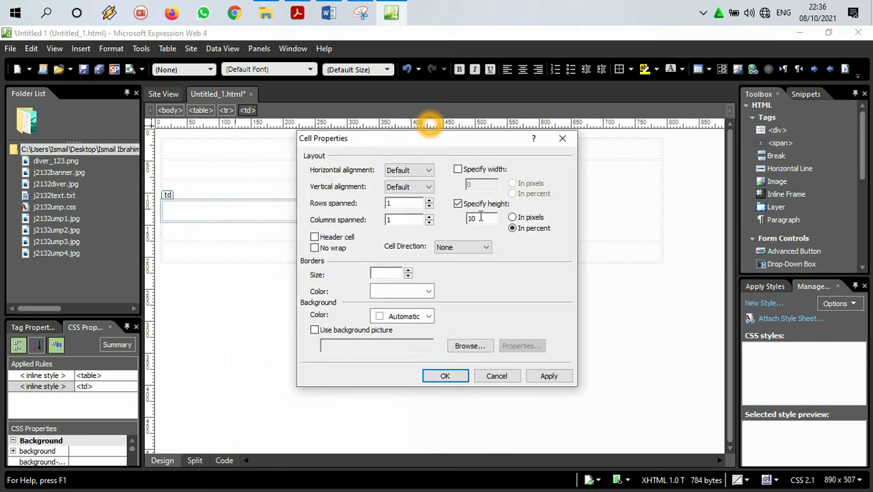
left_click(561, 140)
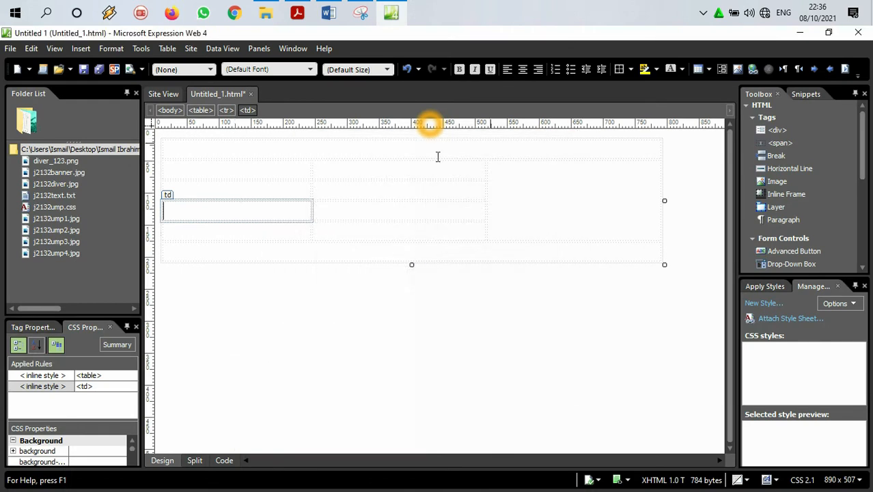
left_click(298, 7)
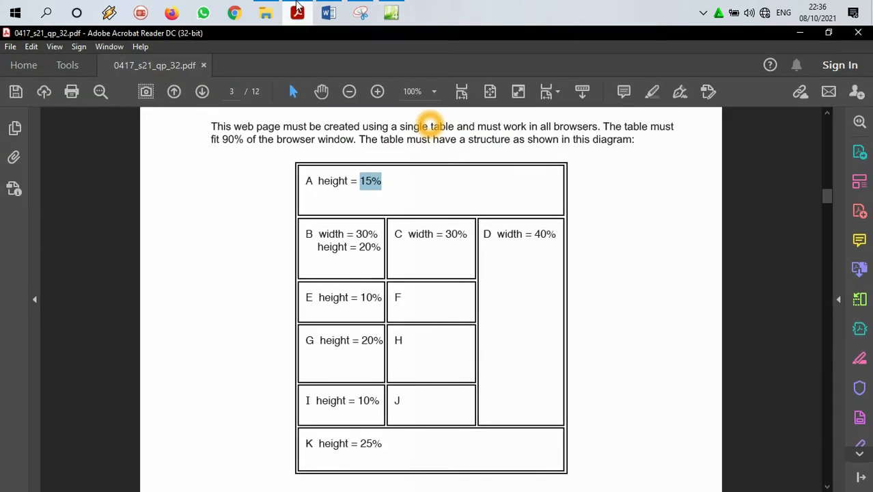
left_click(298, 7)
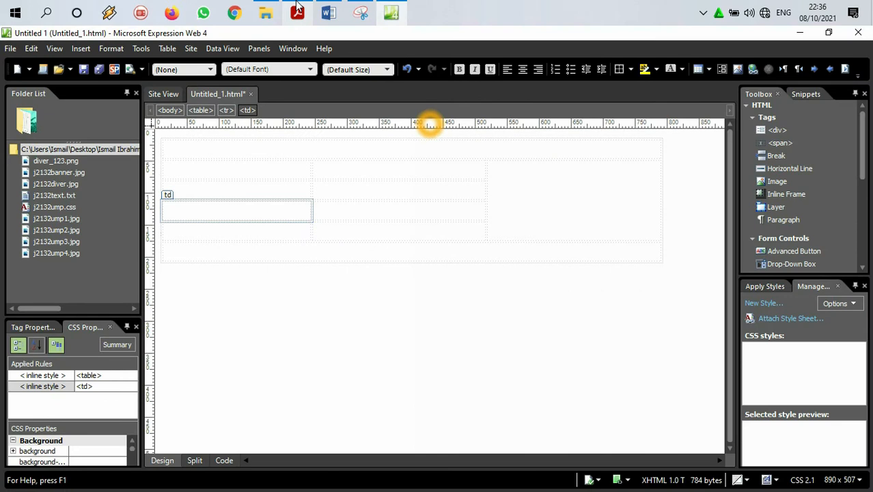
left_click(298, 7)
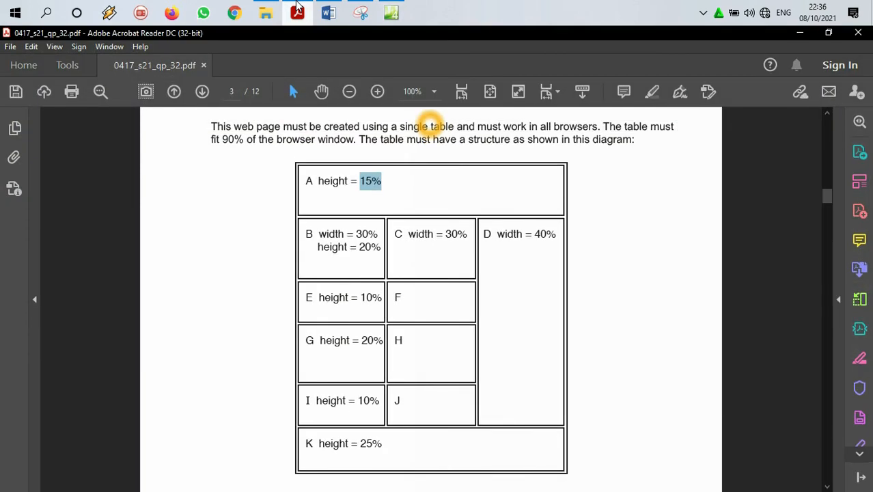
left_click(298, 7)
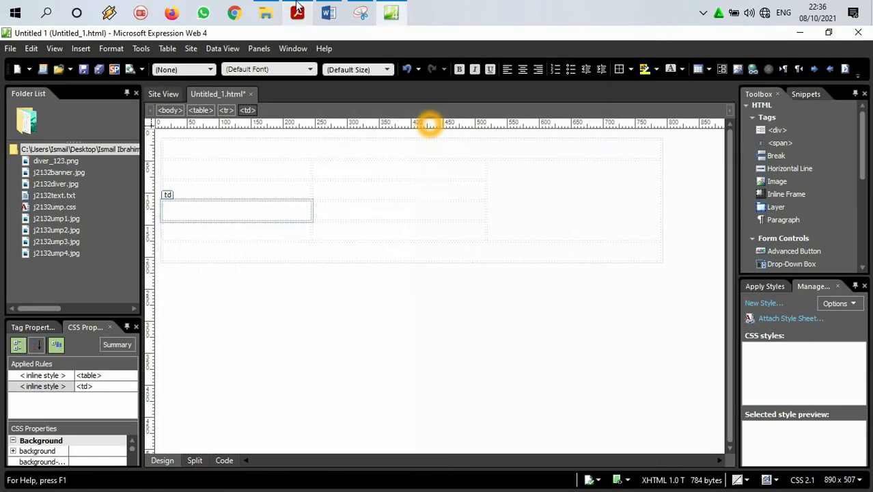
Step: Review the width and height settings in the cell properties of the first cells in rows 2 and 3 (B and E)
left_click(234, 149)
right_click(234, 169)
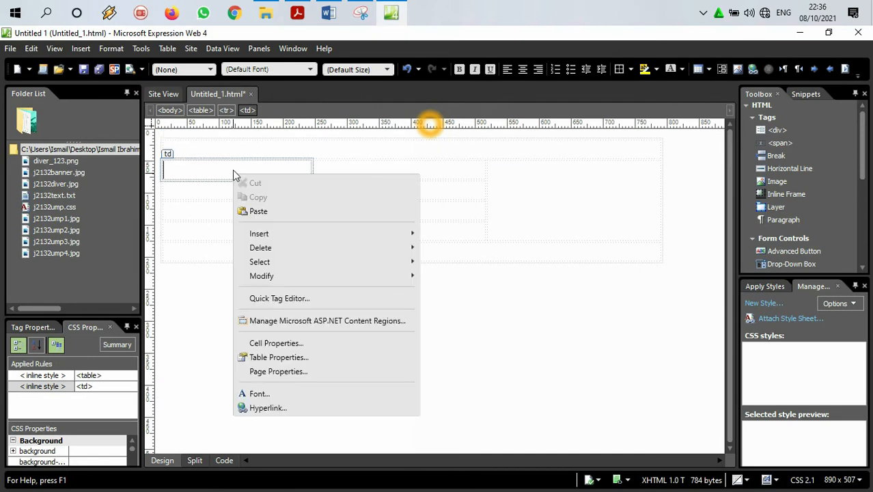
left_click(268, 342)
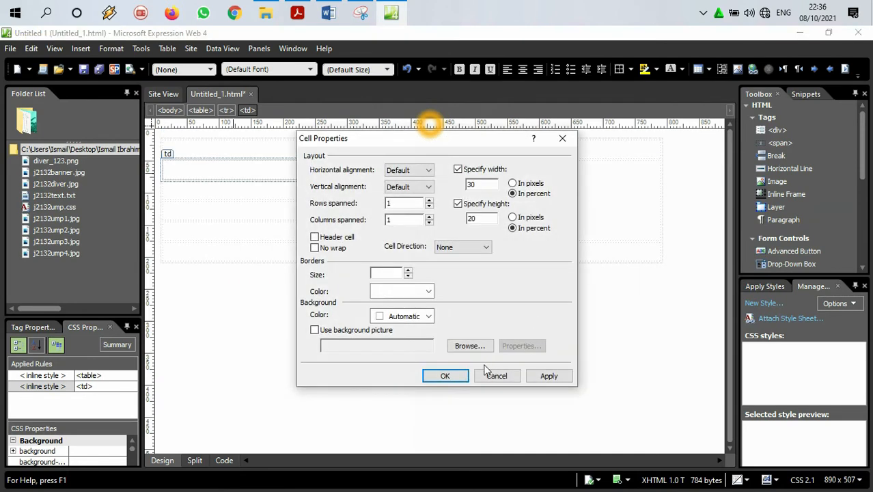
left_click(447, 376)
right_click(268, 186)
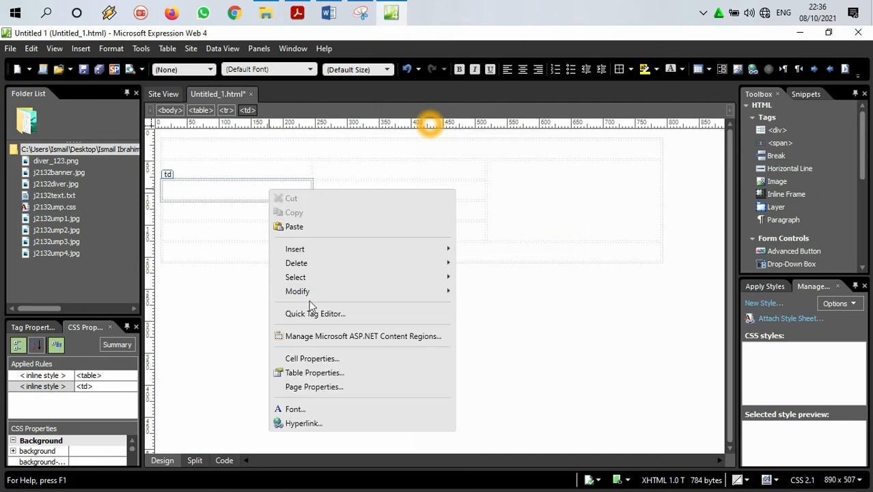
left_click(304, 358)
left_click(445, 375)
Step: Check cell G in the Acrobat Reader diagram and, in Expression Web, set the height of row 4's first cell to 20 percent
right_click(242, 209)
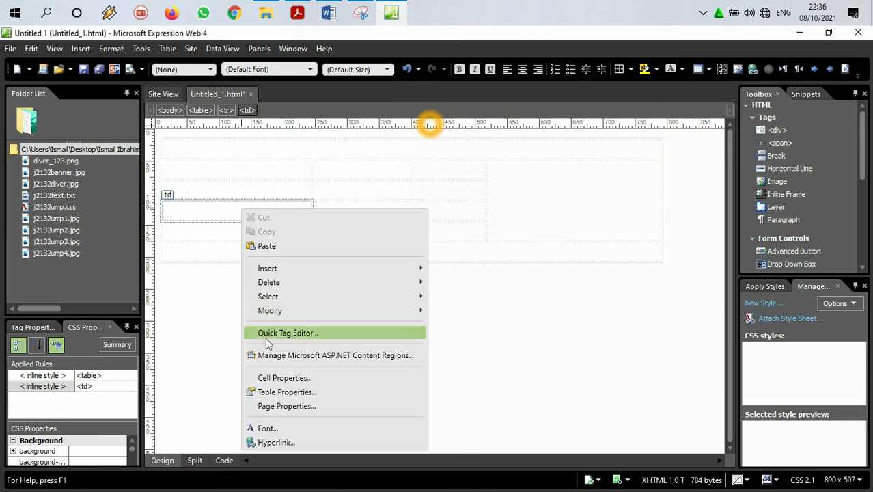
left_click(273, 377)
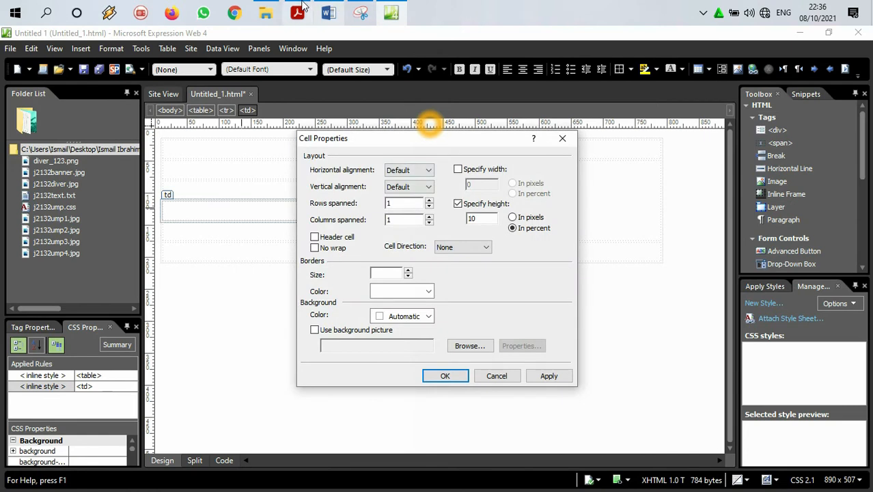
left_click(298, 11)
left_click(299, 11)
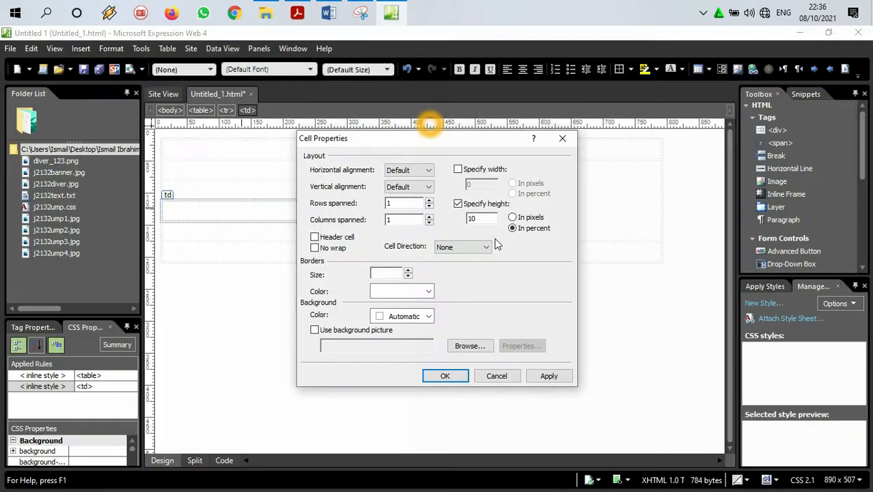
type("2")
left_click(452, 377)
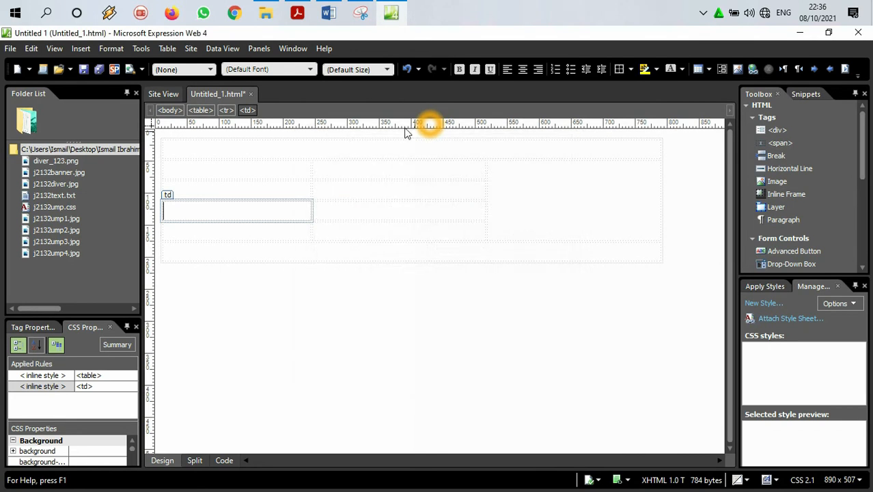
Step: Check cell I in the Acrobat Reader diagram and, in Expression Web, set the height of row 5's first cell to 10 percent
left_click(297, 11)
left_click(297, 11)
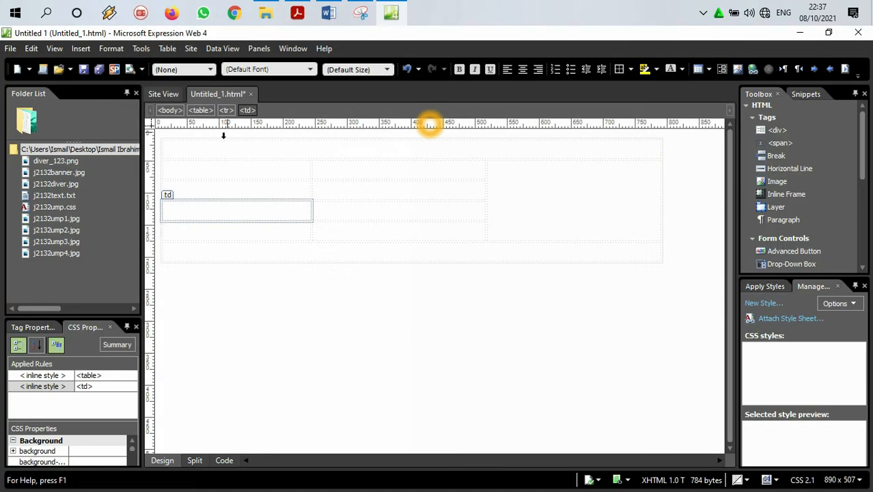
left_click(216, 230)
right_click(217, 230)
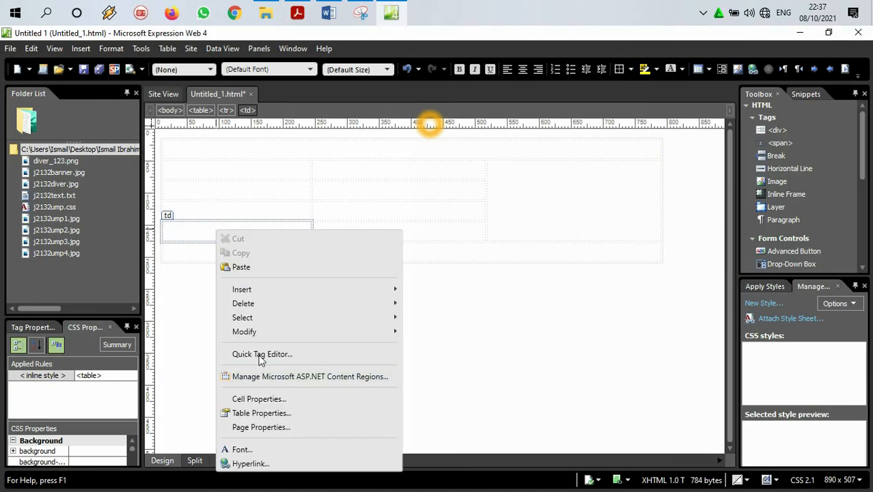
left_click(255, 398)
left_click(457, 204)
left_click(517, 229)
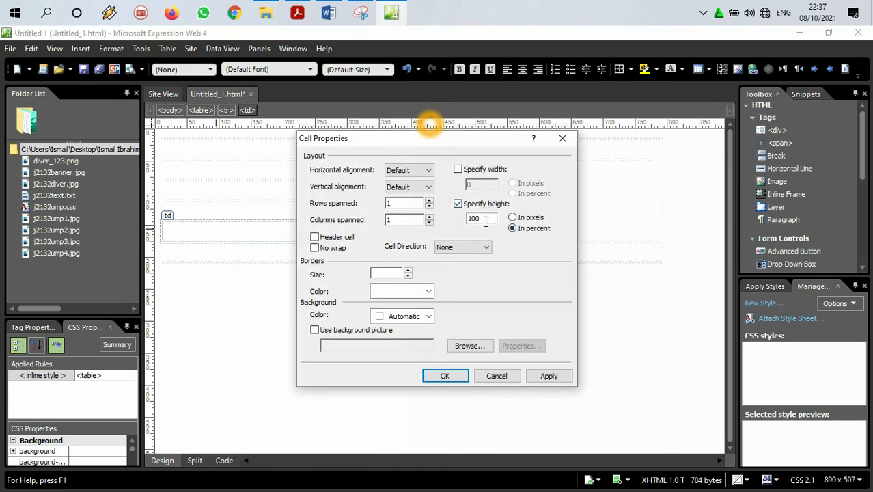
type("1")
left_click(445, 375)
Step: Check cell K in the Acrobat Reader diagram and, in Expression Web, set the merged last row's height to 25 percent
left_click(298, 12)
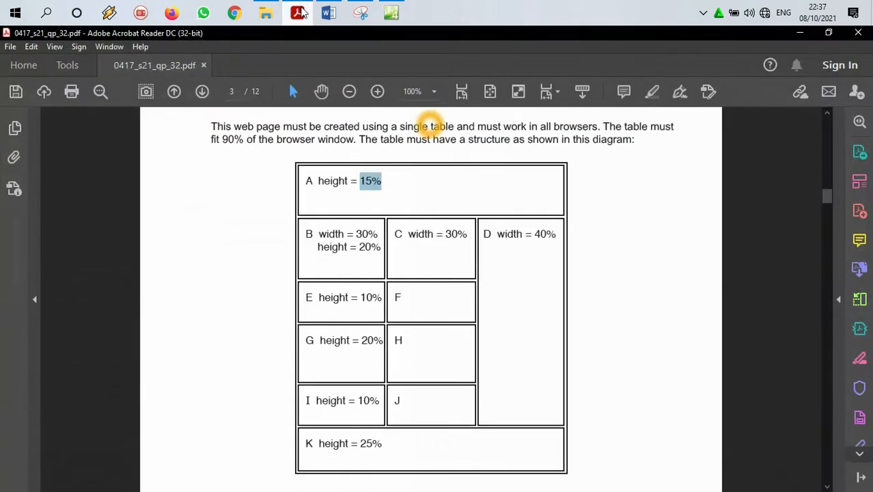
left_click(300, 13)
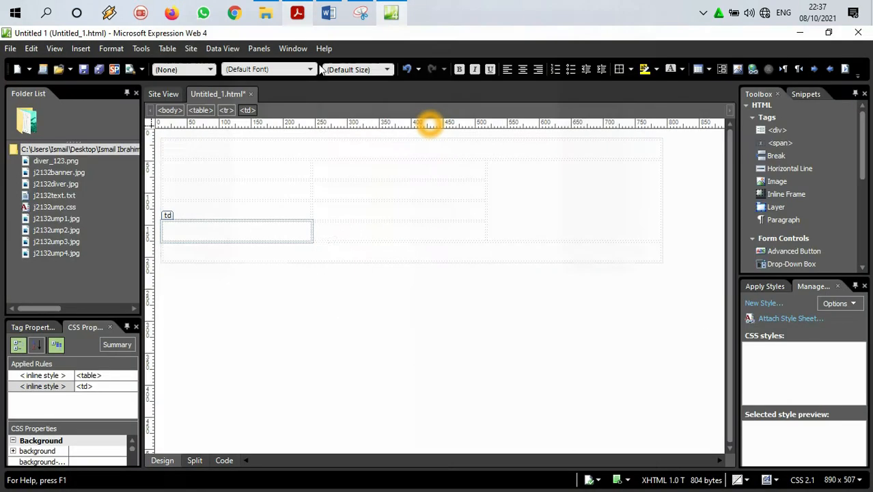
left_click(325, 247)
right_click(325, 247)
left_click(298, 13)
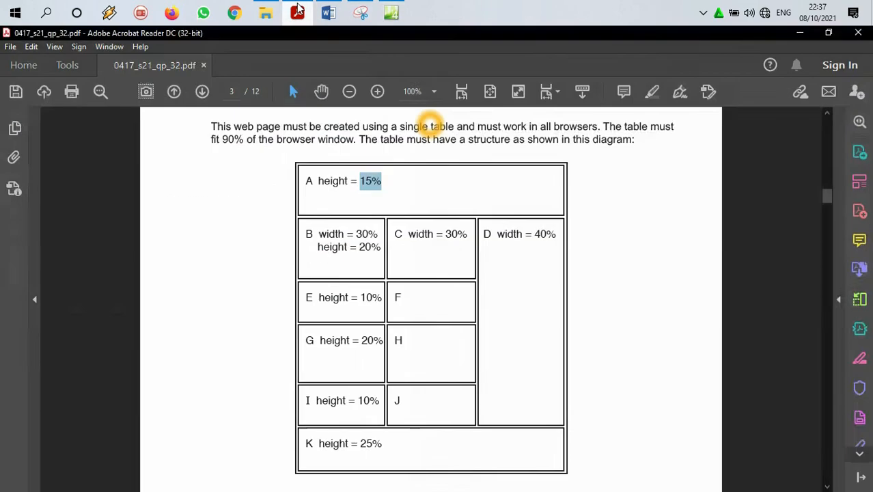
left_click(299, 12)
right_click(302, 250)
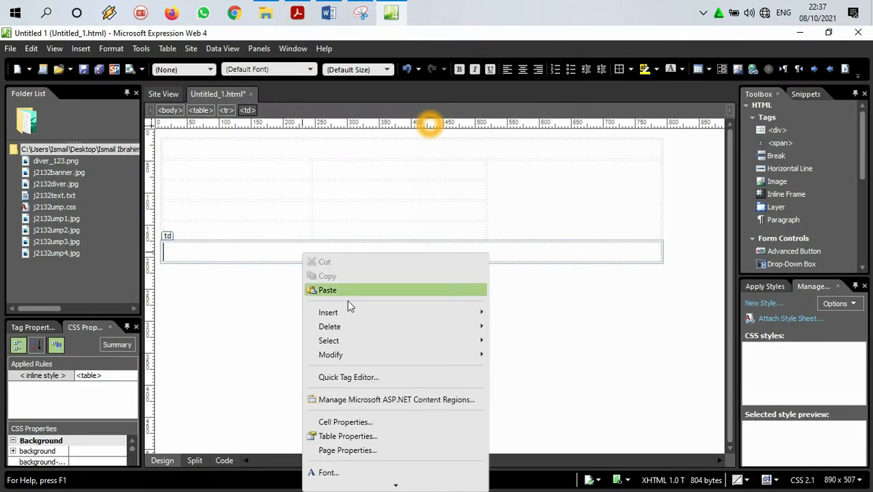
left_click(342, 419)
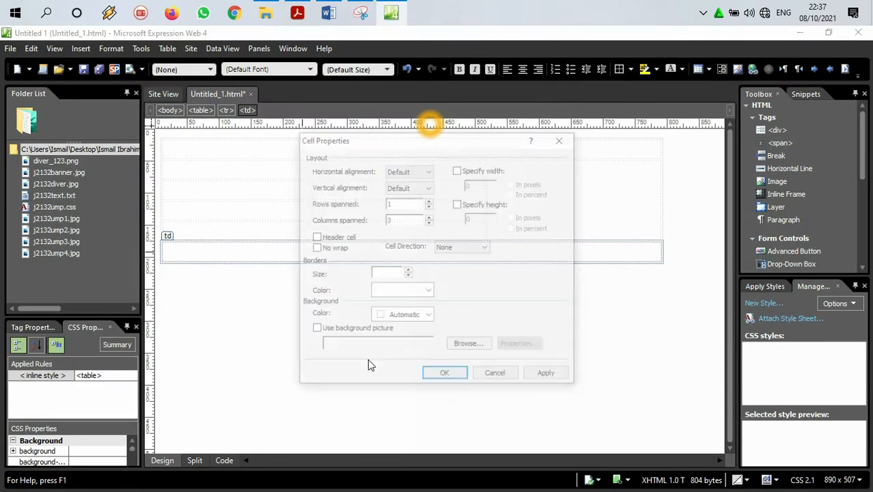
left_click(458, 204)
left_click(480, 218)
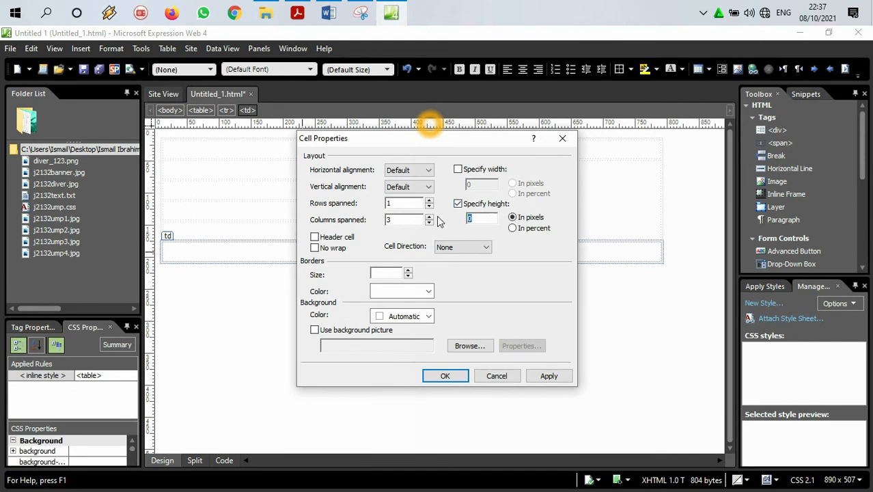
left_click(297, 14)
left_click(298, 13)
left_click(513, 227)
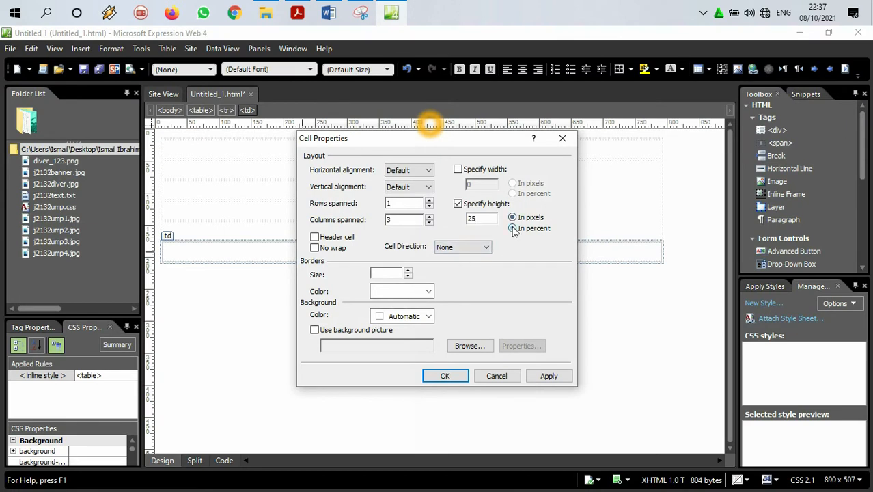
left_click(445, 375)
Step: Check cell C in the Acrobat Reader diagram and, in Expression Web, set the width of row 2's second cell to 30 percent
left_click(306, 7)
left_click_drag(408, 239, 467, 242)
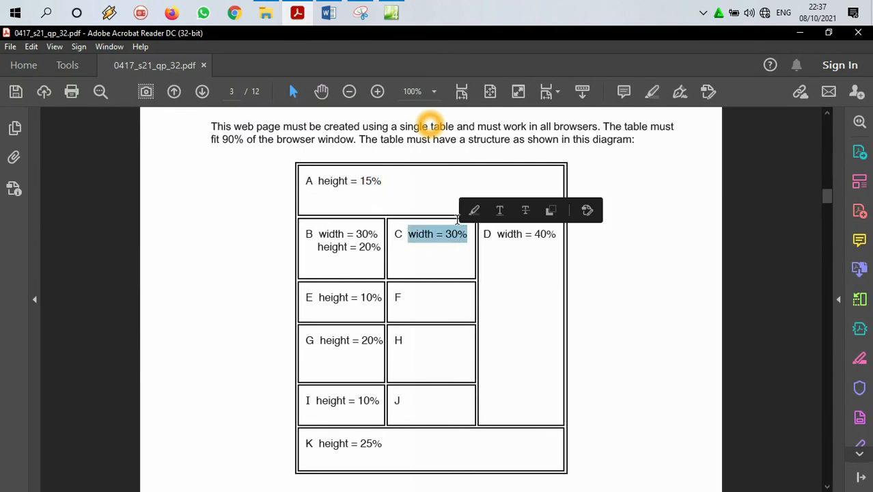
key("alt+Tab")
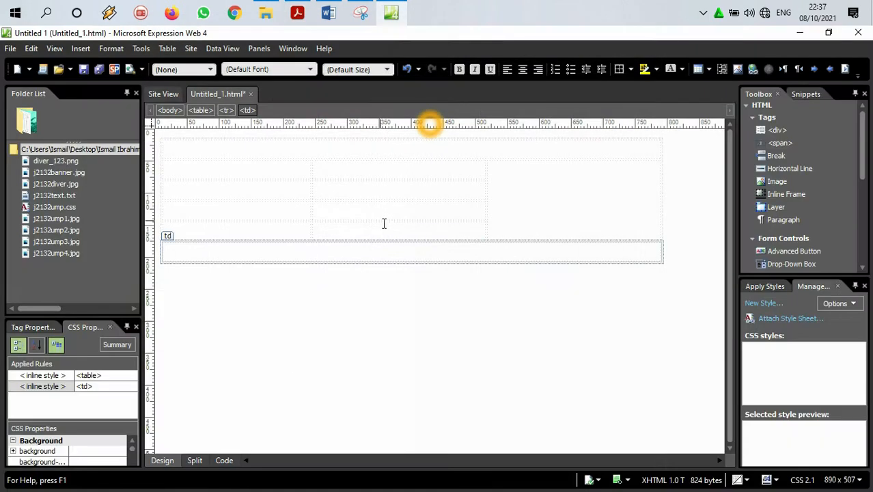
left_click(387, 176)
right_click(386, 172)
left_click(421, 343)
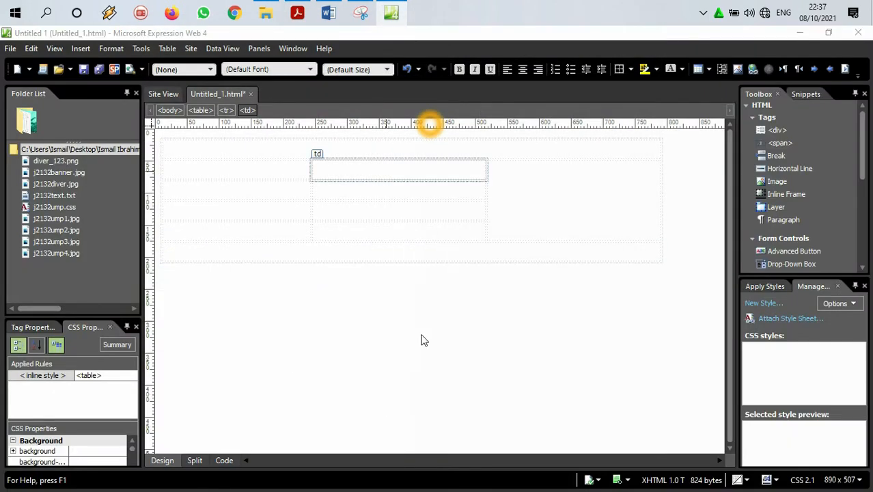
left_click(457, 170)
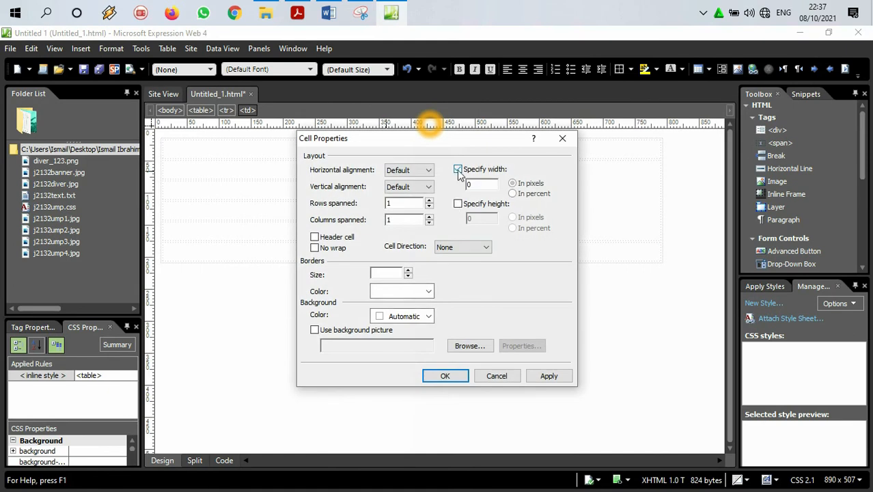
left_click(495, 188)
type("30")
left_click(534, 194)
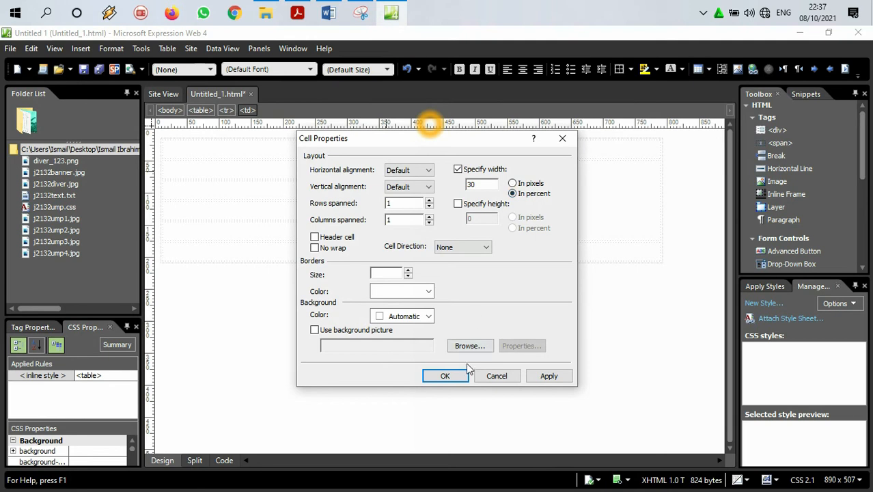
left_click(463, 374)
Step: Check cell D in the Acrobat Reader diagram and, in Expression Web, set the width of the tall merged third-column cell to 40 percent
left_click(390, 13)
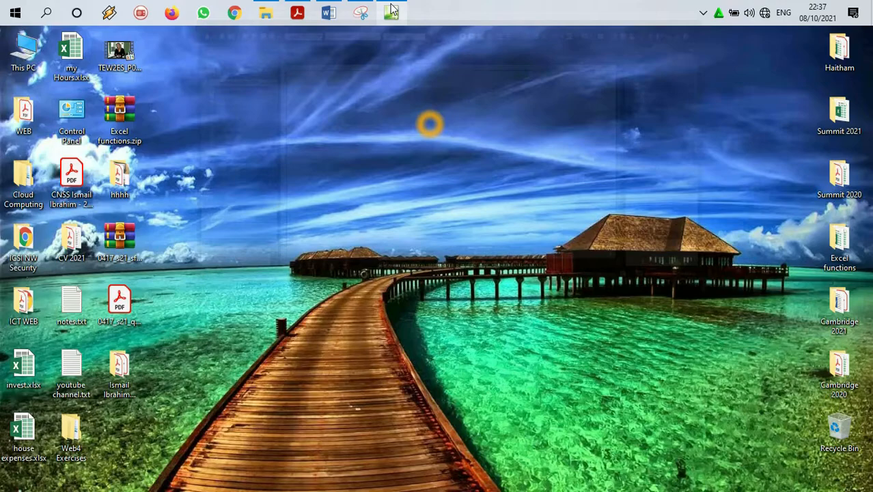
left_click(297, 12)
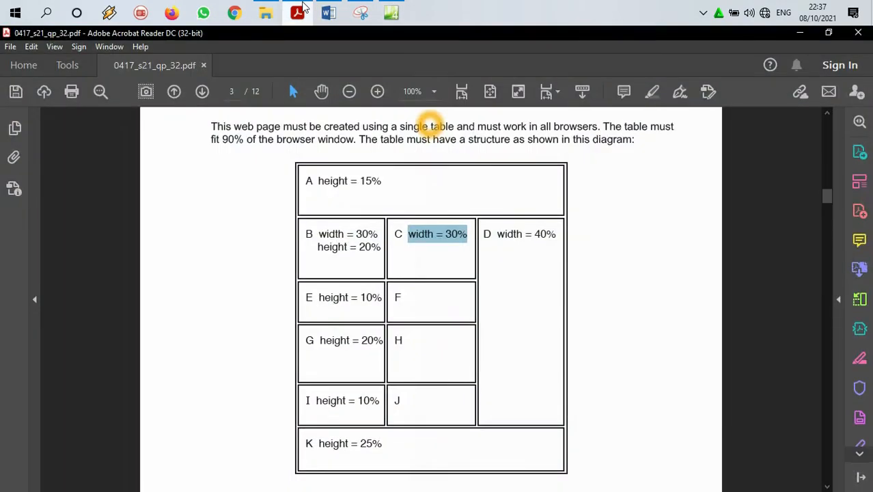
left_click(298, 12)
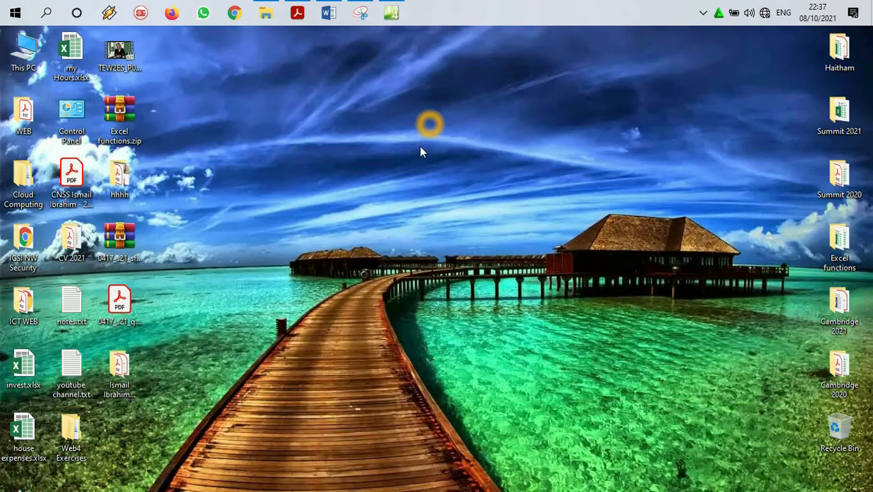
left_click(391, 13)
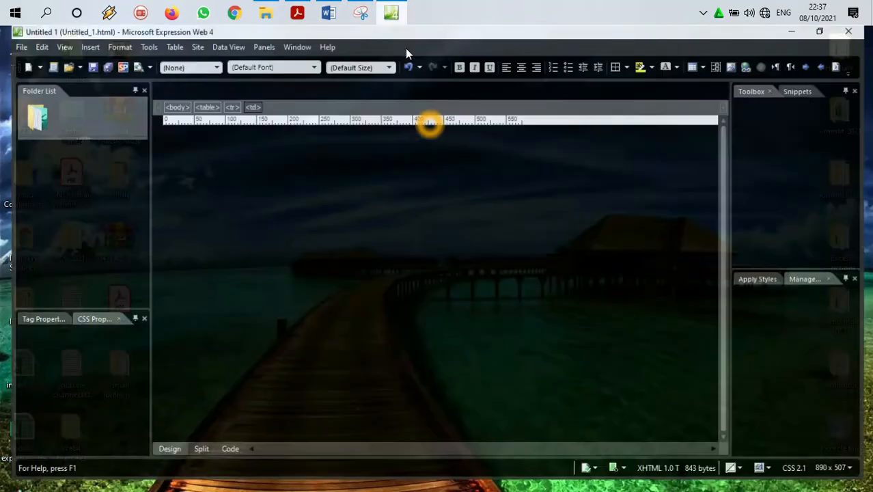
right_click(546, 189)
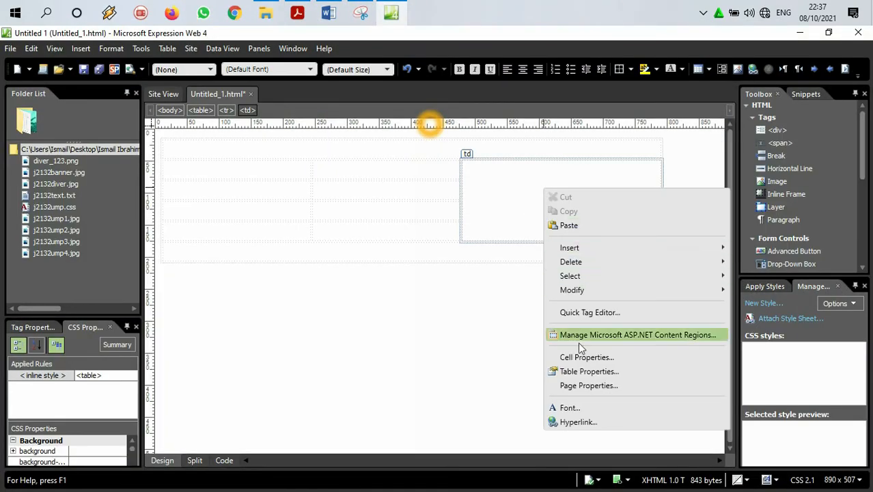
left_click(577, 359)
left_click(485, 171)
left_click(518, 195)
left_click_drag(491, 185, 449, 186)
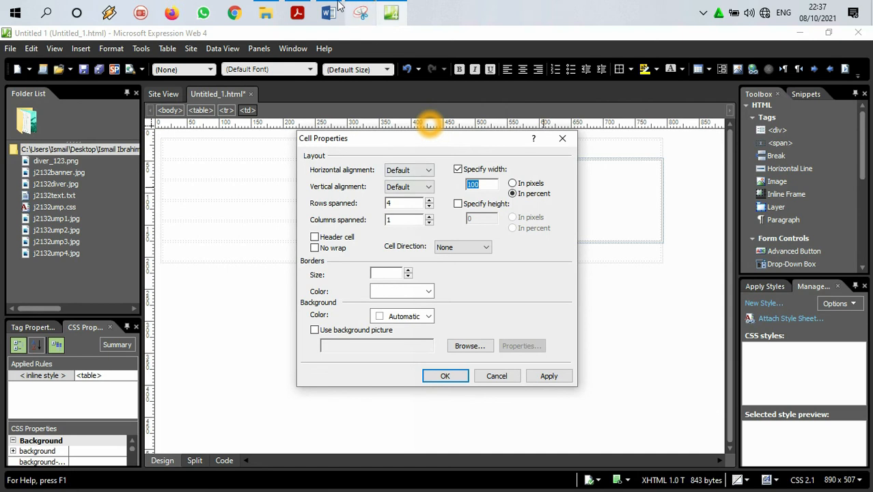
left_click(299, 8)
left_click(299, 9)
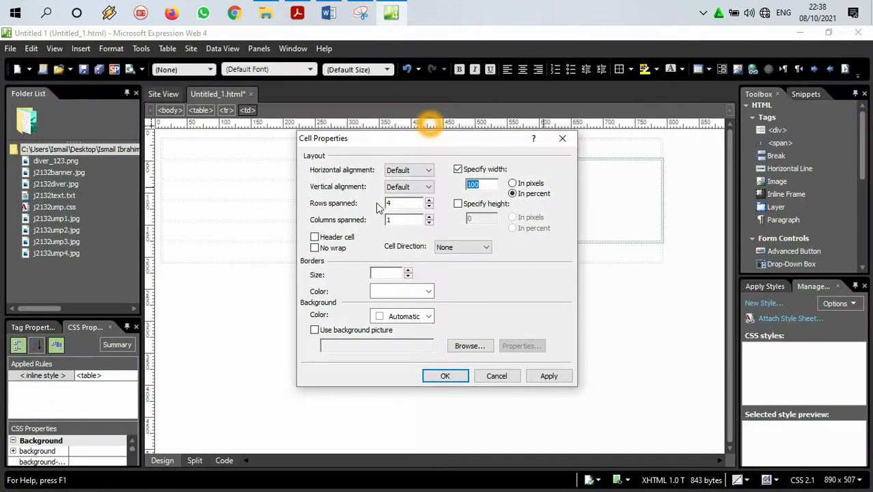
type("40")
left_click(445, 374)
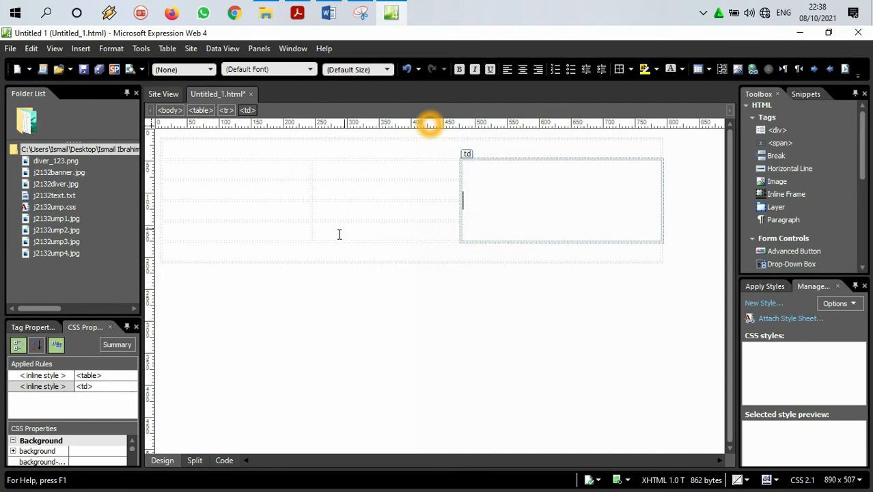
Step: In Acrobat Reader, highlight the two notes below the diagram about percentage dimensions and about cell contents not appearing on the page
left_click(391, 12)
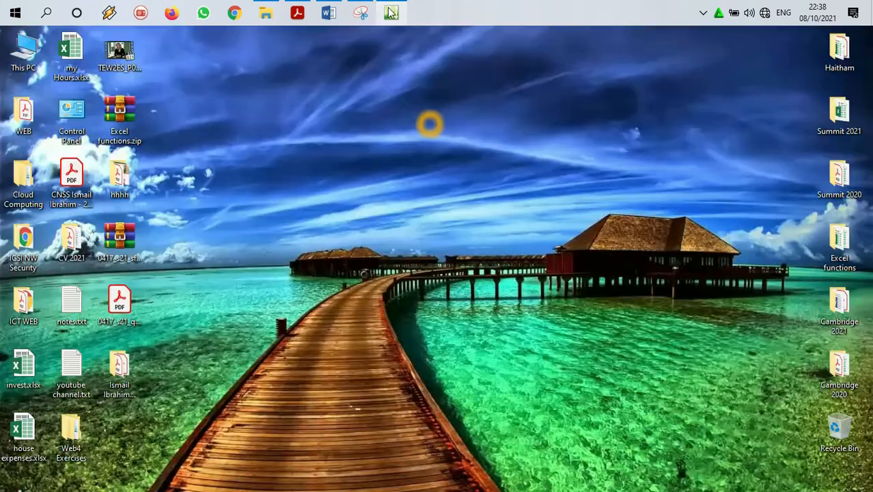
left_click(391, 12)
left_click(297, 12)
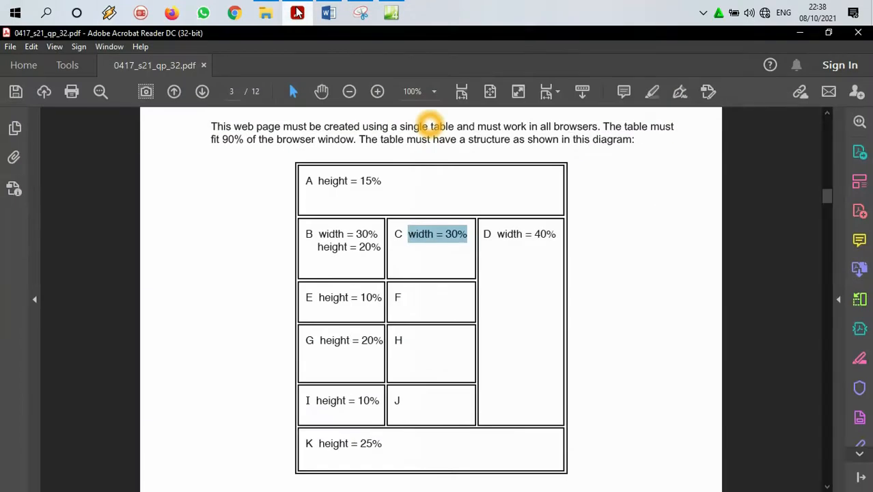
scroll(398, 276, "down", 10)
left_click_drag(235, 193, 571, 191)
left_click_drag(383, 204, 234, 194)
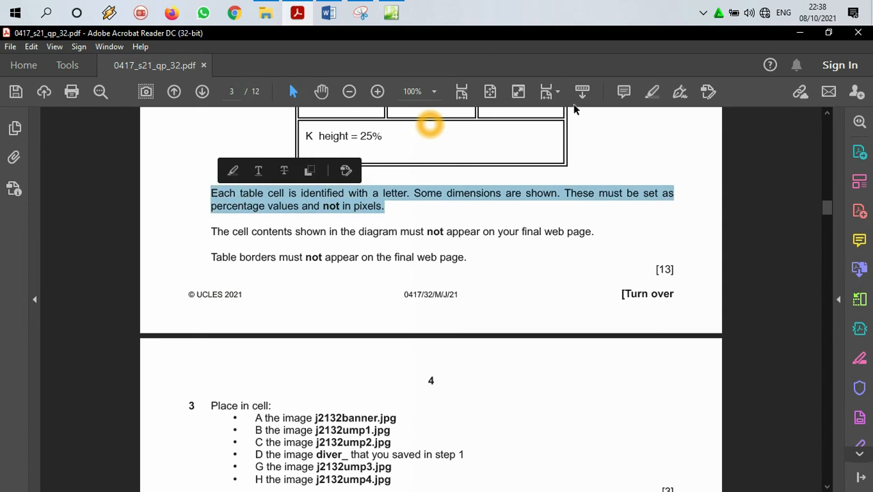
left_click(653, 93)
left_click_drag(217, 233, 597, 231)
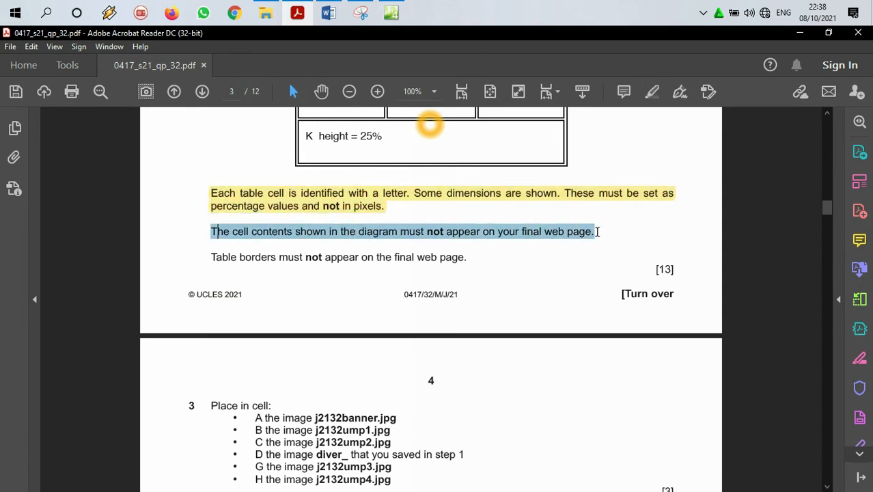
left_click(653, 93)
Step: Highlight the note below the diagram saying that table borders must not appear on the final web page
scroll(314, 421, "up", 3)
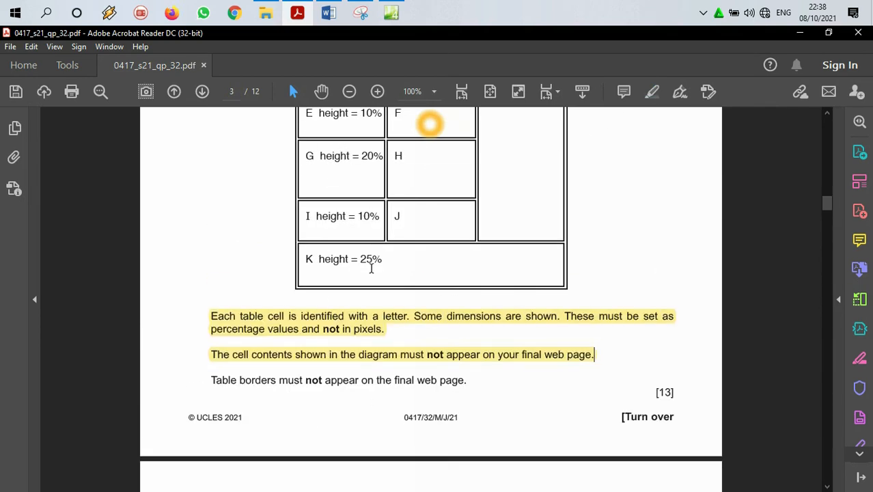
scroll(374, 294, "down", 4)
left_click_drag(210, 226, 471, 222)
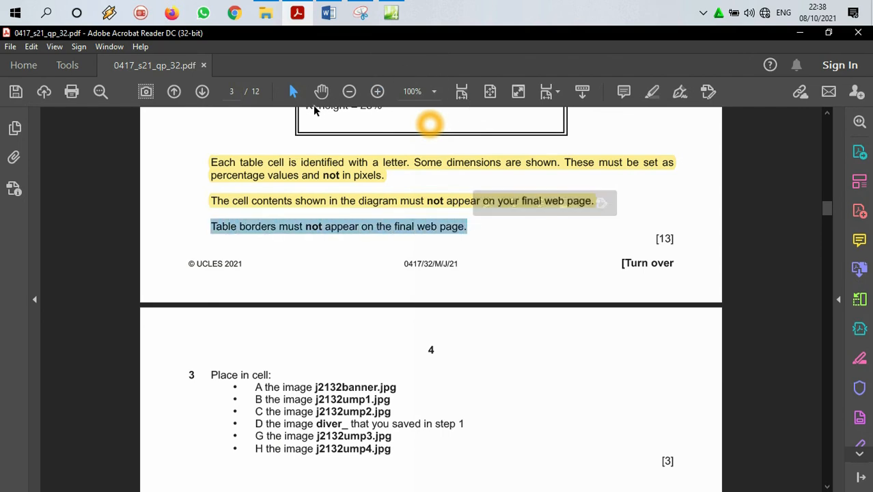
left_click(456, 183)
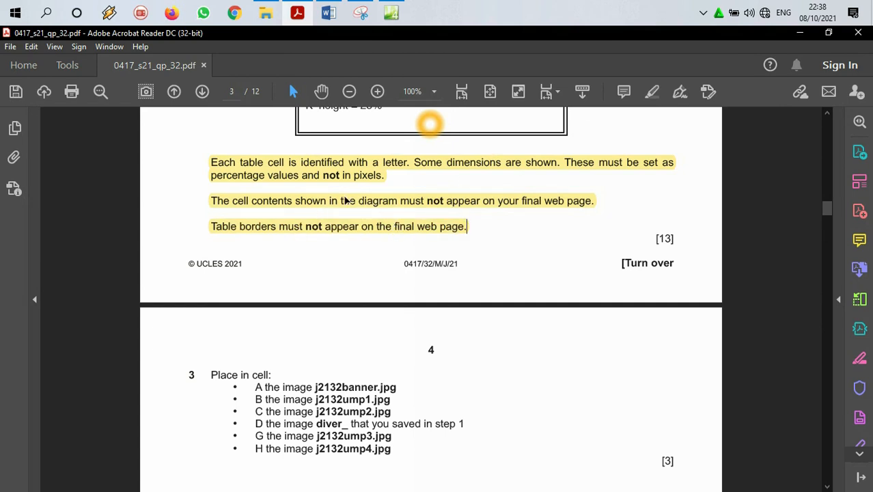
Step: Check cell A in the diagram and step 3 of the paper and, in Expression Web, insert j2132banner.jpg into the table's merged first-row cell
scroll(345, 200, "up", 4)
scroll(519, 224, "up", 3)
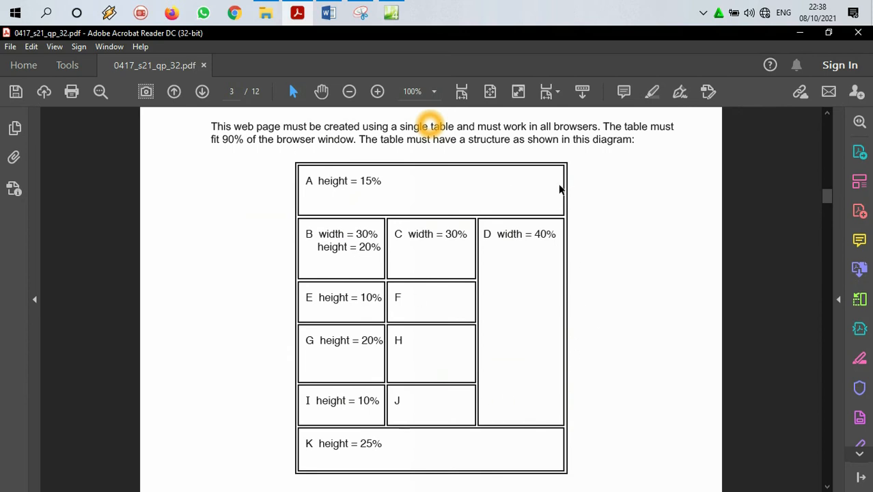
scroll(405, 291, "down", 10)
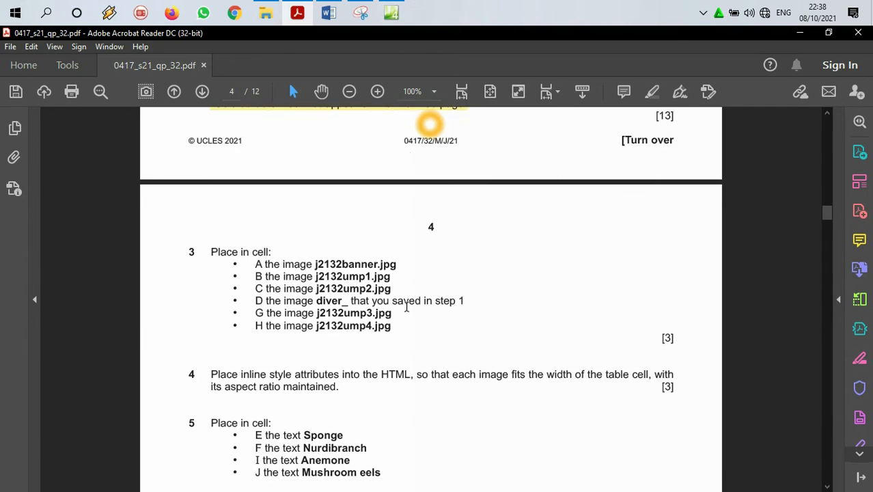
scroll(312, 213, "down", 1)
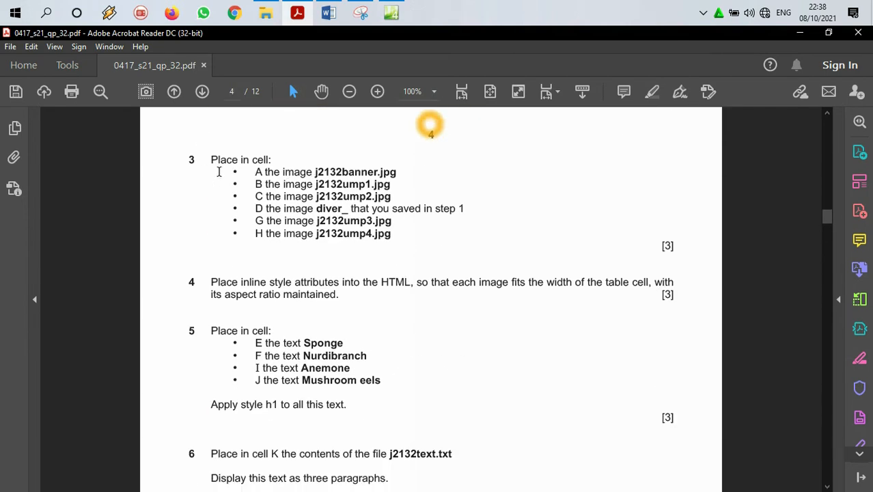
left_click_drag(312, 171, 404, 173)
left_click(391, 12)
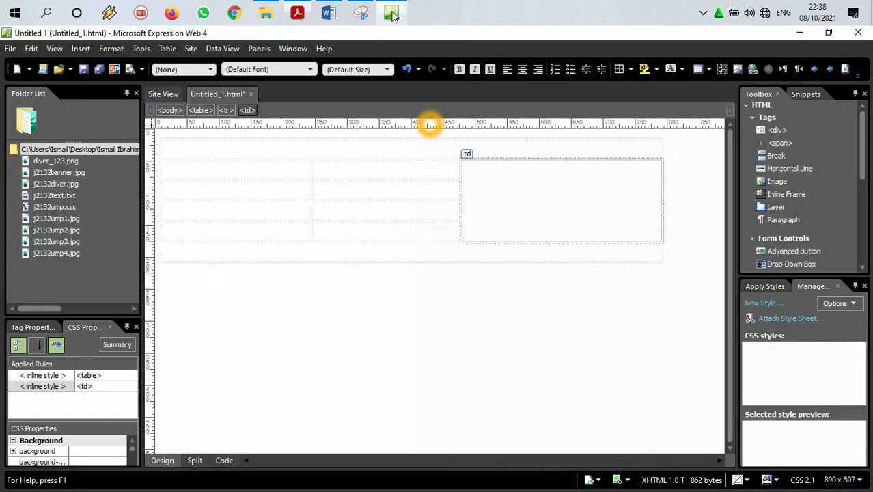
left_click(308, 145)
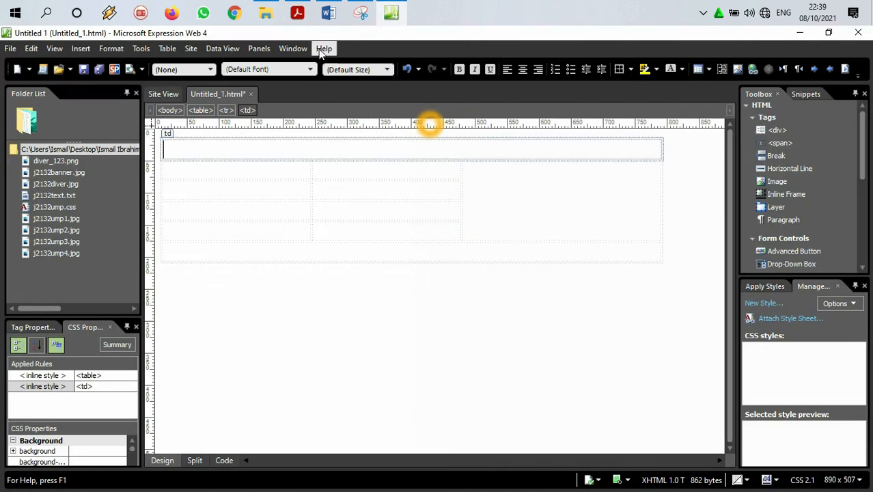
left_click(297, 12)
scroll(385, 325, "up", 5)
scroll(385, 324, "up", 5)
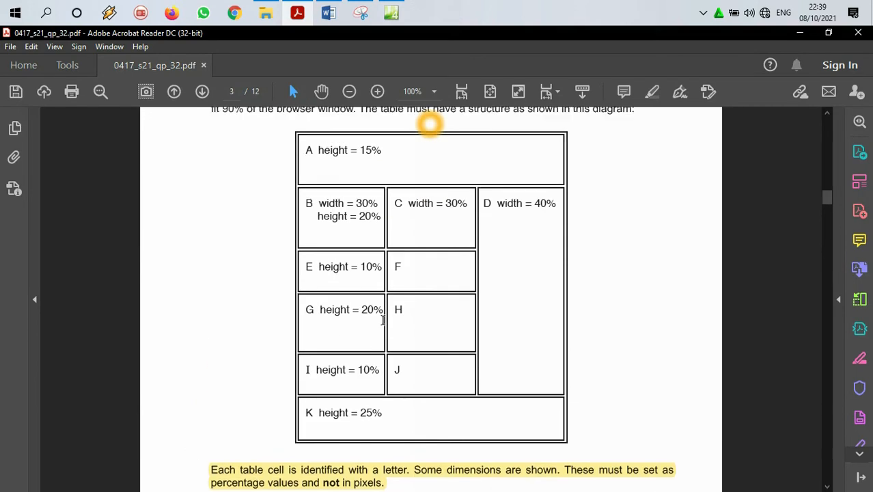
scroll(330, 280, "down", 3)
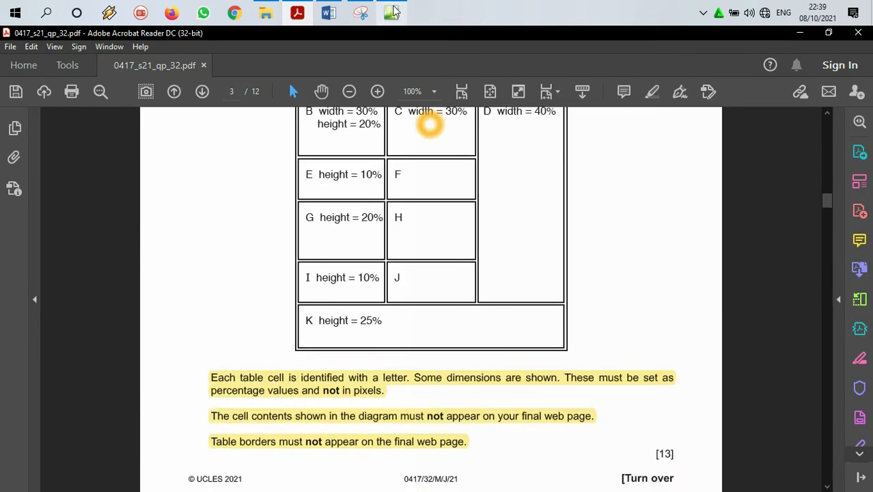
mouse_move(398, 11)
scroll(375, 232, "down", 5)
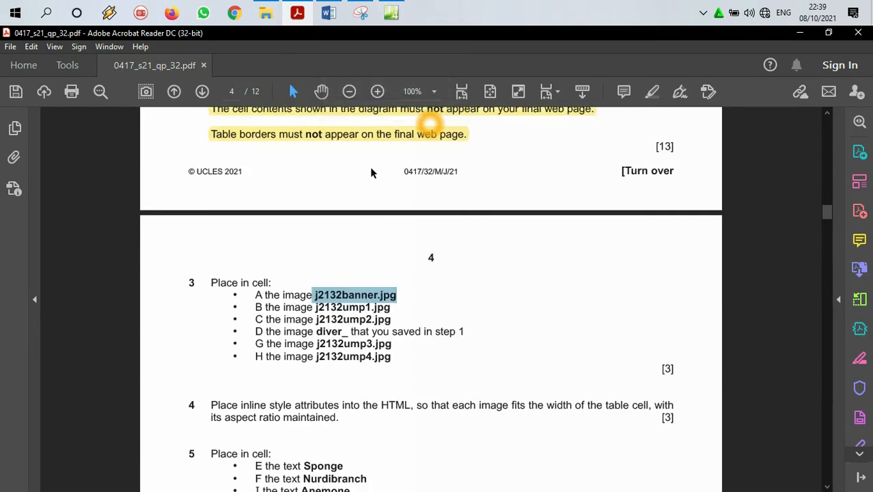
left_click(391, 13)
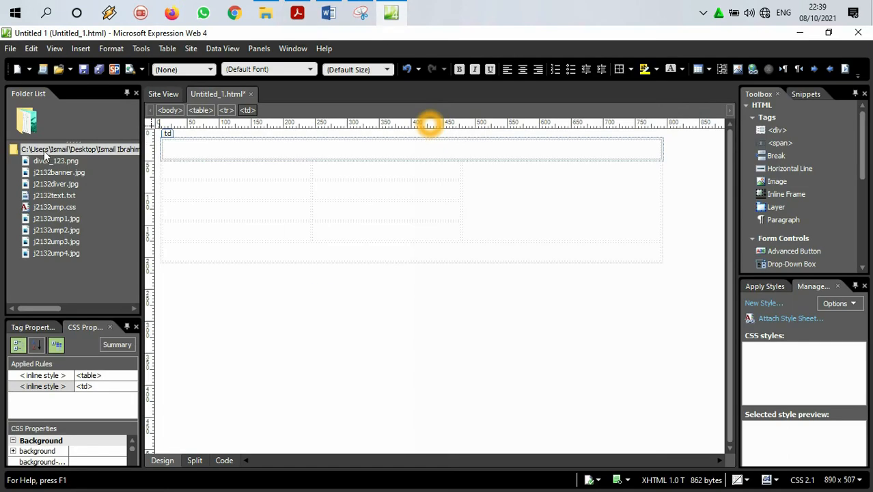
left_click_drag(40, 174, 227, 149)
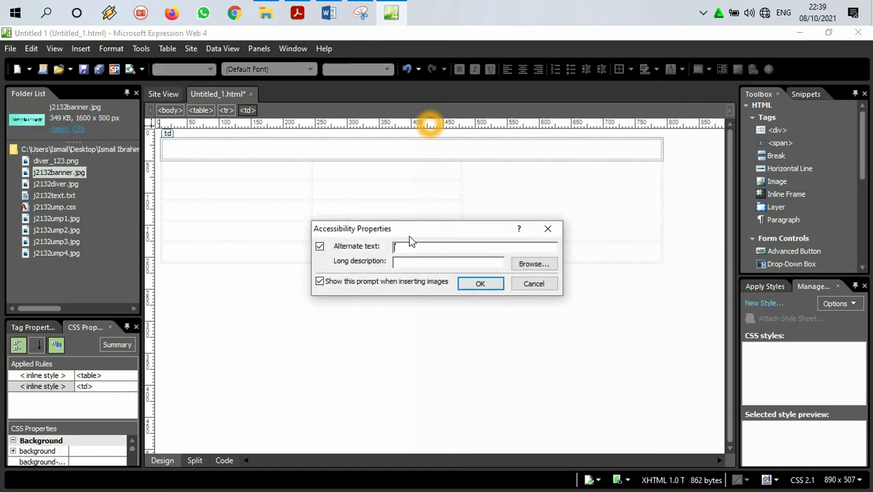
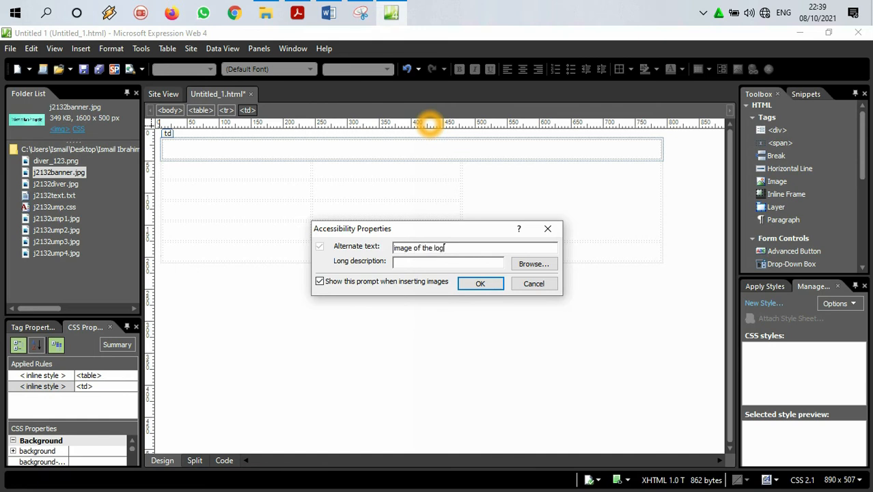
Step: Confirm the logo description as the banner image's alternate text and review the inserted banner and the table rows beneath it
left_click(475, 284)
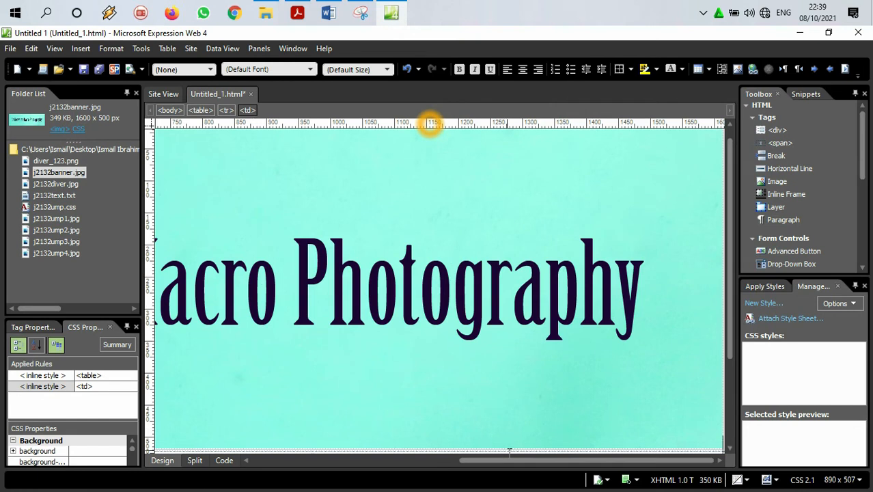
left_click_drag(511, 459, 303, 460)
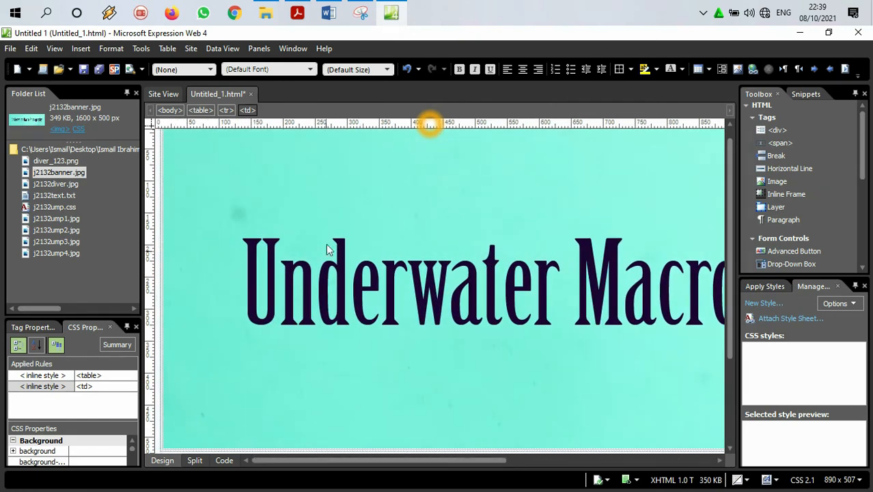
scroll(366, 286, "down", 2)
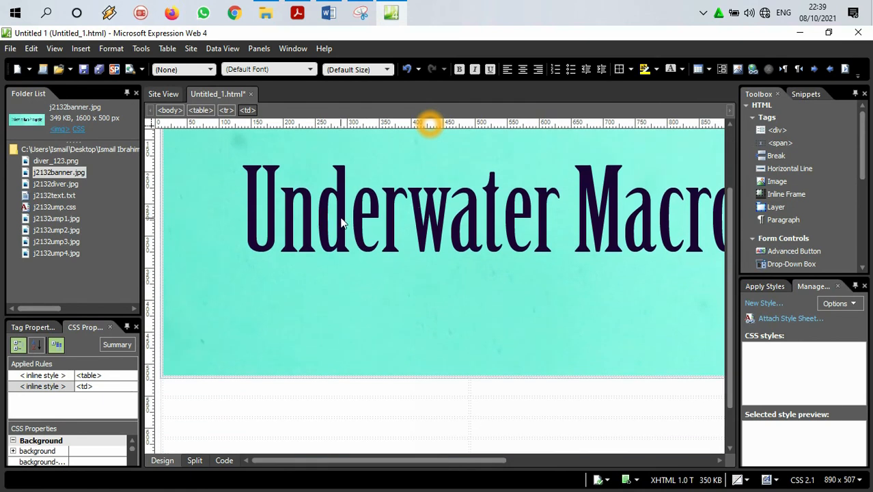
scroll(393, 254, "down", 1)
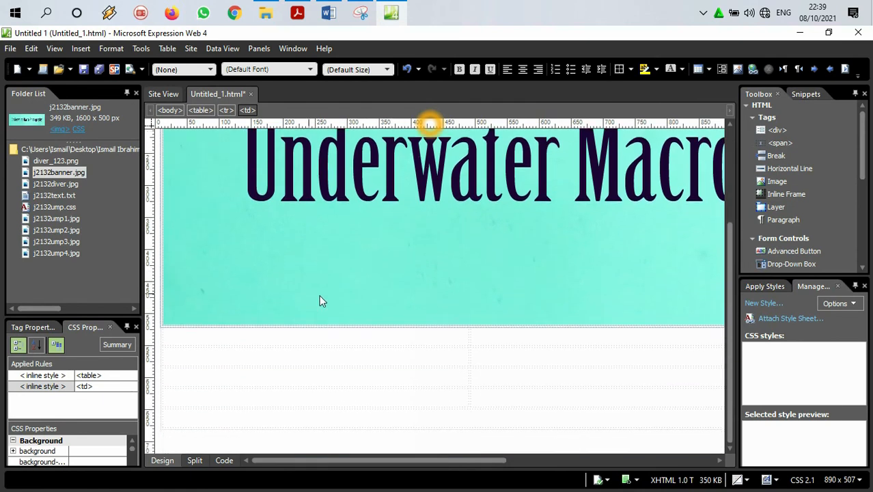
Step: Check step 3 of the paper and, in Expression Web, insert j2132ump1.jpg without alternate text into the first cell of the table's second row
left_click(393, 7)
left_click(393, 7)
left_click(392, 7)
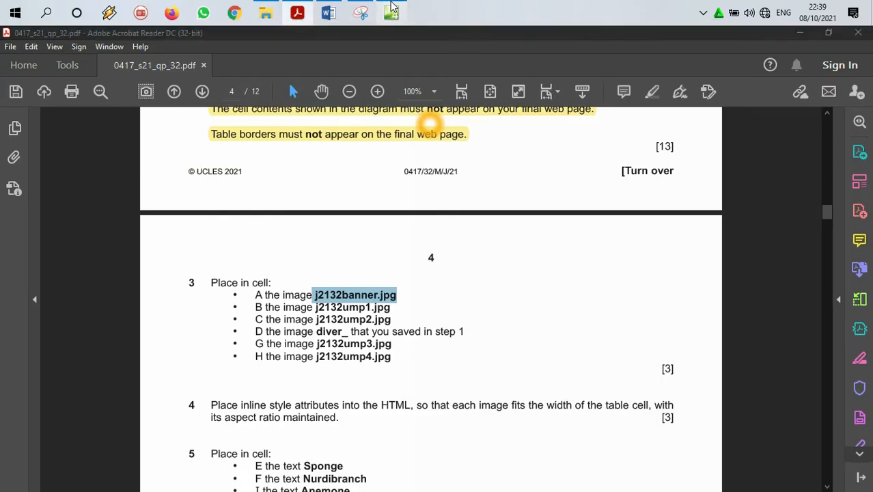
left_click(393, 7)
left_click(239, 337)
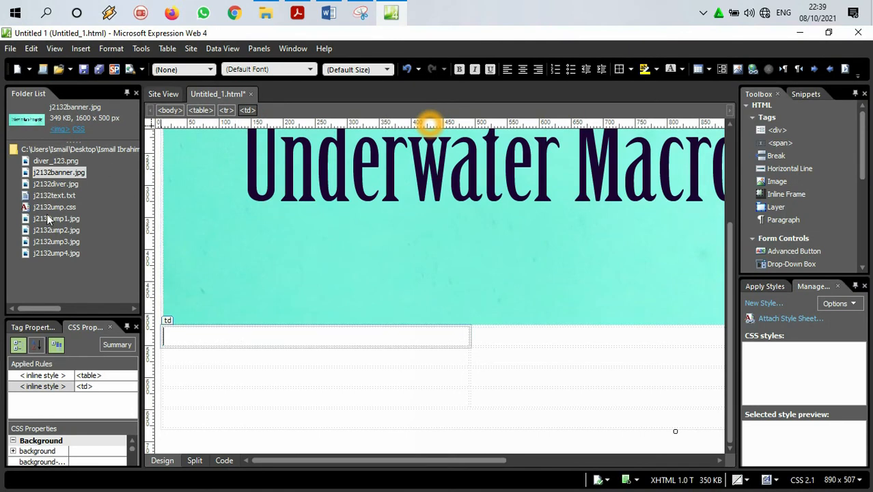
left_click_drag(47, 218, 265, 347)
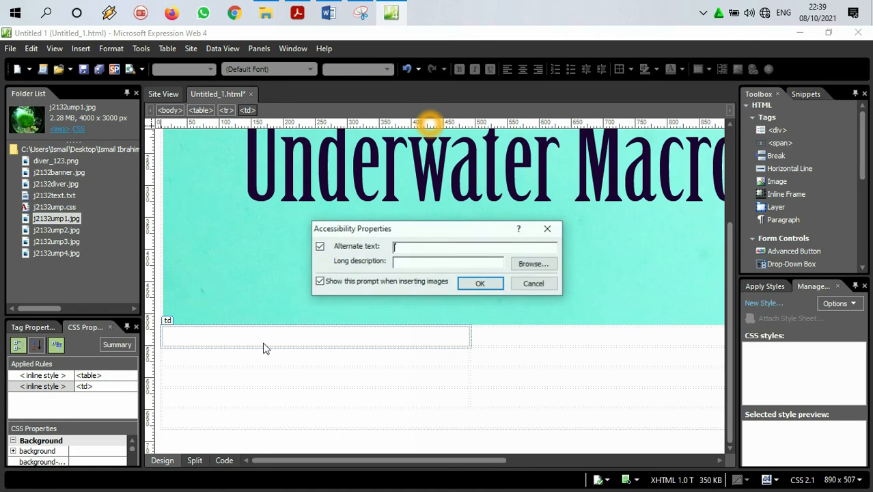
left_click(483, 283)
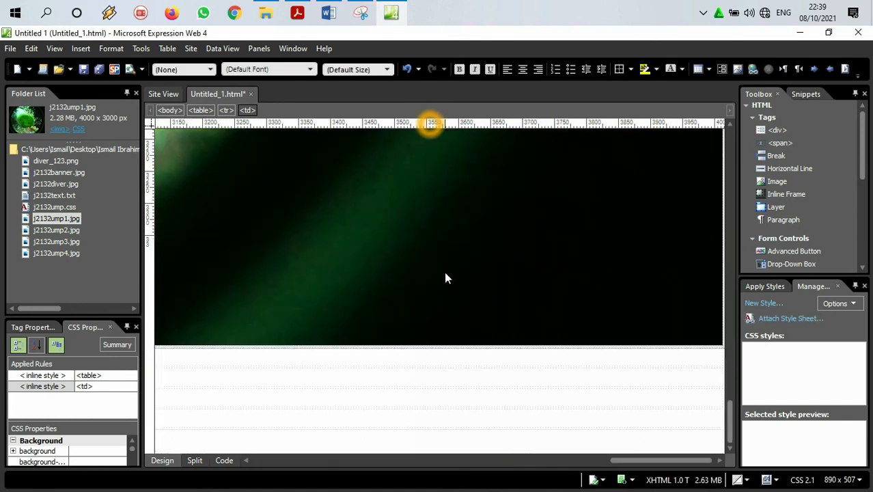
Step: In Acrobat Reader, highlight the lines in step 3 listing the images for cells A, B and C
scroll(444, 278, "up", 5)
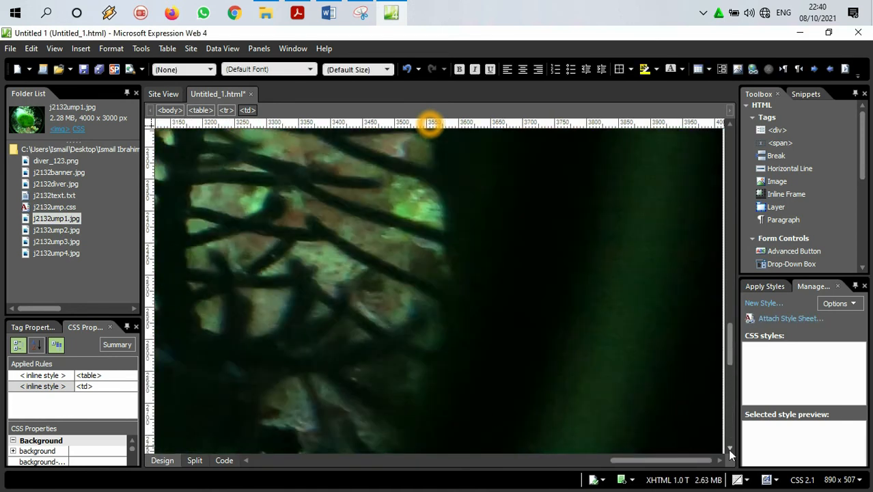
left_click_drag(697, 465, 778, 448)
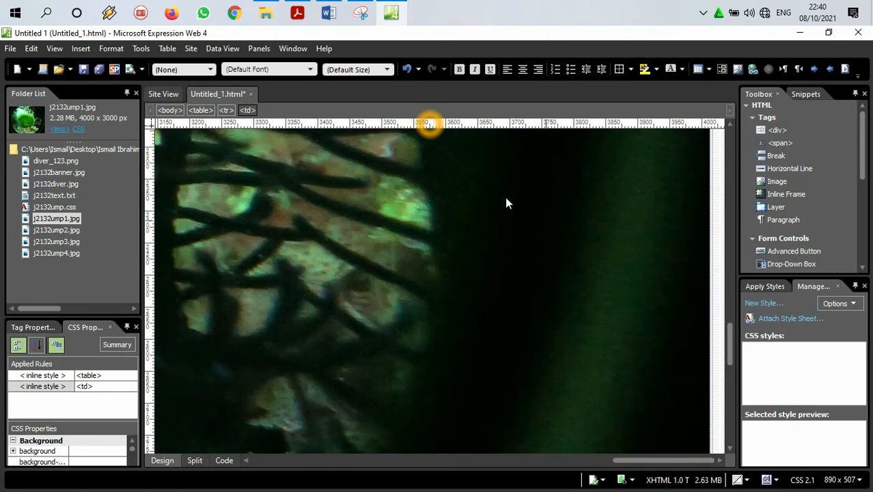
left_click(390, 12)
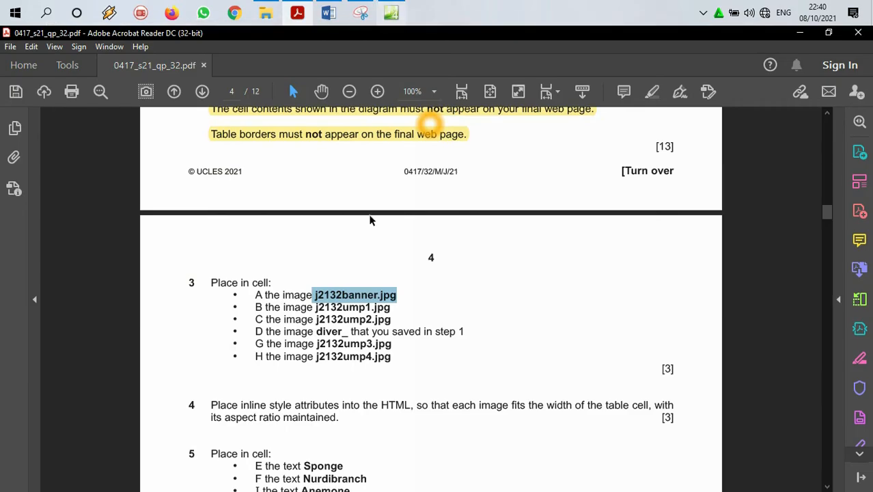
left_click_drag(391, 319, 269, 299)
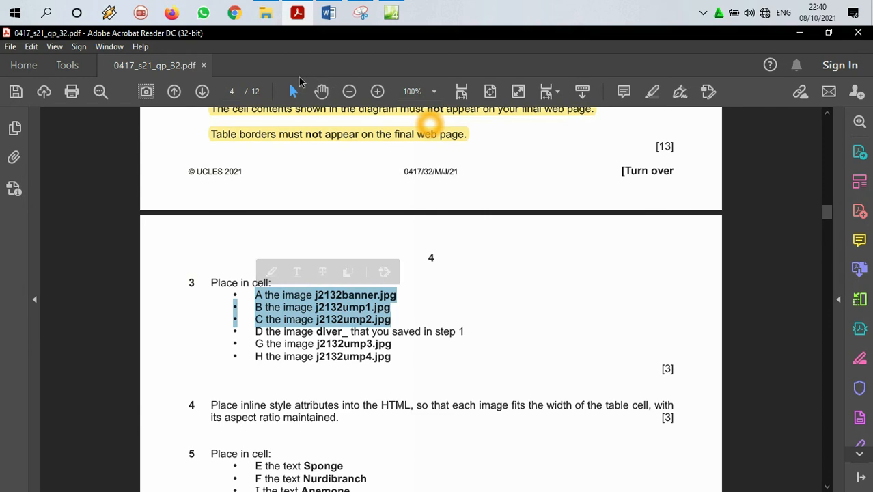
left_click(653, 95)
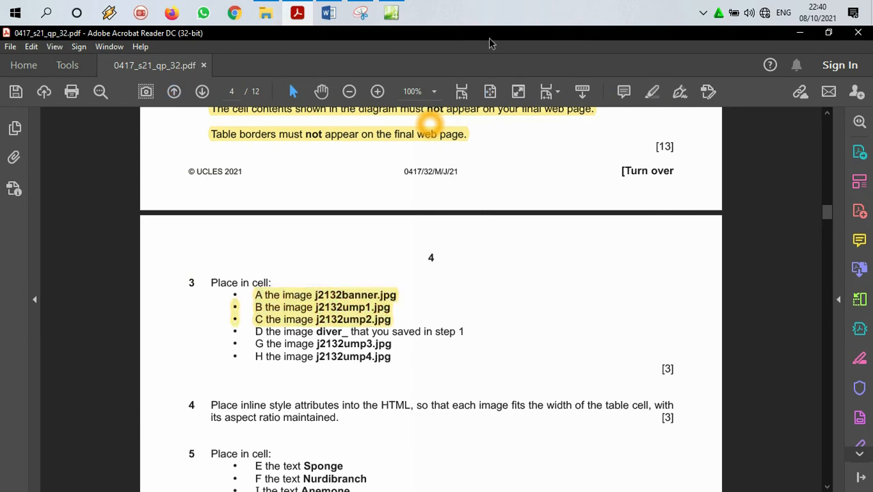
Step: Check the positions of cells B, C and D in the Acrobat Reader table diagram and return to Expression Web
left_click(302, 15)
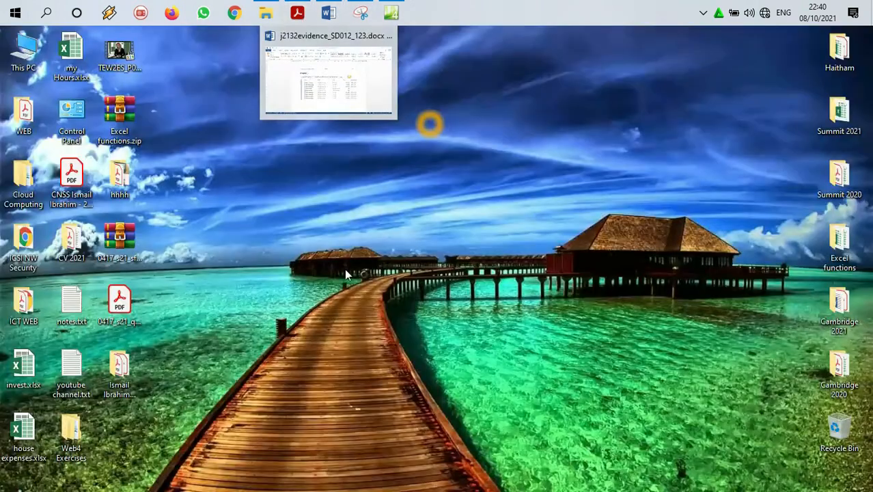
left_click(297, 12)
scroll(345, 237, "up", 5)
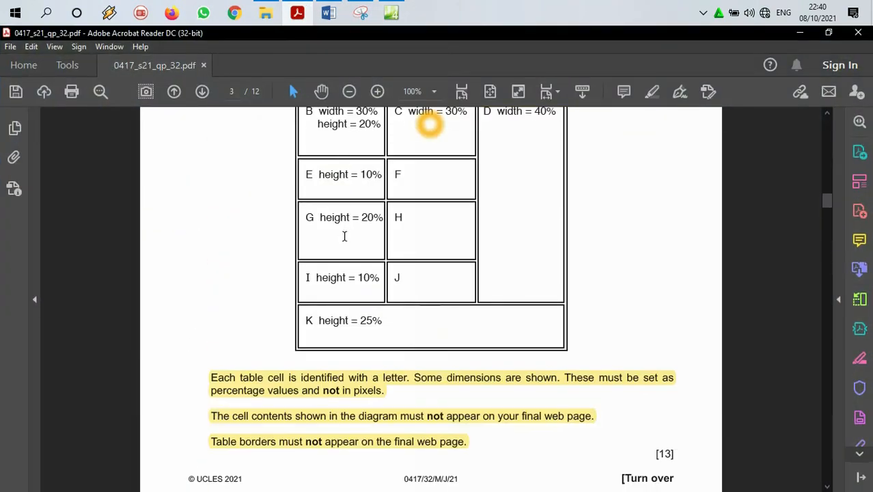
scroll(344, 236, "up", 3)
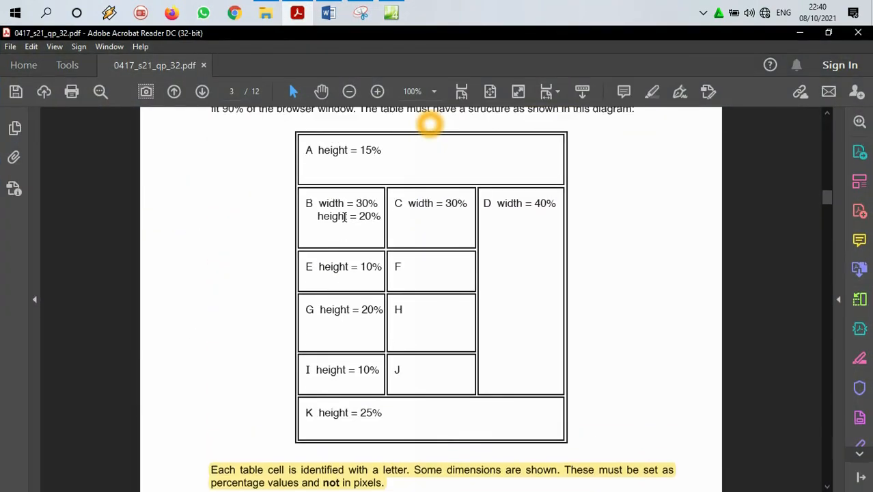
left_click(266, 12)
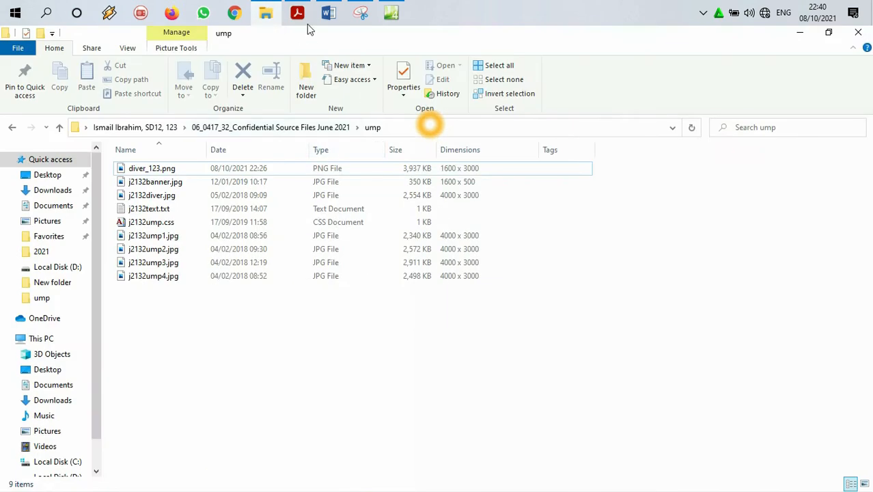
left_click(388, 9)
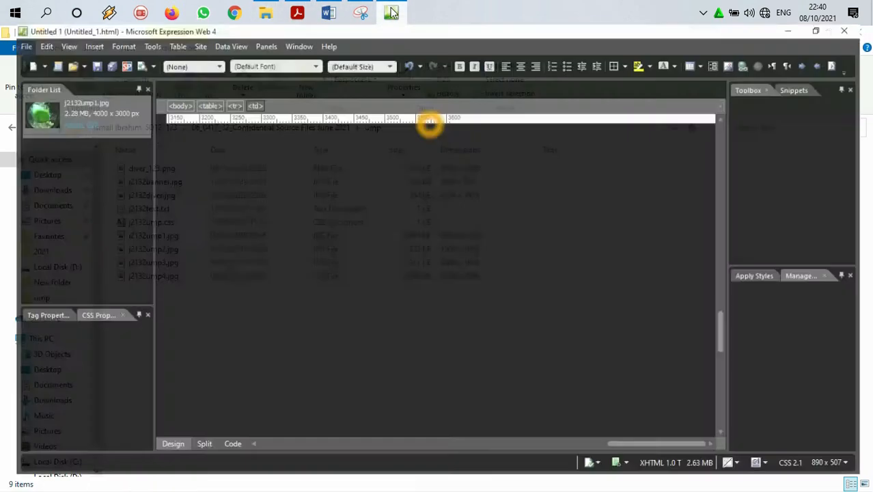
left_click(58, 229)
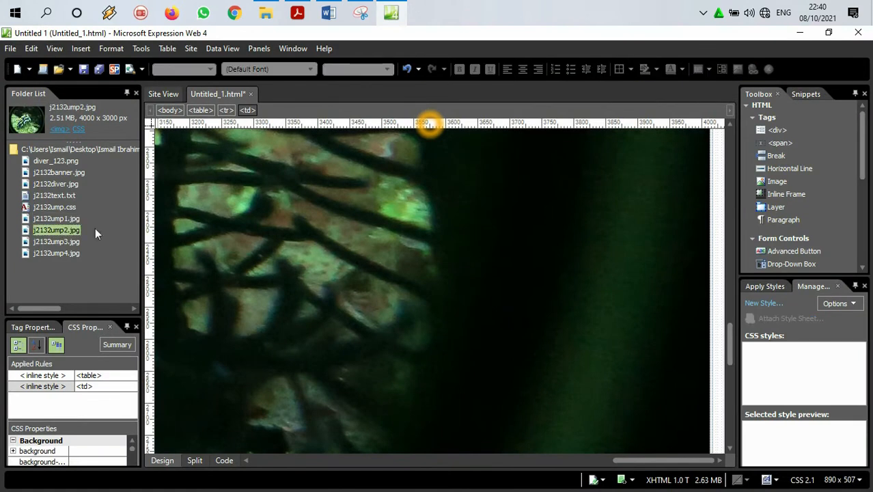
left_click(625, 460)
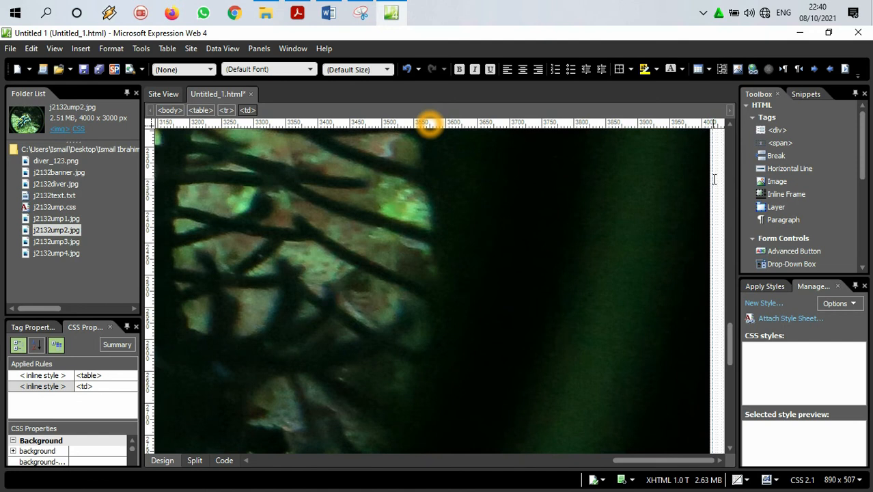
scroll(713, 179, "up", 3)
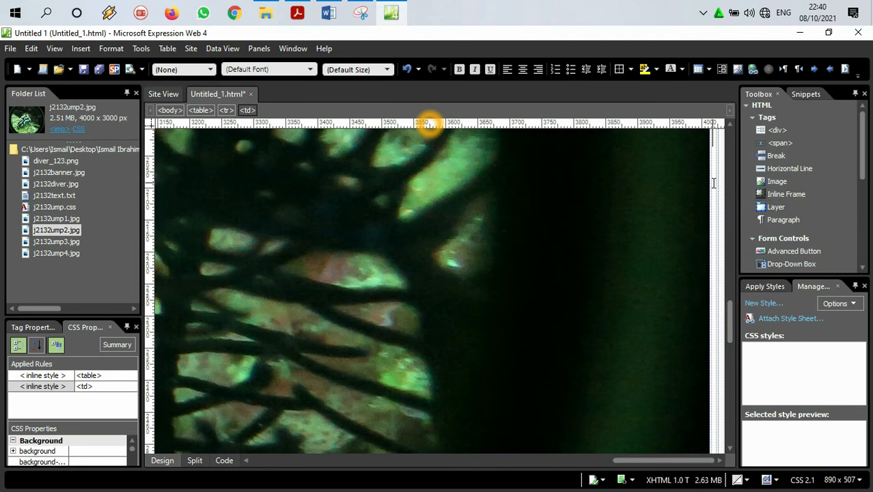
left_click_drag(715, 162, 720, 167)
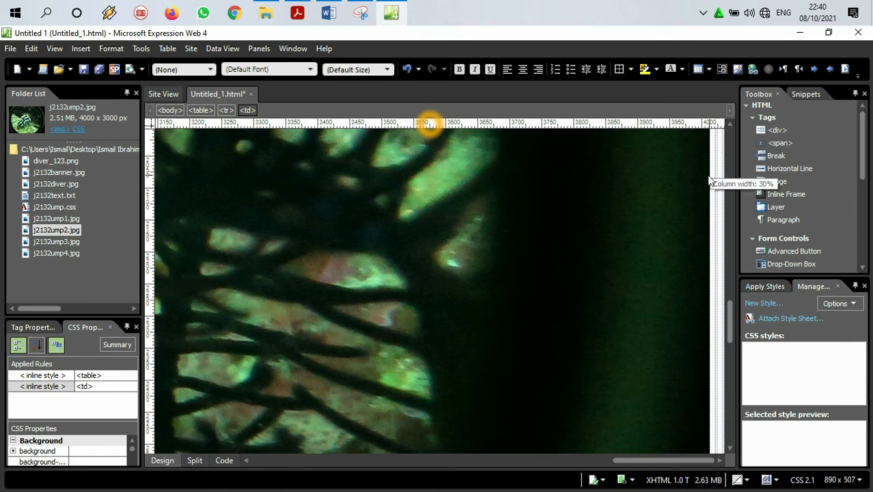
left_click(715, 178)
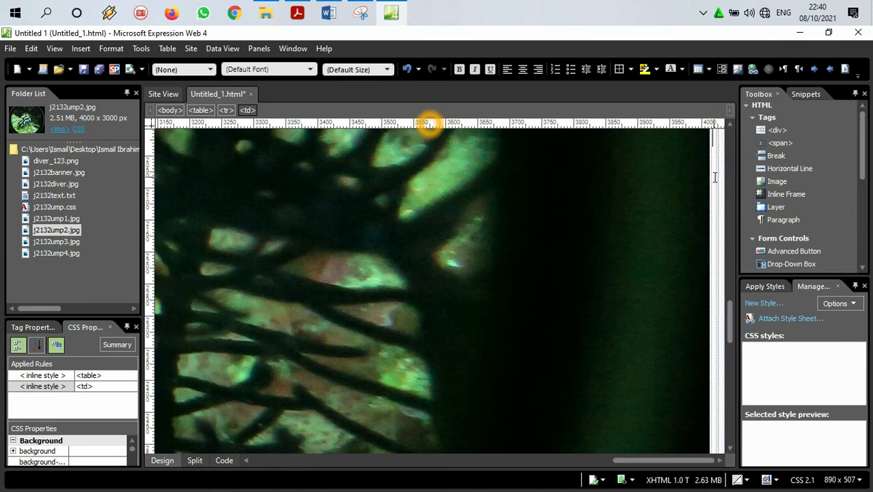
key("ctrl+z")
Step: Insert j2132ump2.jpg from the ump folder into the second-column cell beside the j2132ump1.jpg image, leaving the alternate text blank
left_click(722, 152)
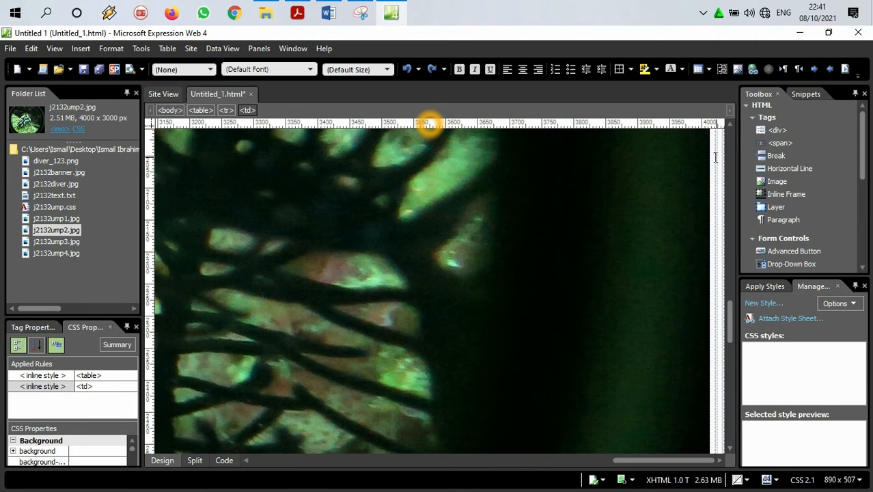
left_click(714, 162)
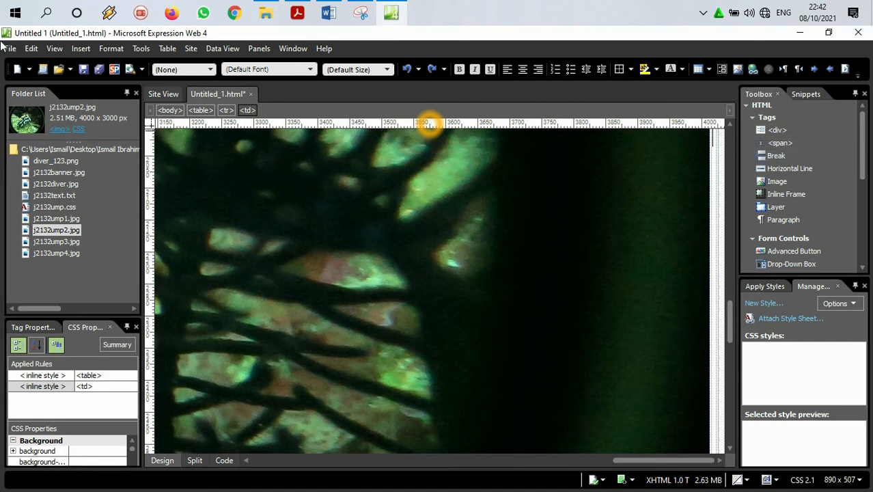
left_click(81, 49)
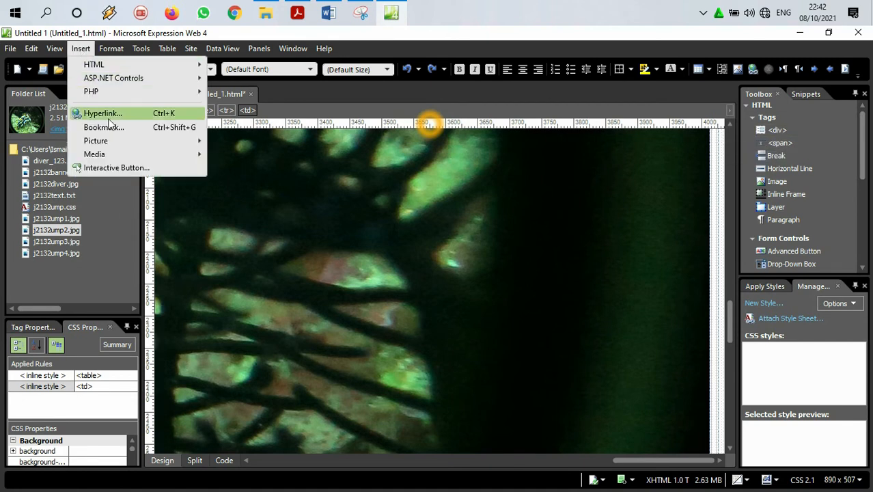
mouse_move(120, 140)
left_click(233, 142)
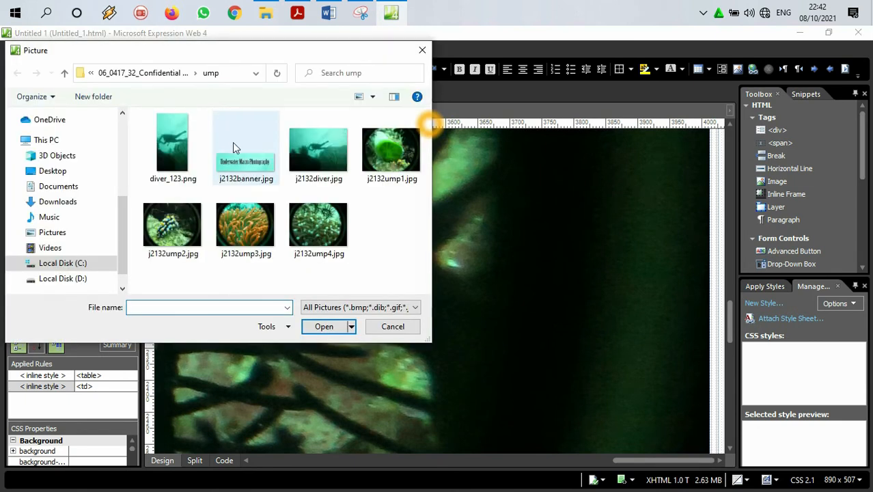
left_click(90, 74)
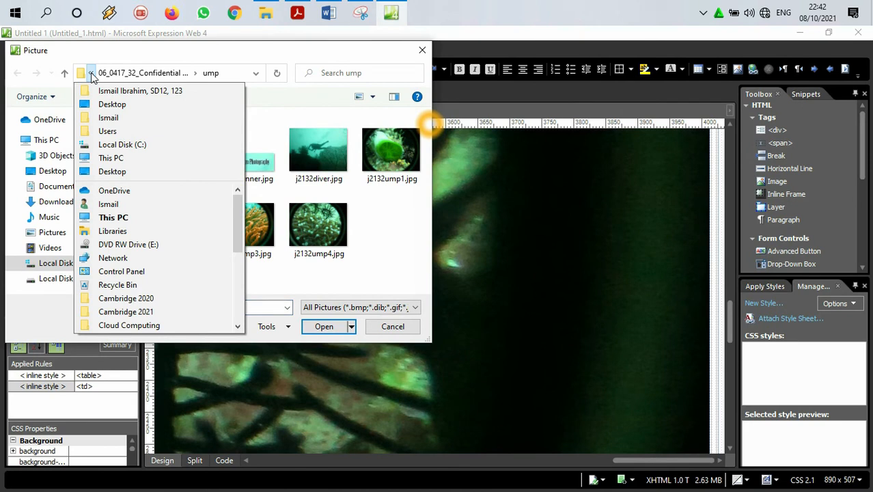
left_click(91, 73)
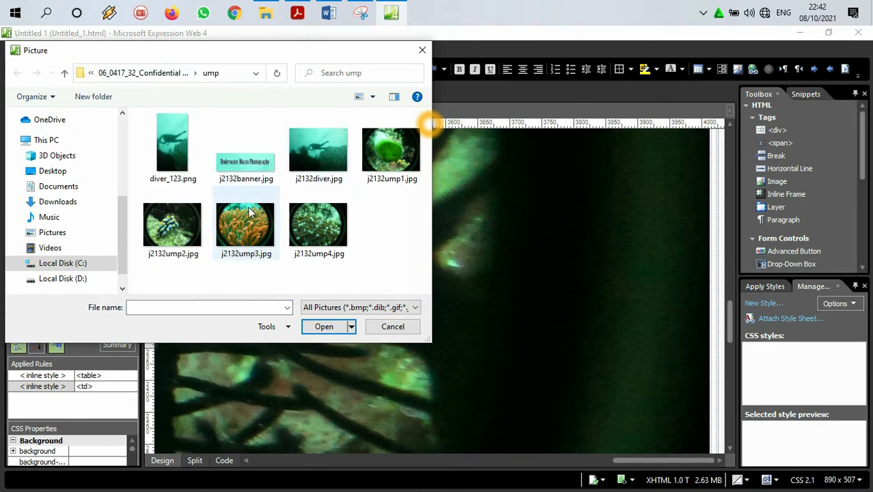
double_click(172, 225)
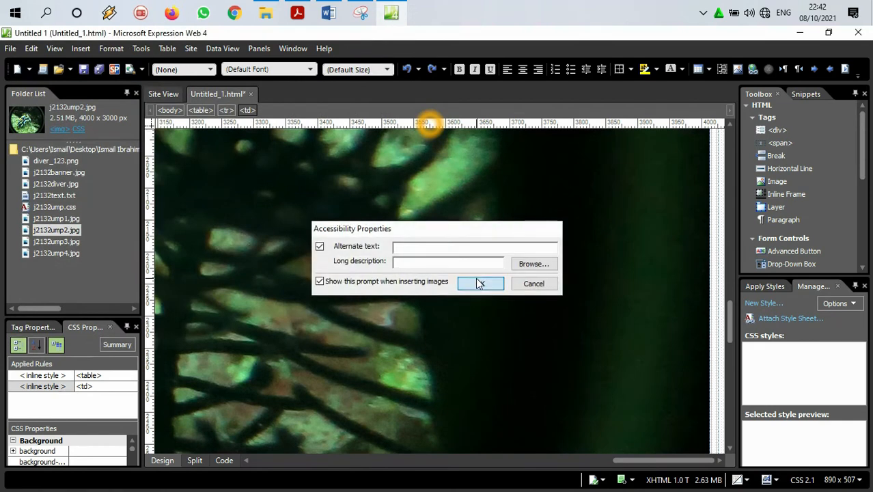
left_click(480, 283)
Step: Insert diver_123.png from the ump folder into the third-column cell beside the j2132ump2.jpg image, with the alternate text "image of a diver"
left_click_drag(696, 463, 723, 462)
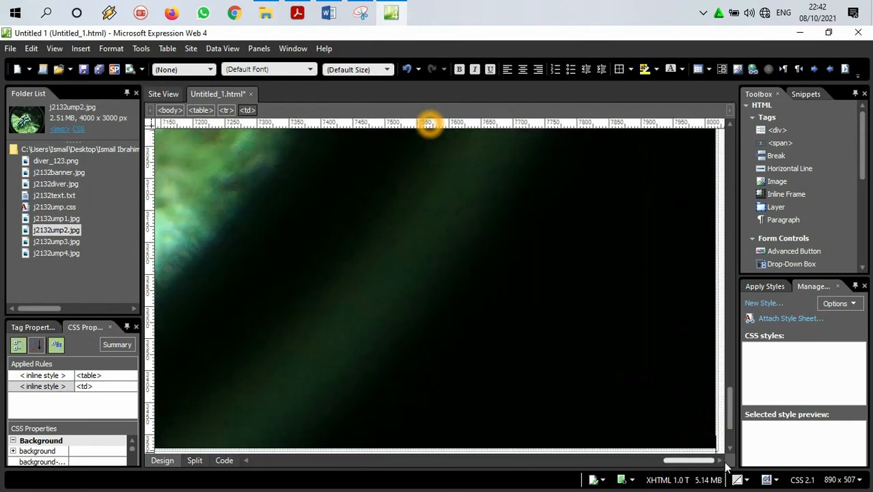
scroll(721, 216, "up", 5)
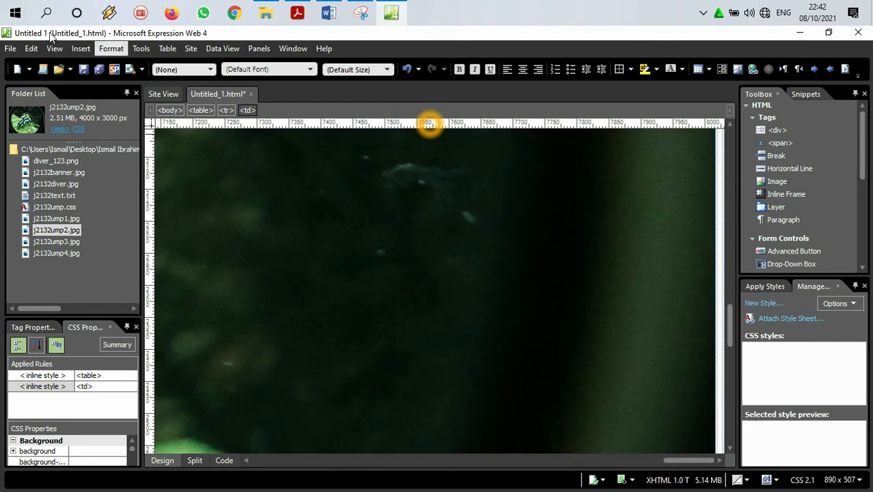
left_click(80, 49)
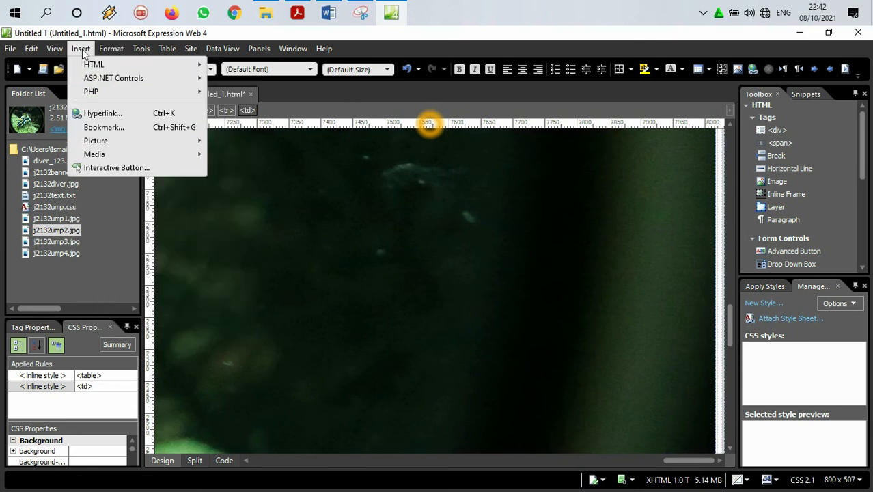
mouse_move(127, 144)
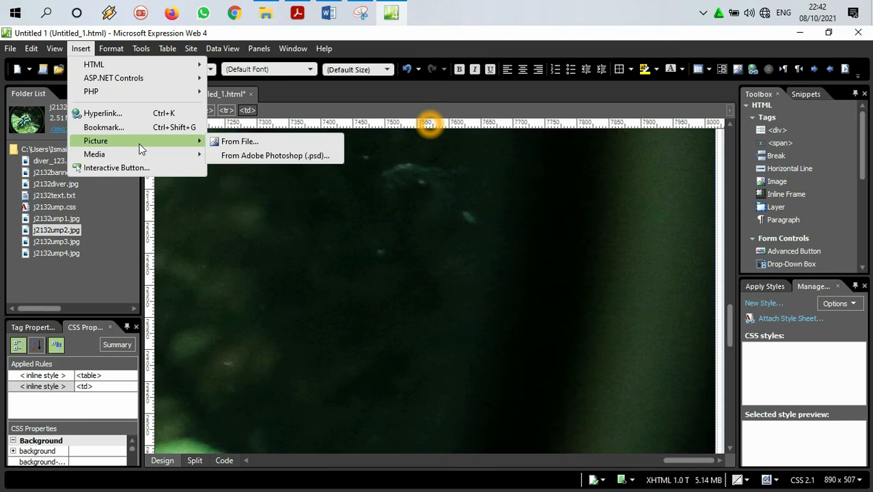
left_click(243, 143)
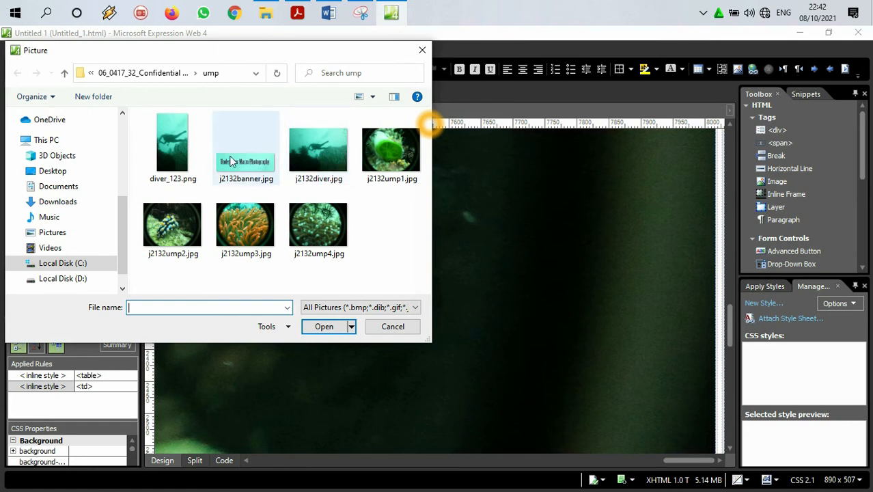
double_click(173, 143)
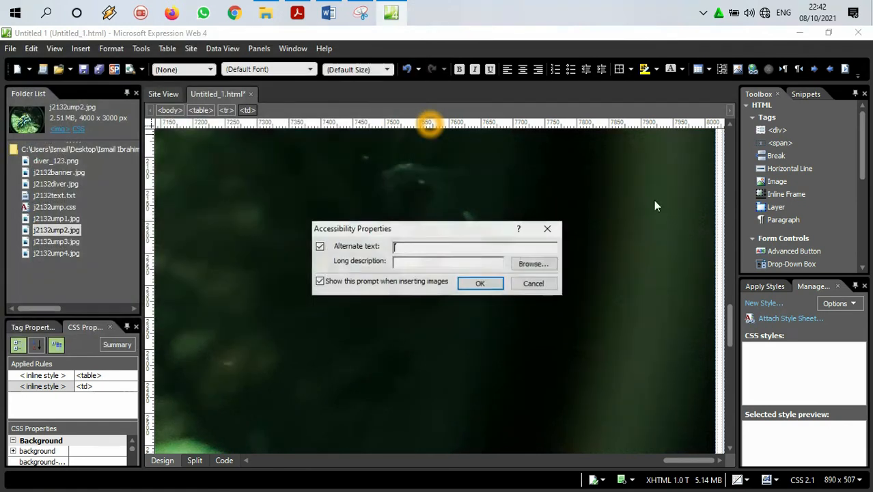
type("image of a diver")
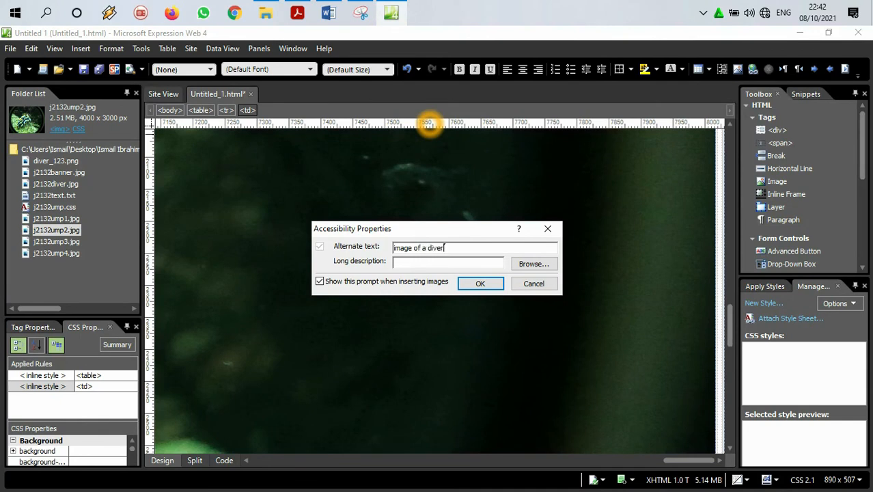
left_click(493, 287)
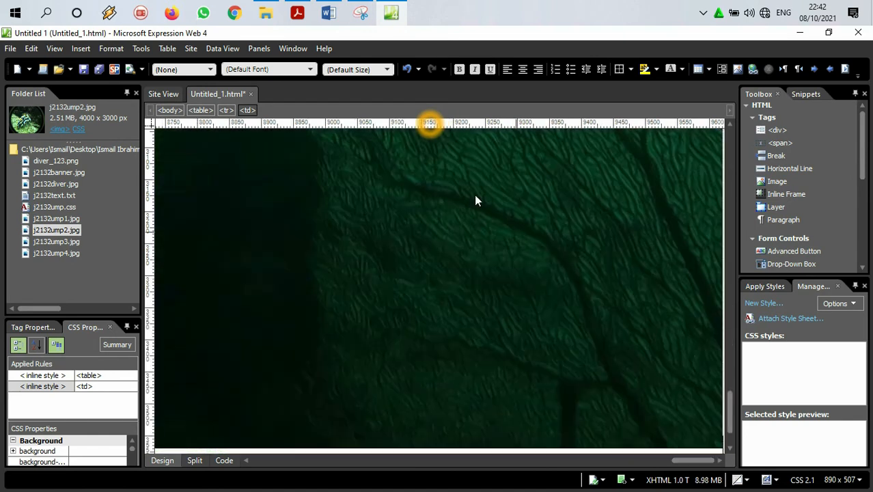
Step: Switch to Acrobat Reader and highlight the line in step 3 that lists the diver_ image for cell D
left_click(394, 13)
left_click(395, 9)
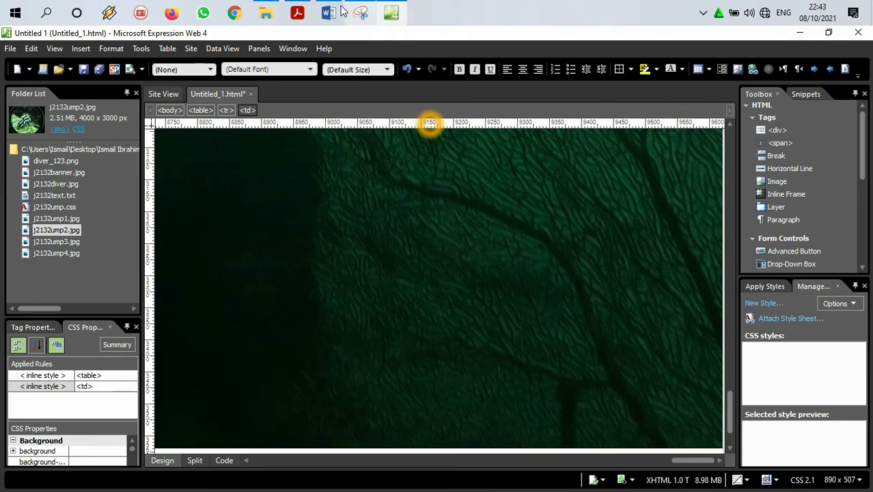
left_click(295, 13)
scroll(321, 300, "down", 6)
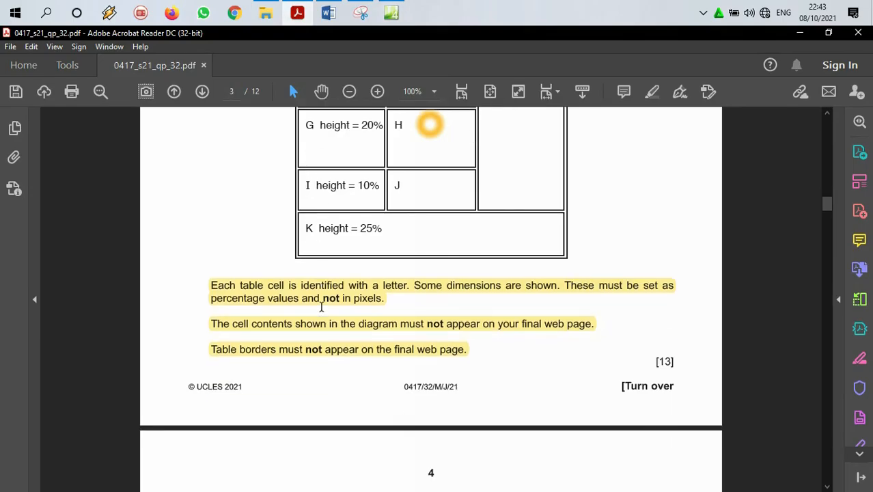
scroll(325, 310, "down", 4)
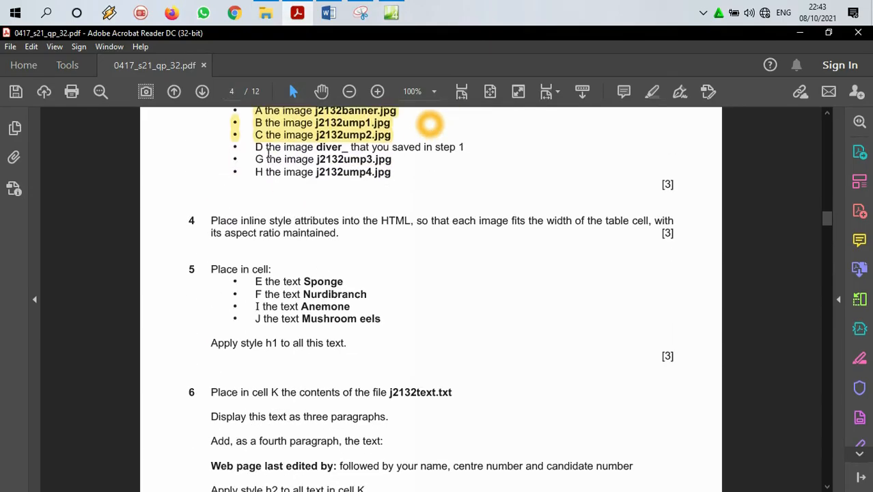
left_click_drag(254, 149, 481, 149)
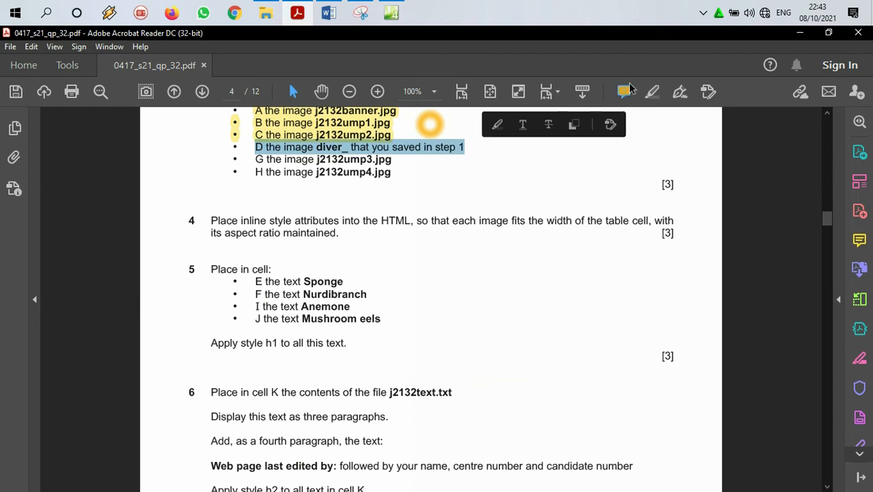
left_click(652, 94)
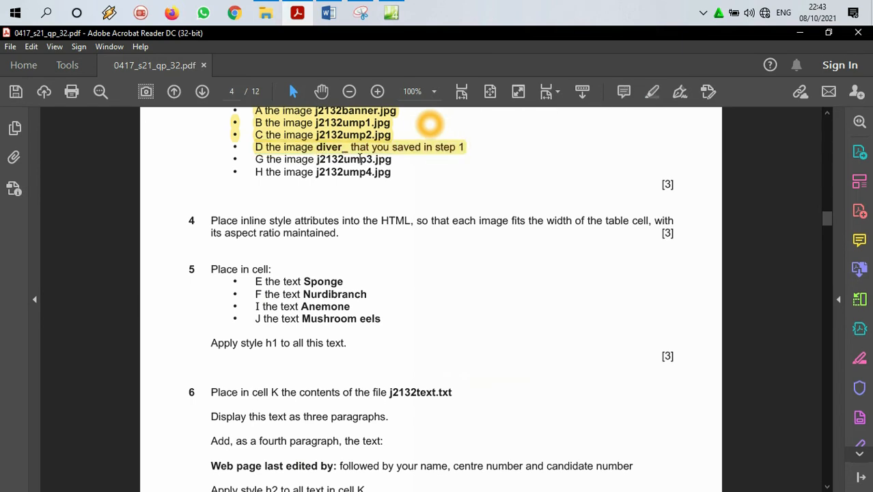
Step: Check the positions of cells E, F, G and H in the paper's table diagram and return to Expression Web
scroll(319, 266, "up", 9)
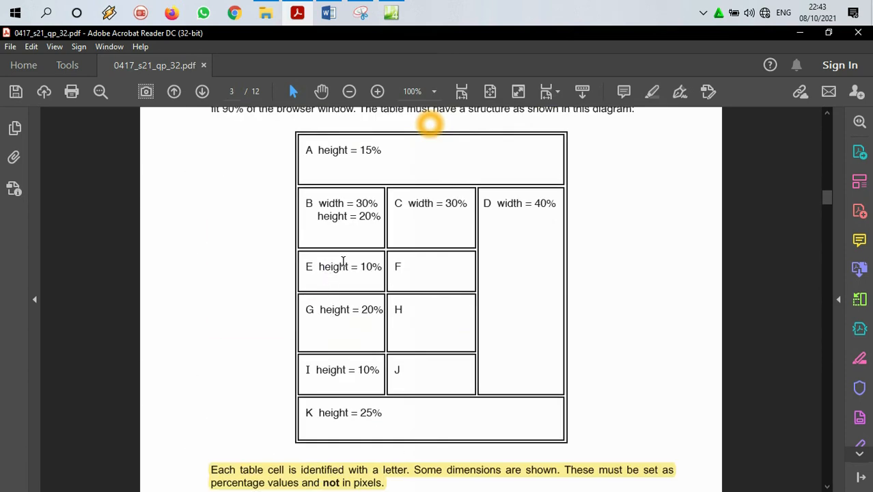
left_click_drag(334, 273, 400, 276)
left_click(420, 278)
left_click_drag(318, 309, 370, 316)
left_click(408, 313)
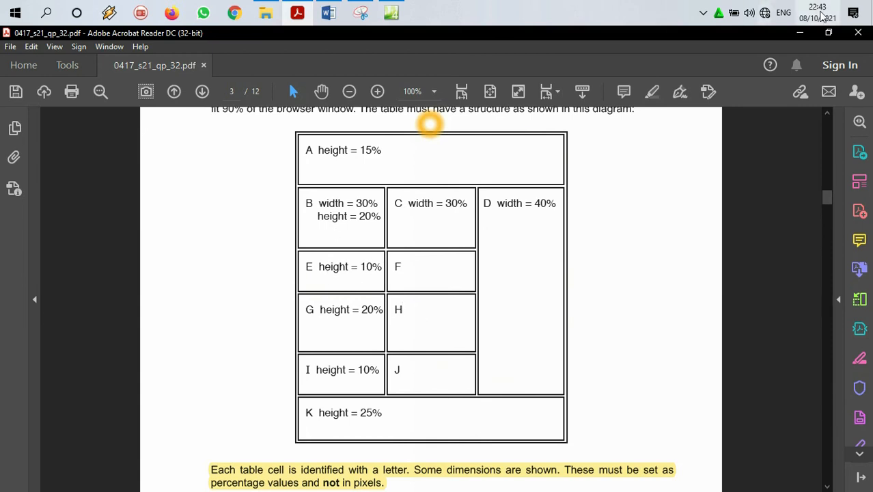
left_click(801, 32)
Step: Insert j2132ump3.jpg into the first-column cell G in the table's fourth row, leaving the alternate text blank
scroll(414, 313, "down", 2)
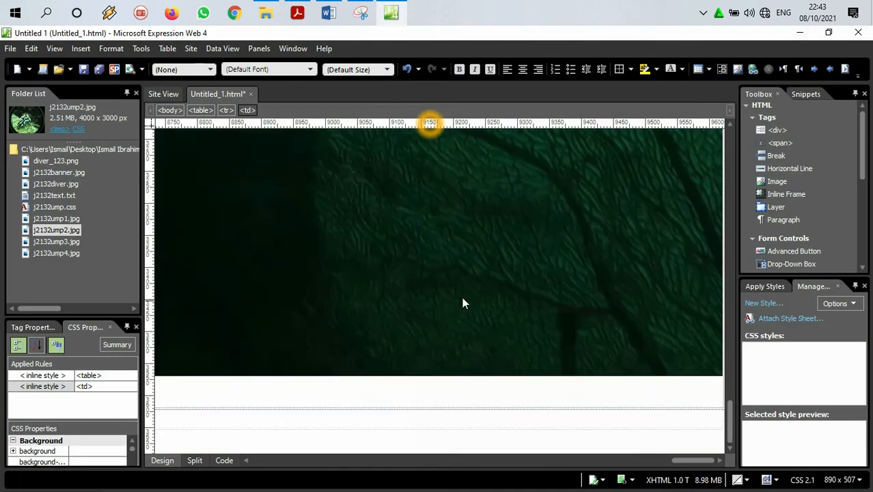
left_click_drag(689, 465, 250, 466)
left_click(218, 353)
left_click(211, 376)
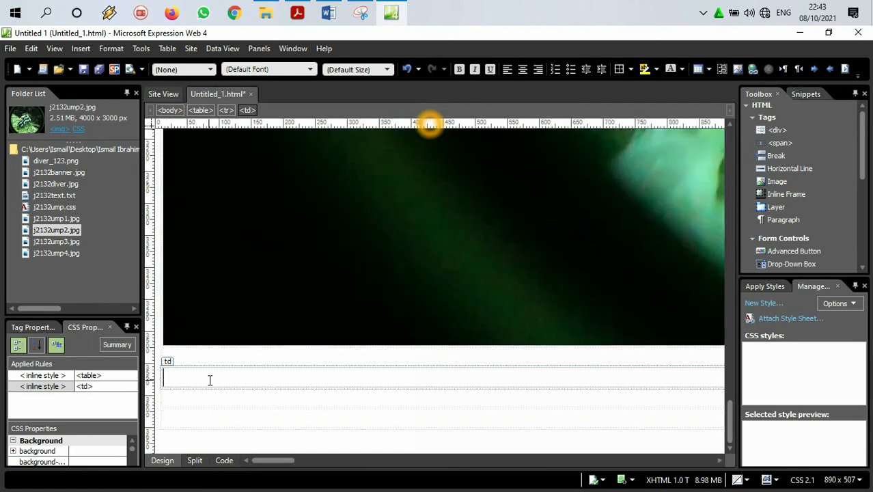
left_click_drag(58, 242, 183, 379)
left_click(470, 286)
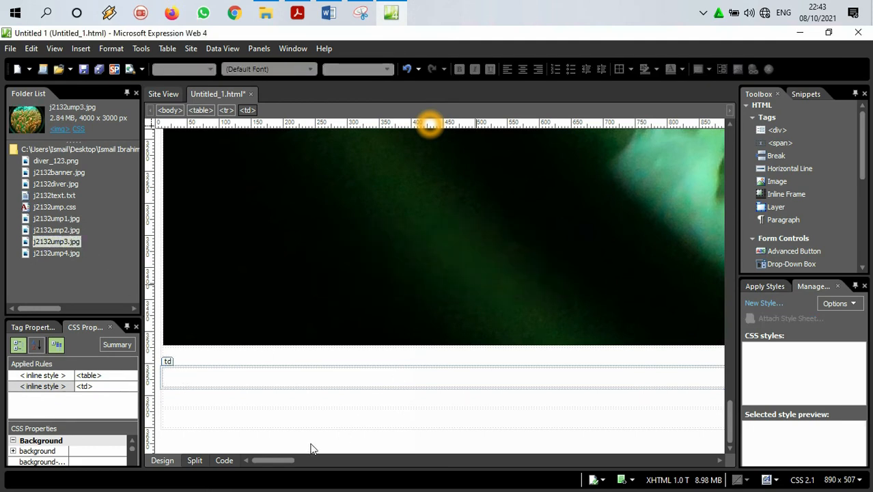
Step: Insert j2132ump4.jpg into the second-column cell H beside the j2132ump3.jpg image, leaving the alternate text blank
left_click_drag(426, 460, 459, 460)
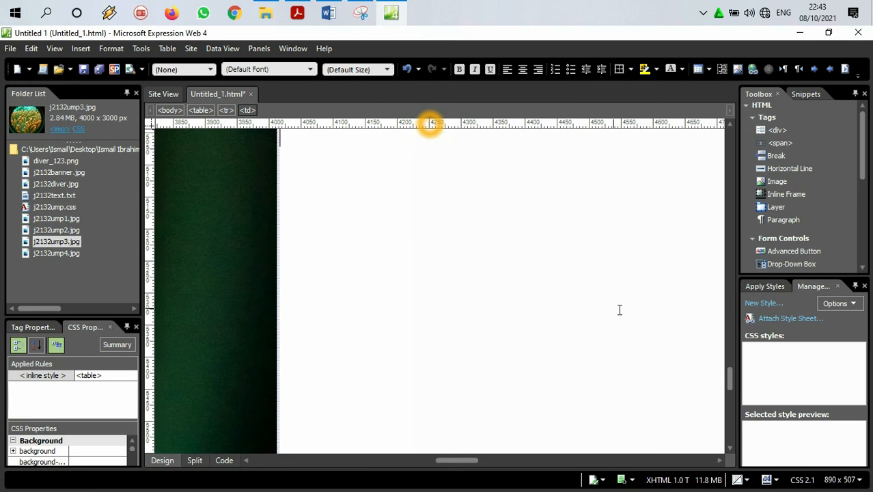
left_click_drag(730, 377, 730, 419)
left_click_drag(37, 251, 363, 255)
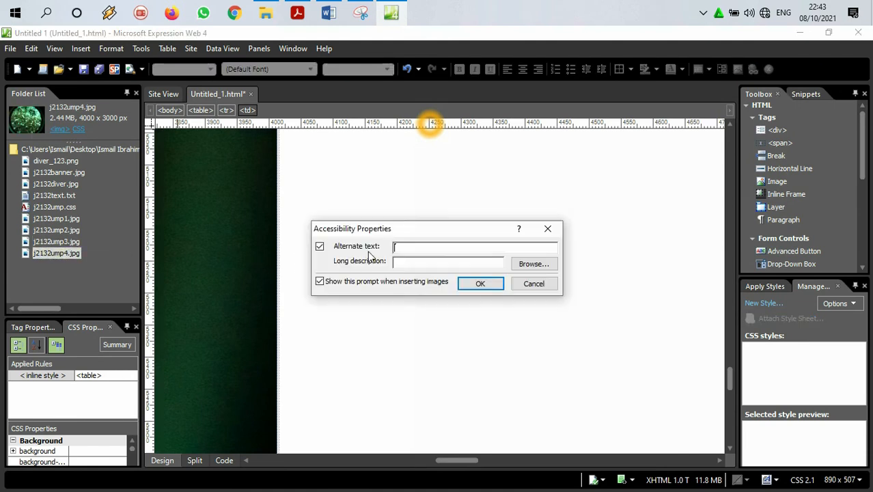
left_click(479, 283)
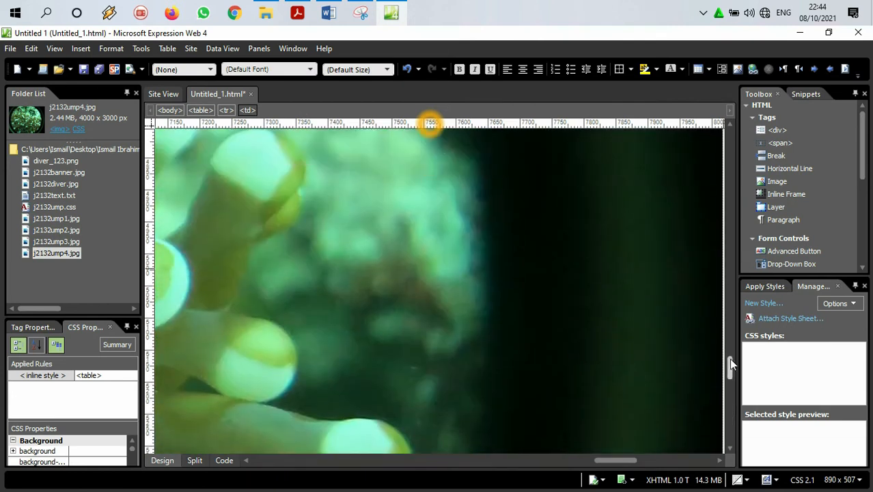
Step: Start saving the web page and browse from the Desktop to the ump folder inside the June 2021 source files folder
left_click_drag(729, 360, 730, 290)
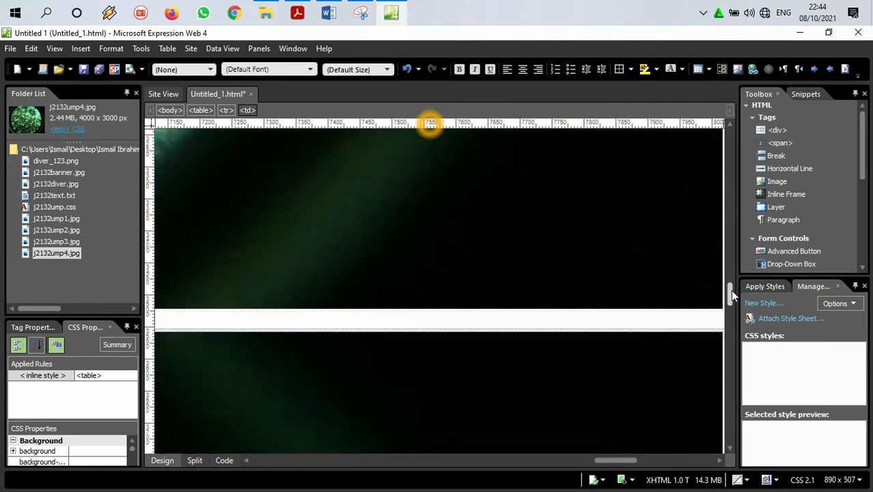
left_click(373, 312)
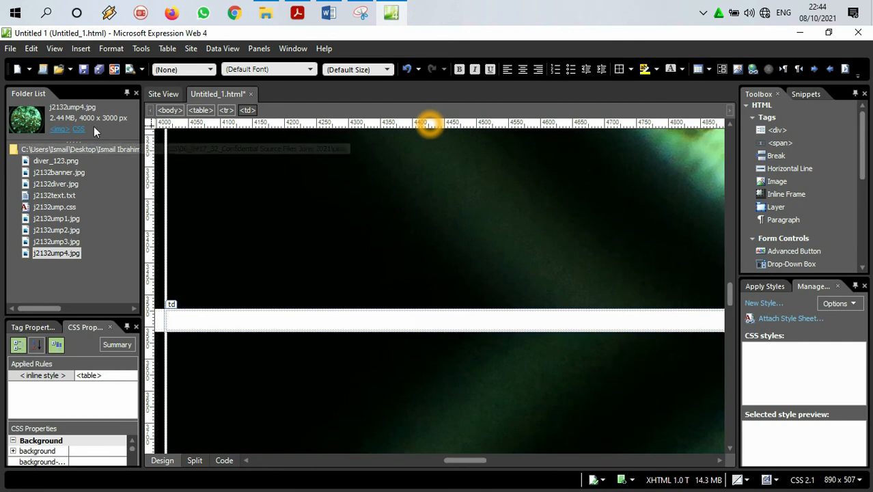
left_click(10, 49)
left_click(33, 125)
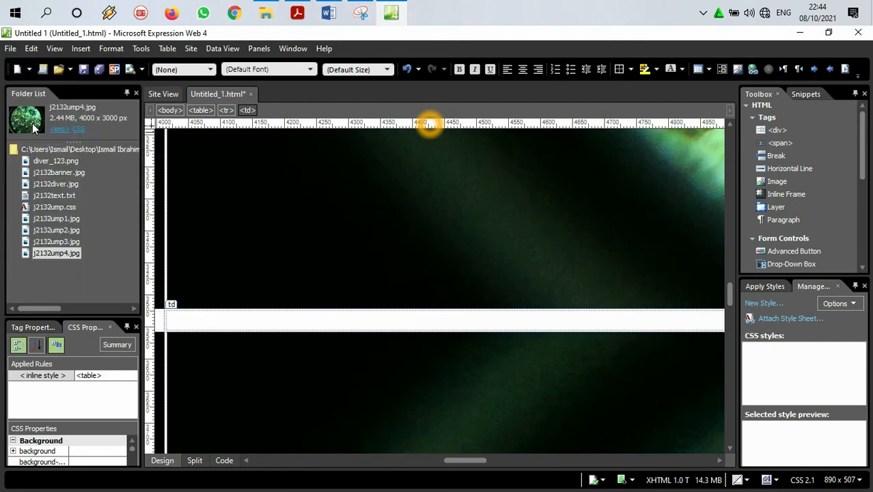
scroll(33, 129, "up", 3)
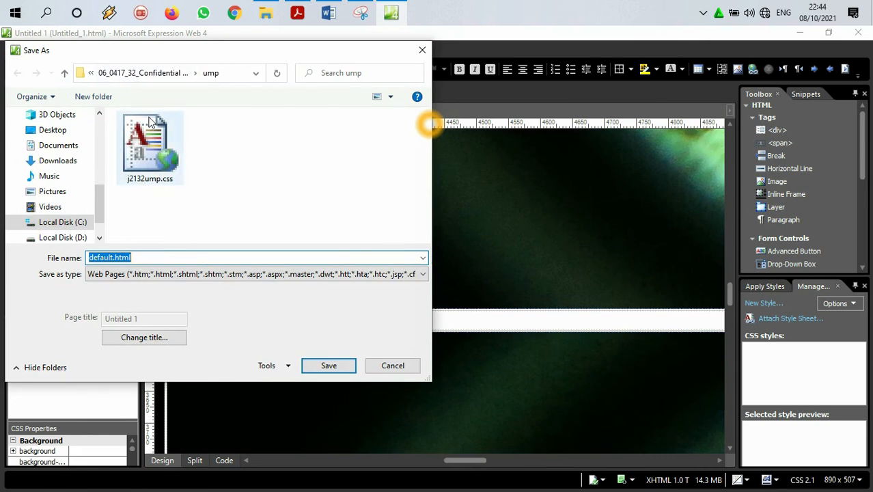
left_click_drag(100, 194, 99, 124)
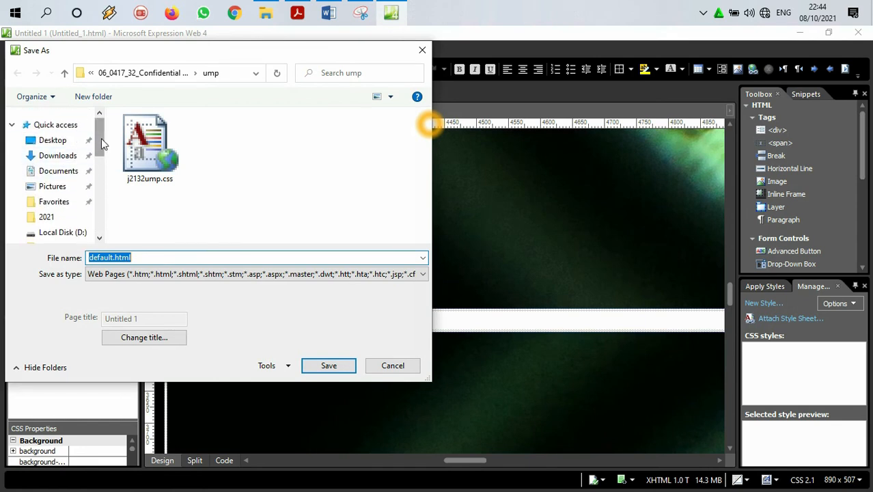
scroll(101, 138, "down", 2)
scroll(97, 138, "up", 2)
left_click(76, 141)
left_click_drag(425, 134, 418, 219)
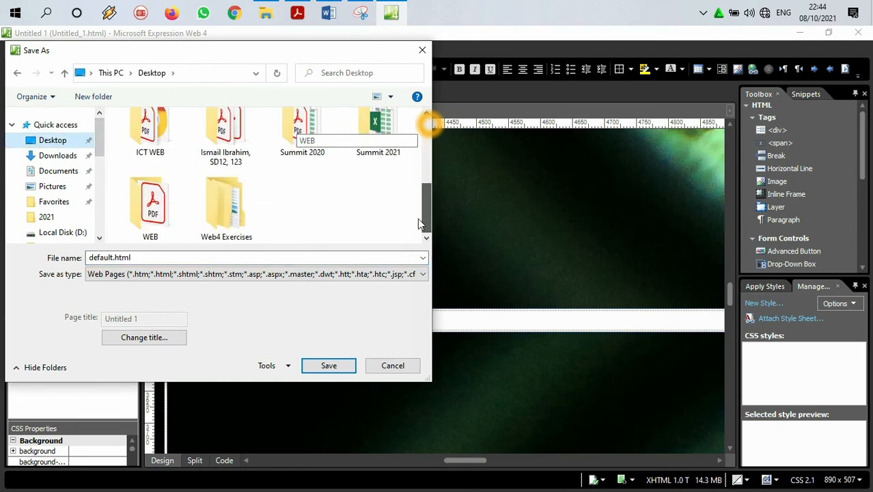
double_click(249, 140)
double_click(174, 135)
double_click(167, 140)
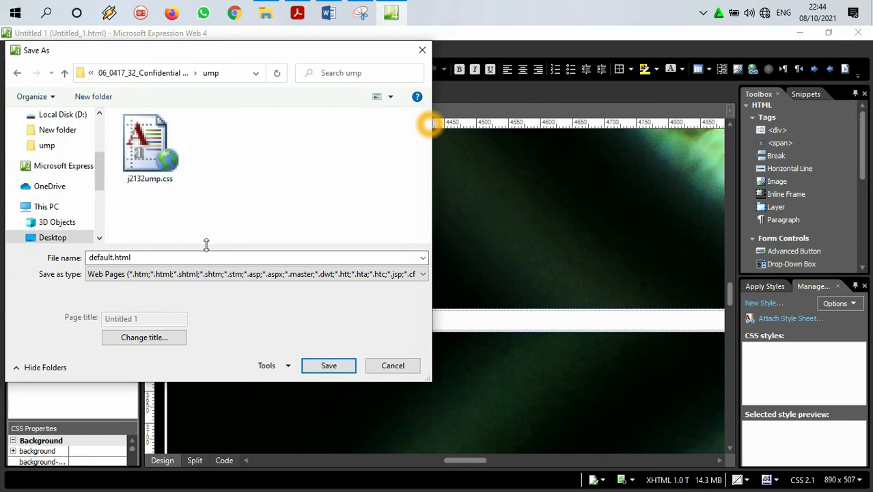
Step: Name the web page ump and save it in the ump folder
double_click(208, 259)
type("ump")
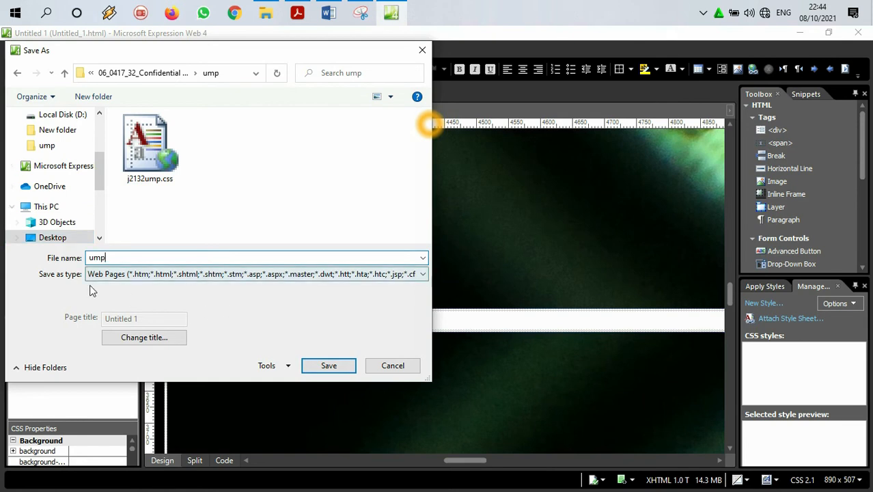
left_click(329, 366)
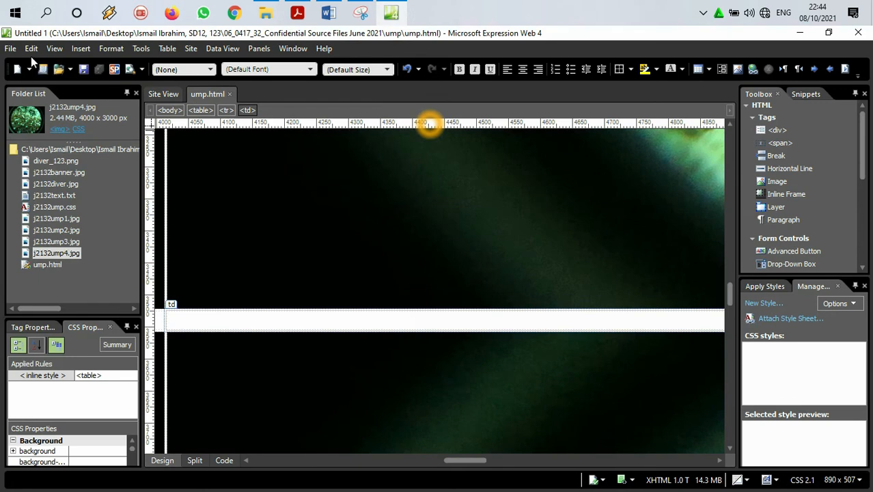
left_click(10, 48)
left_click(28, 127)
Step: Switch to Acrobat Reader and check the web page file name required in step 2 of the paper
left_click(297, 12)
scroll(414, 265, "up", 3)
left_click_drag(383, 288, 343, 287)
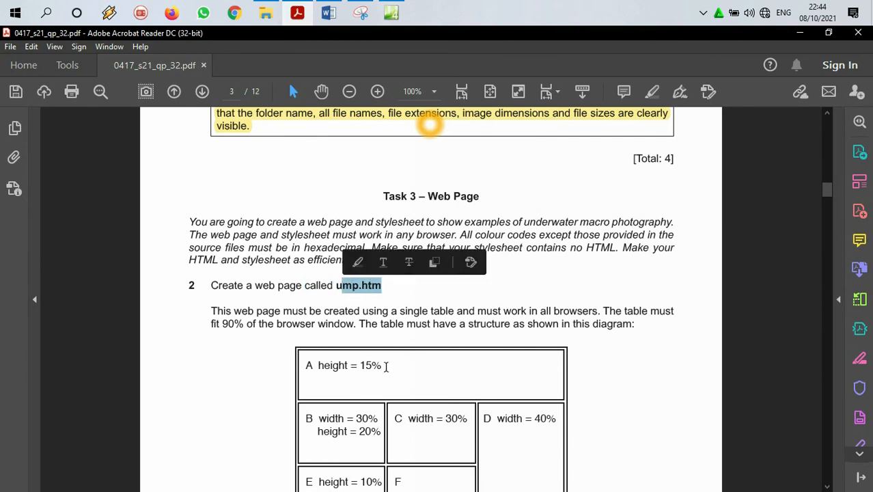
Step: Highlight the lines in step 3 listing the images for cells G and H
scroll(413, 337, "down", 3)
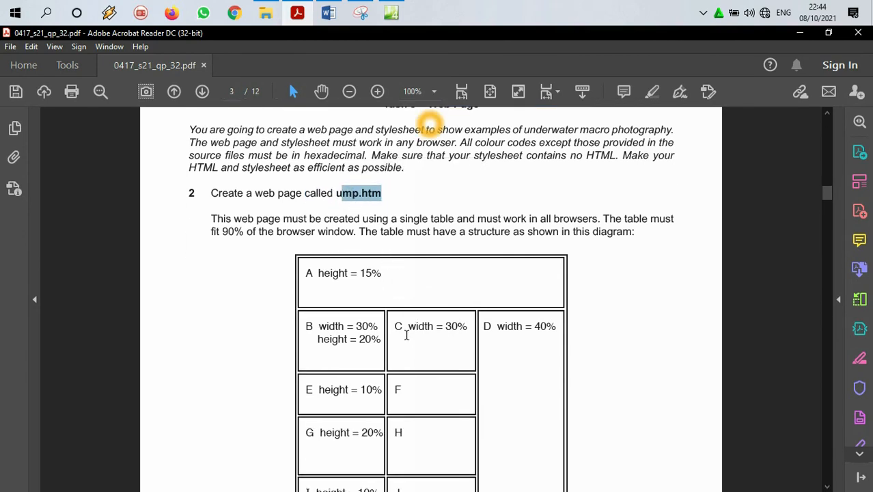
scroll(424, 280, "down", 20)
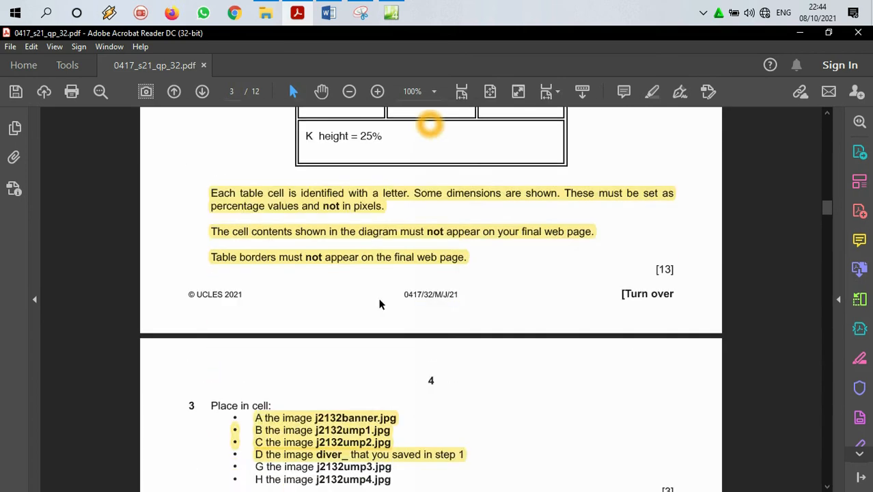
scroll(379, 300, "down", 1)
left_click_drag(392, 203, 274, 193)
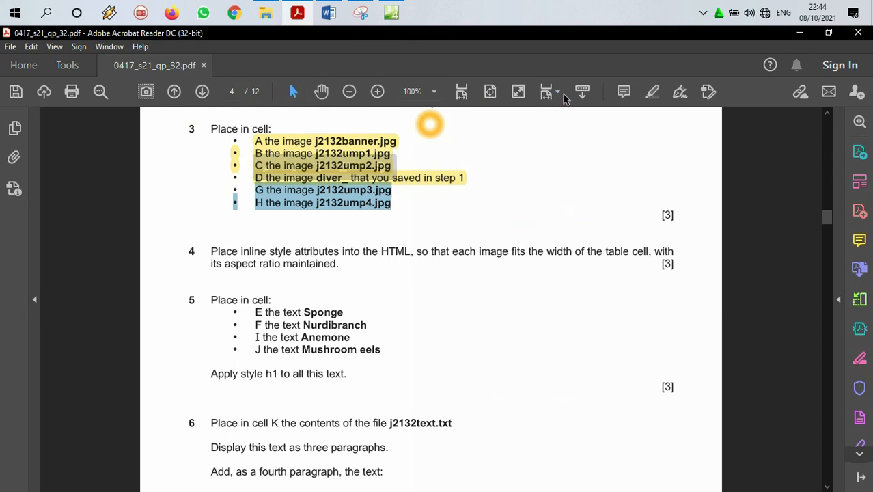
left_click(652, 92)
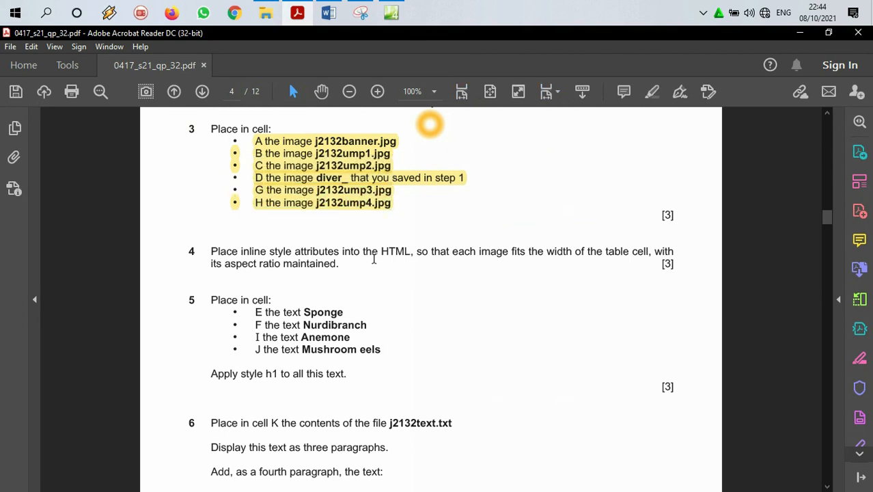
Step: Read step 4 of the paper and select the phrase about each image fitting the width of the table cell
scroll(372, 256, "down", 3)
left_click_drag(239, 159, 652, 159)
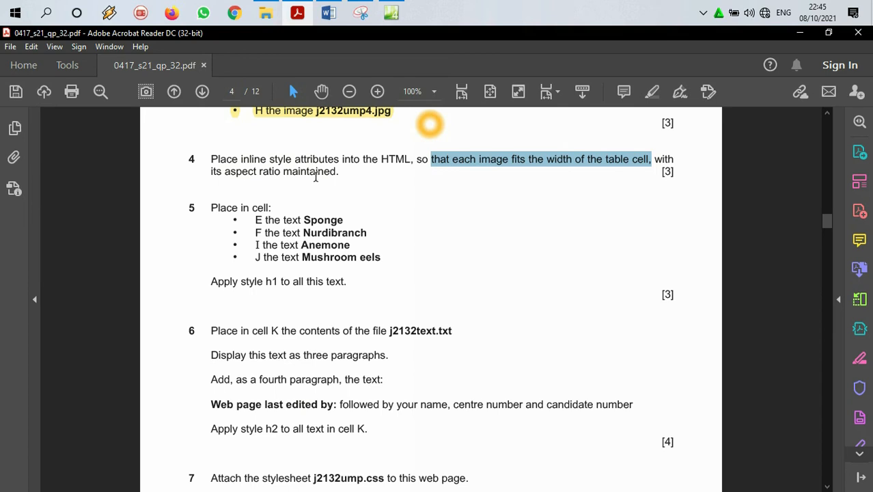
Step: Switch to Expression Web, save the page, and preview it in a maximized Internet Explorer 11 (1024 x 768) window
left_click(360, 12)
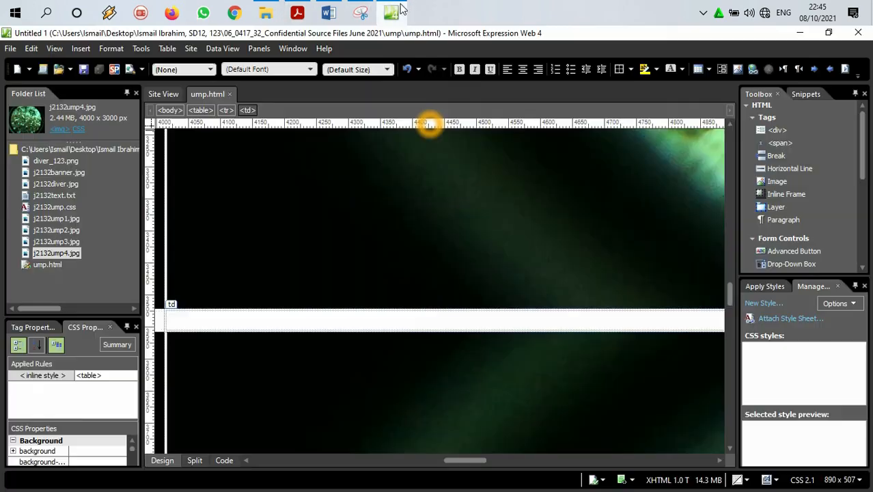
left_click(10, 48)
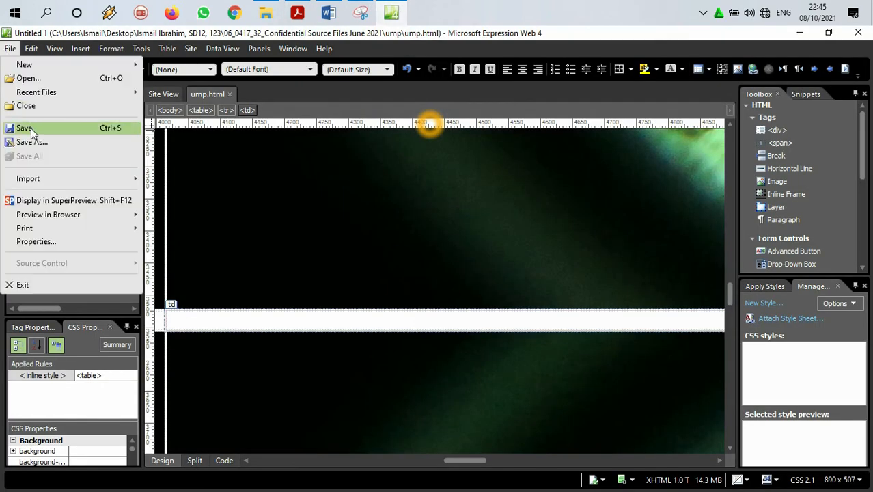
left_click(31, 127)
left_click(12, 50)
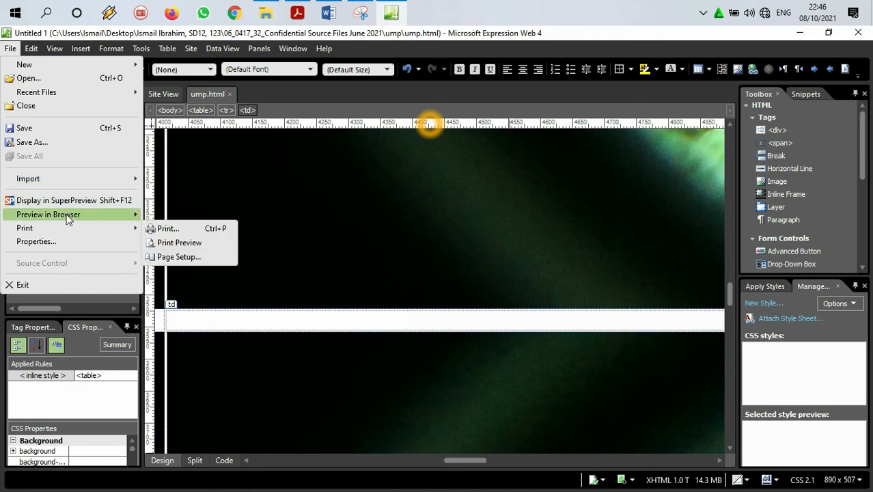
mouse_move(65, 214)
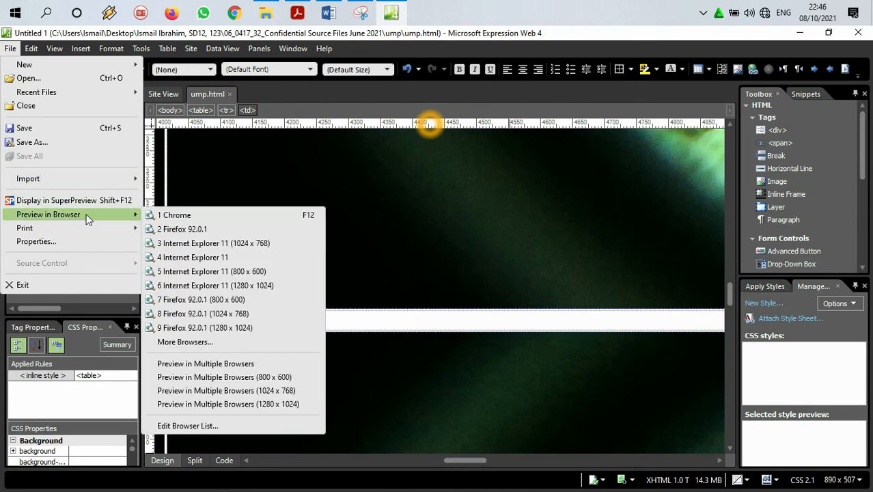
left_click(202, 245)
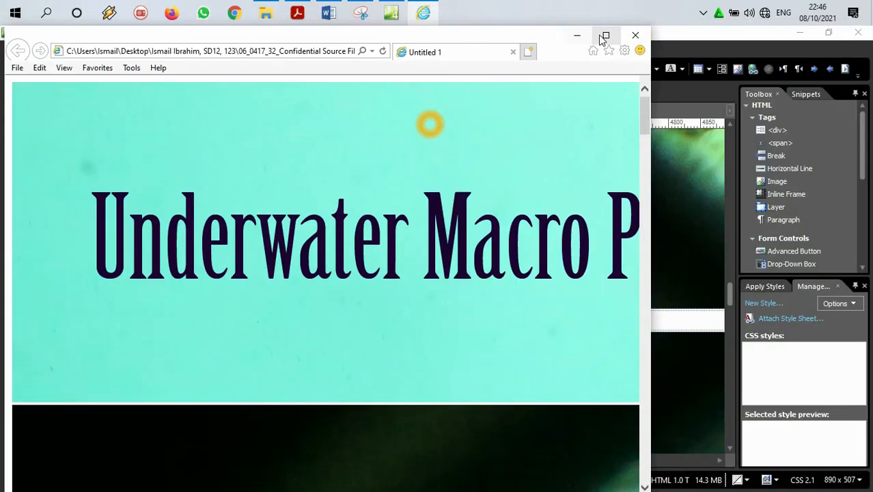
left_click(604, 36)
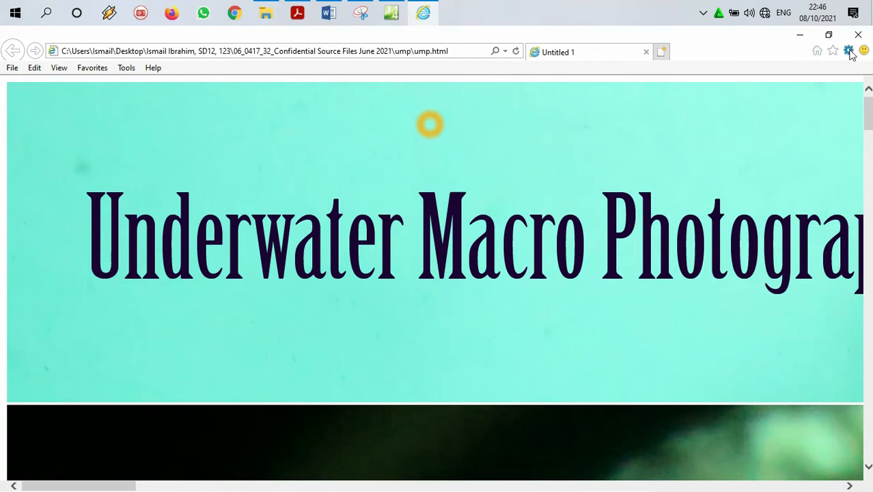
Step: Reduce the browser preview's zoom to 50% and then to a custom level of 15%
left_click(848, 51)
mouse_move(721, 101)
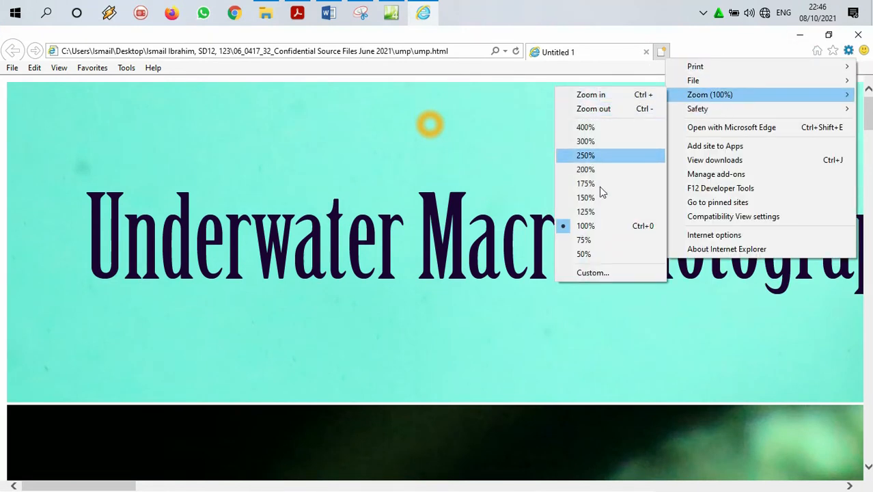
left_click(592, 253)
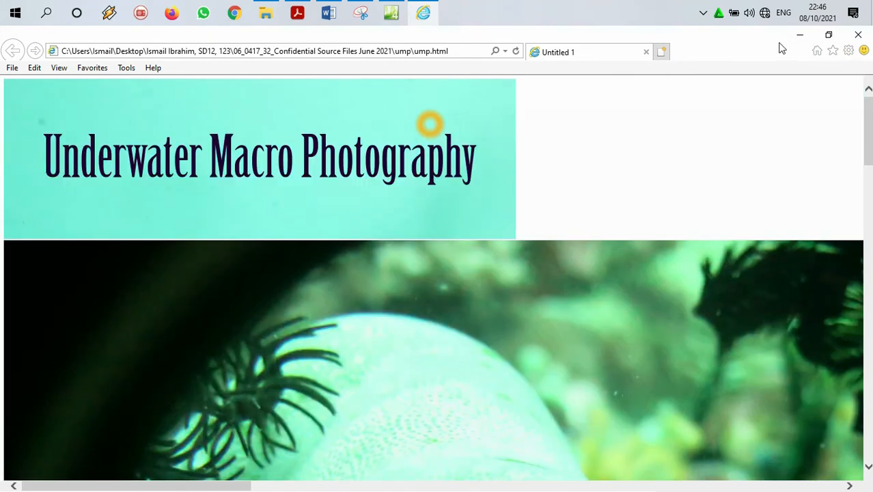
left_click(848, 51)
mouse_move(731, 98)
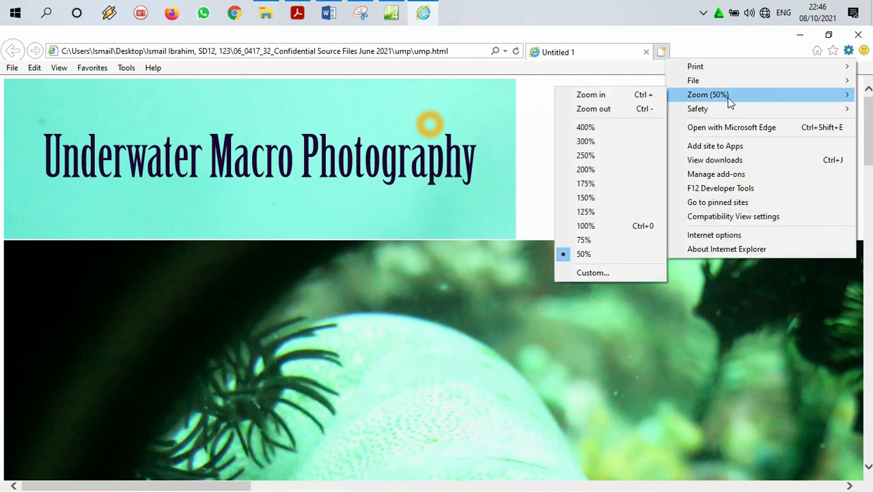
left_click(596, 273)
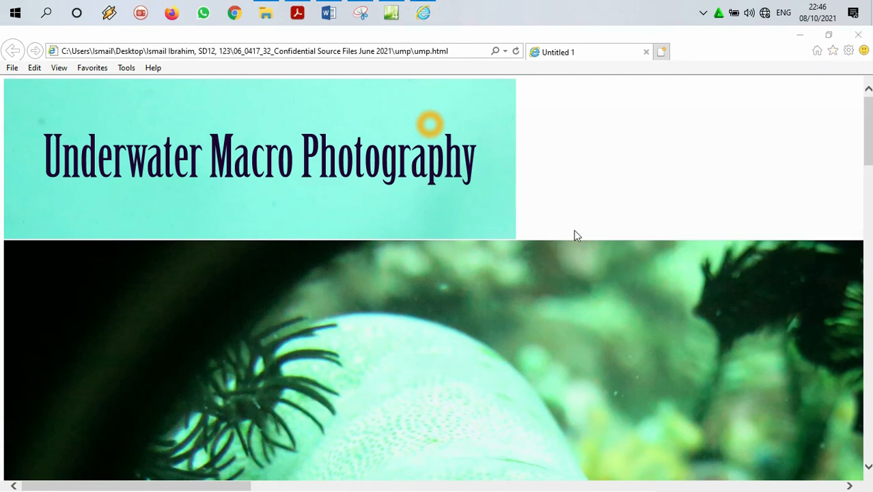
left_click(457, 255)
left_click_drag(458, 254, 418, 259)
type("15")
left_click(442, 286)
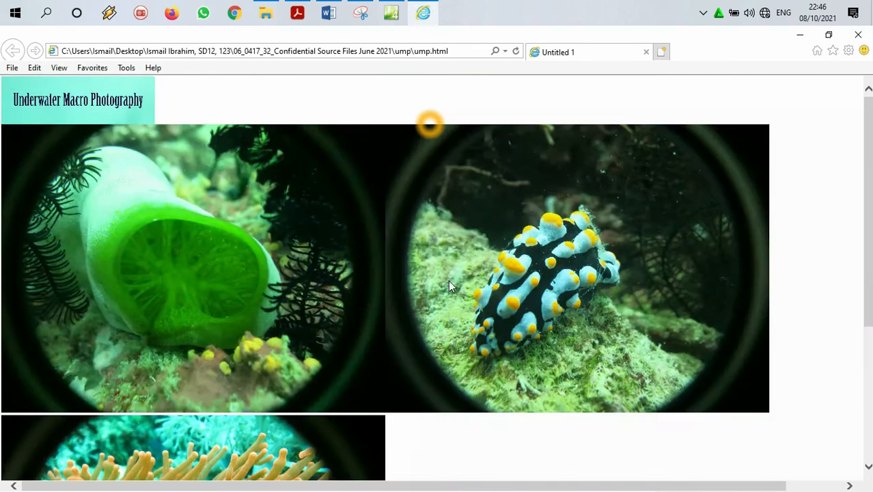
Step: Set the preview's custom zoom to 10% and look over all the images in the table
left_click(848, 51)
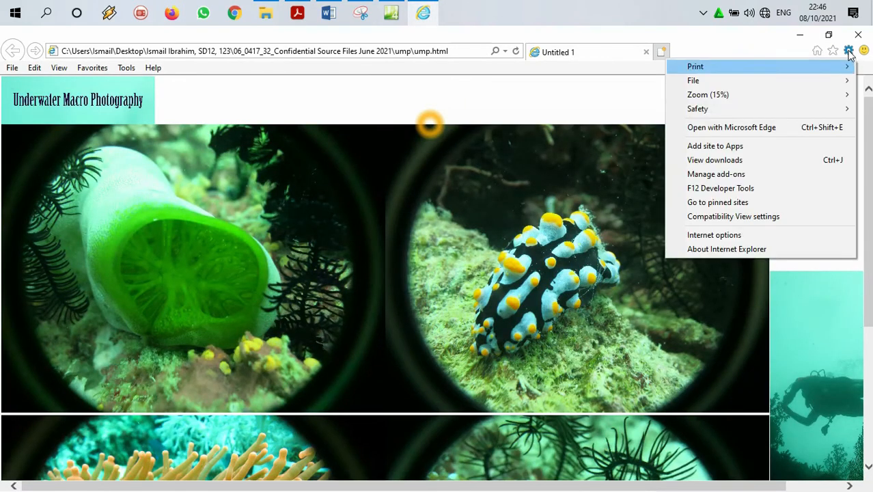
mouse_move(769, 101)
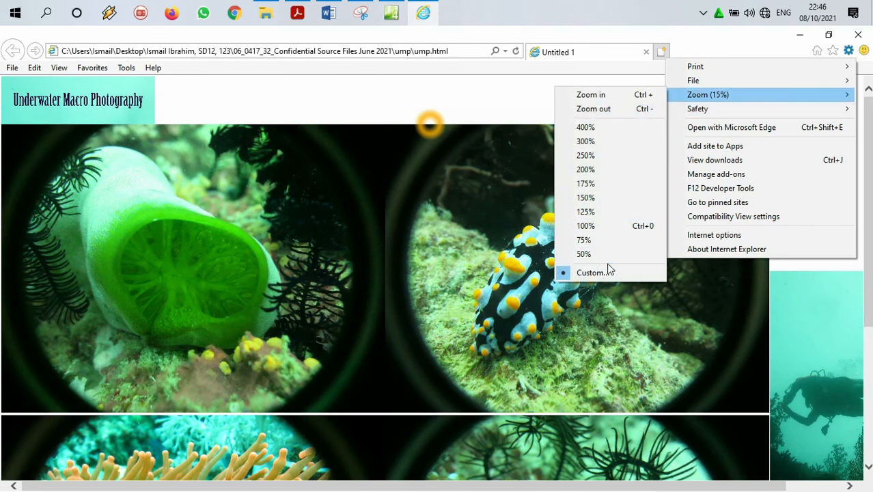
left_click(598, 271)
type("100")
left_click(450, 286)
scroll(584, 201, "down", 1)
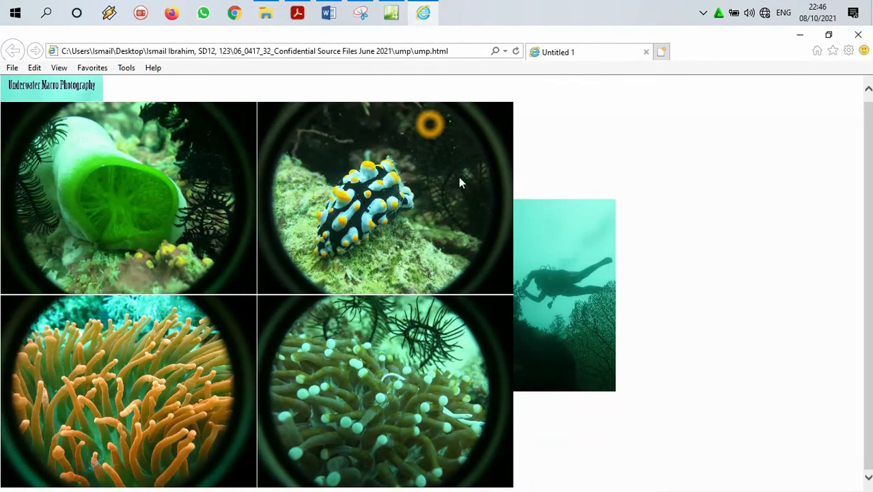
scroll(557, 237, "up", 1)
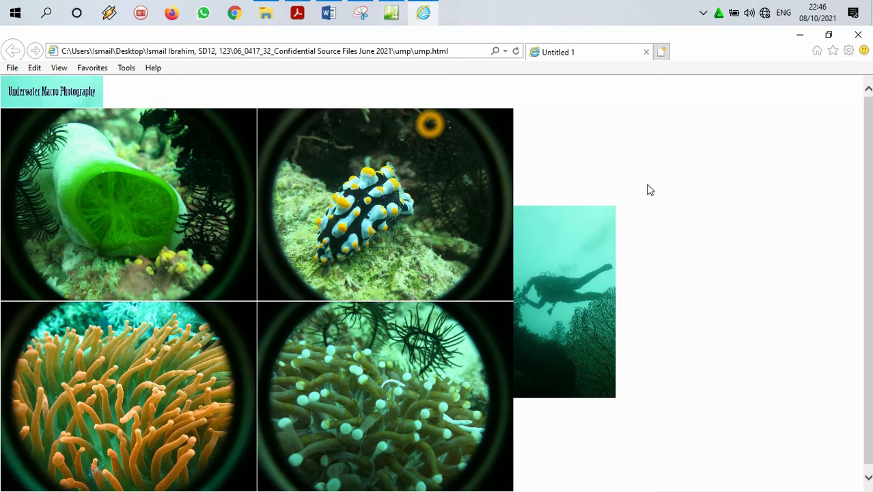
Step: Minimize the browser, switch to Acrobat Reader and highlight the word "inline" in step 4
left_click(800, 34)
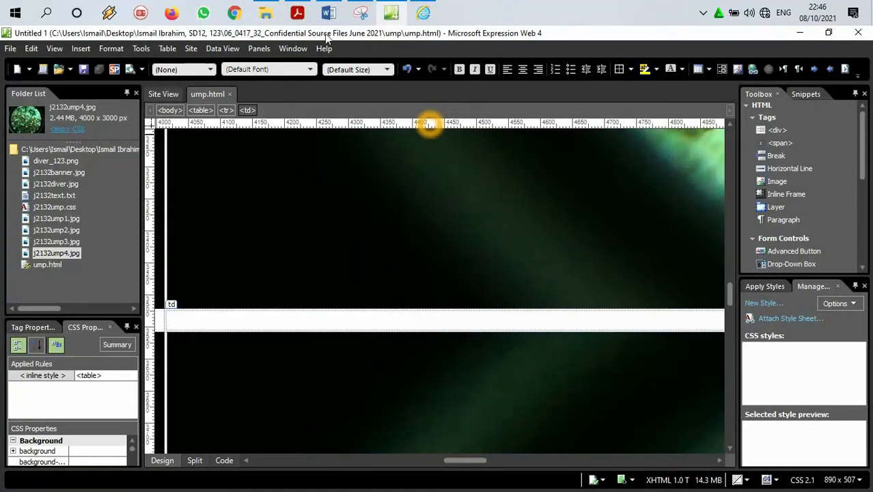
left_click(297, 12)
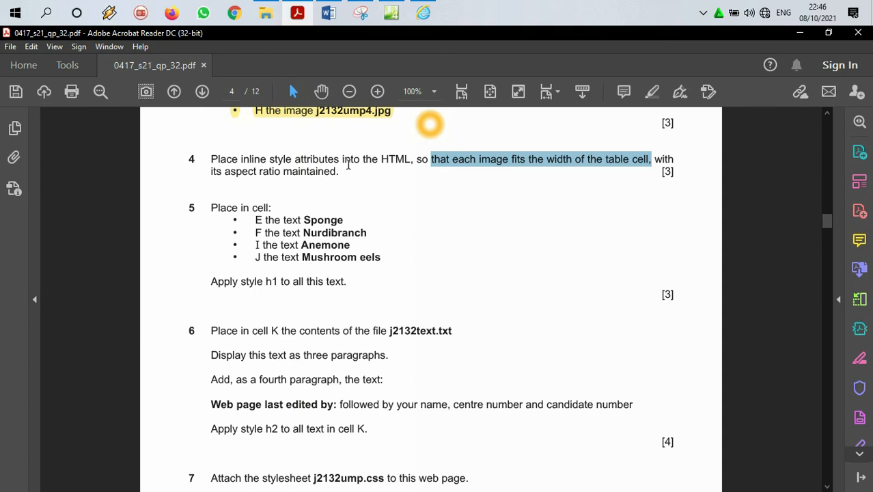
left_click_drag(267, 158, 240, 158)
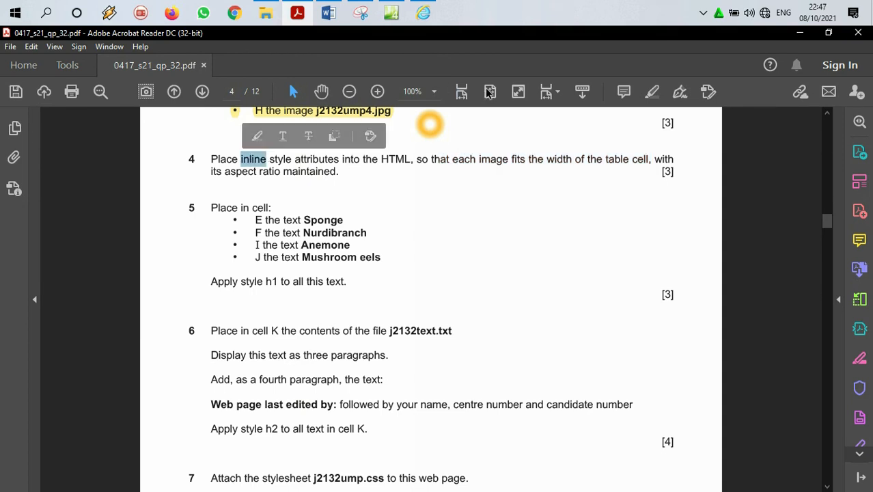
left_click(653, 96)
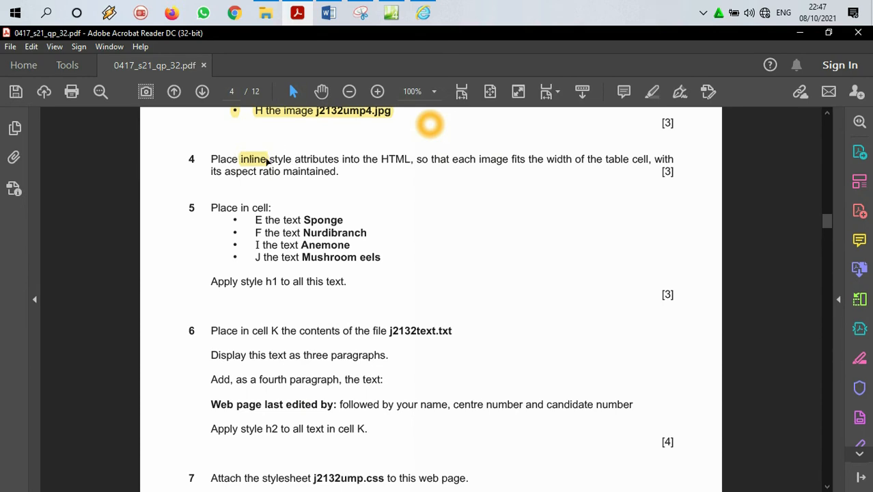
Step: Review the images listed in step 3 against step 4's requirement to fit each one to its table cell's width
scroll(272, 177, "up", 4)
left_click(329, 196)
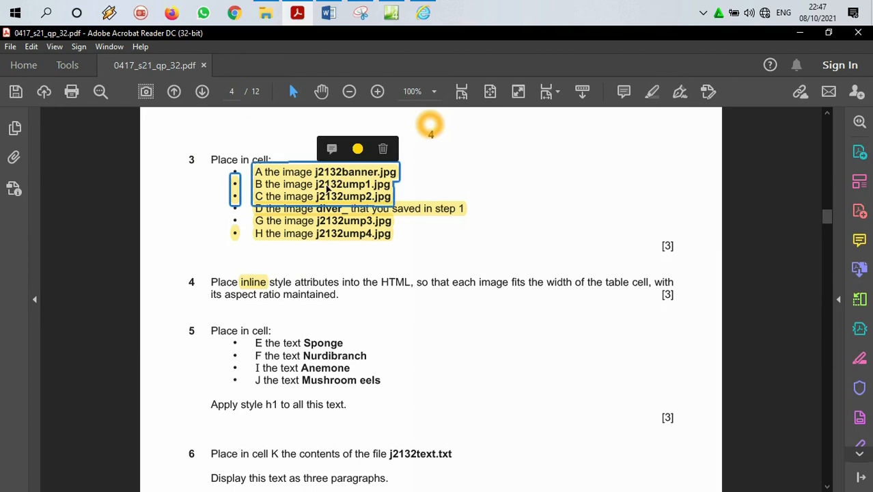
left_click(331, 208)
left_click(330, 231)
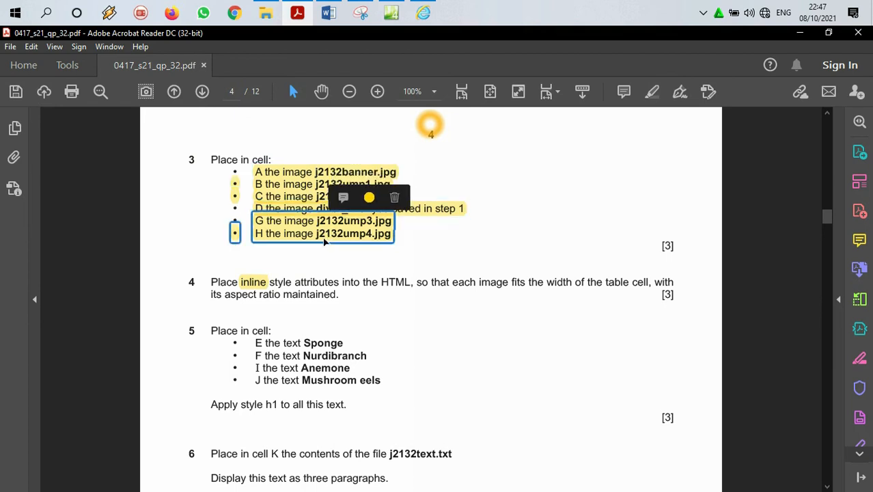
scroll(267, 290, "down", 2)
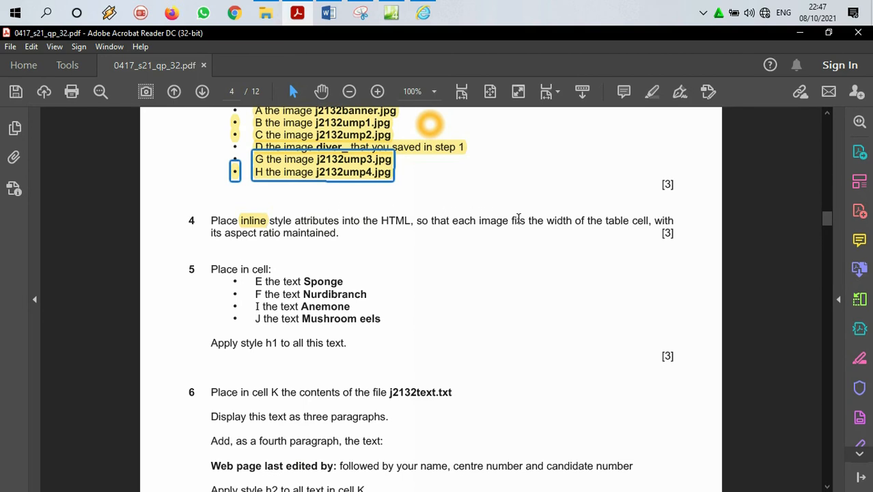
left_click_drag(546, 220, 580, 219)
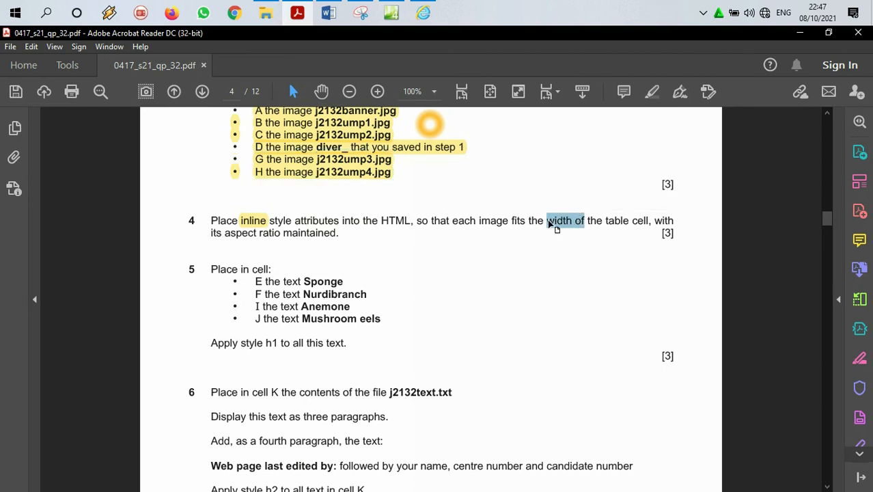
left_click(549, 220)
scroll(404, 196, "up", 2)
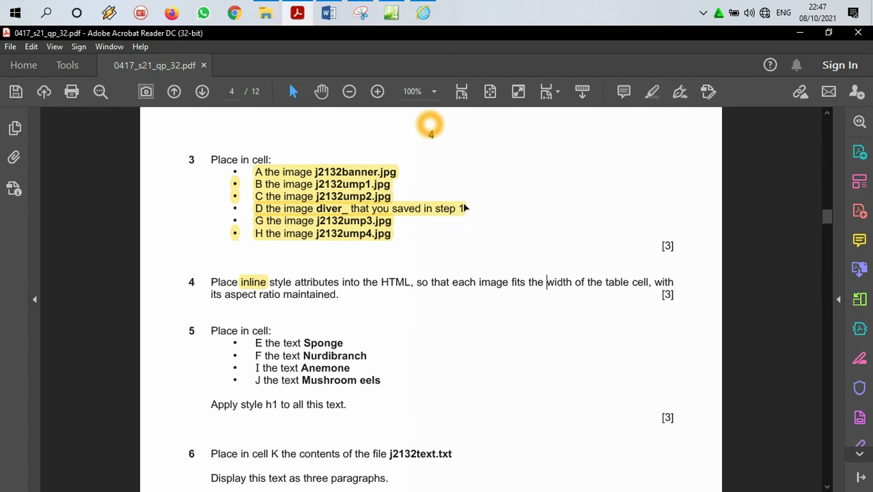
left_click(344, 169)
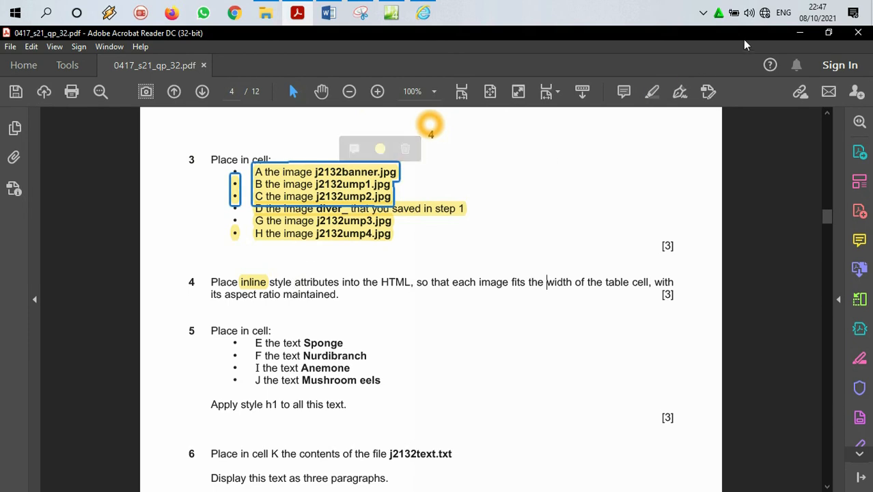
Step: Return to Expression Web, select the banner image at the start of the page and show its HTML code
left_click(799, 32)
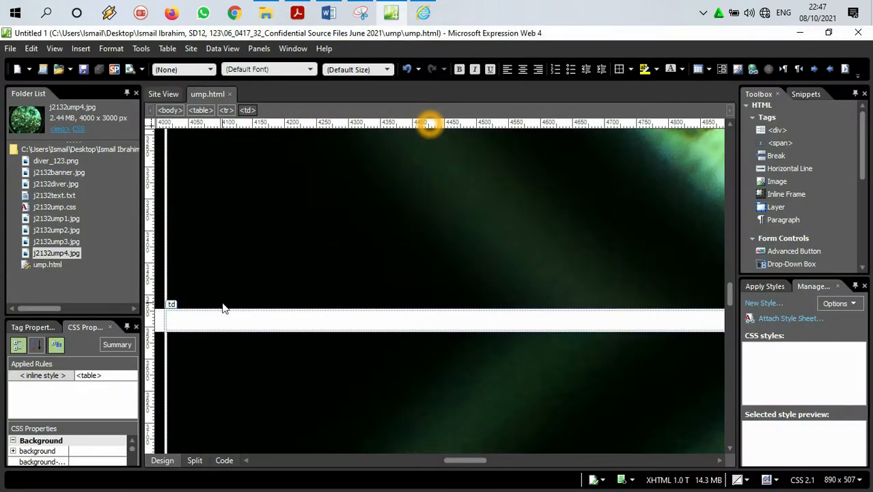
scroll(176, 281, "up", 10)
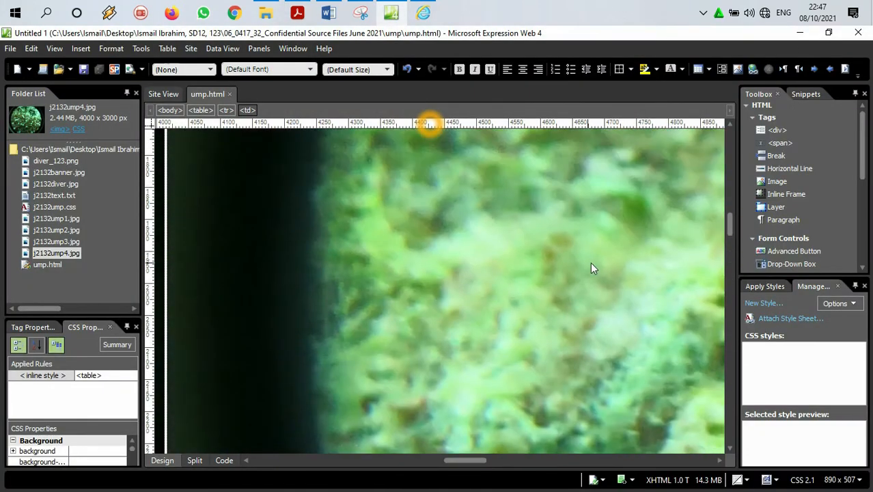
left_click_drag(730, 223, 735, 124)
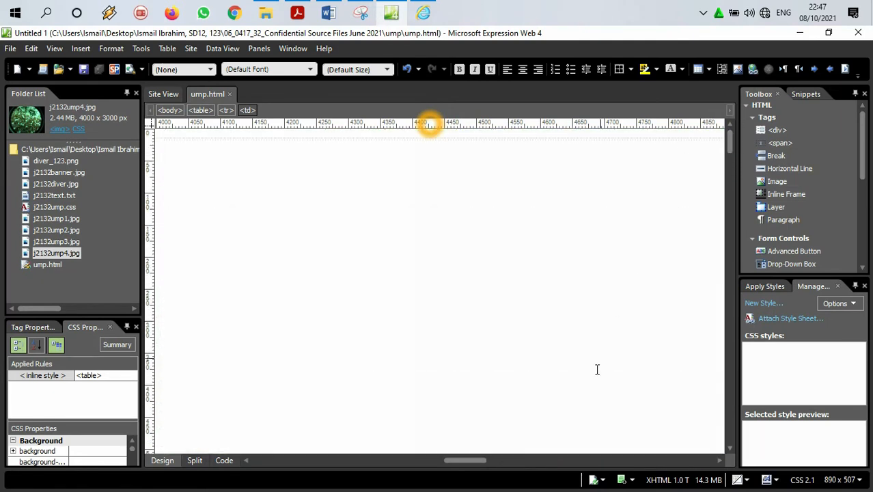
left_click_drag(450, 461, 283, 461)
left_click(333, 331)
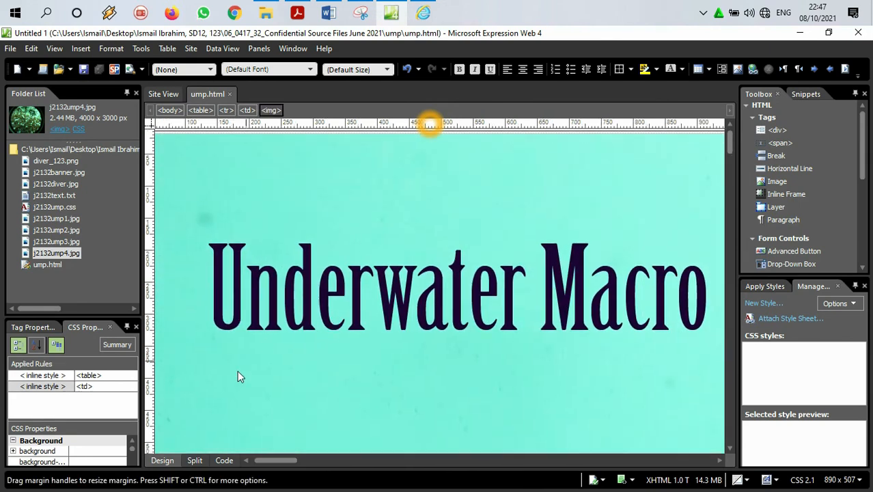
left_click(224, 460)
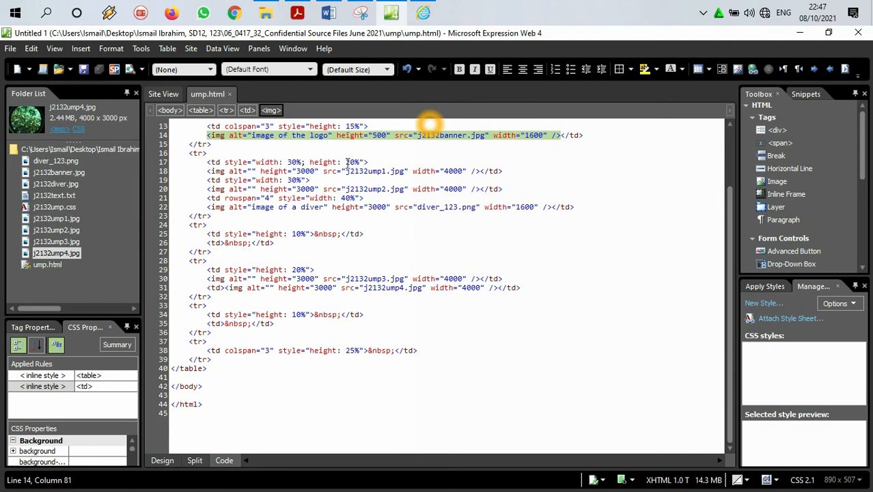
Step: Delete the height and width attributes from the j2132banner.jpg image tag in the code
scroll(347, 163, "up", 2)
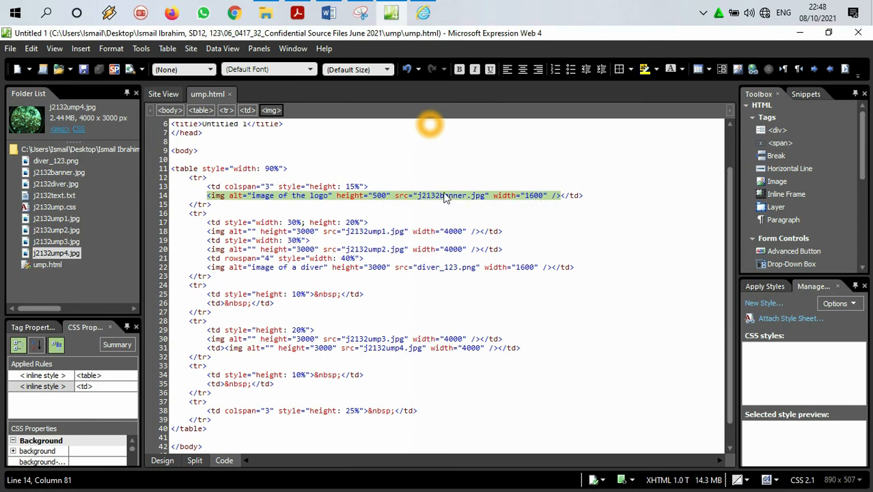
left_click(493, 195)
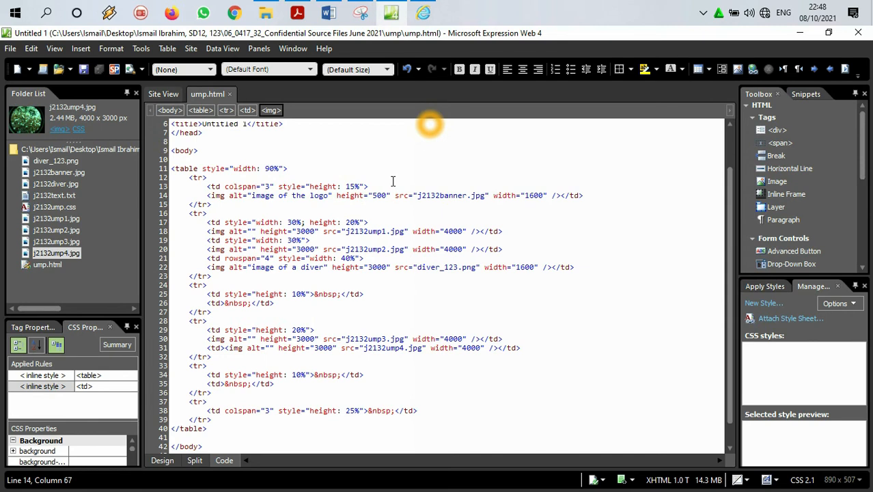
left_click_drag(394, 194, 333, 193)
key("Delete")
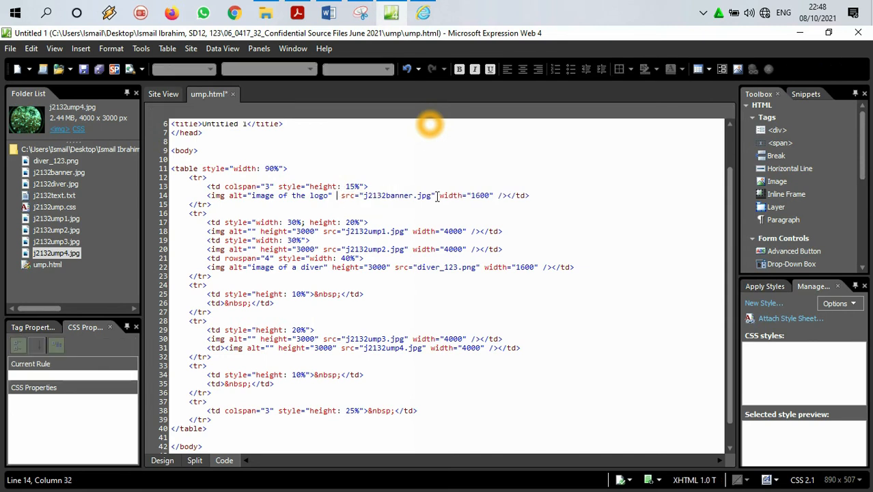
left_click_drag(493, 198, 441, 198)
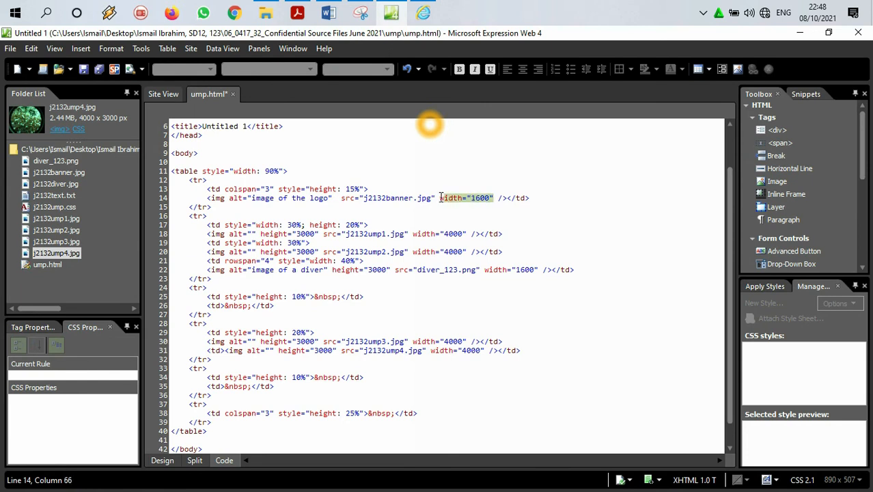
key("Delete")
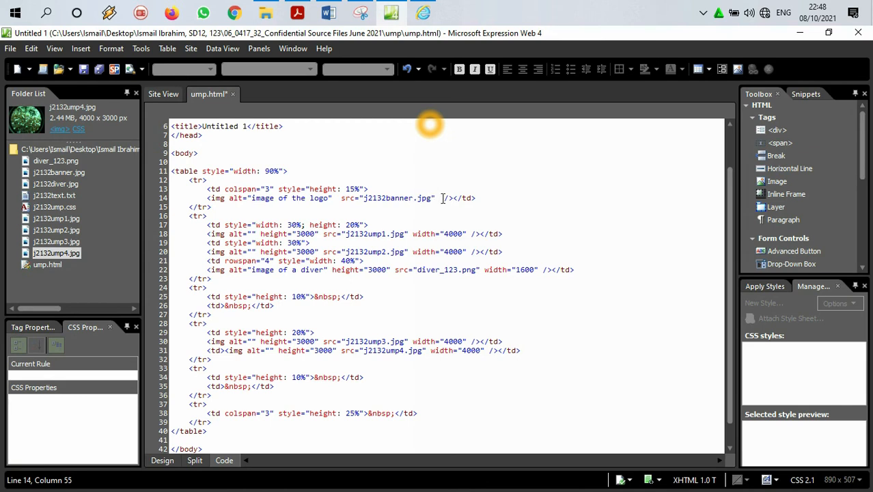
Step: Add the inline style style="width:100%" to the j2132banner.jpg image tag
type("style=\"")
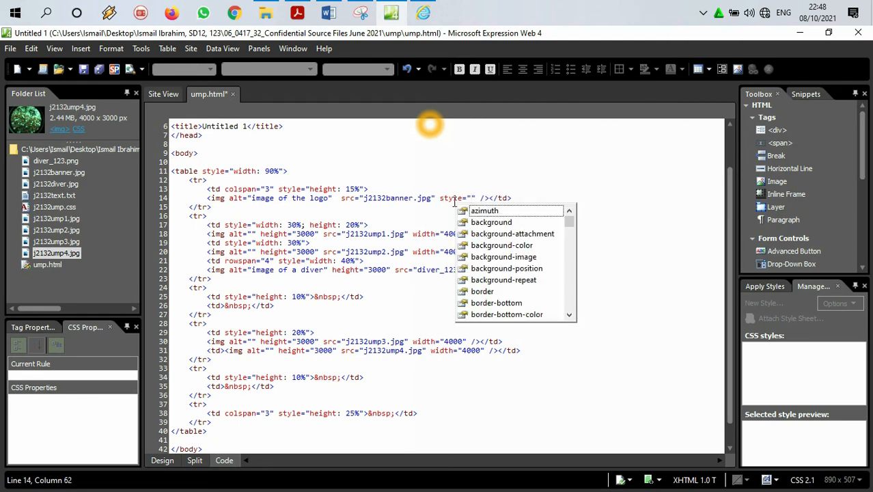
type("w")
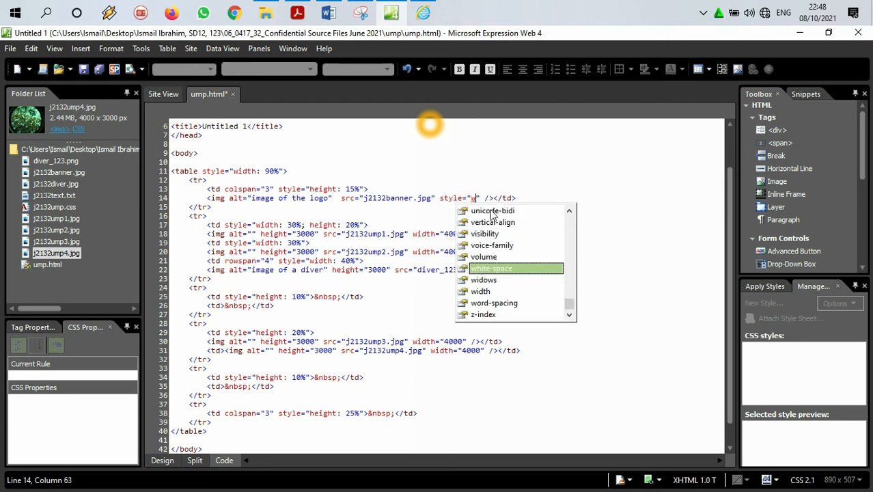
double_click(482, 291)
type("100")
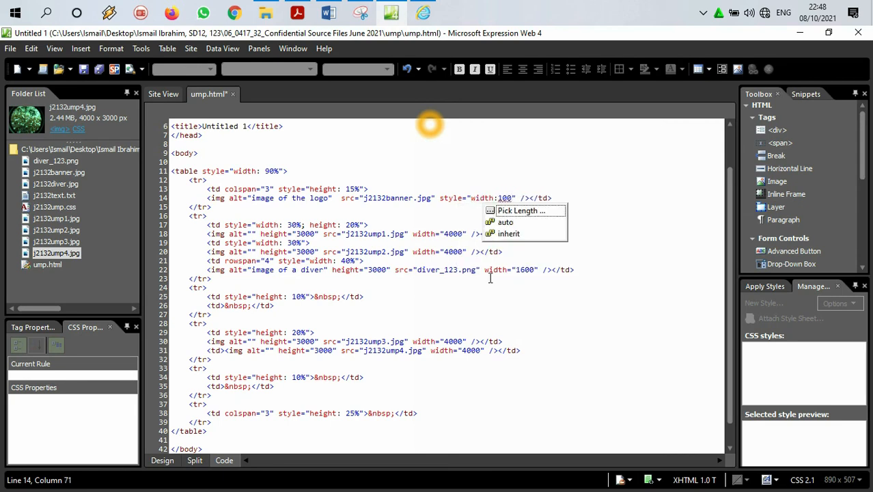
type("%")
left_click(551, 183)
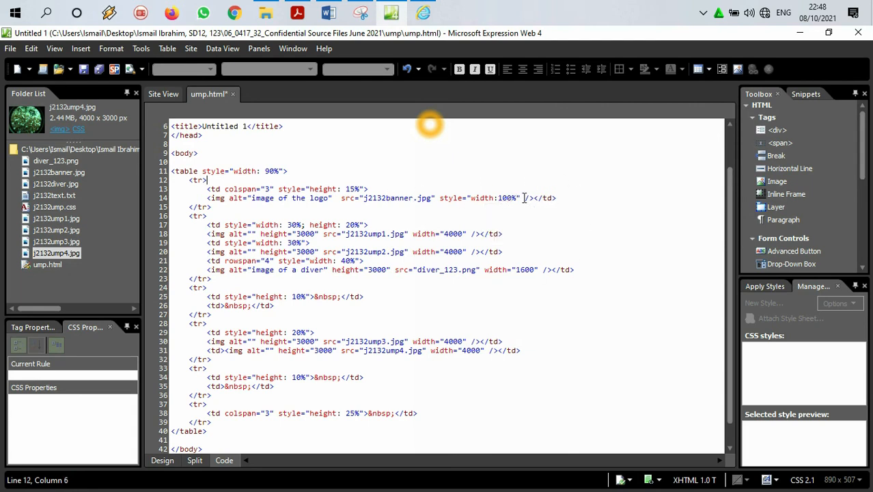
Step: Copy the style="width:100%" attribute from the banner image tag
left_click_drag(520, 197, 440, 197)
right_click(453, 201)
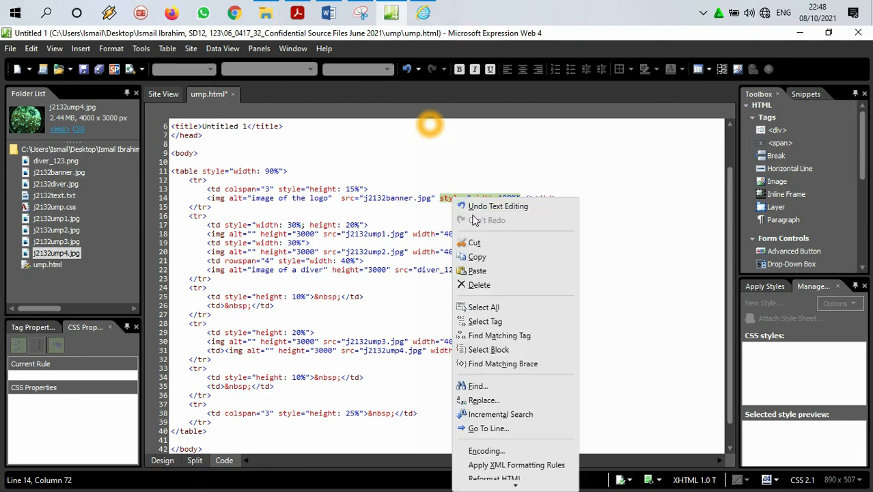
left_click(474, 254)
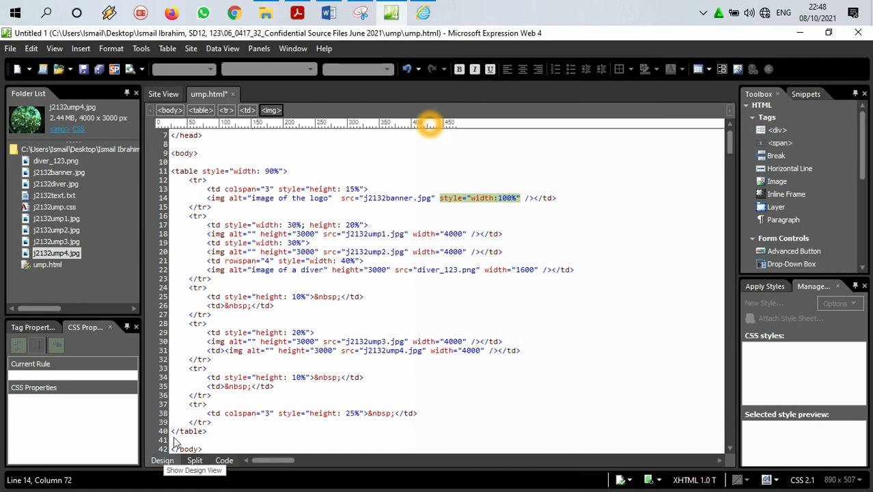
Step: Look over the page images in Design view, then return to the HTML code
left_click(164, 460)
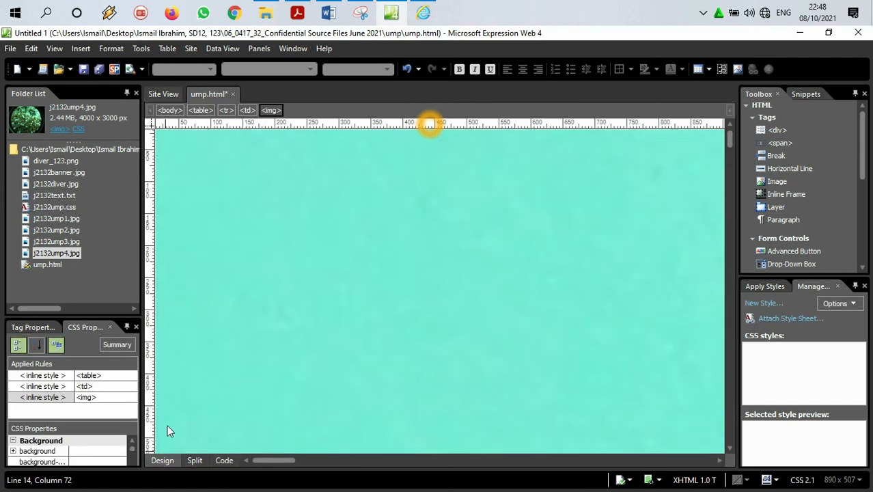
scroll(298, 261, "down", 20)
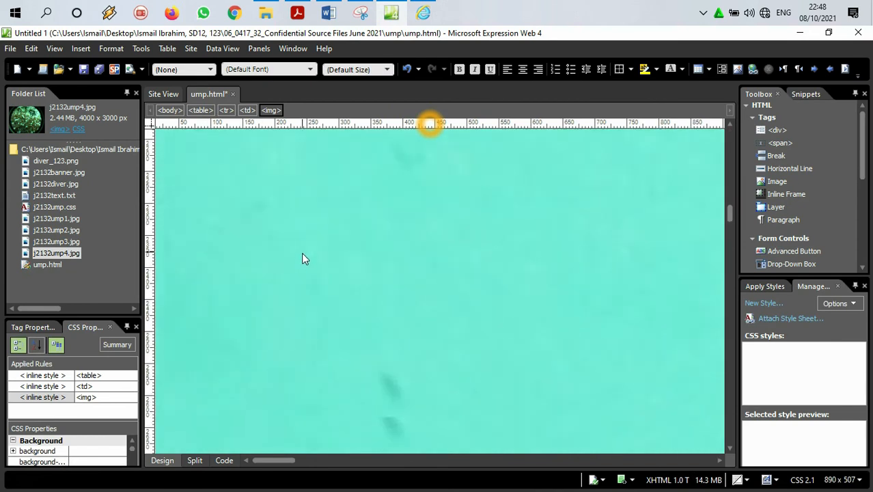
left_click(310, 258)
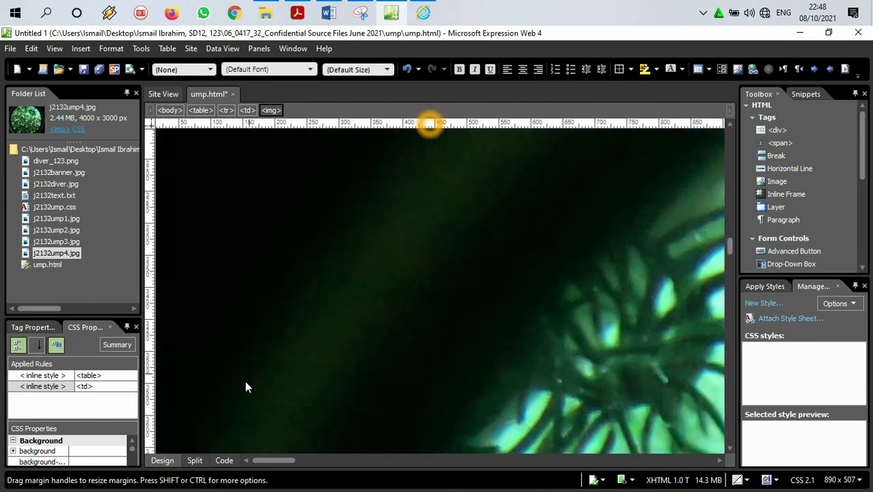
left_click(224, 461)
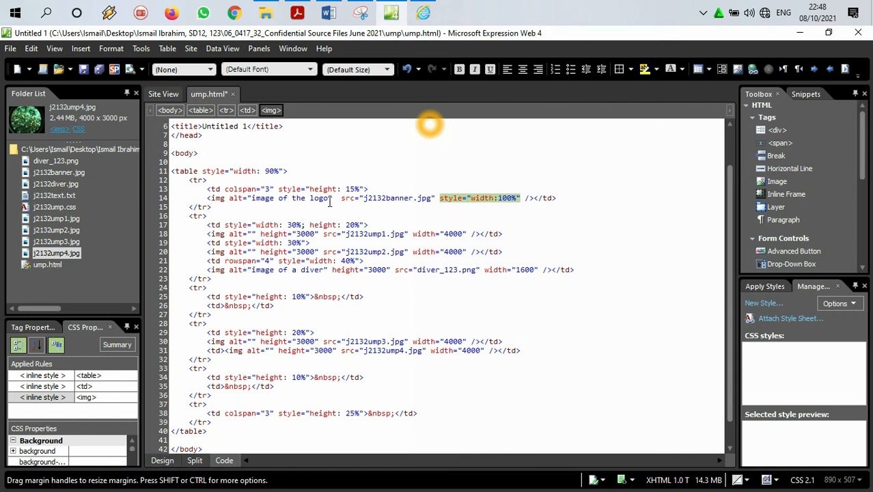
Step: Replace the height and width attributes of the j2132ump1.jpg image tag with the copied style="width:100%"
left_click(219, 199)
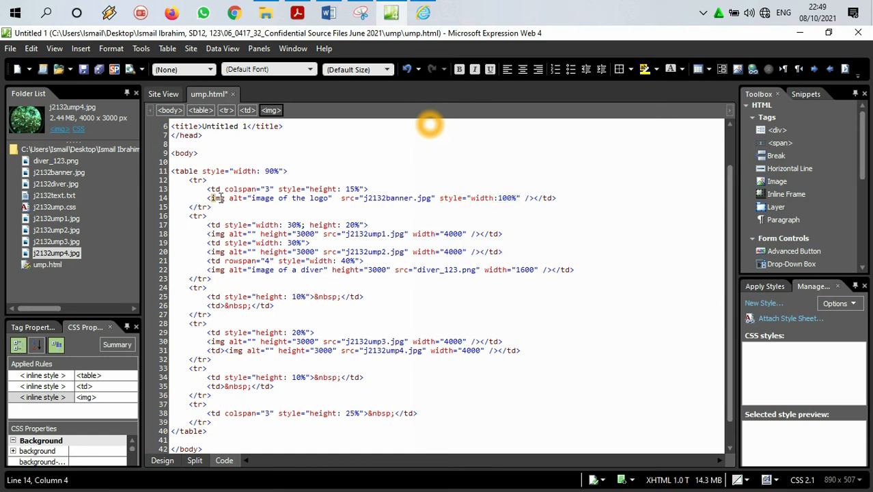
left_click(214, 232)
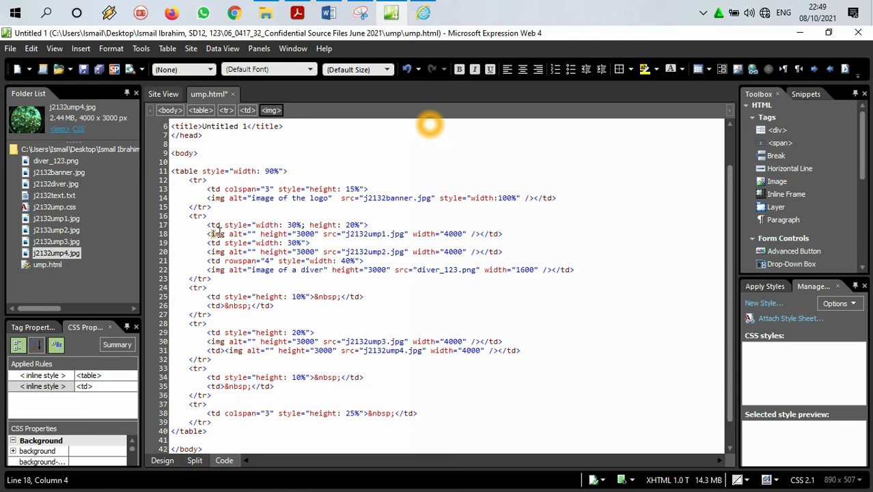
left_click_drag(260, 234, 320, 235)
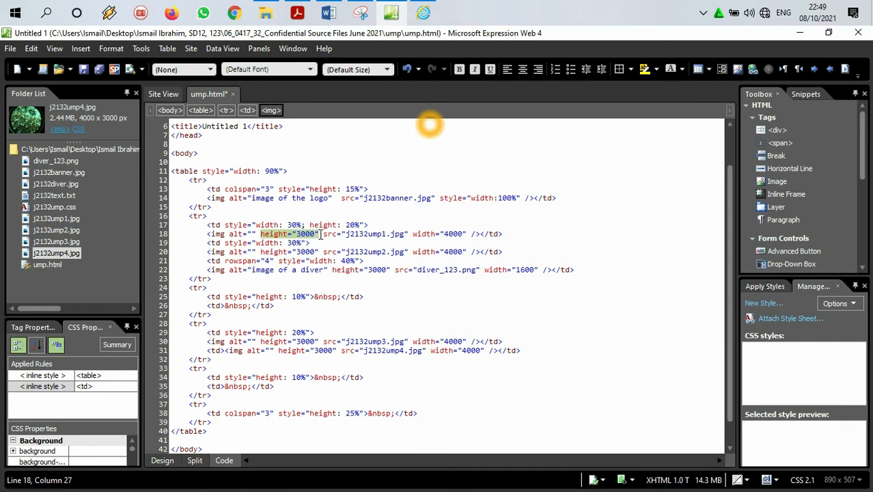
left_click_drag(413, 234, 356, 232)
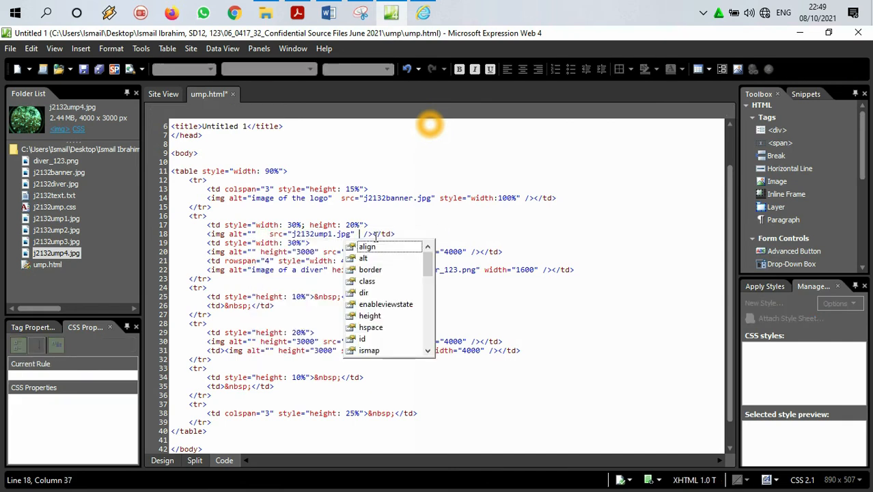
key("ctrl+v")
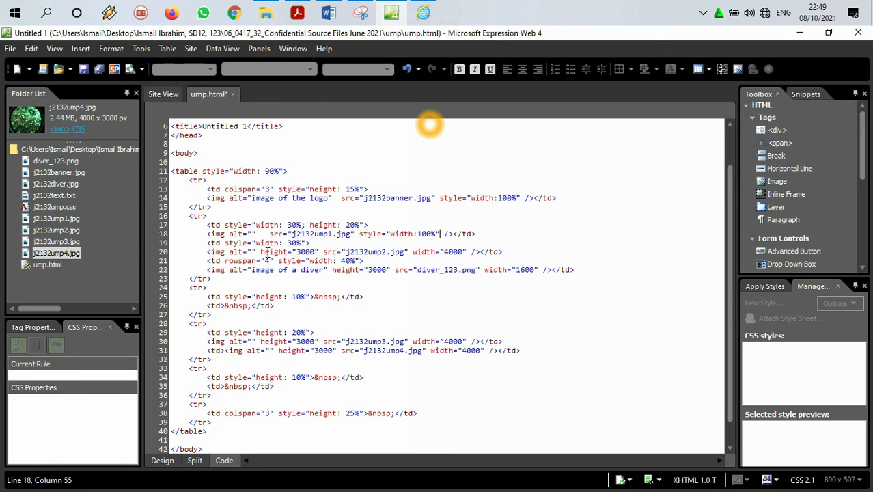
Step: Replace the height and width attributes of the j2132ump2.jpg image tag with the copied style="width:100%"
left_click_drag(259, 253, 315, 253)
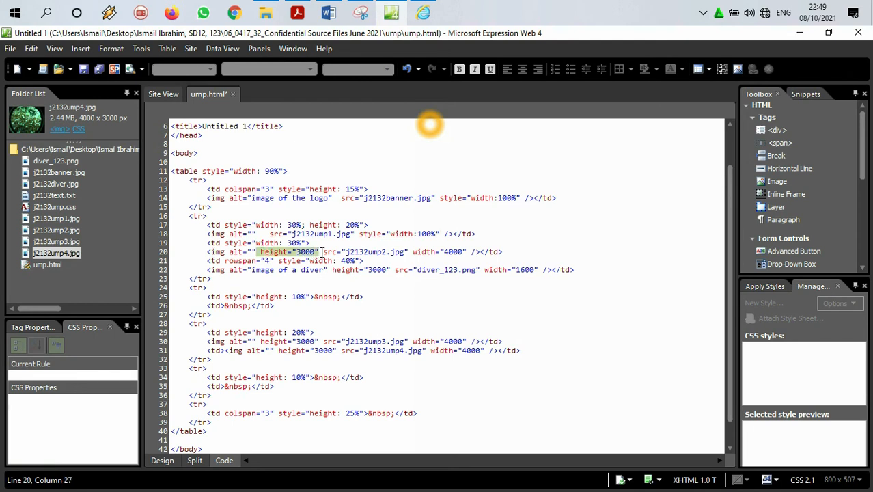
left_click_drag(354, 252, 413, 252)
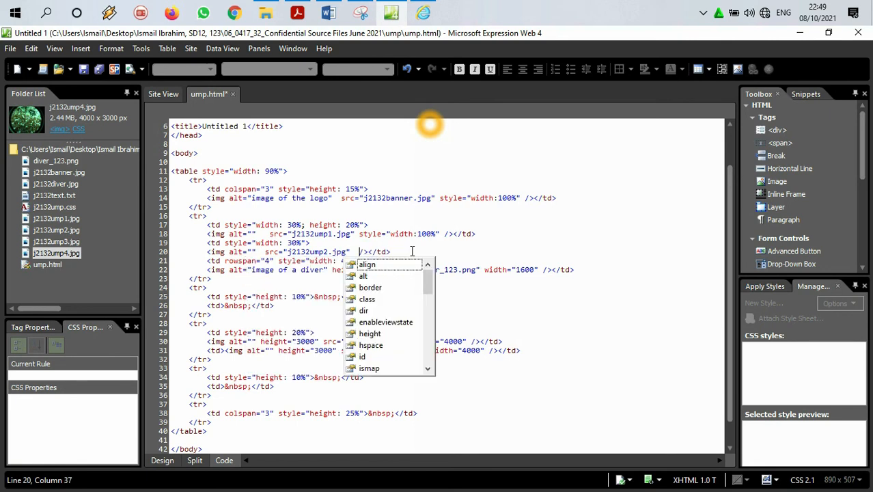
key("ctrl+v")
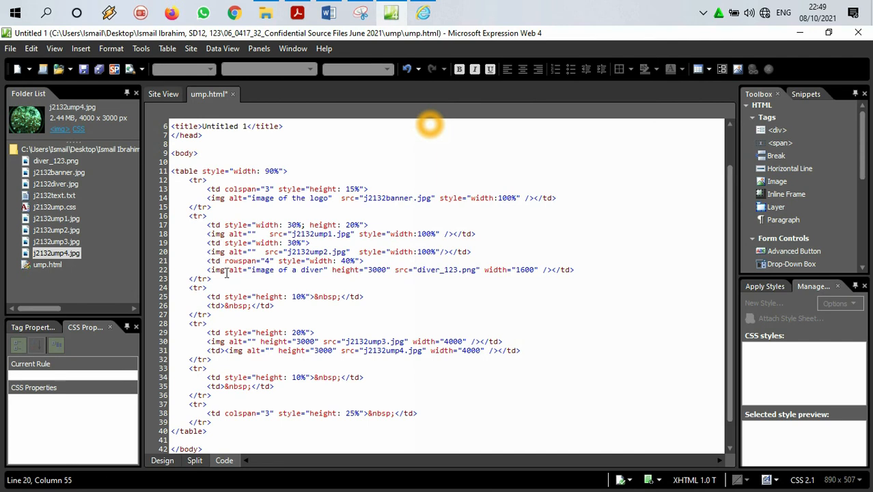
Step: Replace the height and width attributes of the diver_123.png image tag with the copied style="width:100%"
left_click_drag(332, 272, 478, 271)
key("Delete")
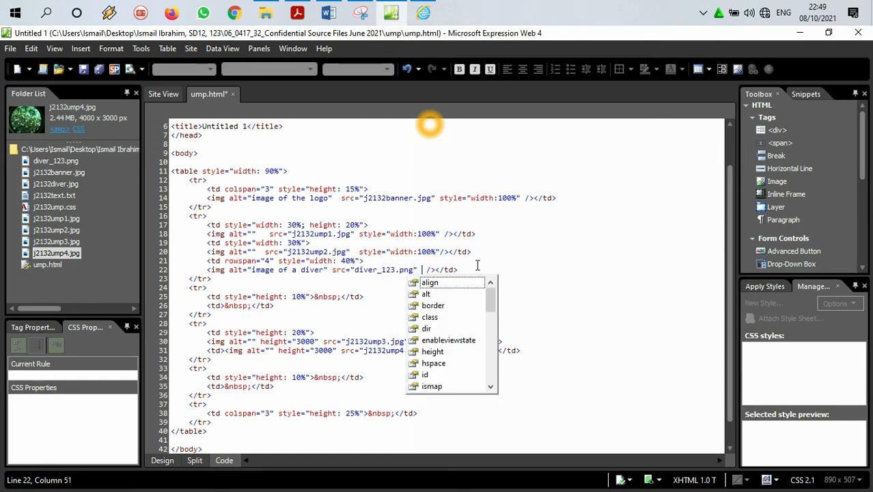
key("ctrl+v")
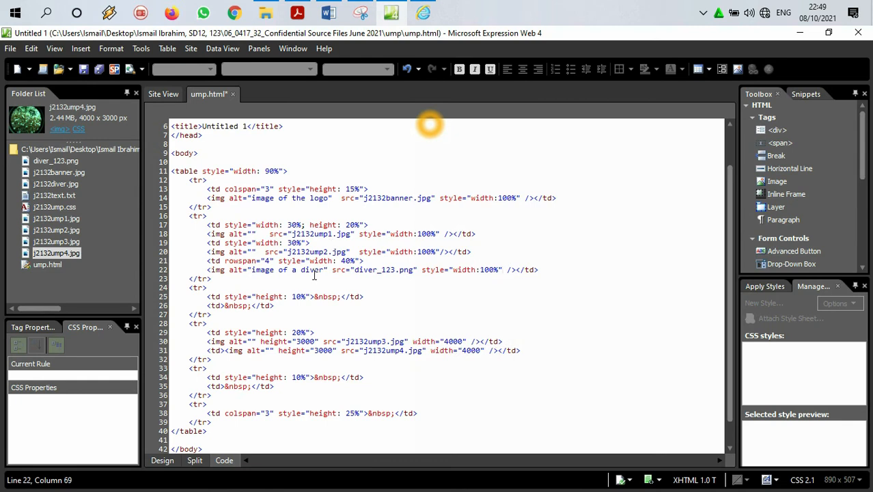
Step: Delete the height and width attributes from the j2132ump3.jpg image tag
scroll(318, 268, "down", 1)
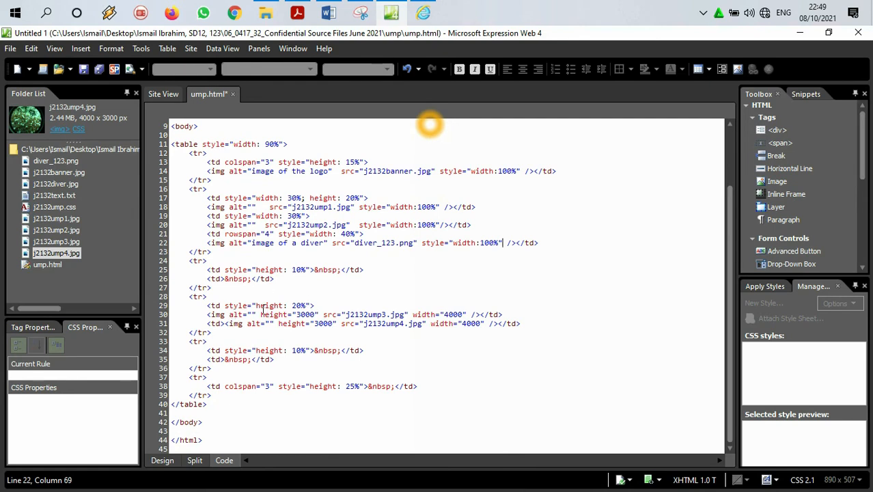
left_click_drag(262, 313, 319, 311)
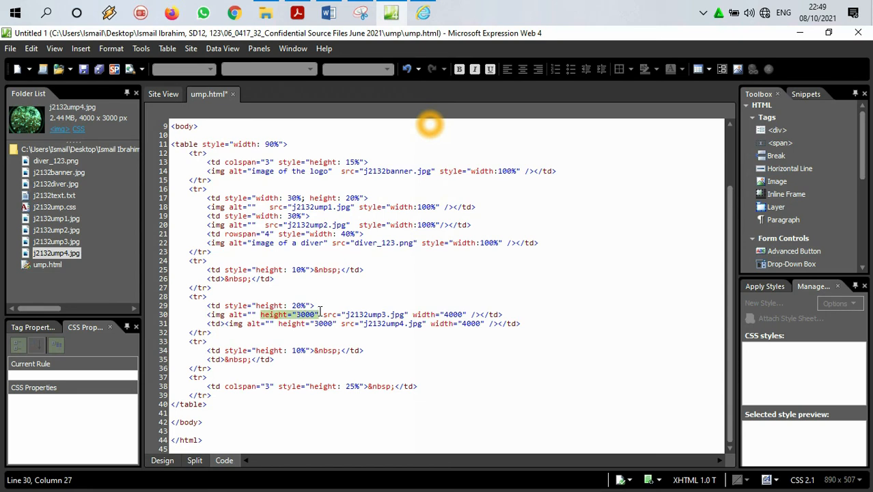
key("Delete")
left_click(349, 309)
left_click_drag(353, 314, 410, 313)
key("Delete")
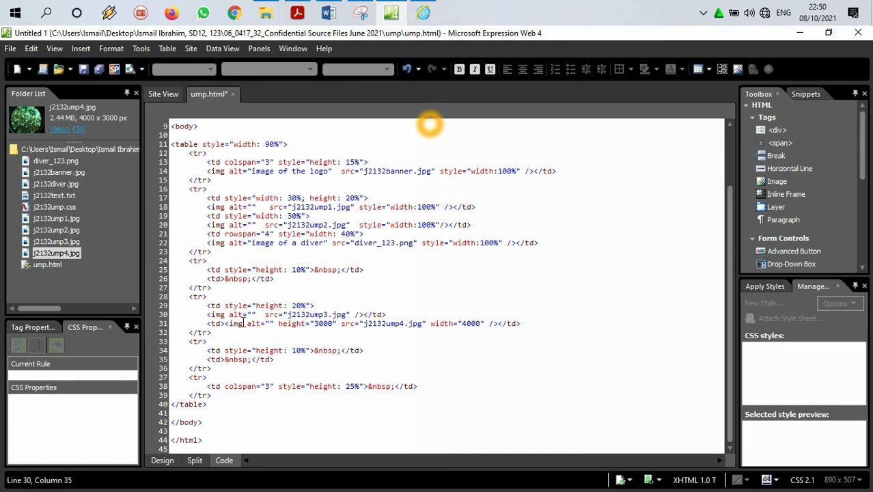
Step: Replace the height and width attributes of the j2132ump4.jpg image tag with style="width:100%", keeping the file name's closing quote
mouse_move(278, 323)
left_mouse_down()
mouse_move(337, 325)
mouse_move(278, 323)
left_mouse_up()
left_click_drag(377, 323, 429, 323)
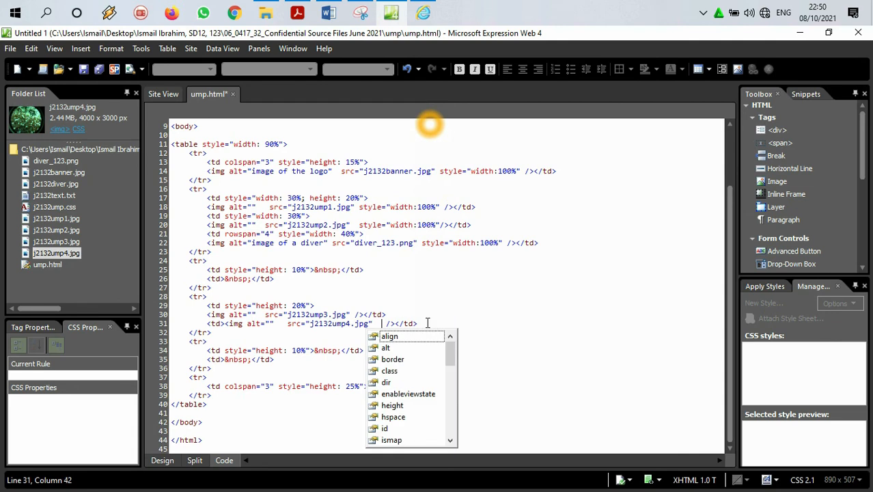
left_click(376, 324)
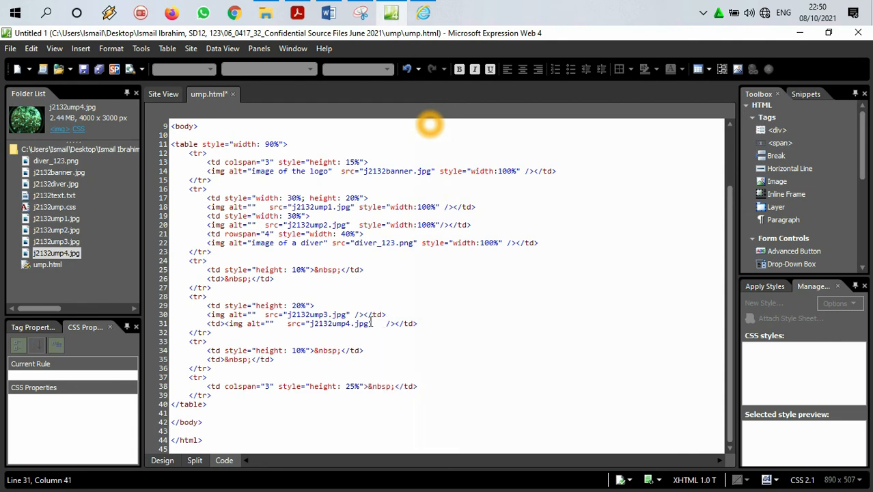
key("BackSpace")
key("BackSpace")
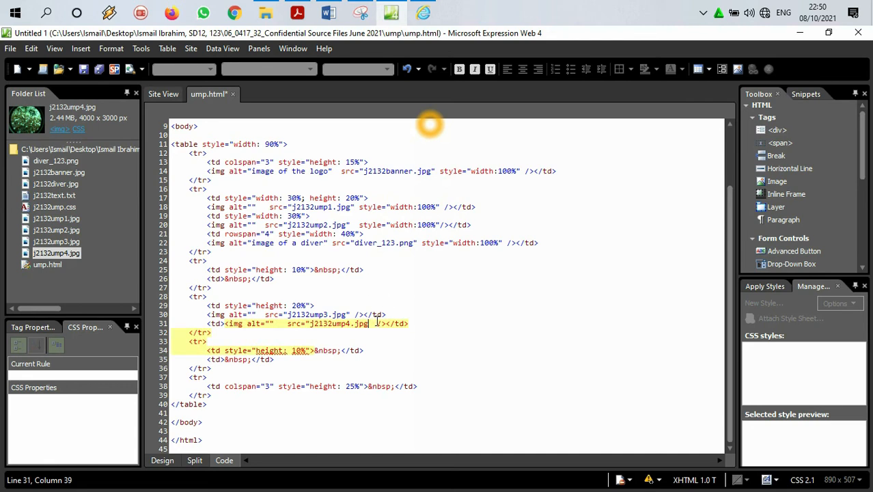
type("\"")
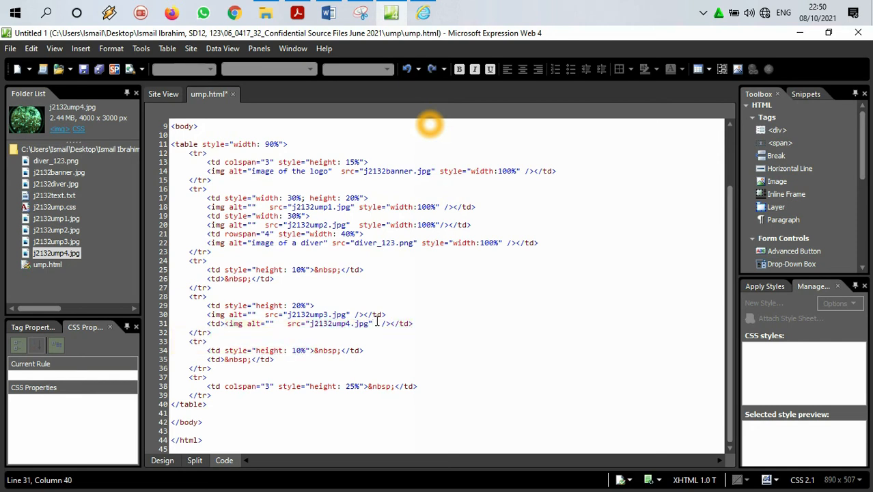
key("ctrl+v")
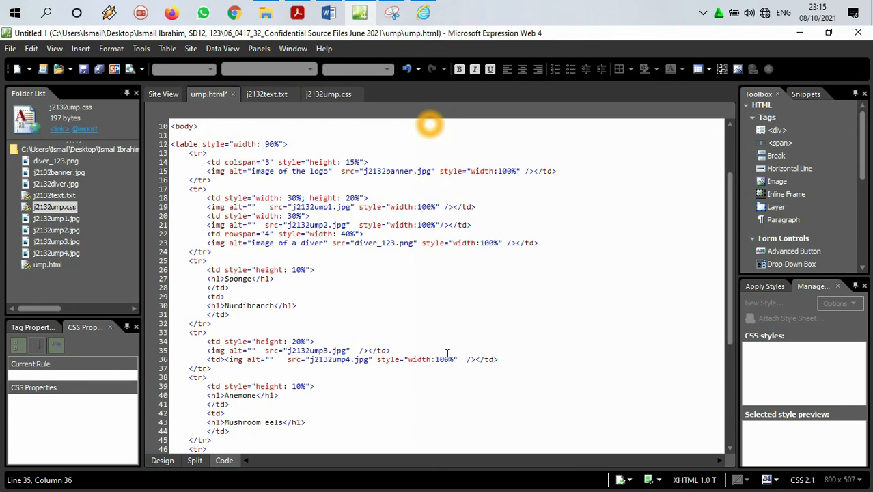
Step: Copy style="width:100%" from the j2132ump4.jpg image tag into the j2132ump3.jpg image tag and save the page
left_click_drag(458, 359, 380, 360)
key("ctrl+c")
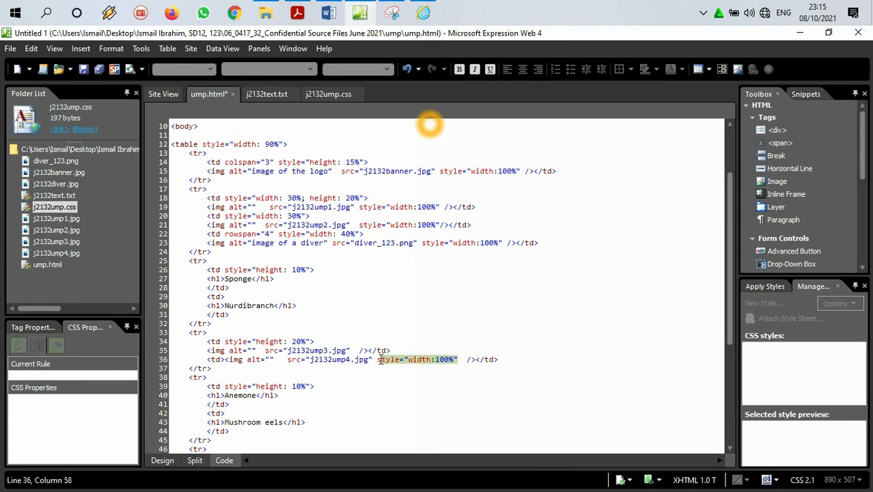
right_click(393, 363)
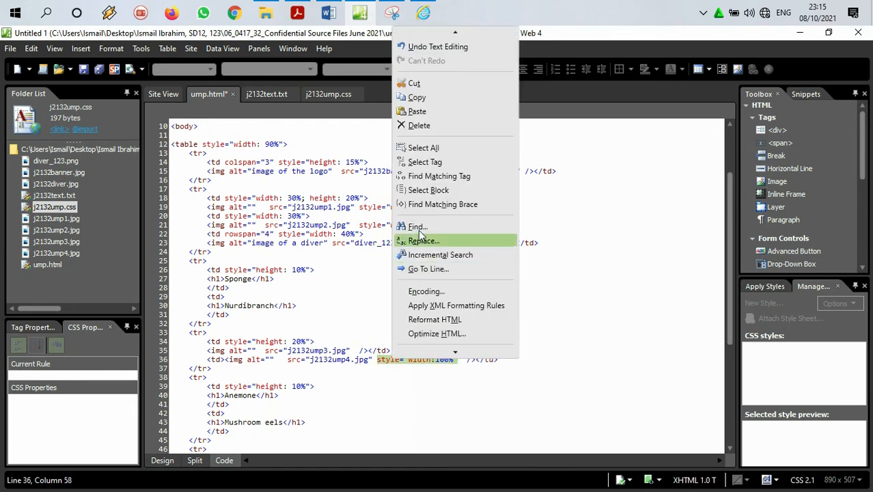
left_click(418, 97)
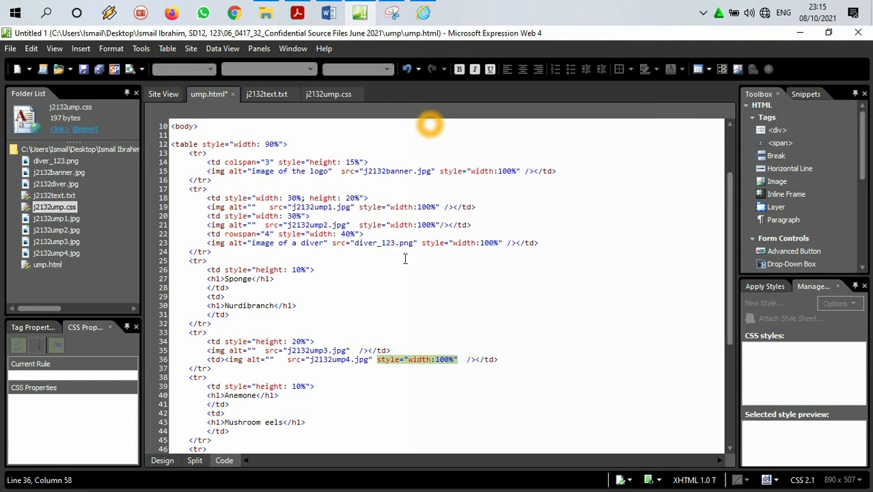
left_click(355, 350)
key("ctrl+v")
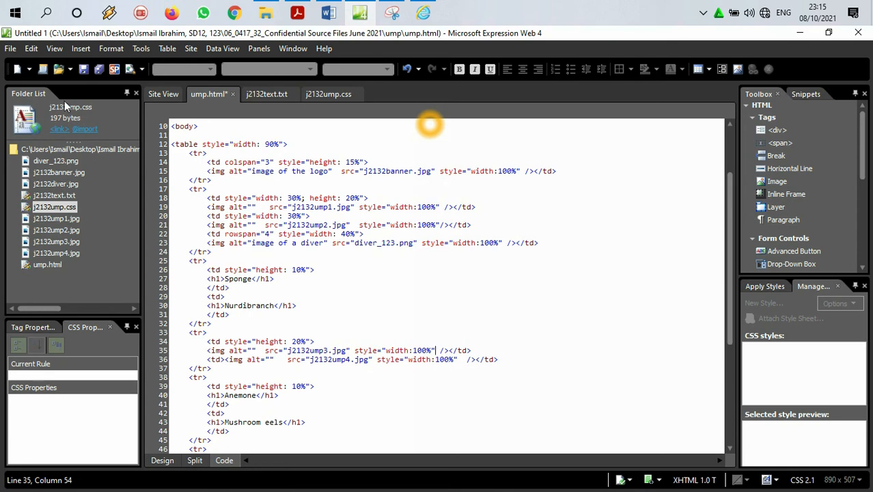
left_click(11, 49)
left_click(24, 128)
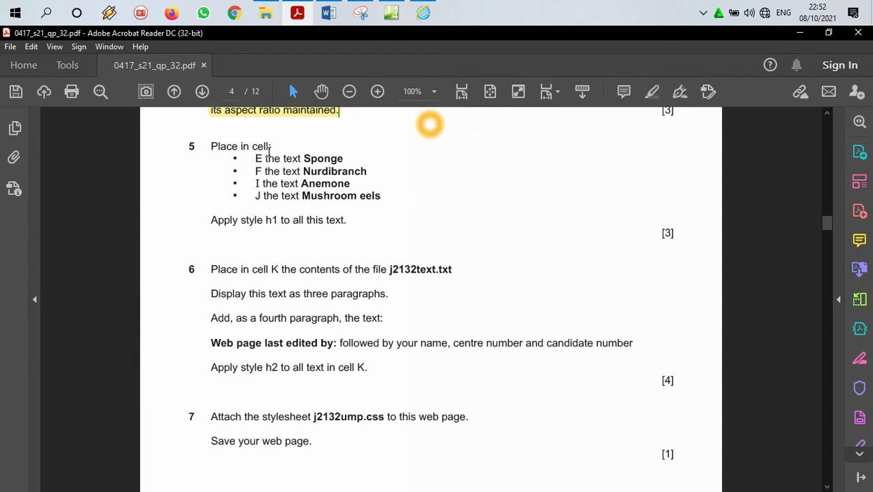
Step: Copy the word Sponge from question 5 of the exam paper PDF into cell E of the ump.html table in Expression Web's design view
mouse_move(306, 158)
left_mouse_down()
mouse_move(367, 172)
mouse_move(344, 157)
mouse_move(304, 158)
left_mouse_up()
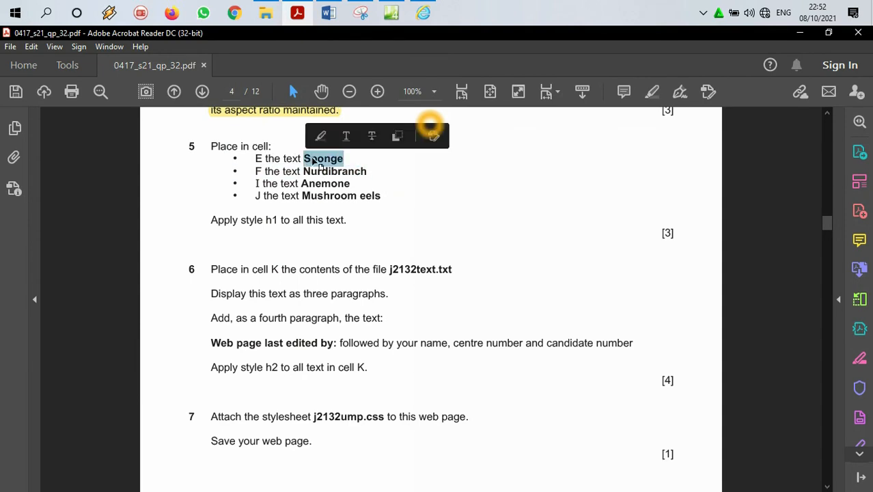
right_click(304, 160)
left_click(341, 175)
scroll(327, 261, "up", 15)
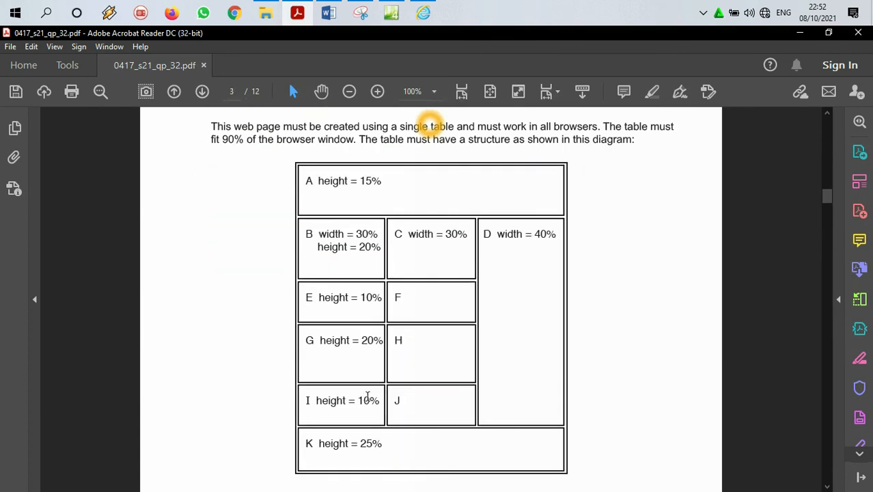
scroll(423, 355, "down", 10)
scroll(330, 299, "down", 3)
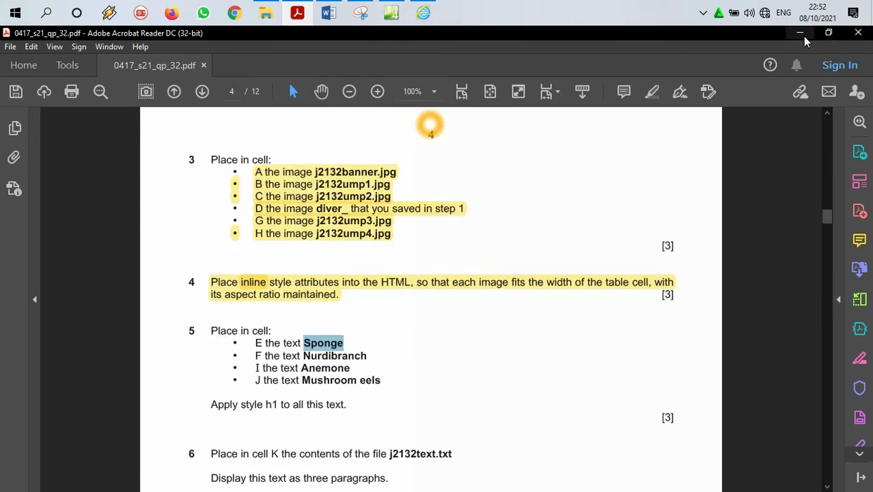
left_click(390, 13)
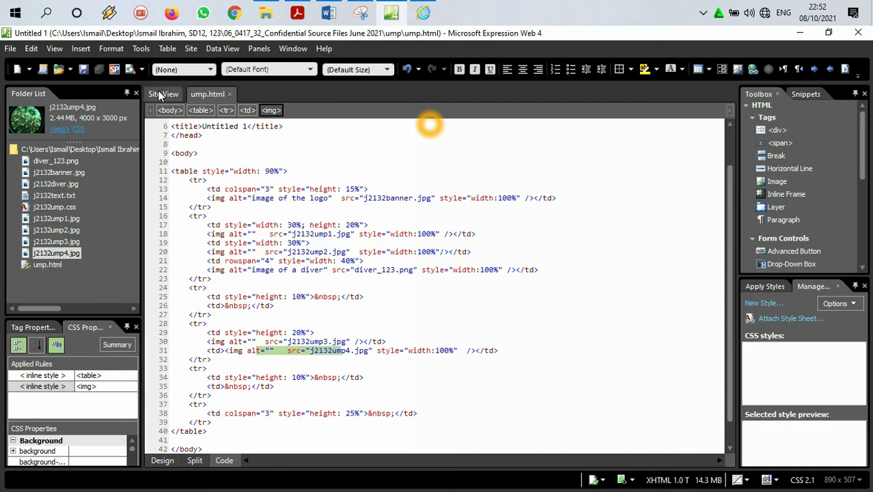
left_click(162, 459)
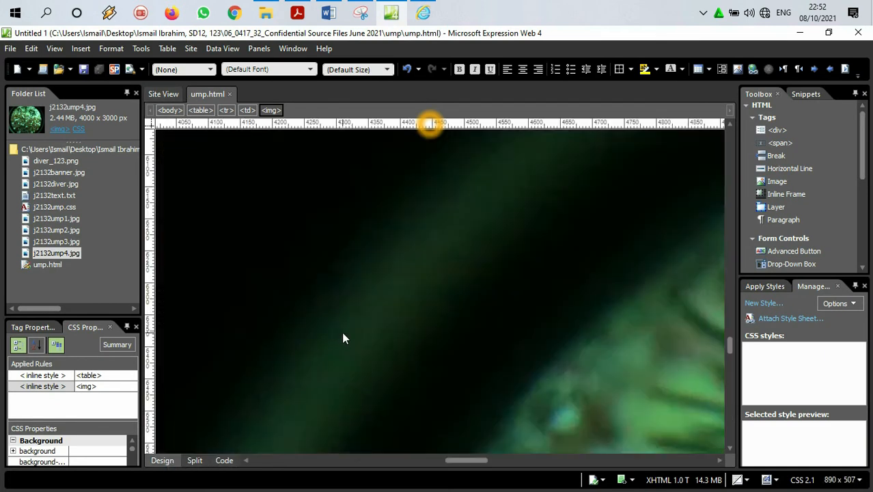
left_click_drag(730, 314, 731, 334)
left_click_drag(478, 460, 296, 444)
left_click(339, 316)
key("ctrl+v")
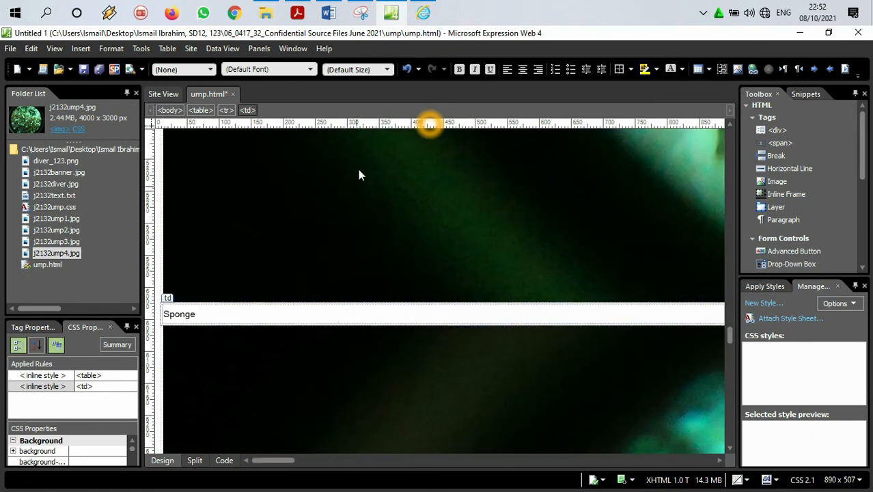
Step: Copy the word Nurdibranch from question 5 of the exam paper PDF into cell F, beside the Sponge cell, in Expression Web
left_click(296, 12)
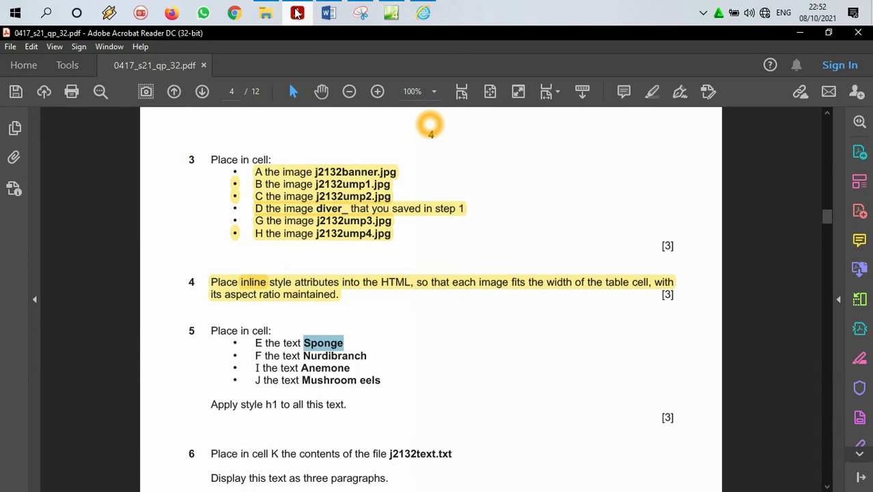
left_click_drag(370, 356, 303, 356)
right_click(307, 356)
left_click(335, 371)
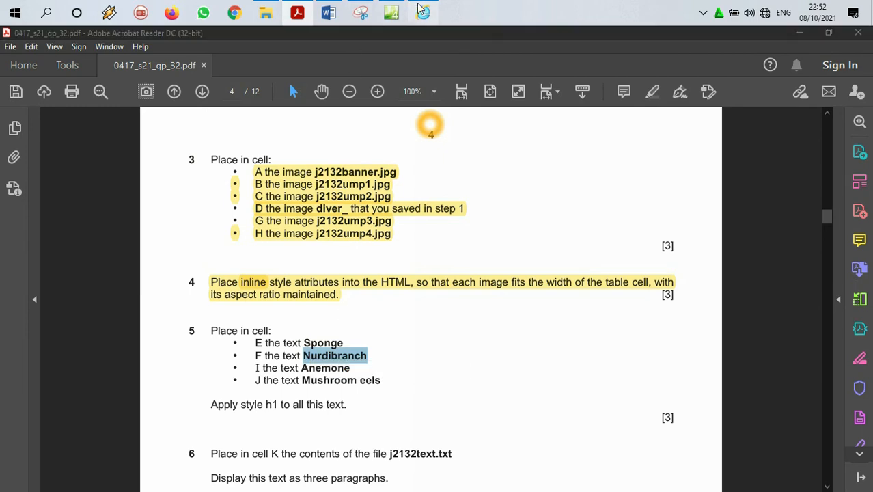
left_click(423, 12)
left_click(391, 14)
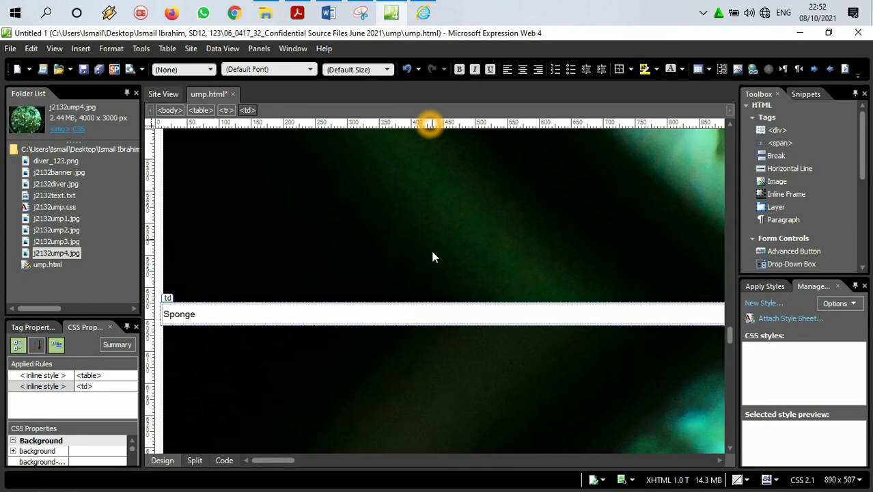
left_click_drag(286, 461, 466, 462)
left_click(393, 310)
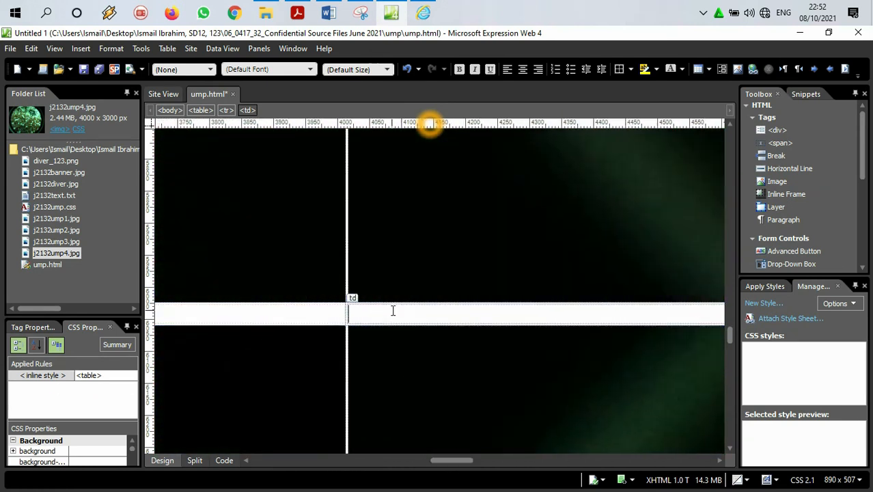
key("ctrl+v")
Step: Copy the word Anemone from question 5 of the exam paper PDF into cell I, below the j2132ump3.jpg image, in Expression Web
left_click(422, 13)
left_click(297, 13)
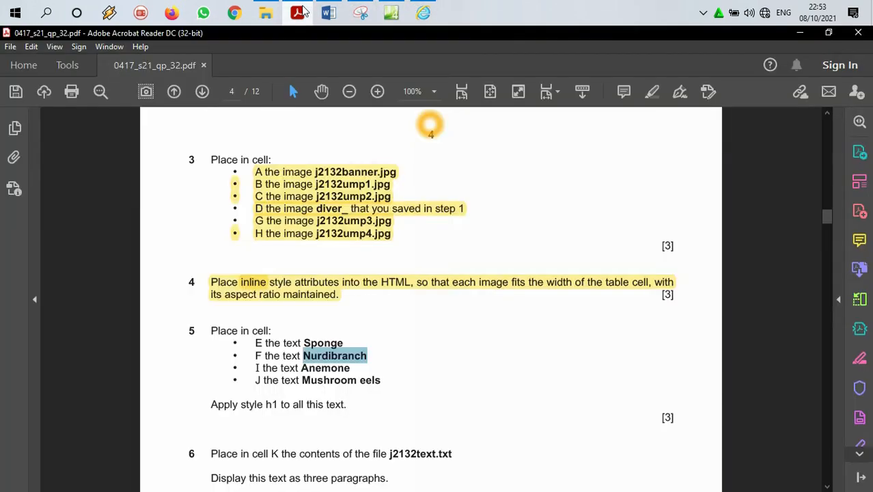
left_click_drag(356, 379, 310, 370)
double_click(315, 368)
left_click(305, 371)
double_click(305, 369)
right_click(345, 369)
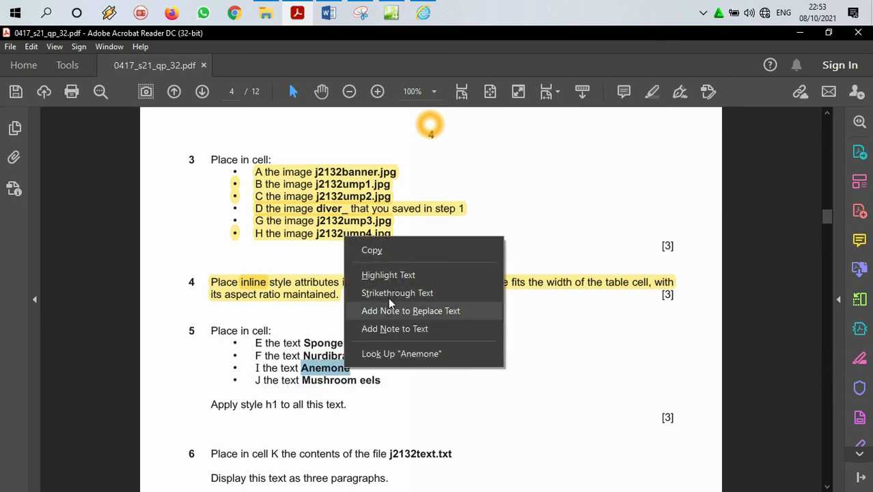
left_click(394, 258)
left_click(391, 13)
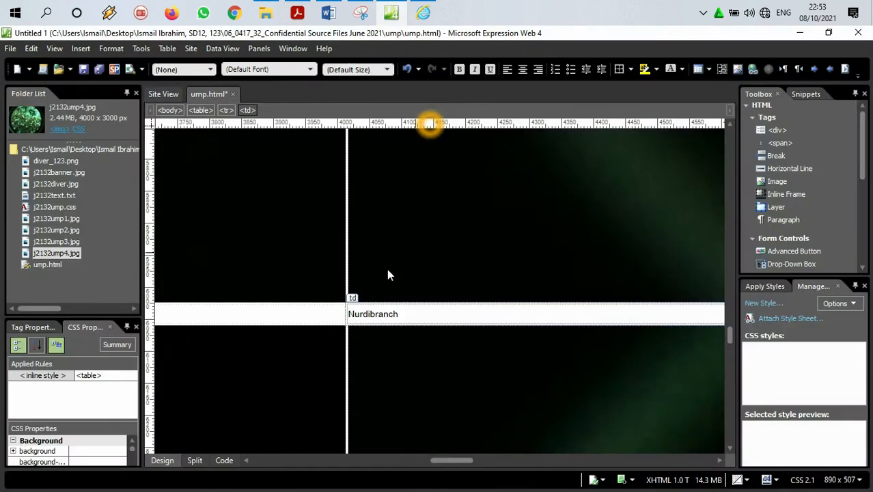
scroll(436, 353, "down", 5)
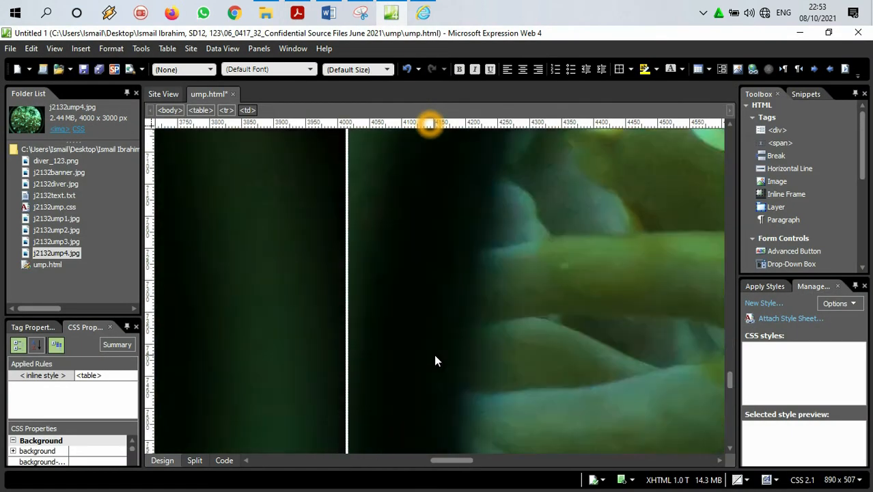
scroll(434, 363, "down", 5)
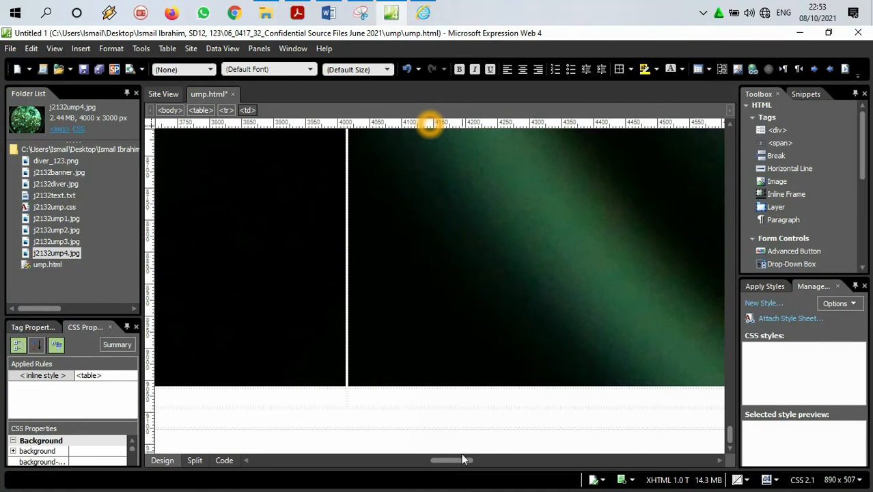
left_click_drag(460, 457, 426, 456)
left_click(431, 397)
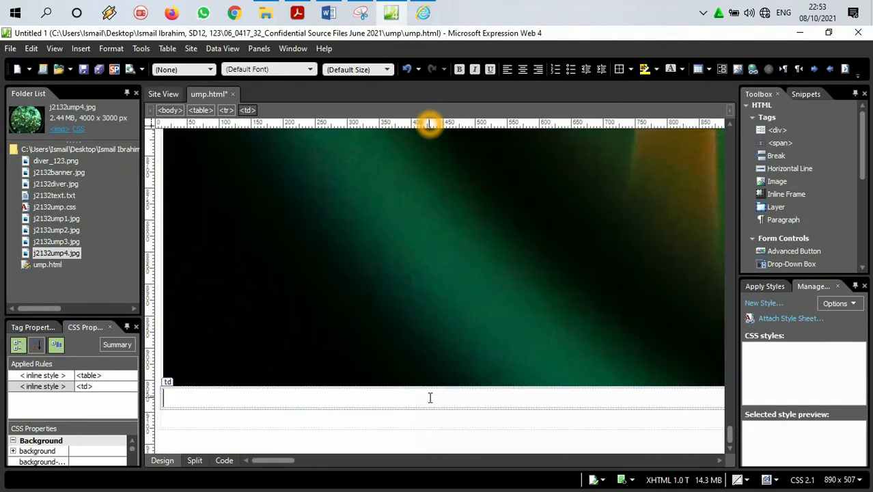
key("ctrl+v")
Step: Copy the text Mushroom eels from question 5 of the exam paper PDF into cell J, beside the Anemone cell, in Expression Web
left_click(301, 10)
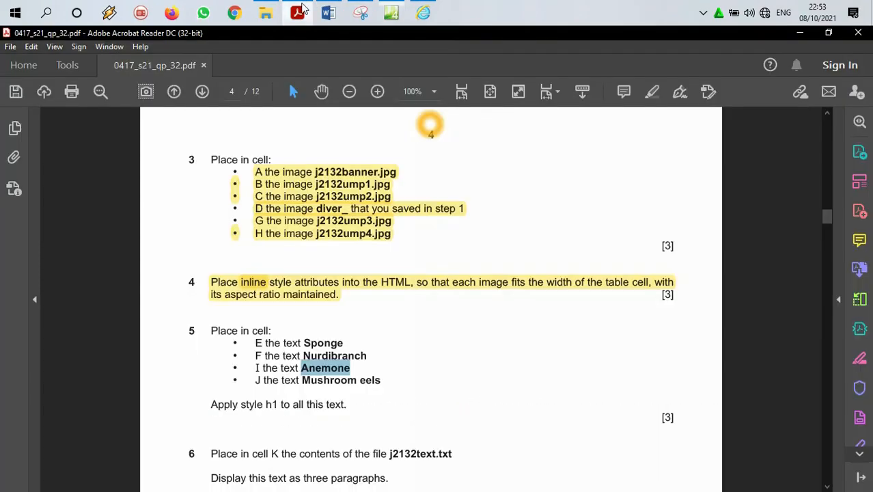
left_click_drag(382, 381, 301, 381)
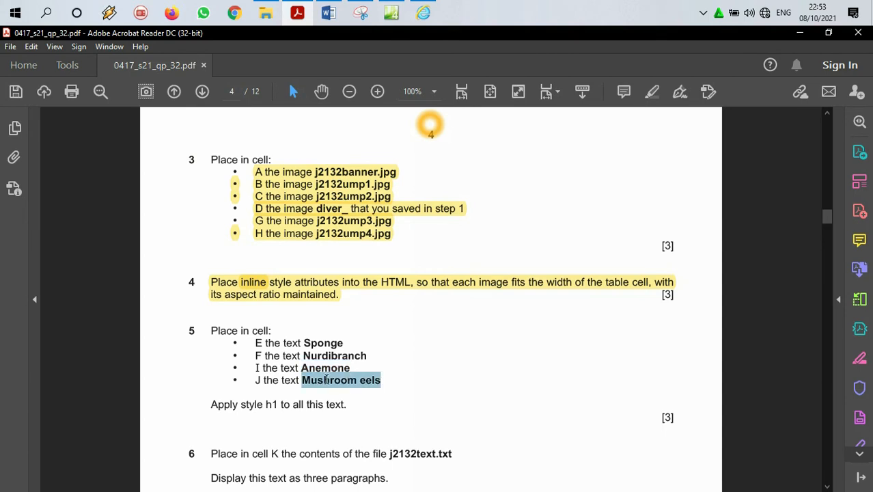
right_click(323, 385)
left_click(341, 265)
left_click(391, 12)
left_click_drag(273, 460, 443, 461)
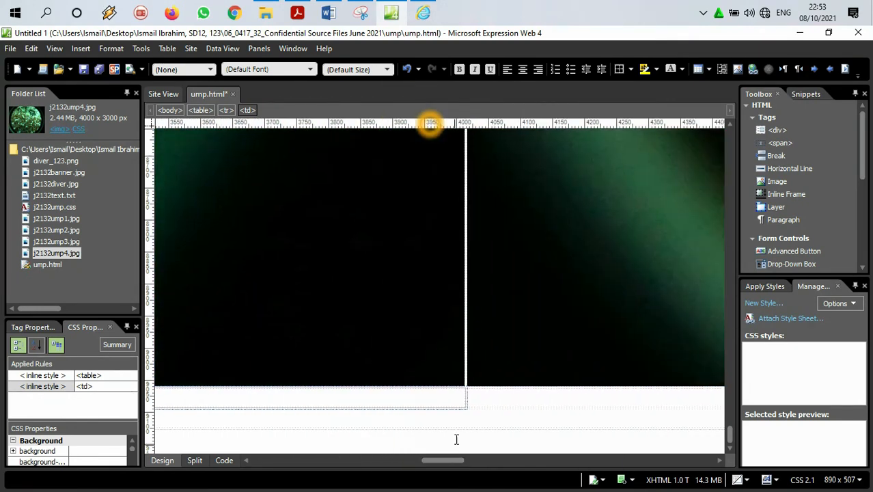
left_click(481, 394)
key("ctrl+v")
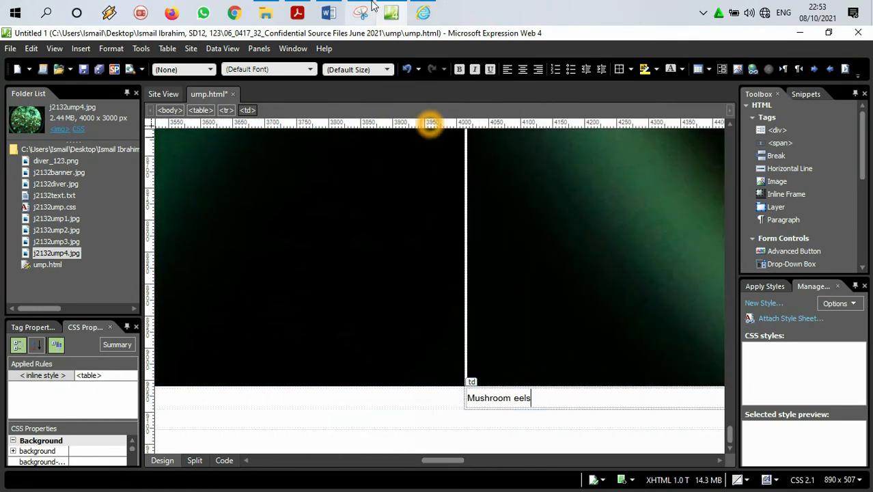
Step: Highlight the four cell text bullets of question 5, Sponge to Mushroom eels, in the exam paper PDF
left_click(297, 12)
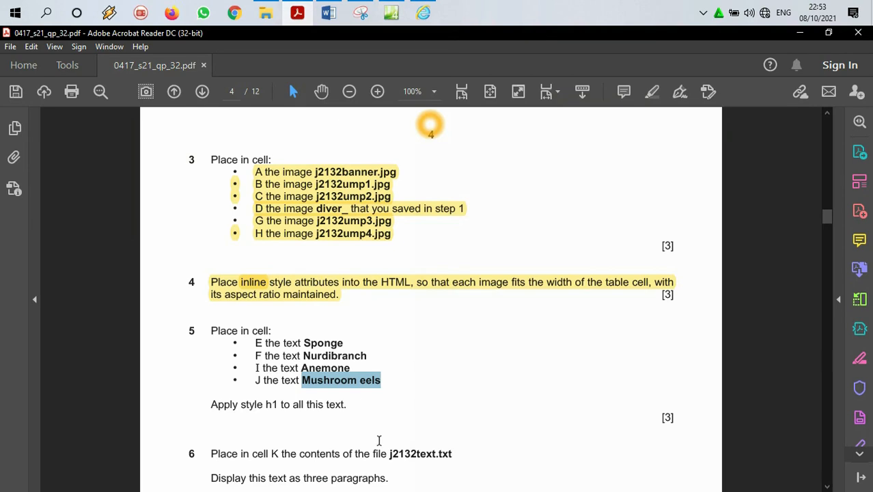
left_click_drag(385, 389, 253, 339)
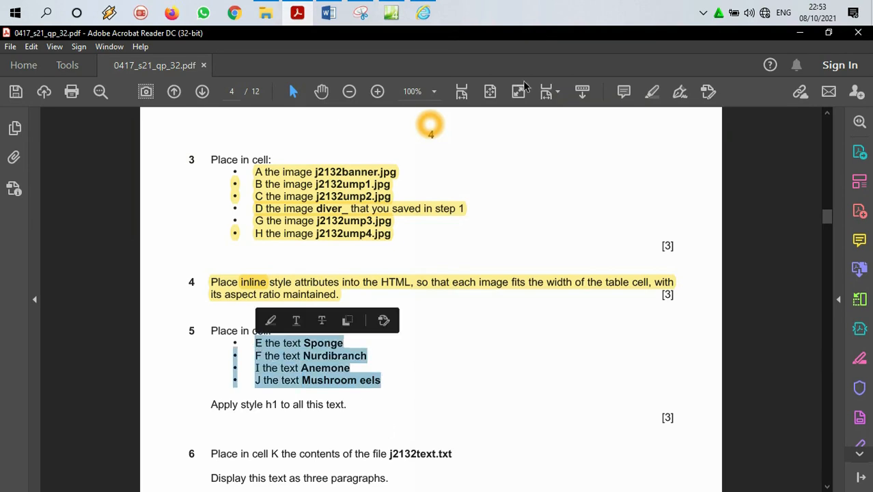
left_click(651, 94)
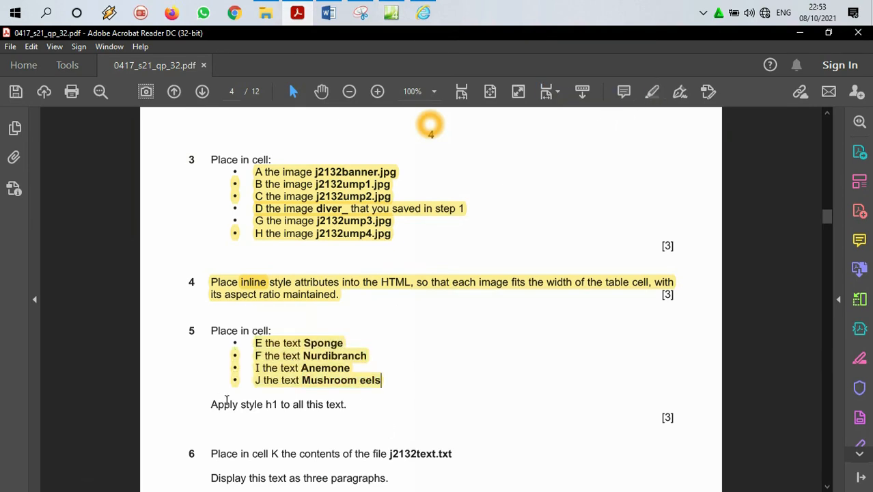
scroll(219, 400, "down", 3)
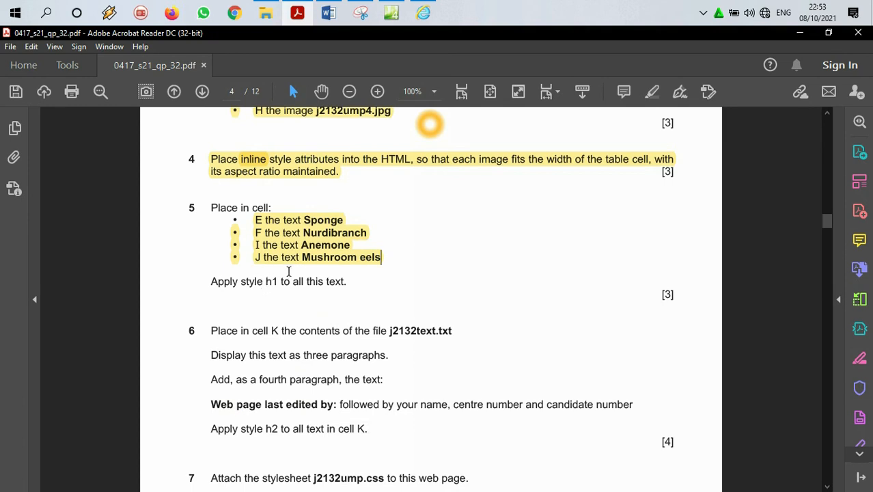
Step: Switch back to Expression Web and apply the Heading 1 style to the table row holding Anemone and Mushroom eels
left_click(423, 12)
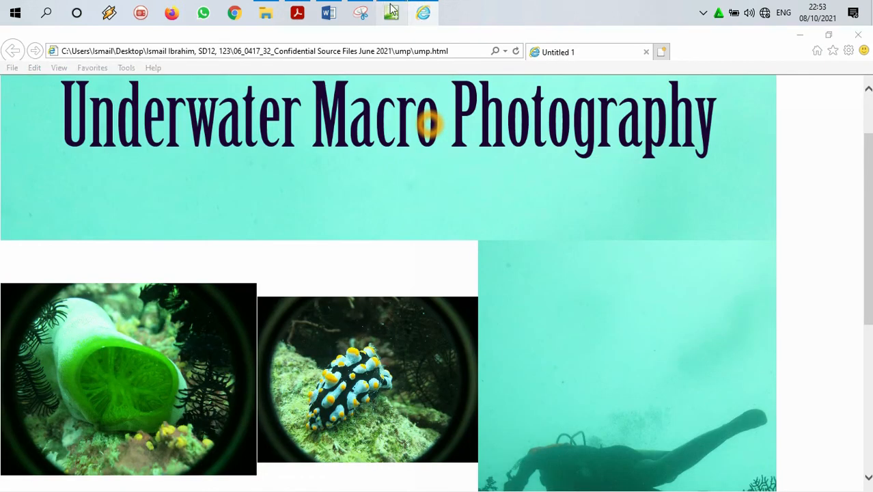
left_click(391, 13)
left_click_drag(542, 403, 423, 423)
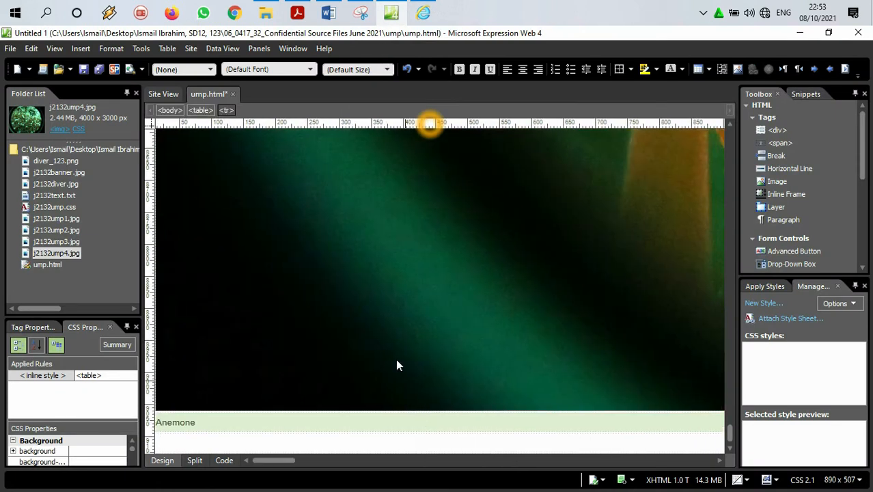
left_click(210, 70)
left_click(184, 107)
Step: Apply the Heading 1 style to the table row holding the Sponge and Nurdibranch texts
scroll(251, 271, "up", 15)
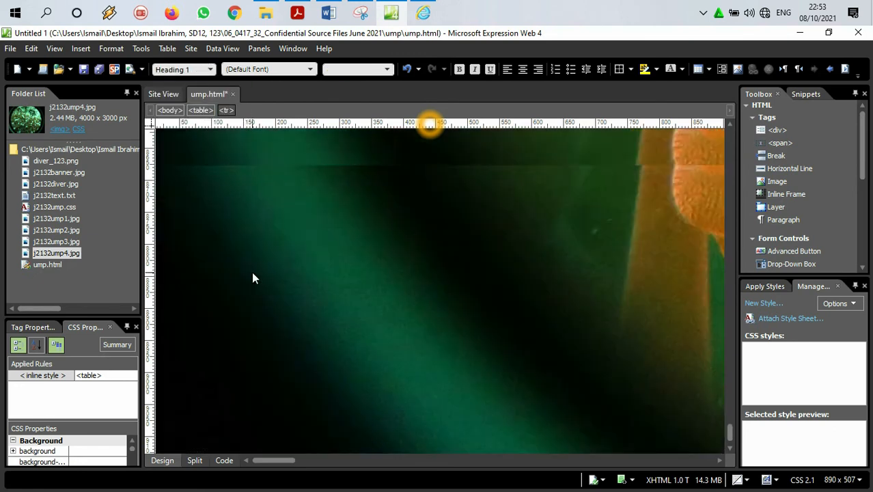
scroll(264, 294, "up", 10)
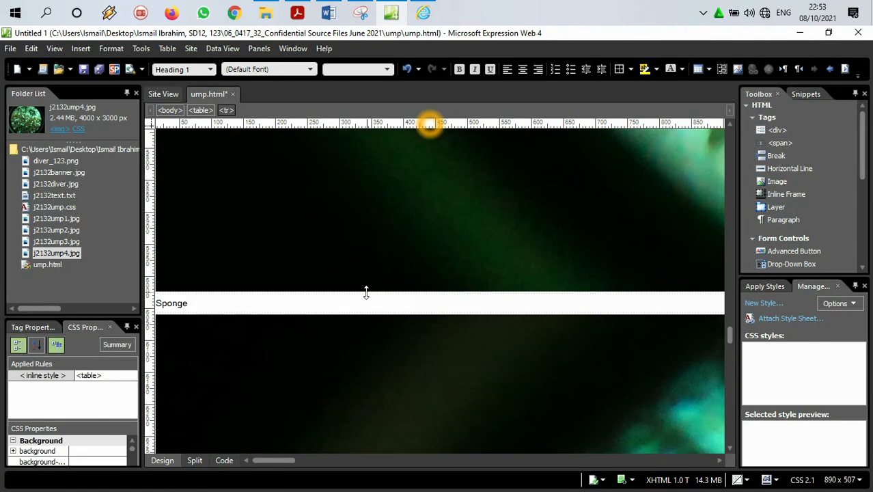
left_click(224, 303)
left_click_drag(157, 303, 222, 302)
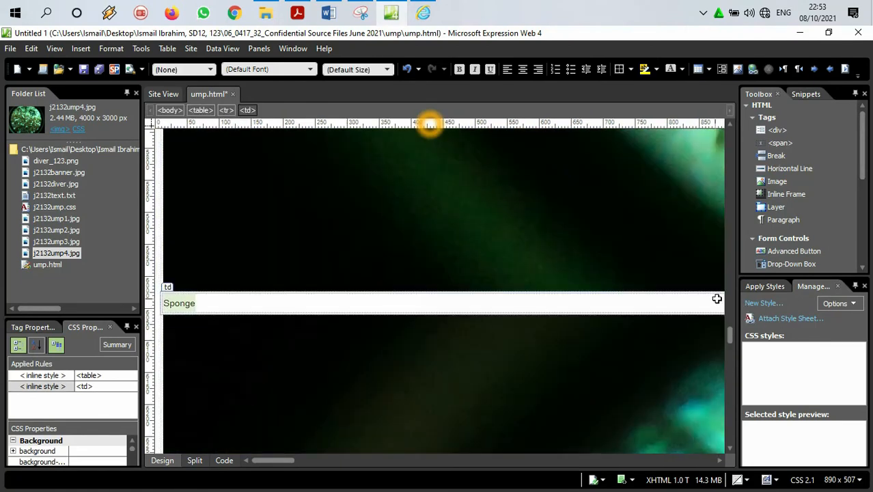
left_click_drag(277, 463, 478, 452)
left_click(268, 299)
type("Nurdibranch")
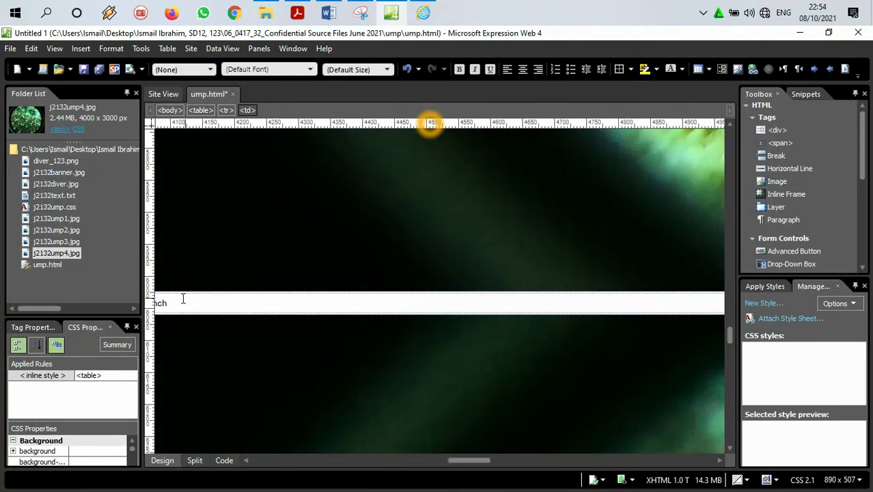
left_click_drag(157, 302, 170, 302)
left_click(209, 69)
left_click(196, 109)
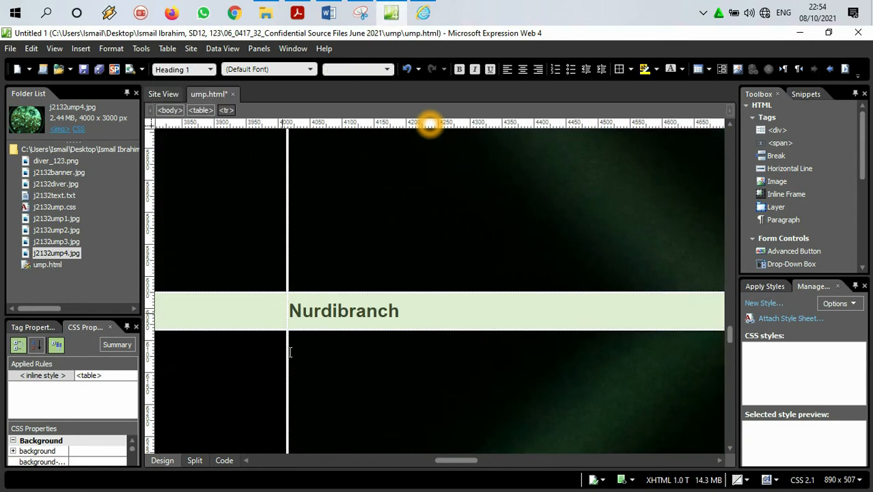
Step: Return to the row with Anemone and Mushroom eels and save the ump.html page
left_click_drag(450, 459, 209, 450)
scroll(258, 401, "down", 3)
scroll(259, 405, "down", 15)
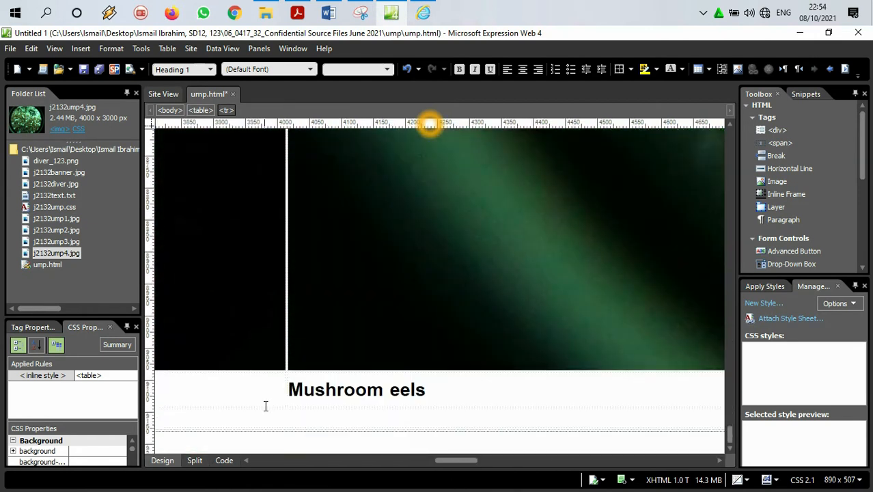
left_click_drag(454, 459, 204, 448)
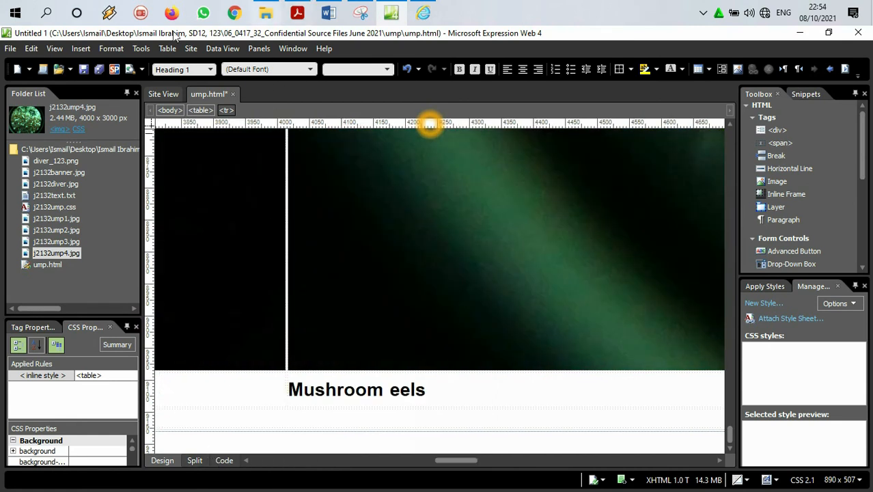
left_click(84, 69)
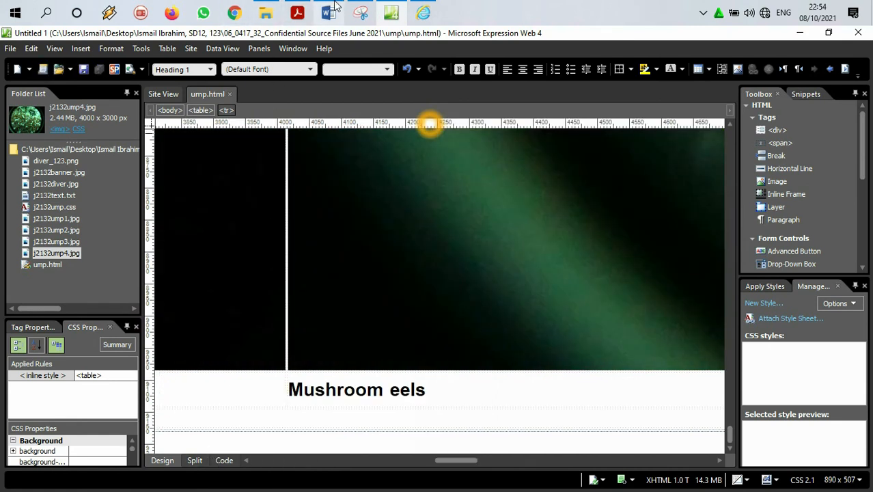
Step: Switch to the exam paper PDF and highlight question 5's instruction "Apply style h1 to all this text."
left_click(299, 11)
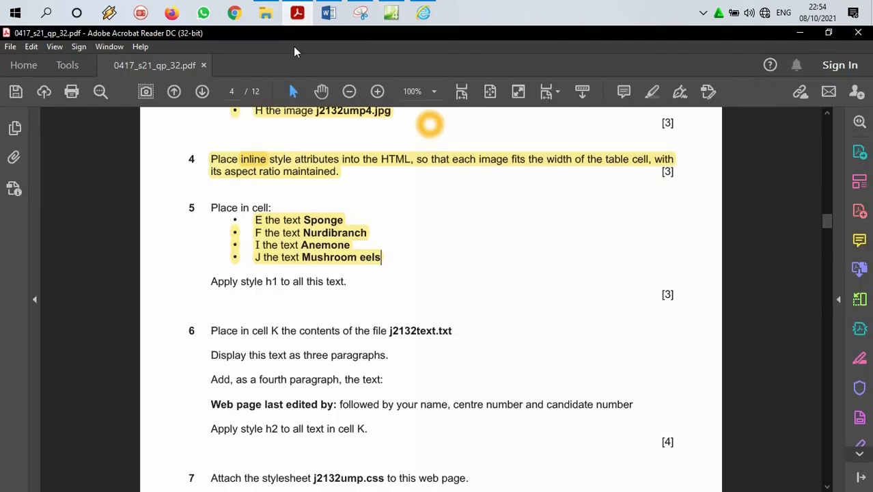
scroll(333, 153, "down", 3)
left_click_drag(346, 159, 203, 155)
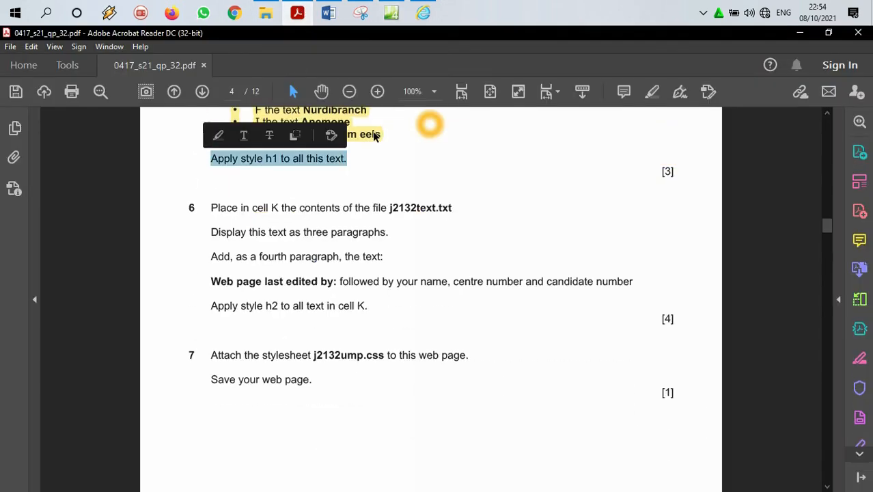
Step: Read question 6's instructions on placing the contents of j2132text.txt in cell K as three paragraphs
scroll(458, 176, "down", 2)
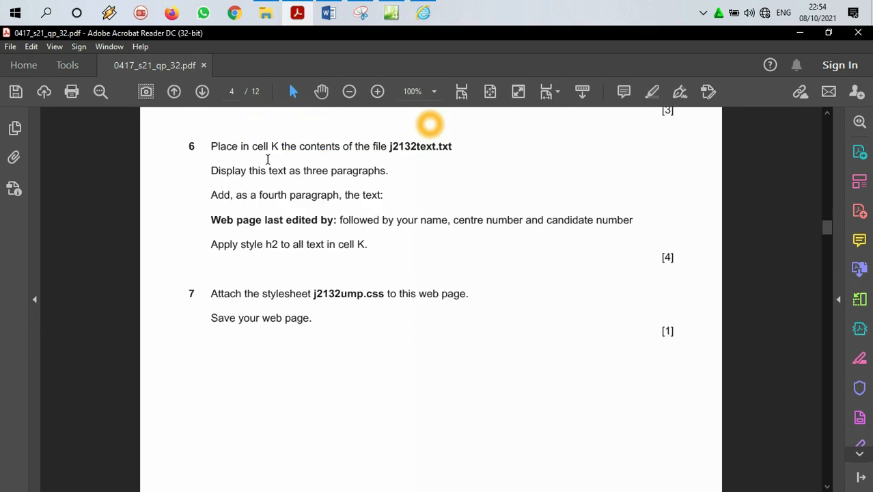
left_click_drag(390, 148, 457, 148)
left_click_drag(207, 172, 377, 177)
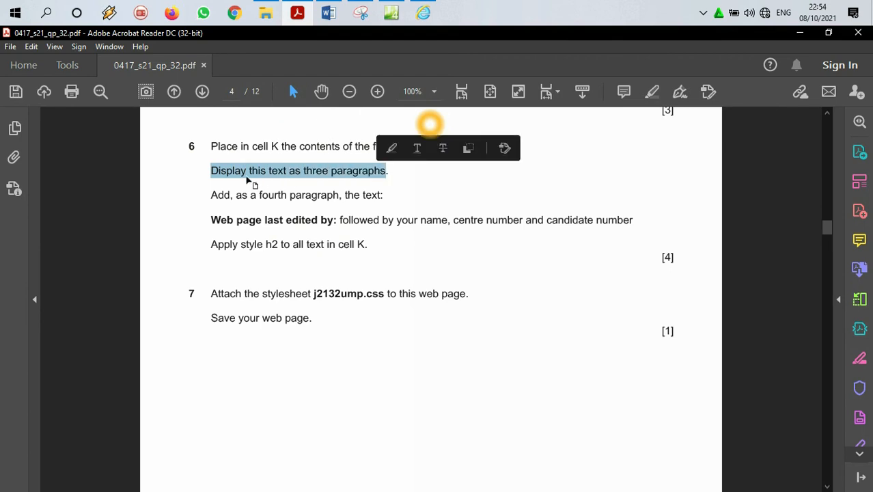
left_click(218, 191)
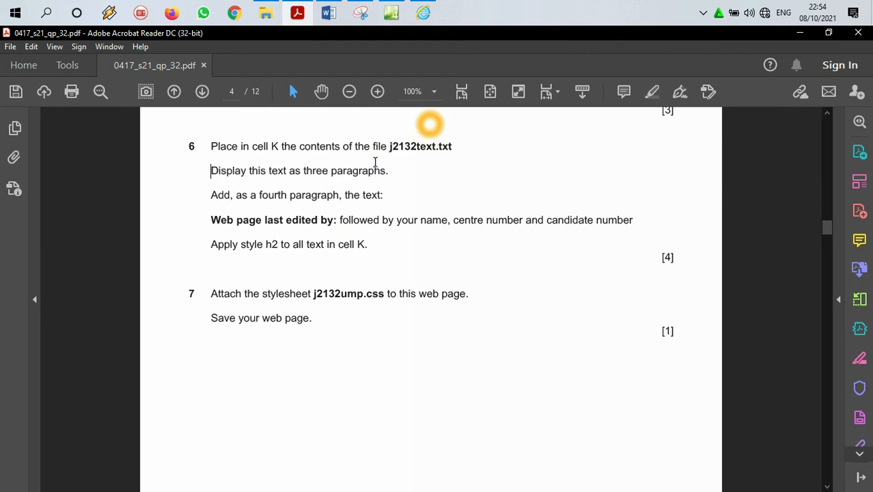
left_click_drag(390, 145, 452, 147)
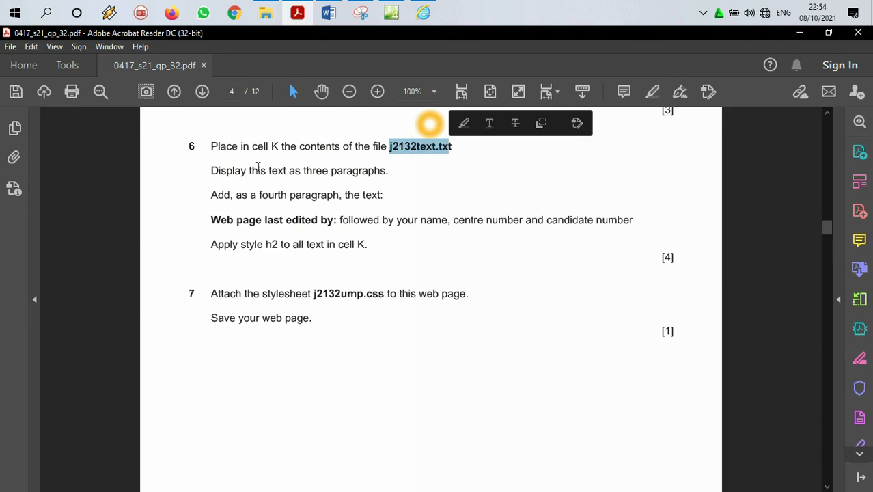
left_click(256, 172)
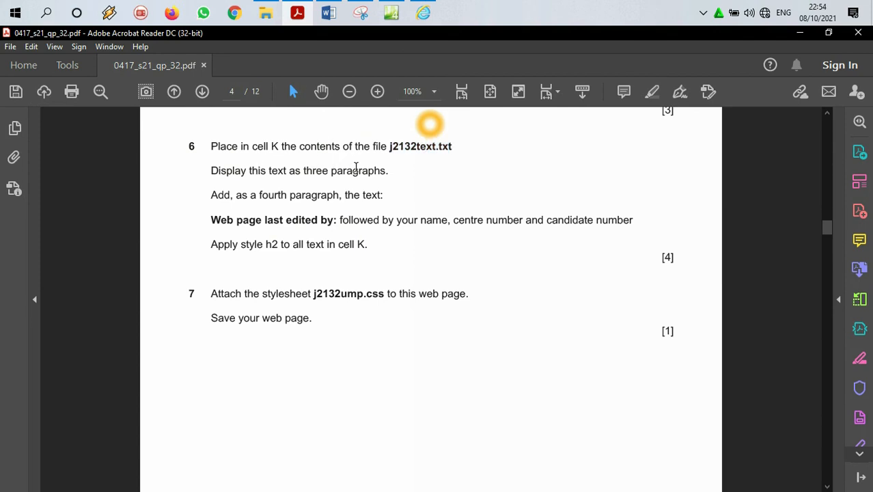
Step: Switch to Expression Web, copy the entire contents of j2132text.txt, and return to the ump.html page
left_click(391, 12)
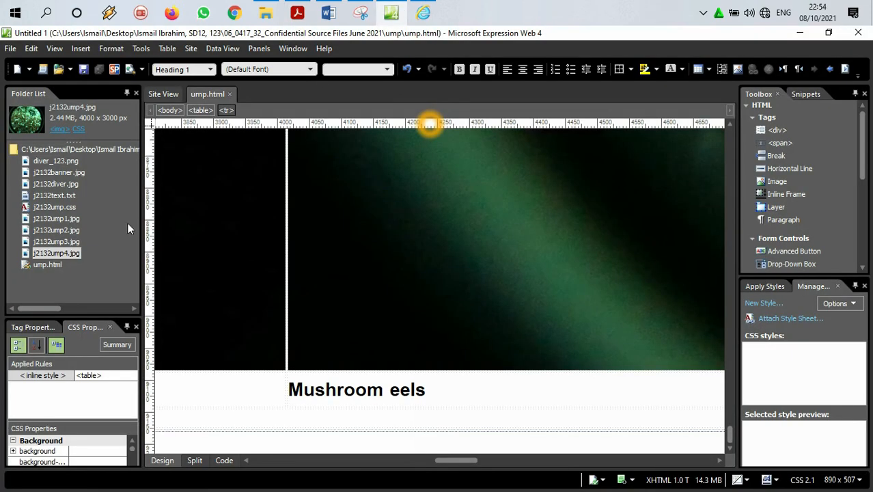
double_click(57, 196)
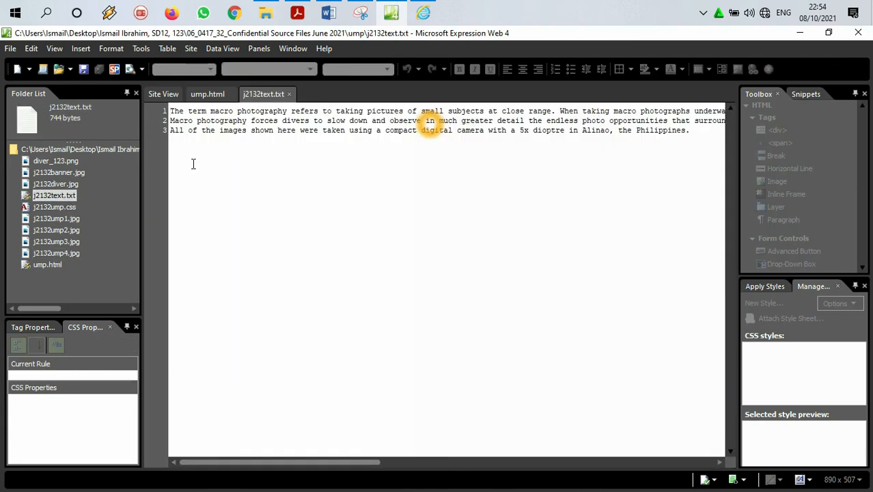
key("ctrl+a")
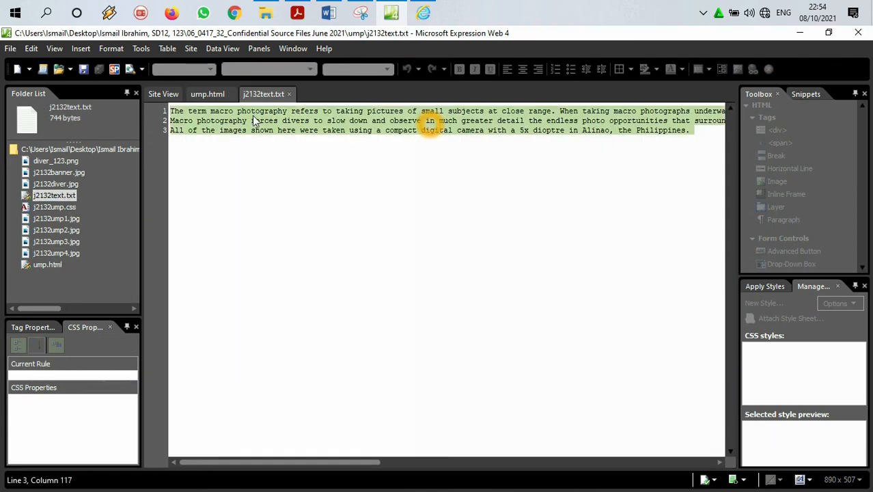
left_click(214, 94)
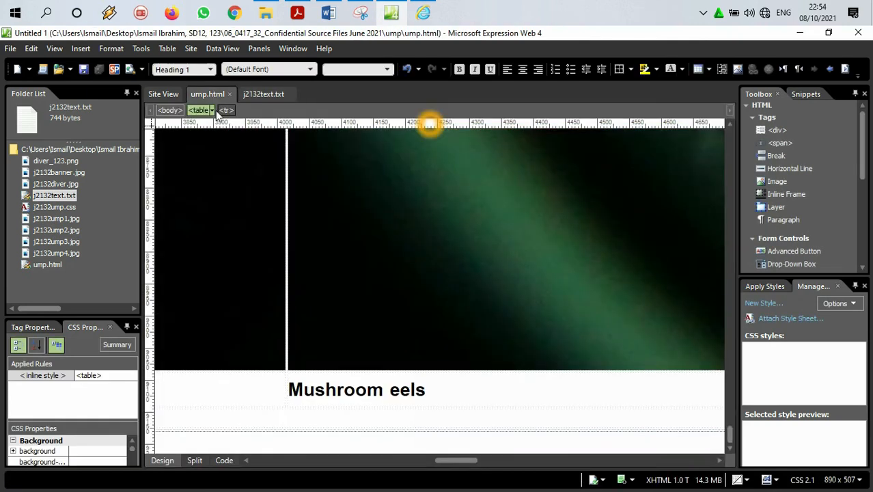
Step: Check the position of cell K in the exam paper's table diagram, switching to Acrobat Reader
left_click(297, 12)
scroll(349, 342, "up", 10)
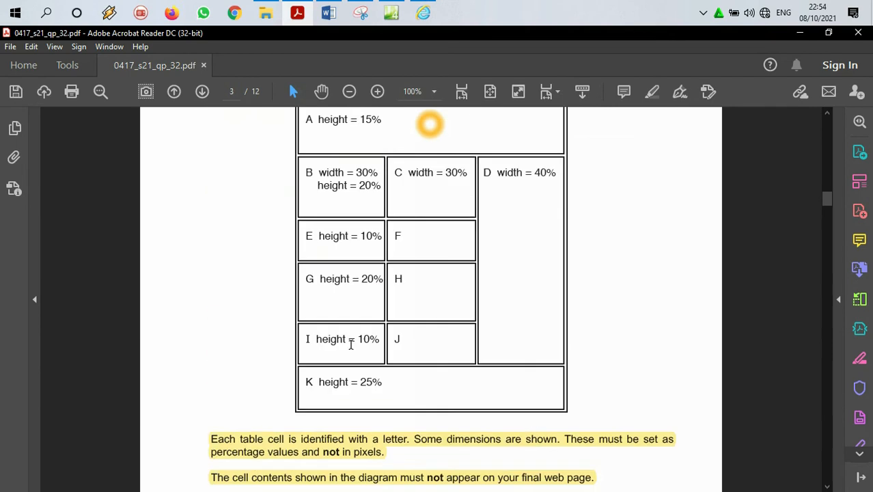
scroll(352, 345, "down", 15)
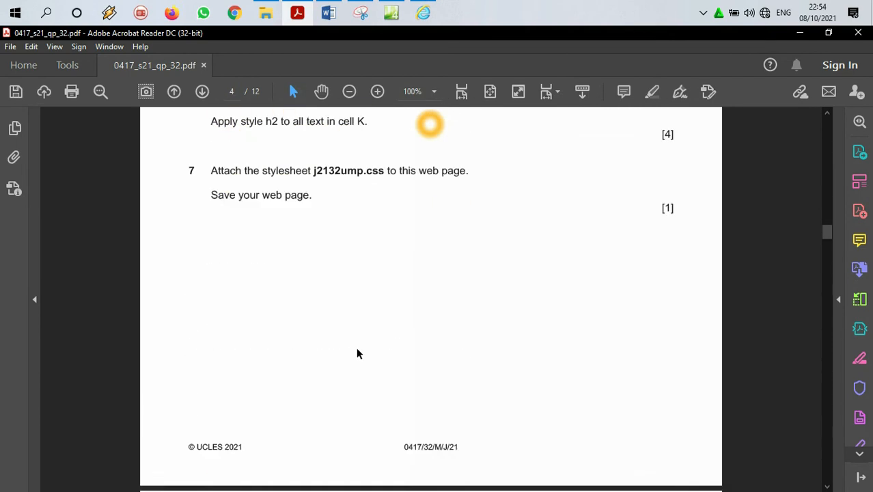
scroll(356, 345, "down", 3)
scroll(313, 263, "up", 10)
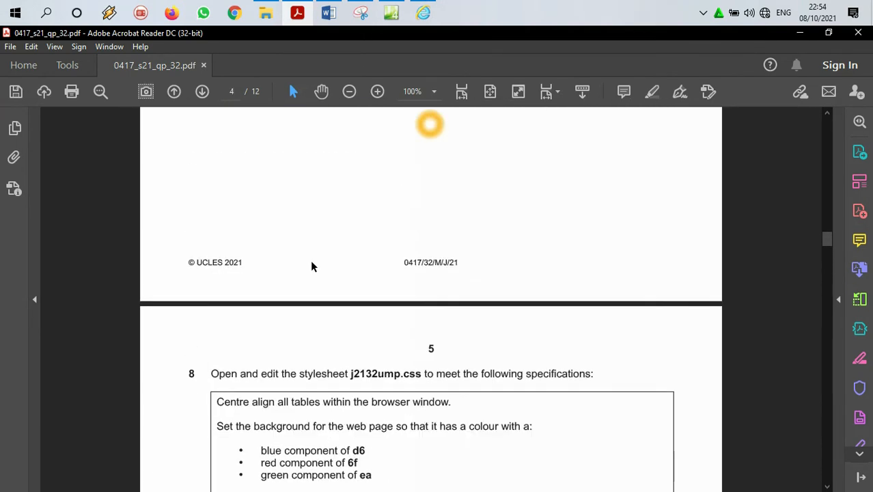
Step: Switch back to Expression Web and paste the copied j2132text.txt contents into cell K, the last table row below Anemone
left_click(395, 15)
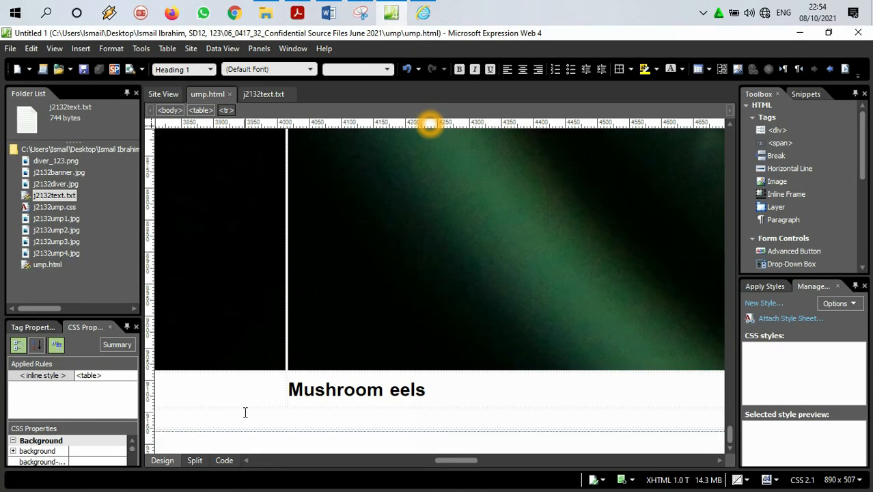
left_click(273, 419)
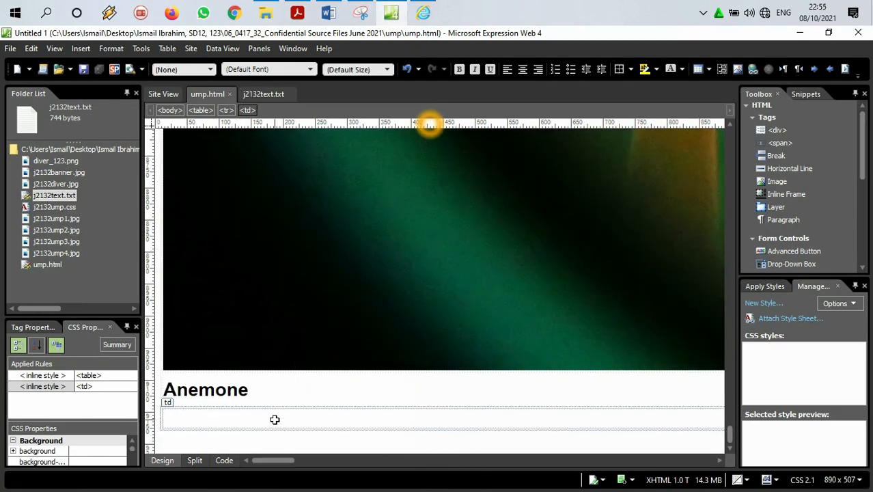
key("ctrl+v")
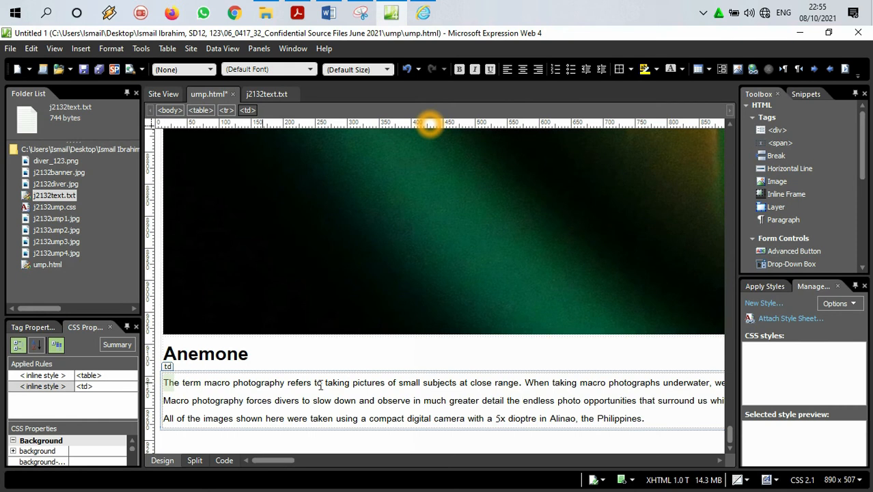
Step: Try inserting a blank line after the first paragraph in cell K, and remove it again
left_click_drag(278, 465, 256, 465)
left_click(171, 400)
left_click_drag(273, 460, 363, 461)
left_click(387, 384)
key("Return")
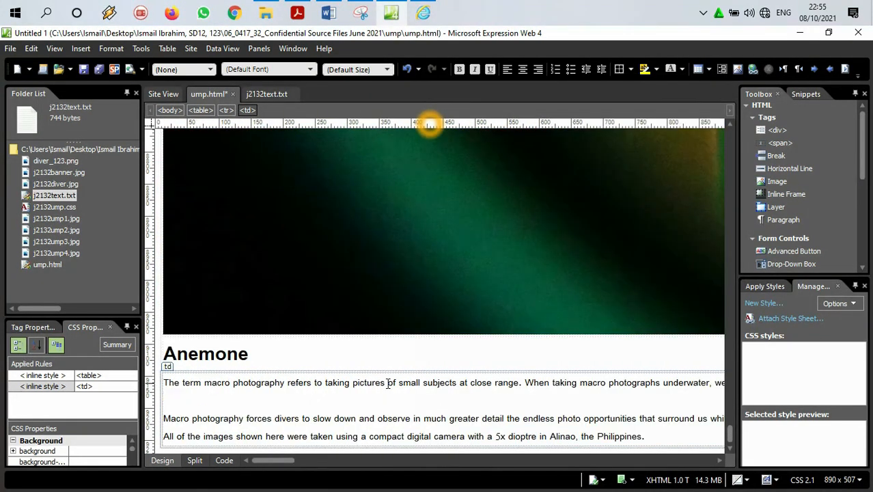
left_click(249, 382)
key("BackSpace")
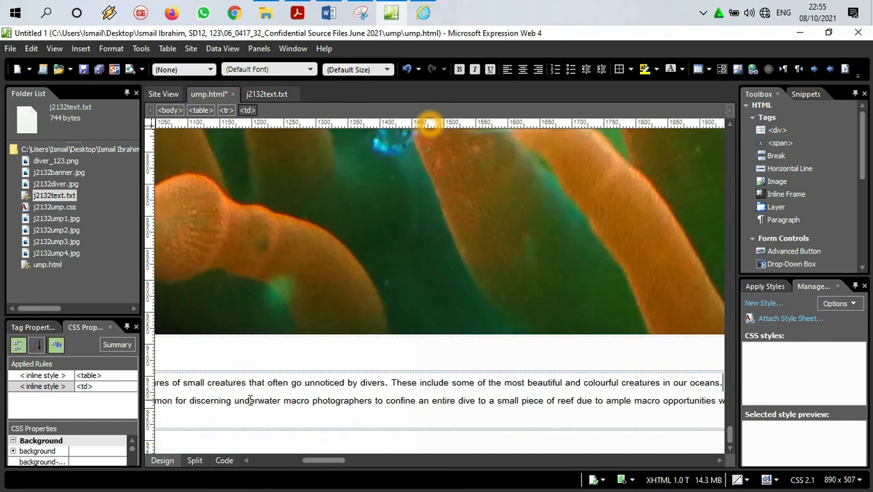
left_click_drag(328, 462, 277, 463)
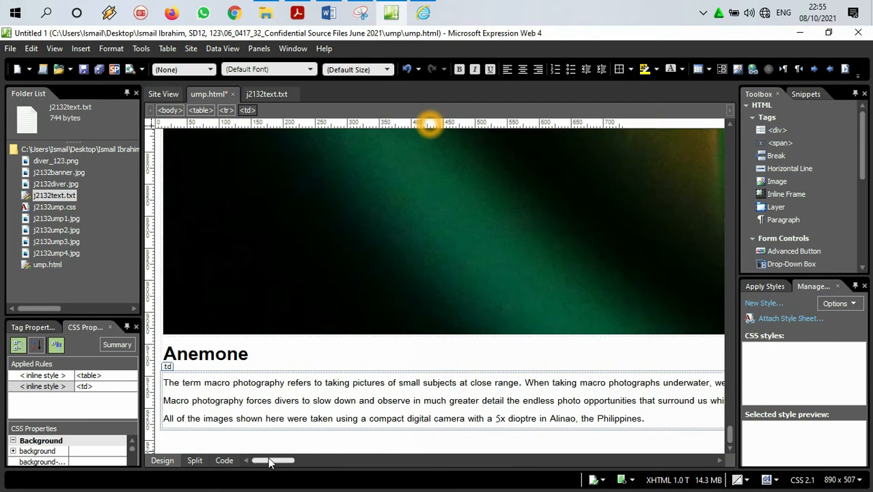
Step: Examine the line break tags between cell K's paragraphs in the page's HTML code and return to the design view
left_click(223, 461)
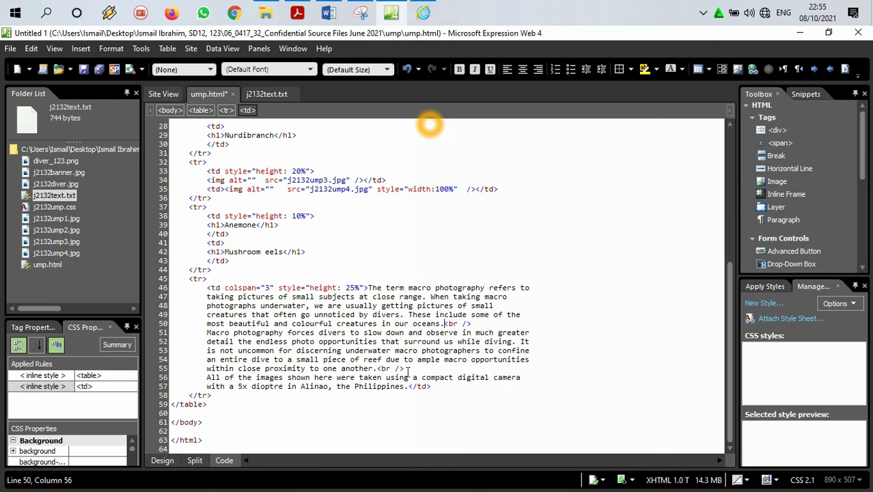
key("Right")
key("Up")
left_click(162, 460)
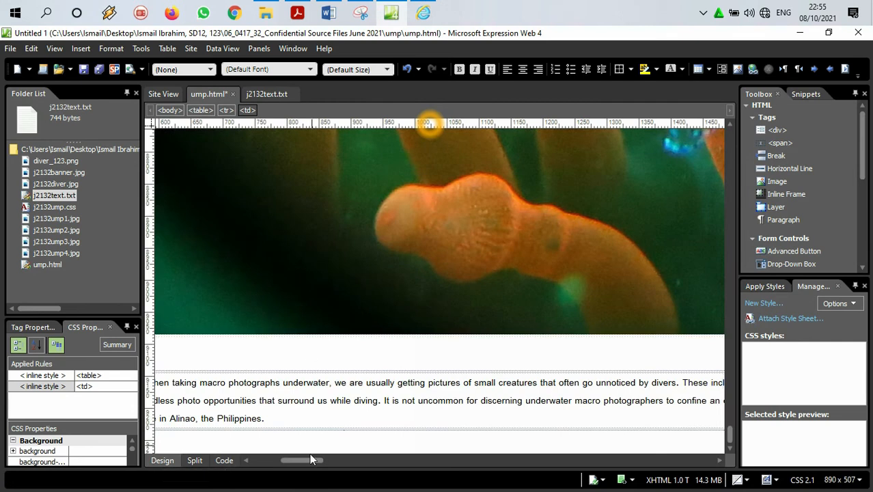
Step: Separate the three paragraphs in cell K with a blank line after each of the first two, and display the HTML code
left_click_drag(306, 462, 346, 462)
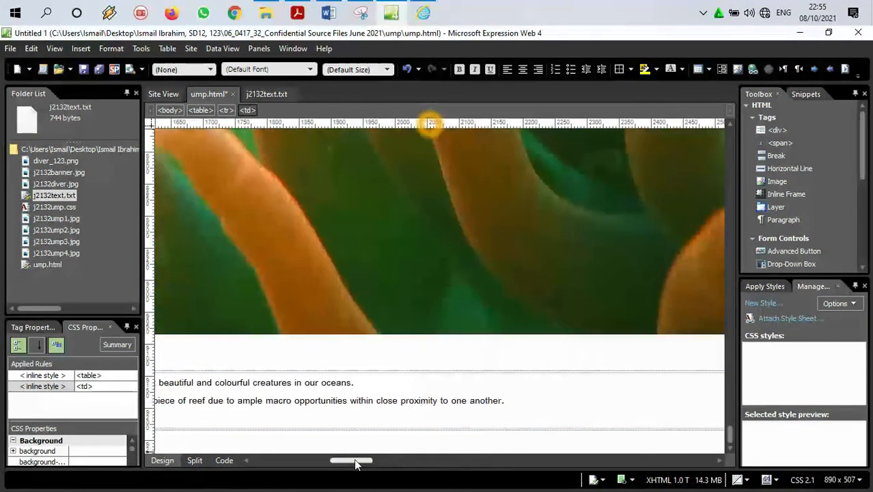
left_click(365, 385)
key("Return")
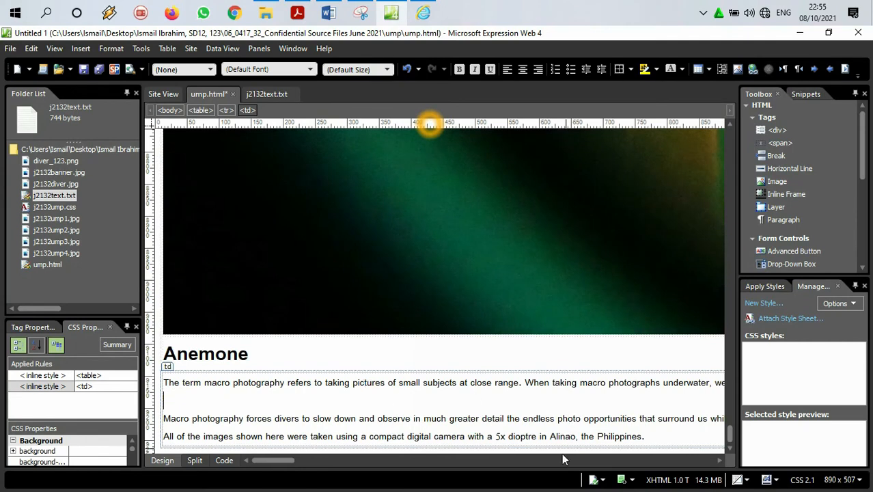
left_click_drag(260, 462, 340, 463)
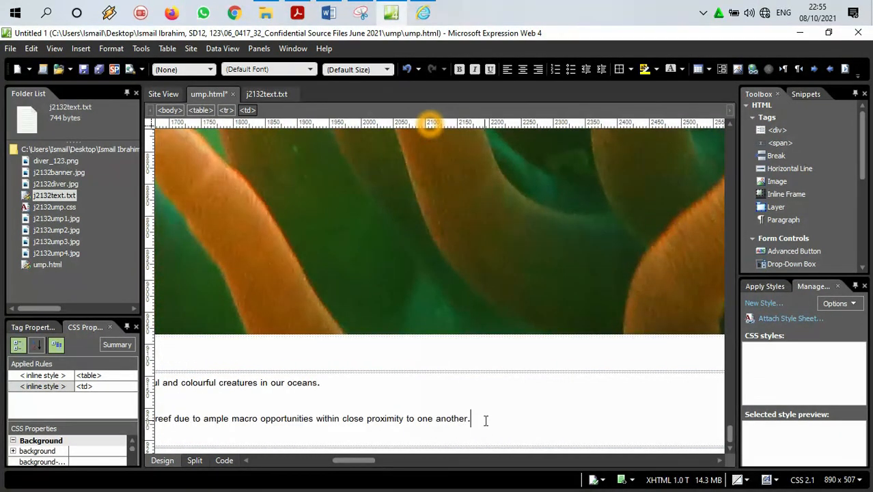
key("Return")
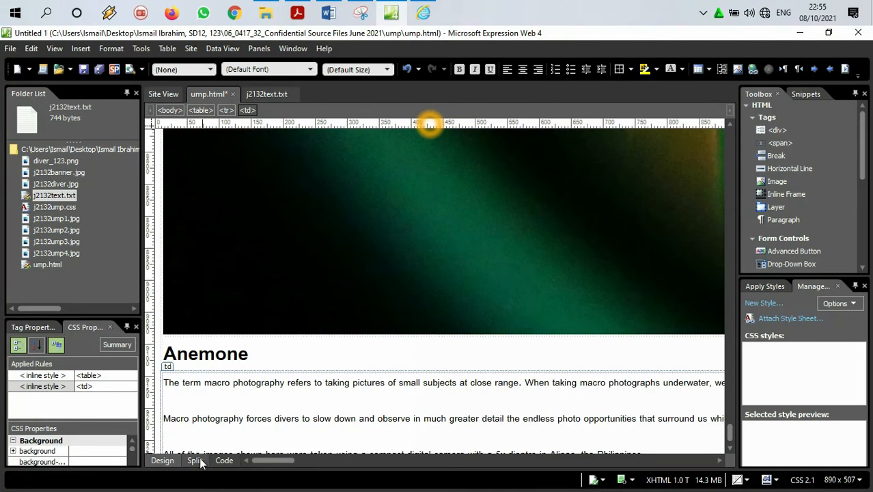
left_click(223, 461)
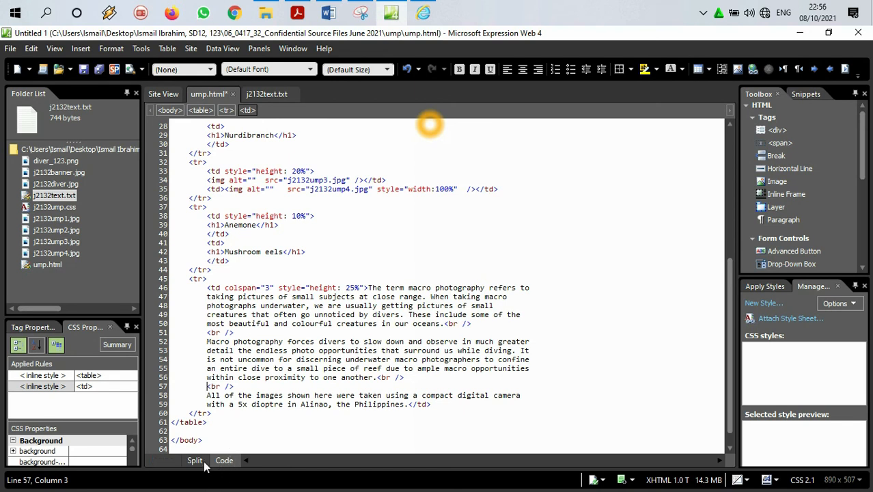
Step: Undo the blank lines added between cell K's paragraphs in the design view and display the HTML code again
left_click(163, 460)
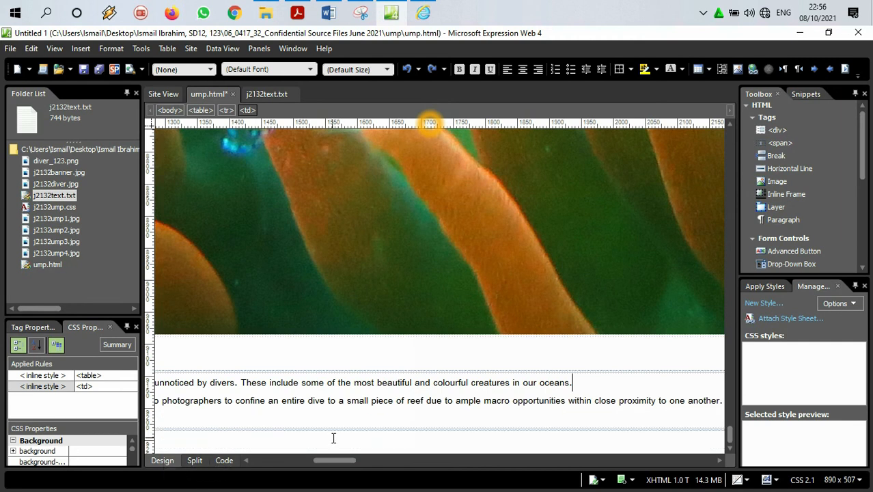
left_click_drag(336, 460, 251, 462)
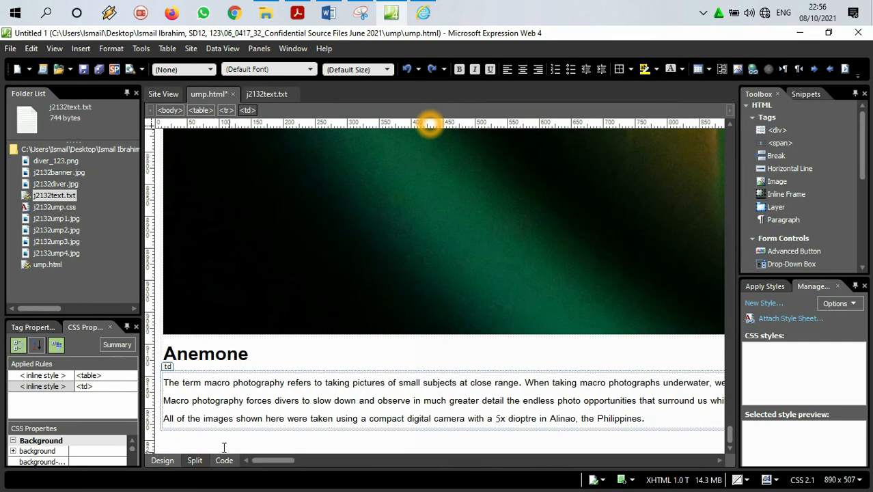
left_click(175, 383)
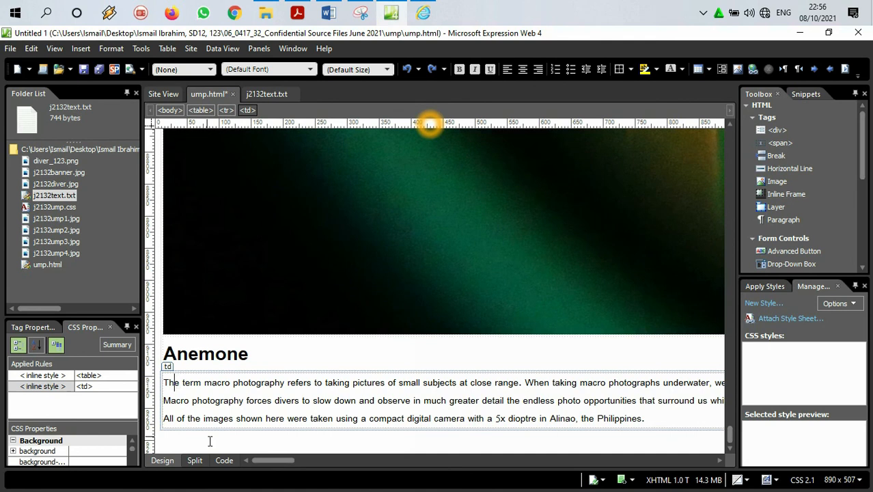
left_click(223, 461)
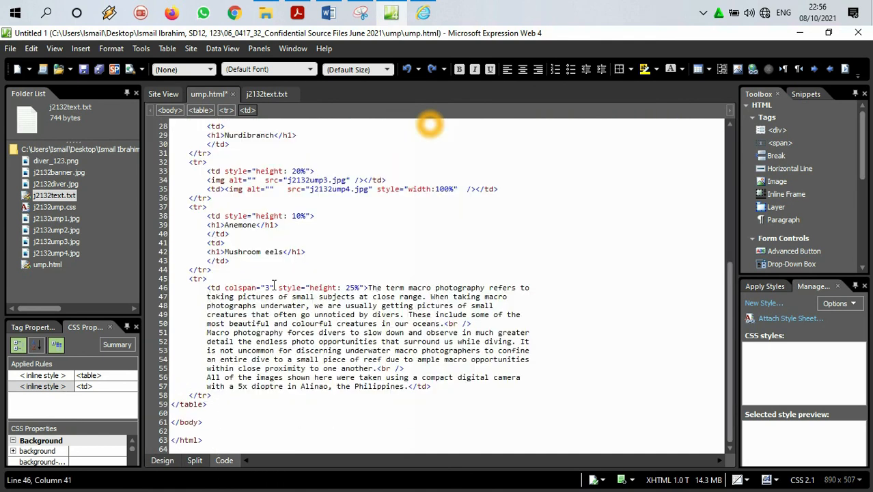
Step: Enclose cell K's first paragraph, starting "The term macro photography", in <p> and </p> tags in the code
left_click(368, 287)
type("<p")
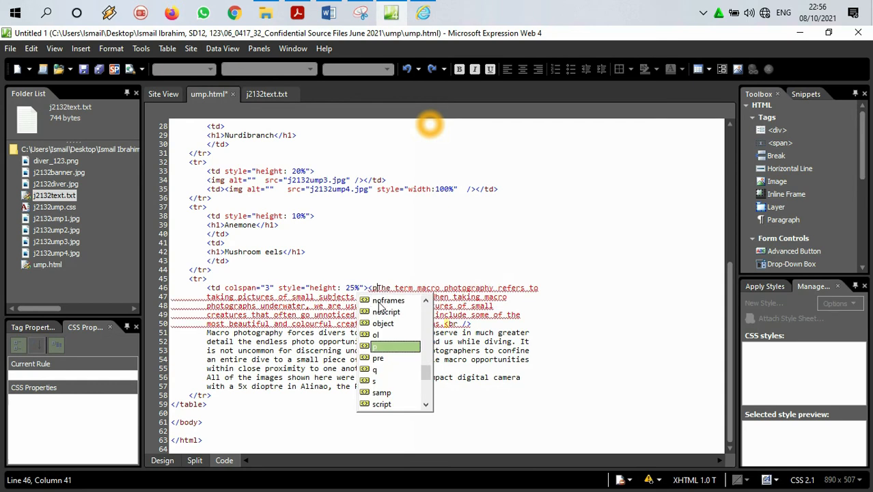
type("></p>")
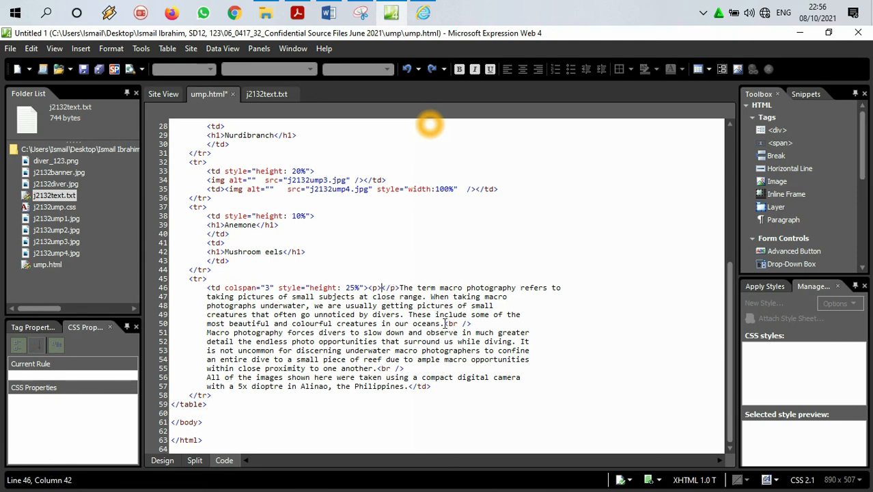
left_click_drag(445, 323, 403, 286)
key("ctrl+c")
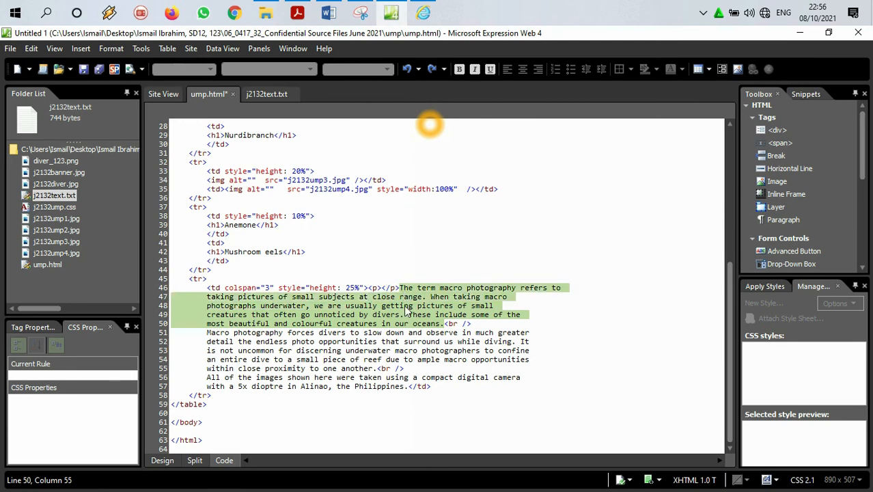
key("Delete")
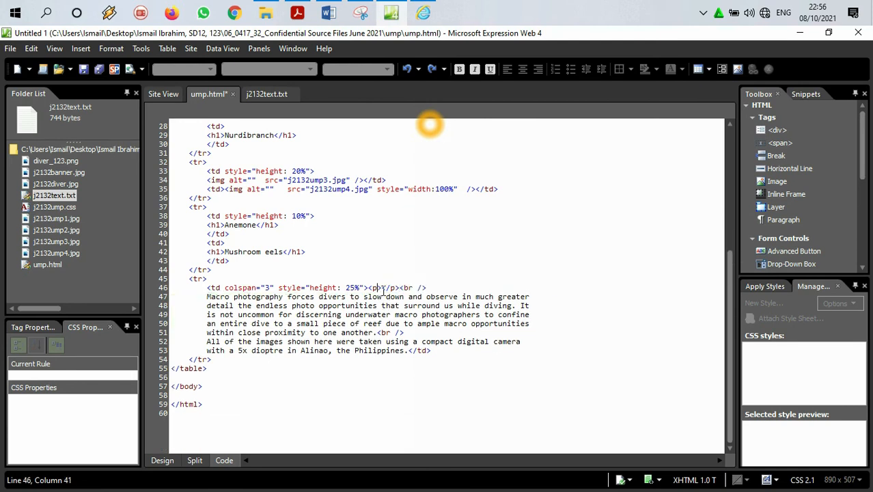
key("ctrl+v")
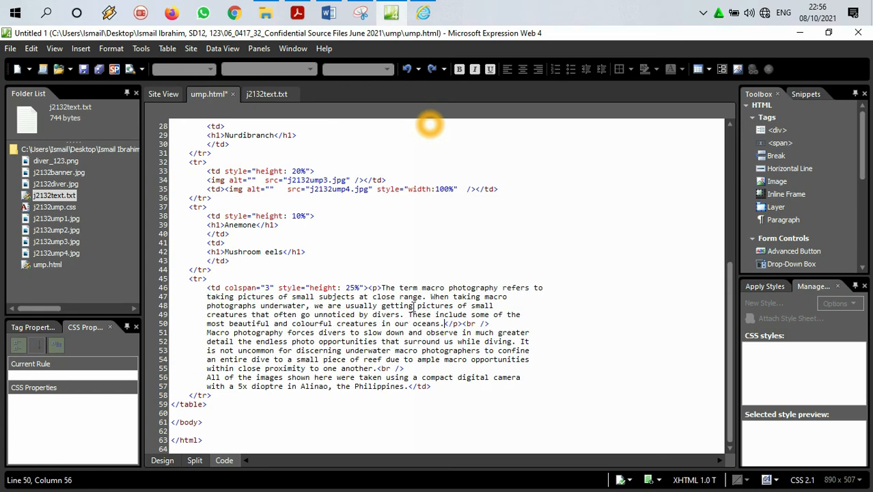
Step: Delete the <br /> tag after the first paragraph and start the "Macro photography forces" text on a new code line
left_click_drag(489, 323, 458, 323)
mouse_move(459, 317)
left_mouse_down()
mouse_move(207, 314)
mouse_move(468, 323)
left_mouse_up()
key("Delete")
key("Delete")
key("BackSpace")
key("Return")
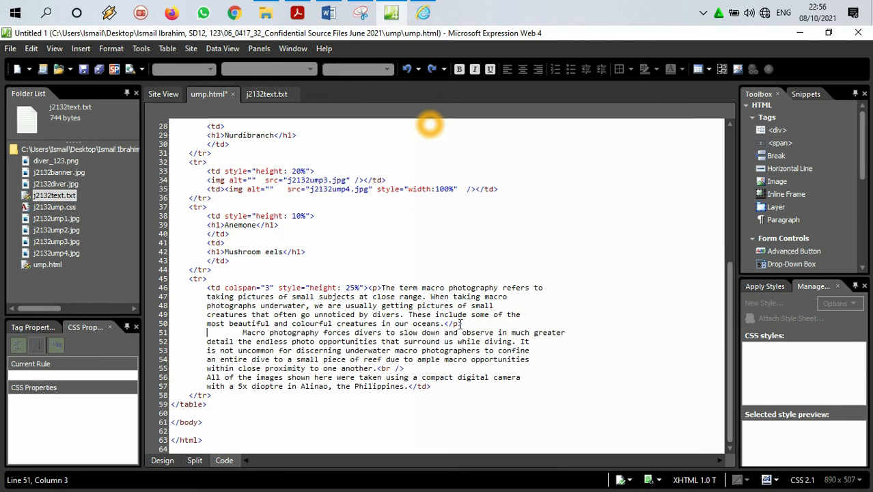
Step: Enclose the second paragraph, starting "Macro photography forces divers", in <p> and </p> tags
type("<       ")
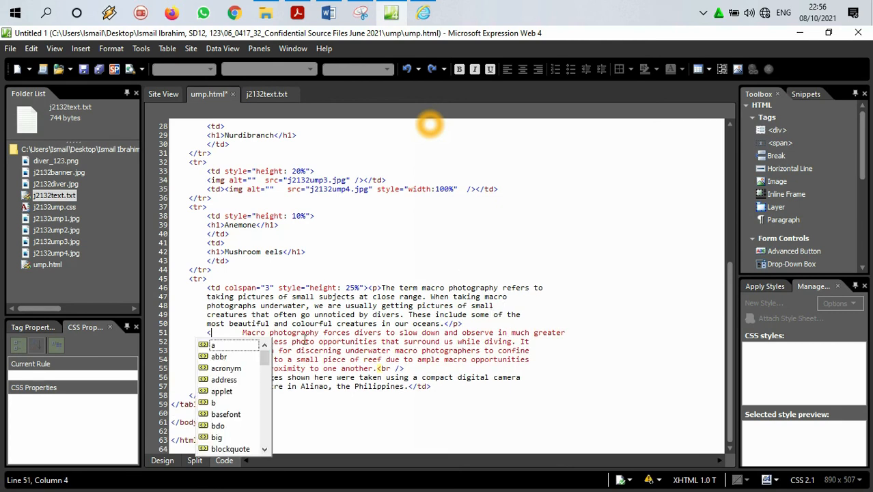
type("p></p>")
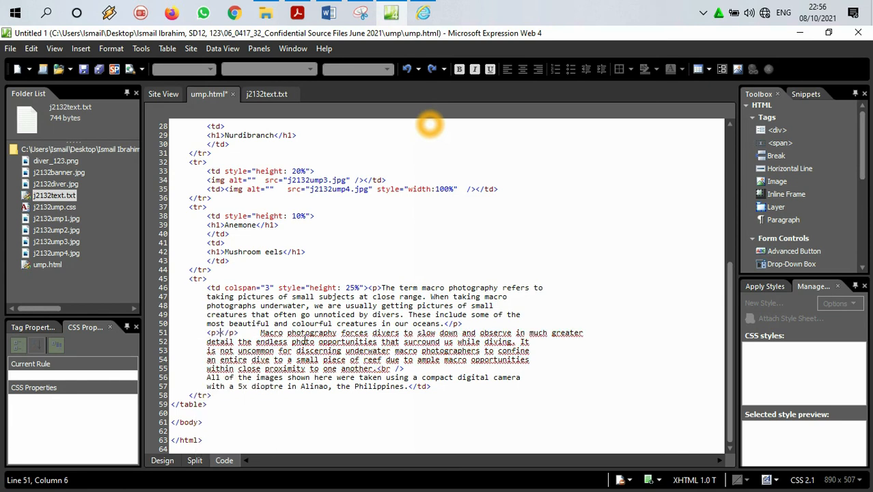
left_click_drag(262, 332, 379, 372)
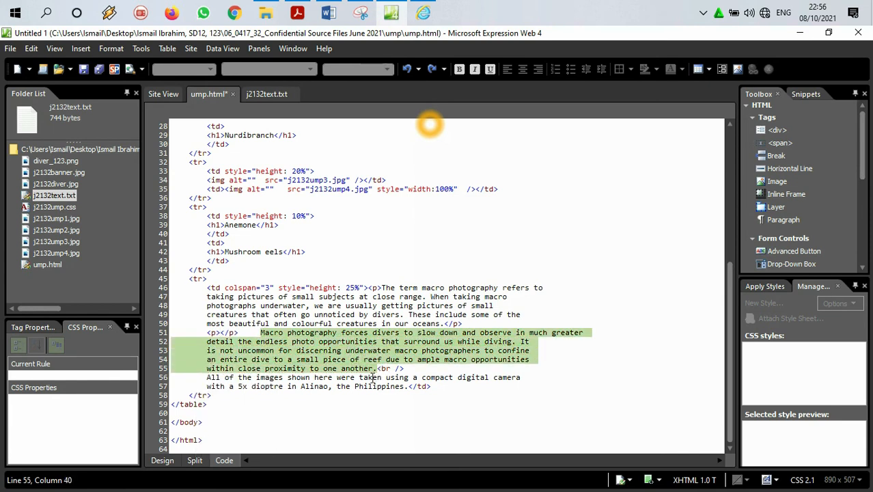
key("ctrl+x")
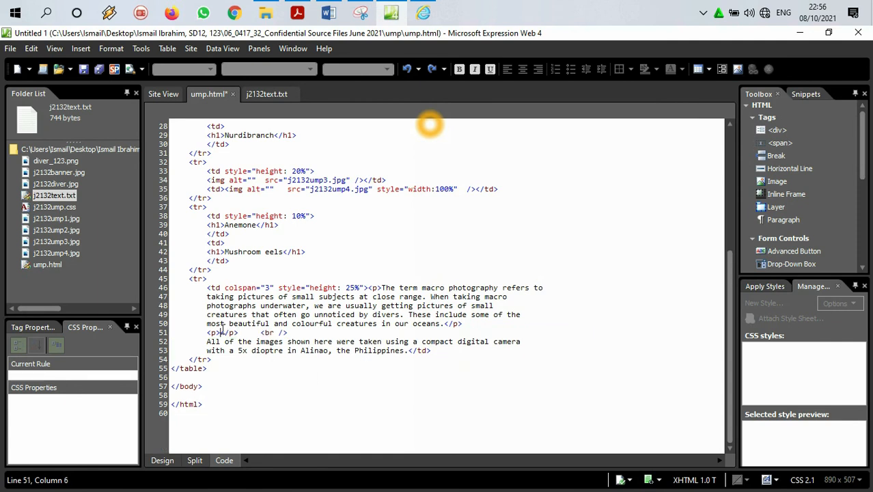
key("ctrl+v")
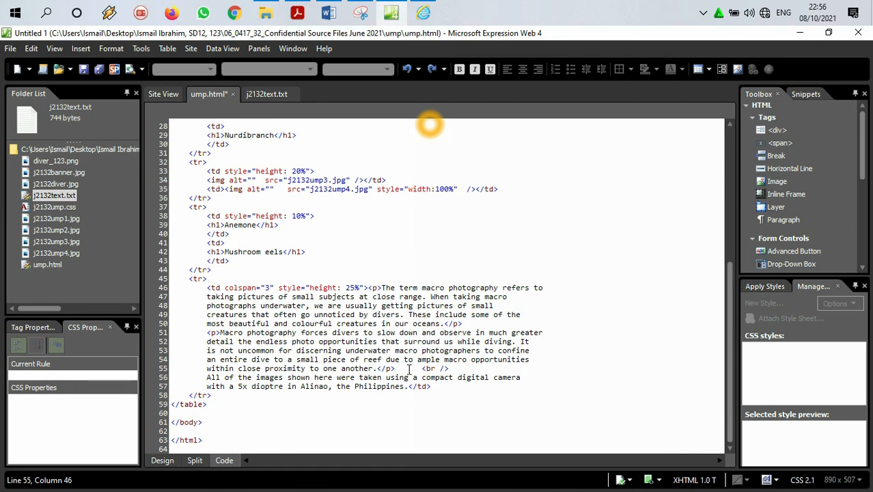
Step: Delete the <br /> tag after the second paragraph and the indentation before the "All of the images" text
key("Return")
left_click_drag(266, 381, 214, 376)
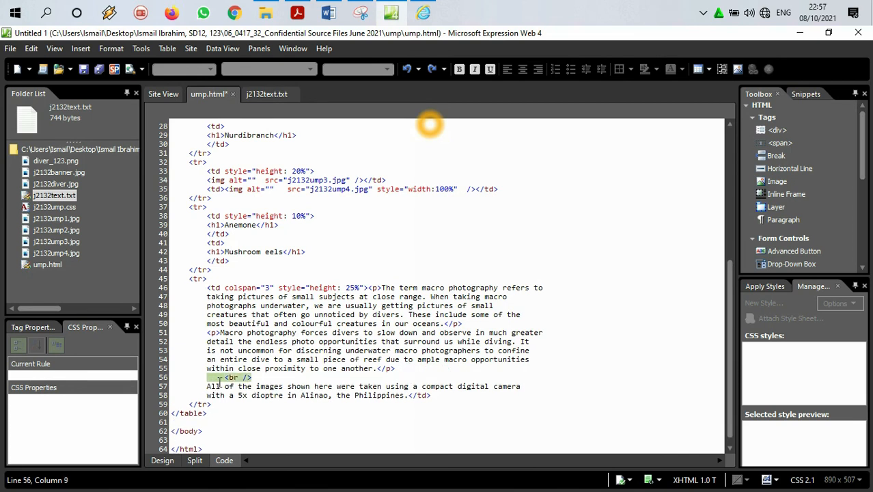
key("Delete")
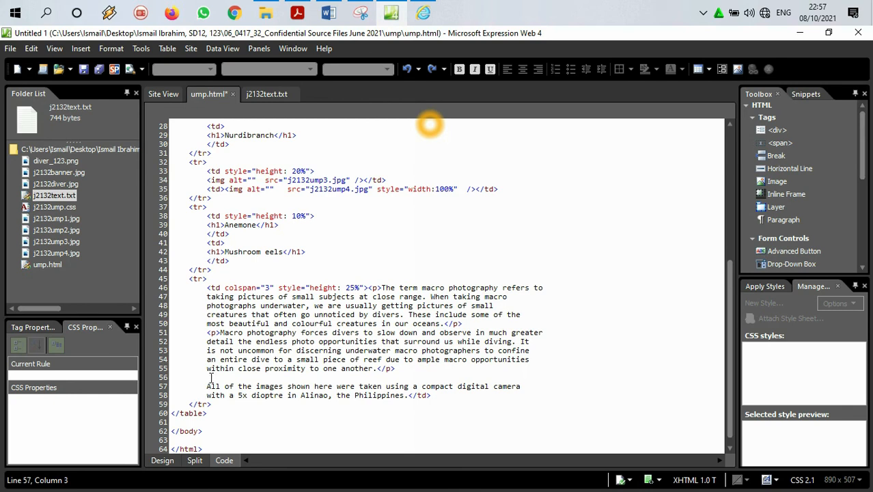
key("BackSpace")
key("BackSpace")
key("BackSpace")
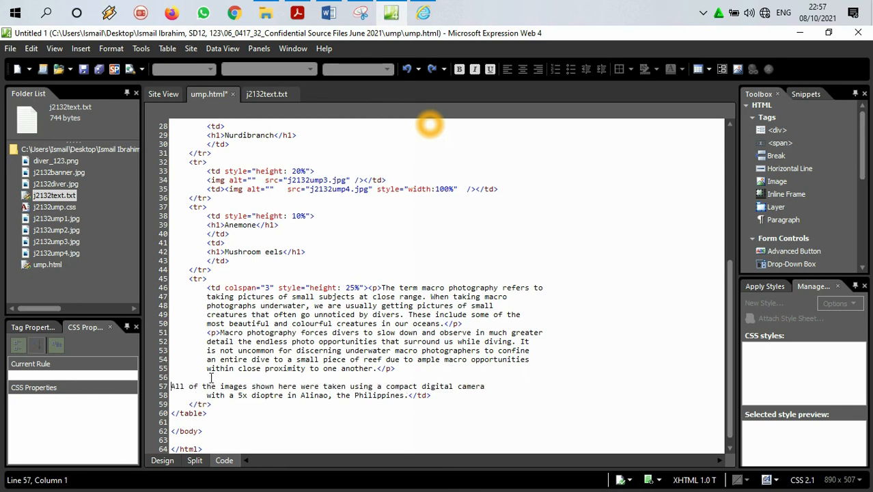
Step: Insert <p> and </p> tags on the line after the second paragraph and move the "All of the images shown here" text between them
type("<p></p>")
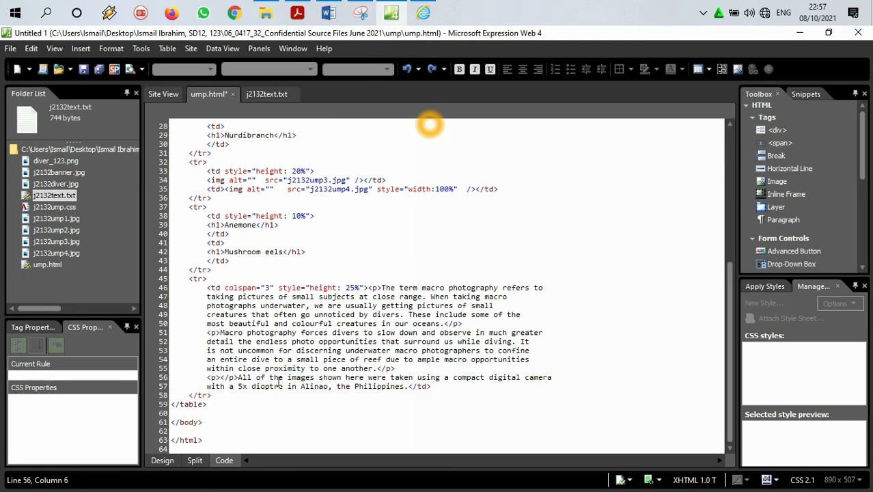
left_click_drag(406, 388, 233, 378)
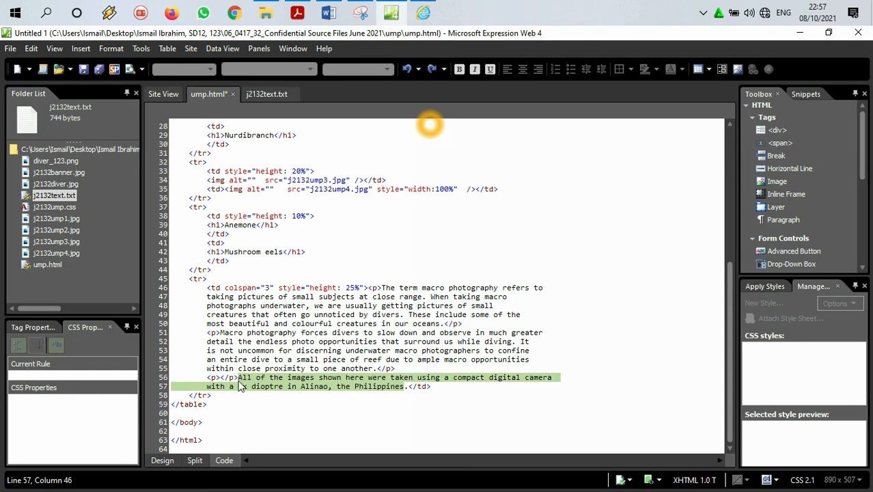
key("Delete")
left_click(223, 377)
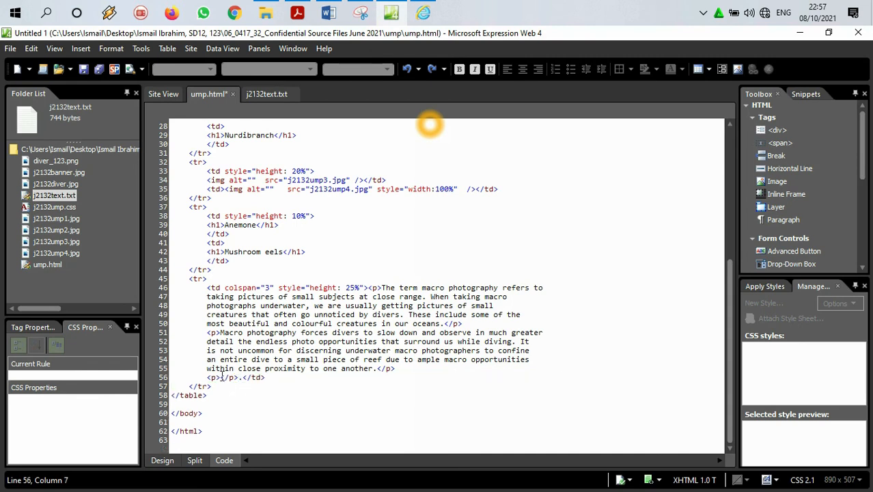
key("ctrl+v")
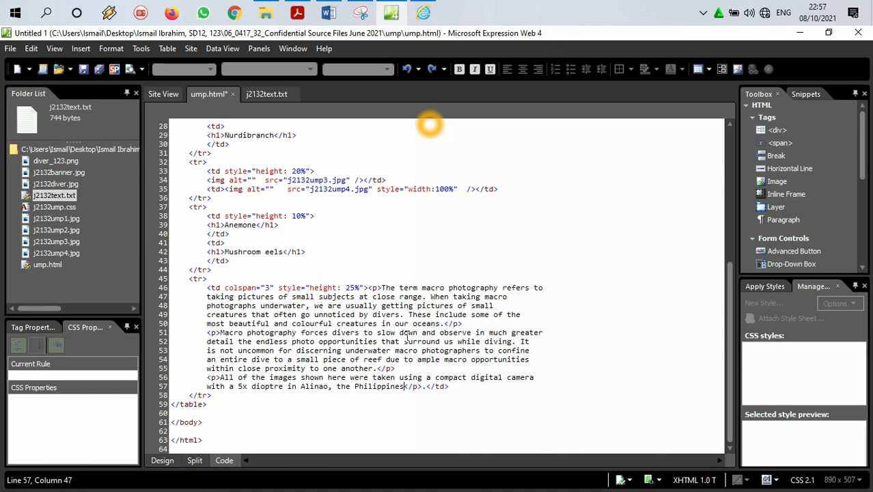
Step: Save ump.html with the three tagged paragraphs in cell K
left_click_drag(483, 321, 371, 287)
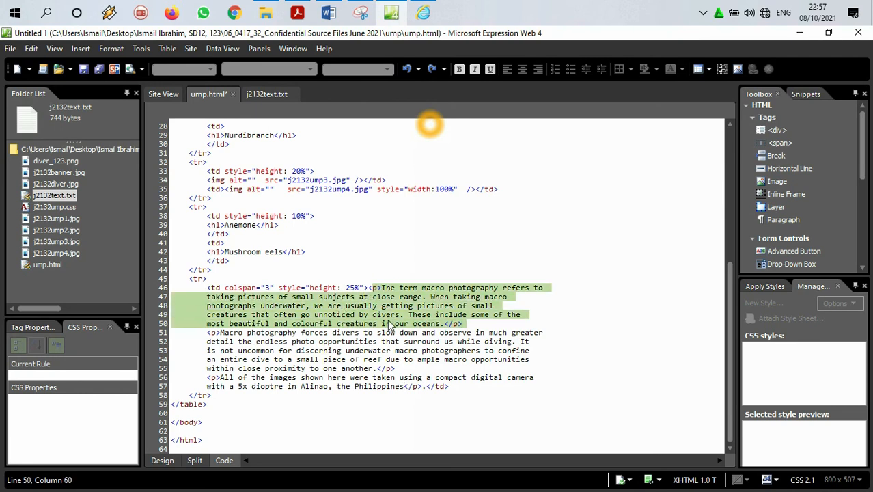
left_click(11, 48)
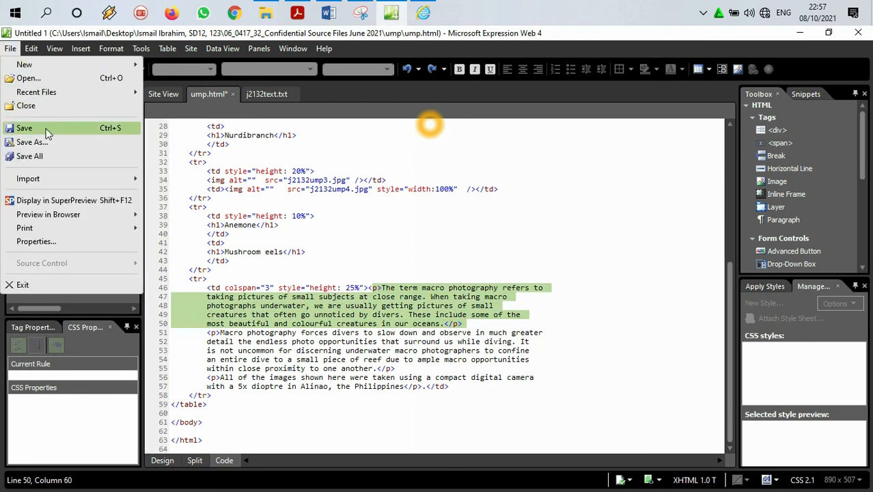
left_click(24, 128)
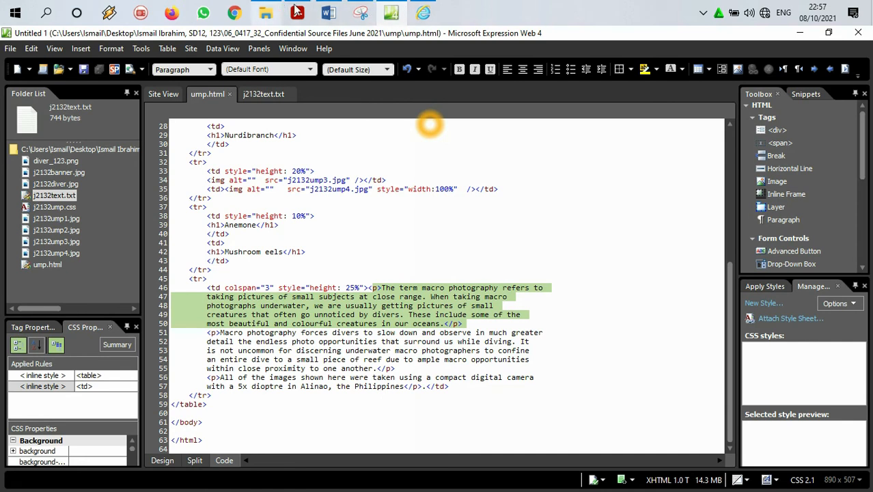
Step: Switch to the question paper in Adobe Acrobat Reader and copy the text "Web page last edited by:" from question 6
left_click(298, 12)
scroll(253, 287, "down", 1)
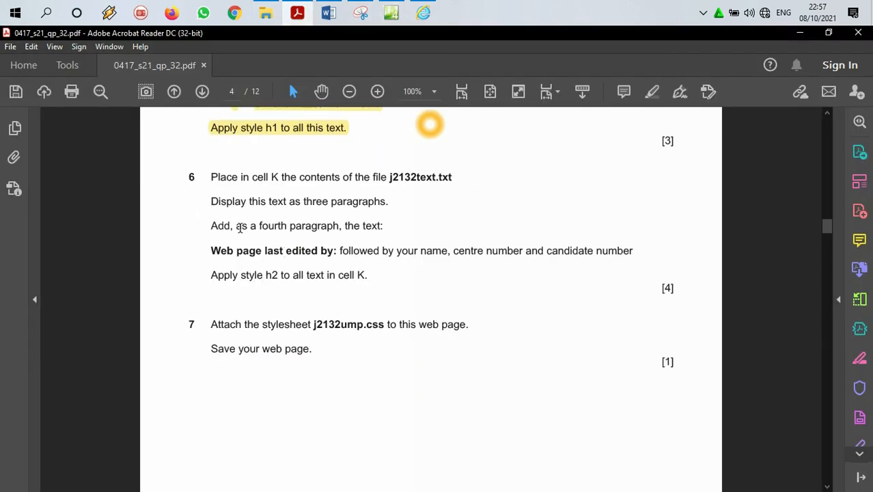
left_click_drag(248, 226, 286, 226)
left_click(213, 250)
left_click_drag(220, 250, 338, 250)
right_click(327, 255)
left_click(353, 266)
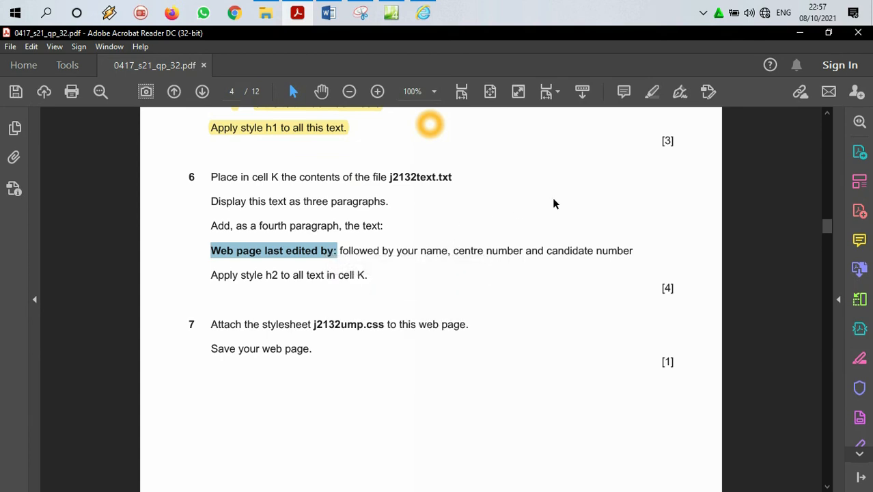
Step: Back in Expression Web, add a <p></p> paragraph containing "Web page last edited by:" on a new code line after cell K's </td> tag
left_click(798, 33)
left_click(472, 389)
key("Return")
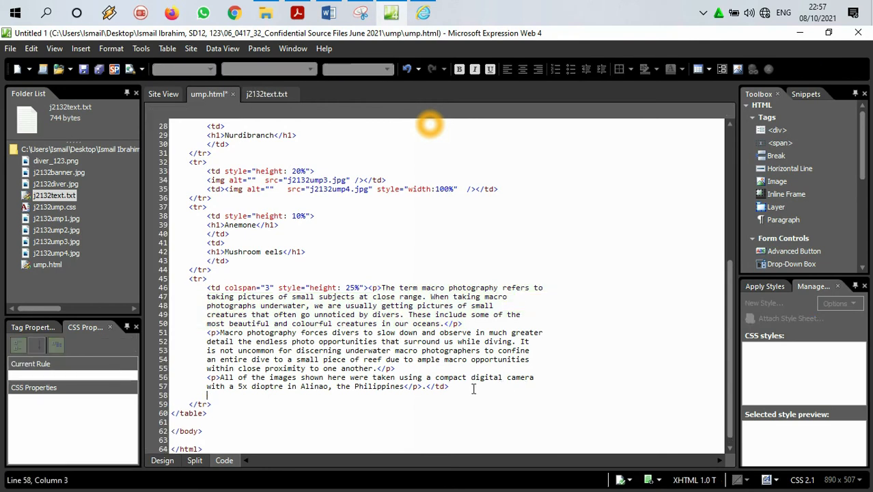
type("<p")
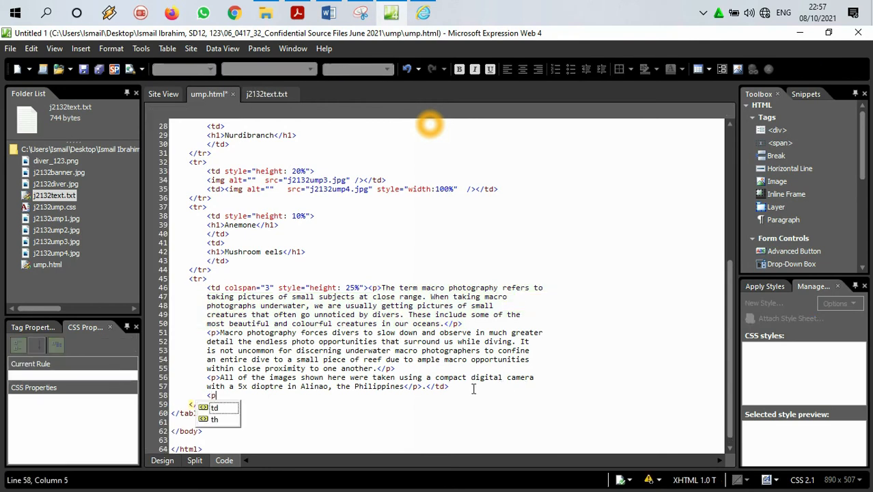
type(">")
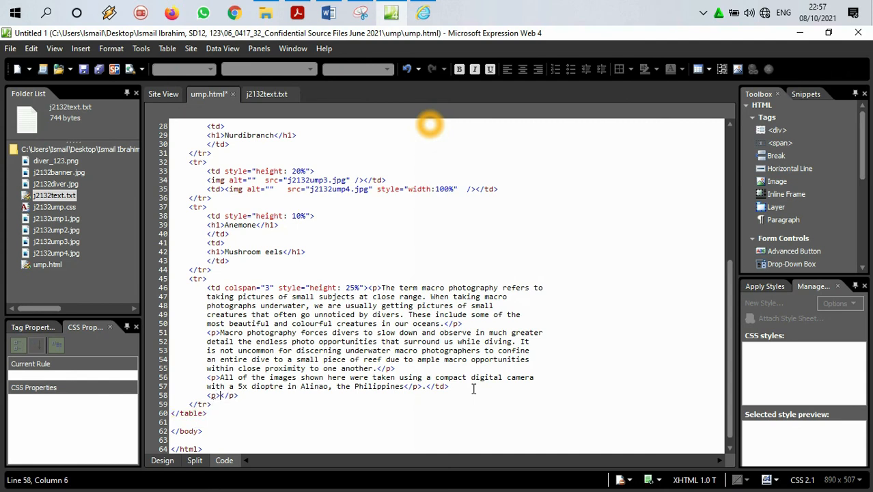
type("Web page last edited by:")
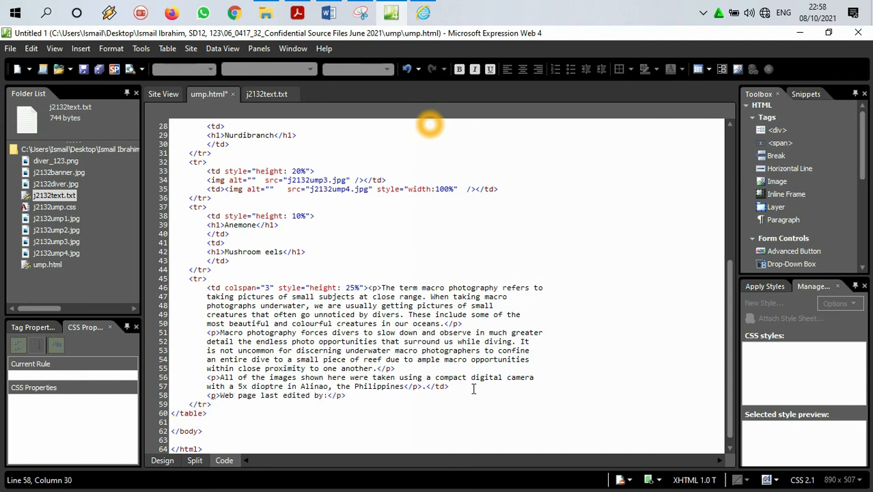
type("btt")
Step: Complete the "Web page last edited by:" paragraph with the candidate's full name, centre number and candidate number, separated by commas
key("BackSpace")
key("BackSpace")
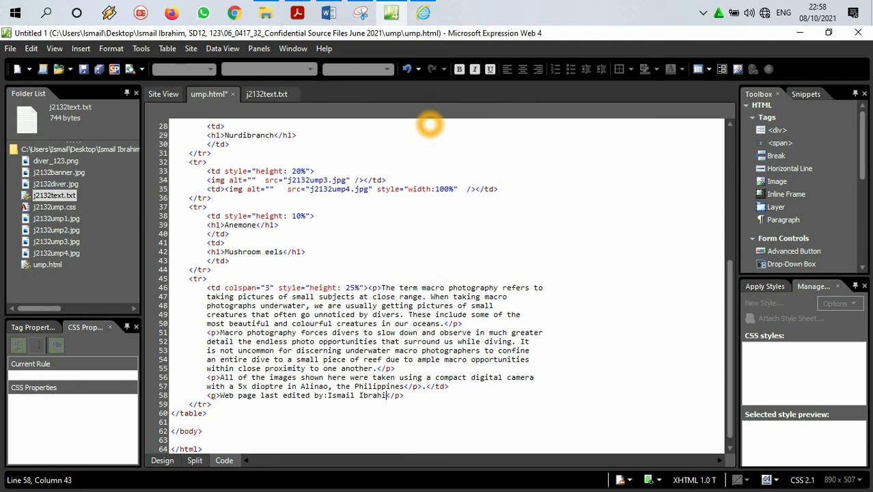
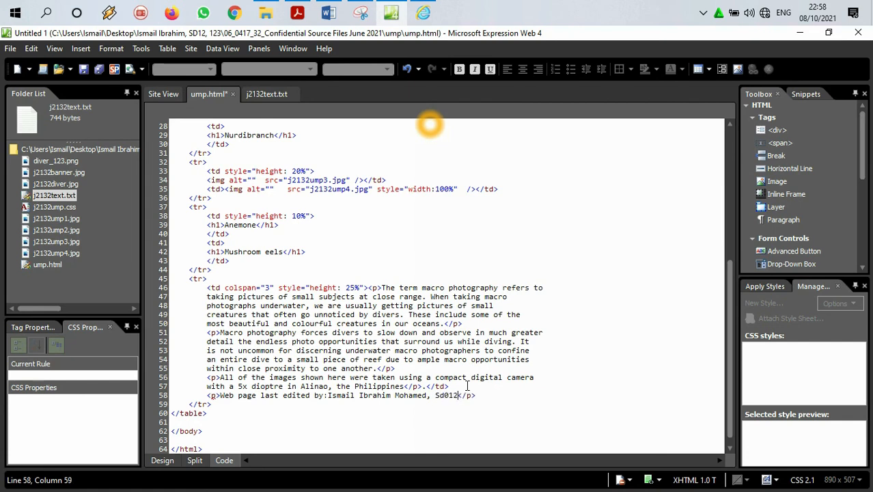
type(", 123")
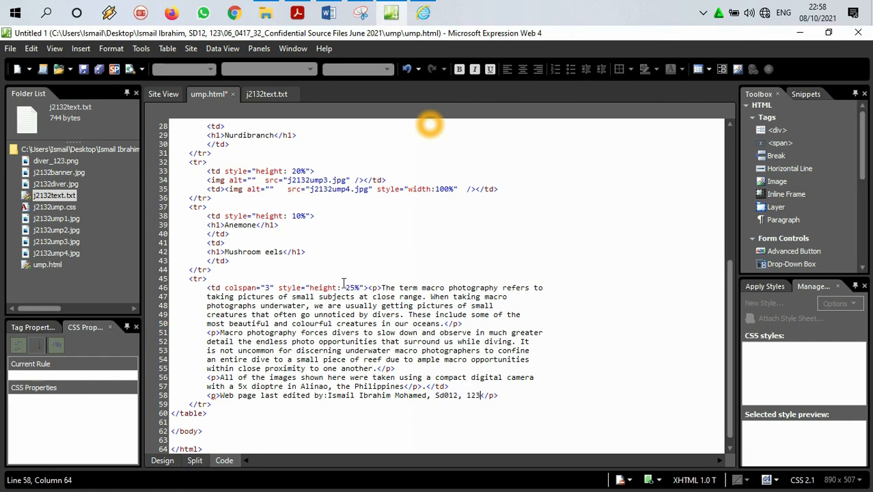
Step: Save ump.html and show the page in Design view
left_click(10, 48)
left_click(27, 126)
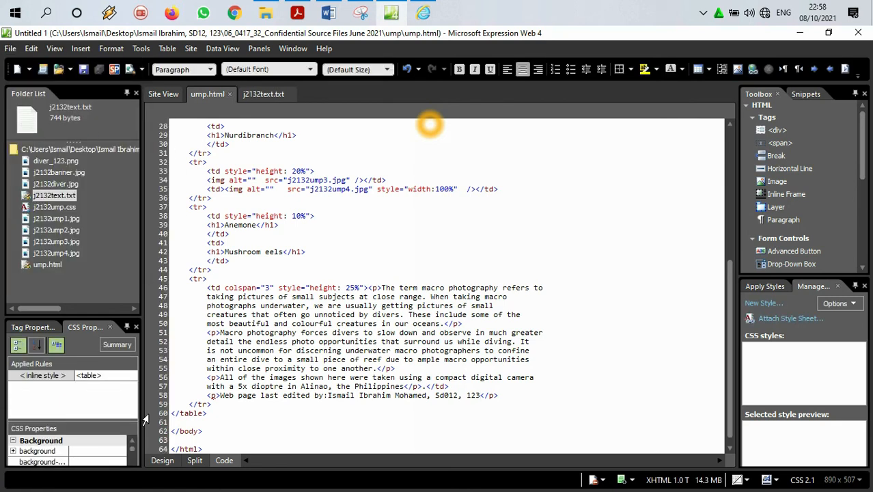
left_click(162, 460)
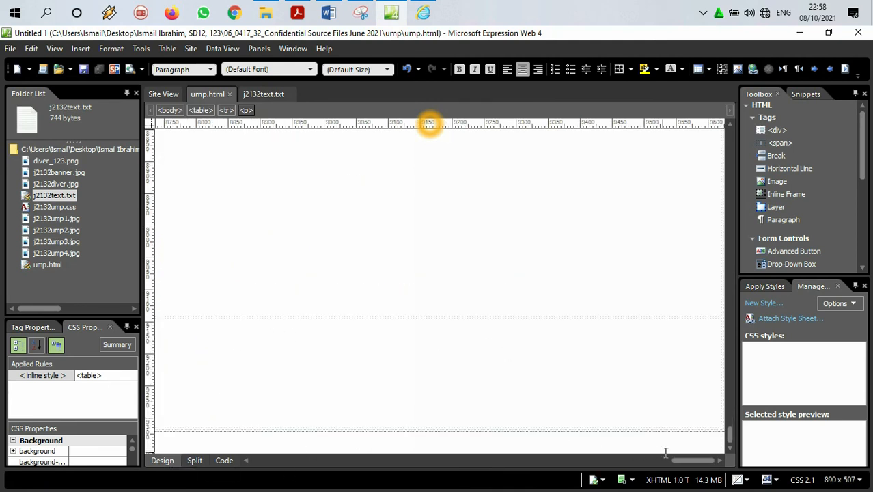
Step: Examine cell K's paragraphs across the full page width in Design view, looking for the "Web page last edited by:" line
left_click_drag(679, 464, 199, 468)
left_click_drag(708, 468, 287, 463)
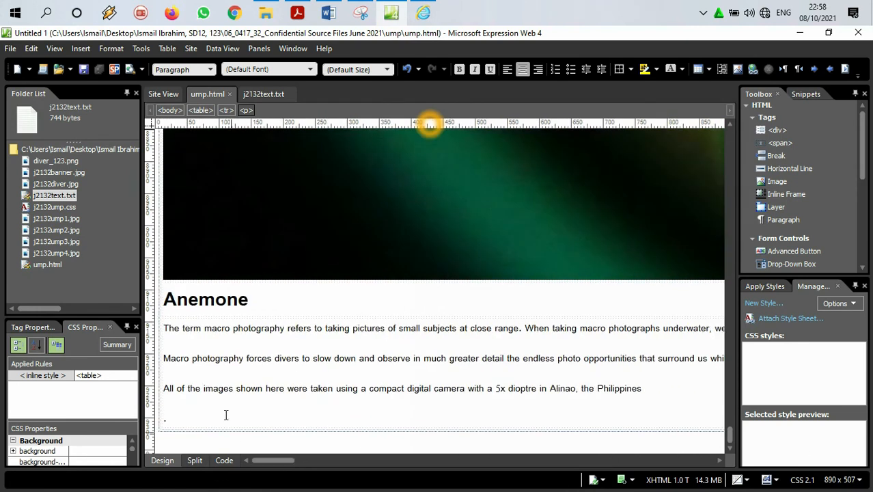
left_click(168, 327)
key("shift+End")
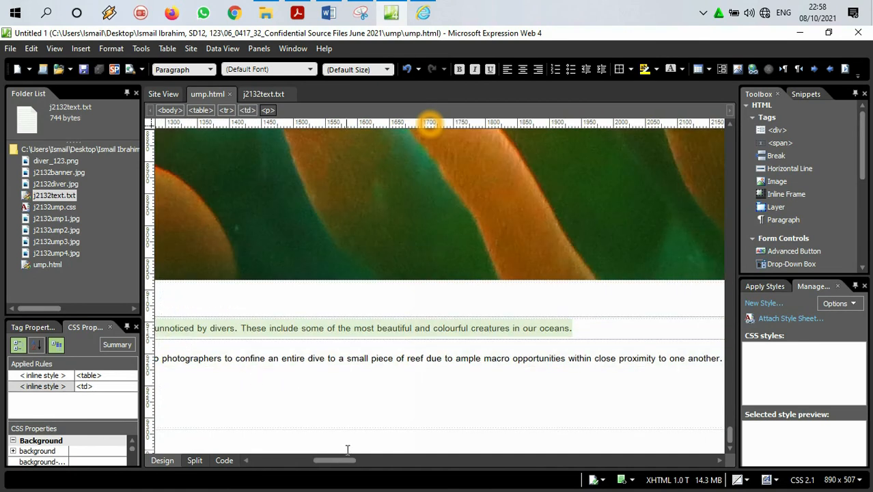
left_click_drag(348, 462, 216, 443)
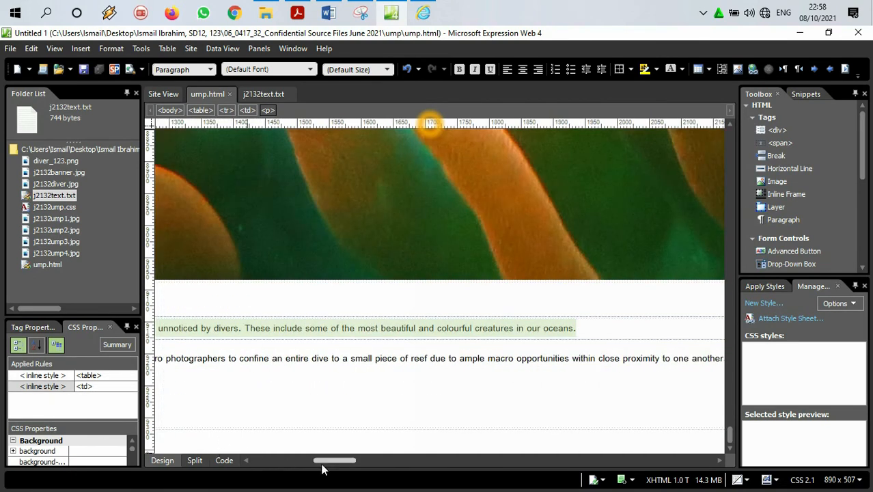
left_click_drag(327, 461, 254, 460)
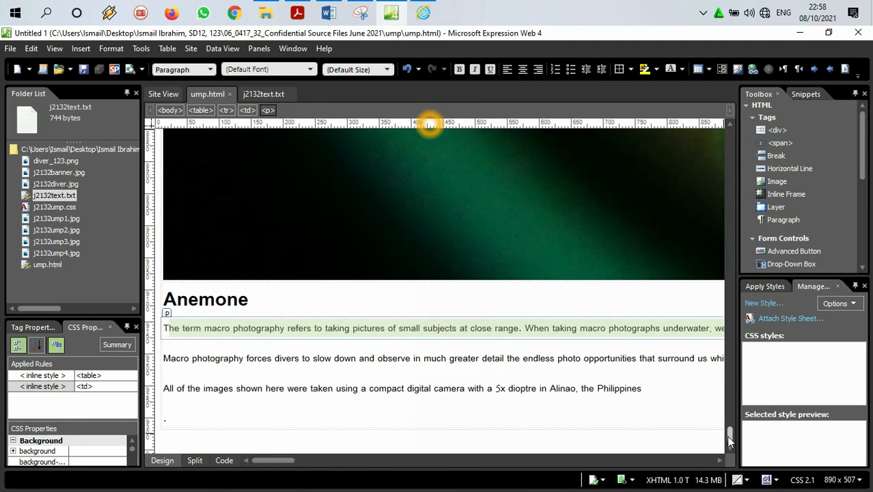
mouse_move(730, 441)
left_mouse_down()
mouse_move(729, 427)
mouse_move(728, 441)
left_mouse_up()
left_click(502, 362)
left_click(467, 389)
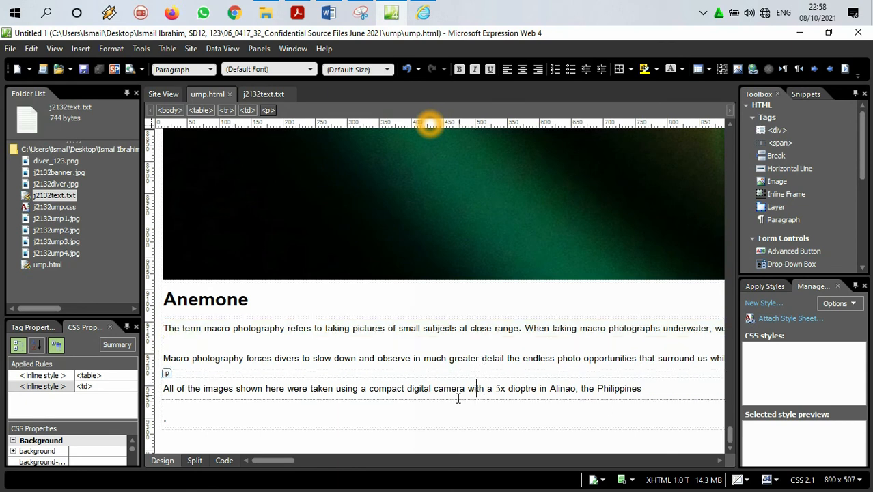
left_click(402, 414)
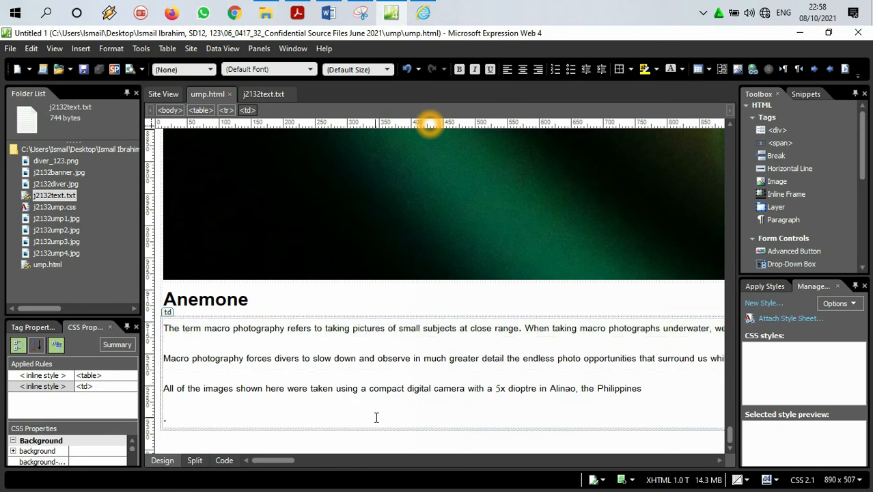
left_click_drag(286, 461, 621, 461)
left_click_drag(548, 459, 179, 440)
Step: In Code view, cut the whole "Web page last edited by:" text from between its <p> tags
left_click(222, 462)
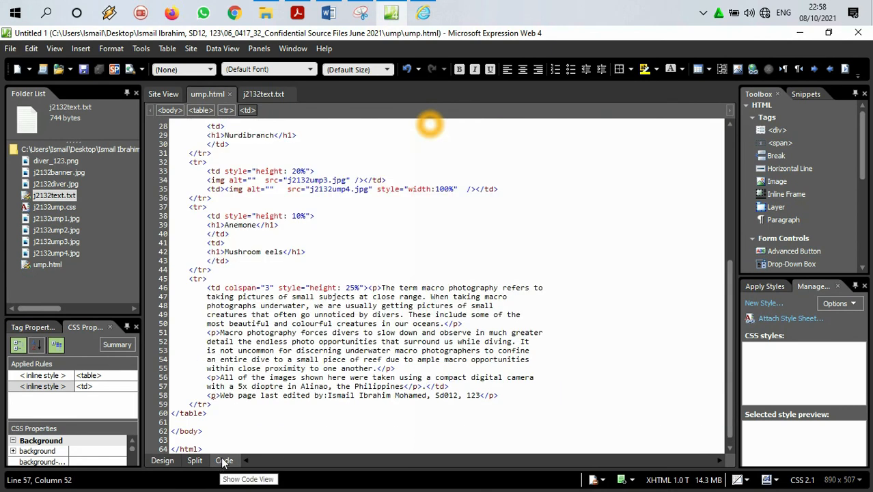
left_click(231, 395)
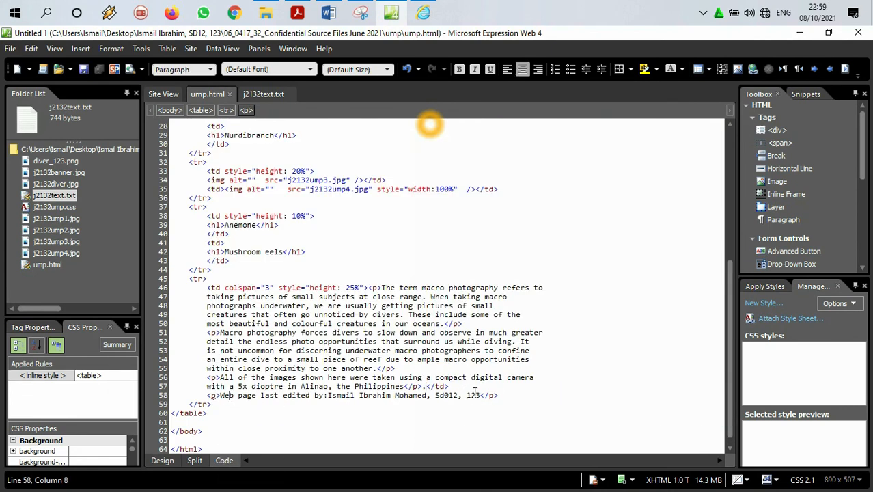
mouse_move(476, 395)
left_mouse_down()
mouse_move(211, 397)
mouse_move(482, 402)
left_mouse_up()
right_click(233, 401)
left_click(221, 400)
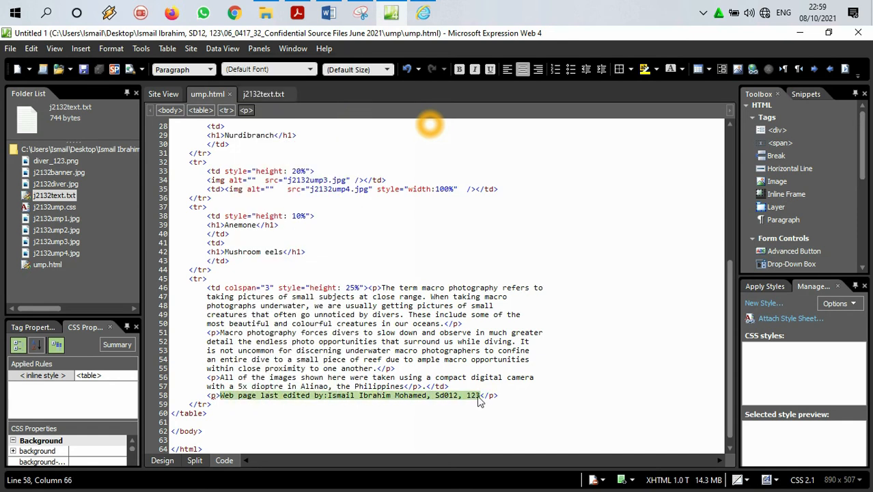
right_click(476, 398)
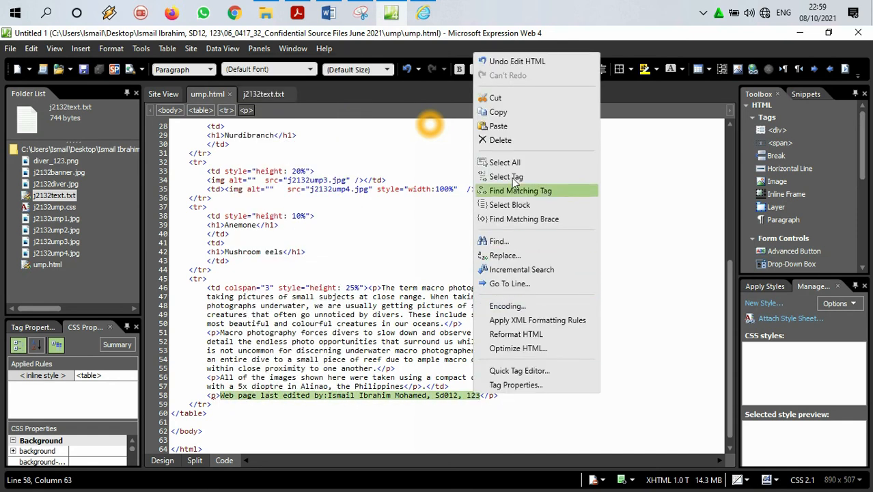
left_click(500, 97)
Step: Delete the empty <p></p> tags below cell K's closing </td> tag
left_click(229, 404)
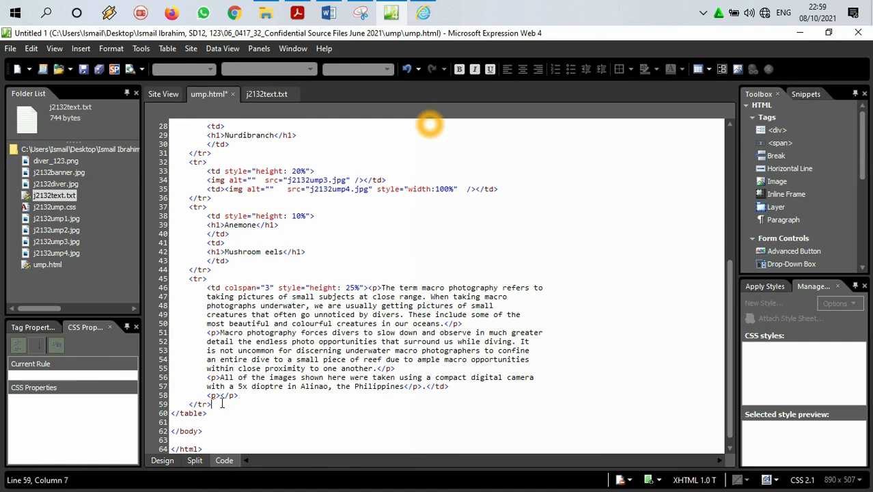
left_click_drag(238, 395, 207, 395)
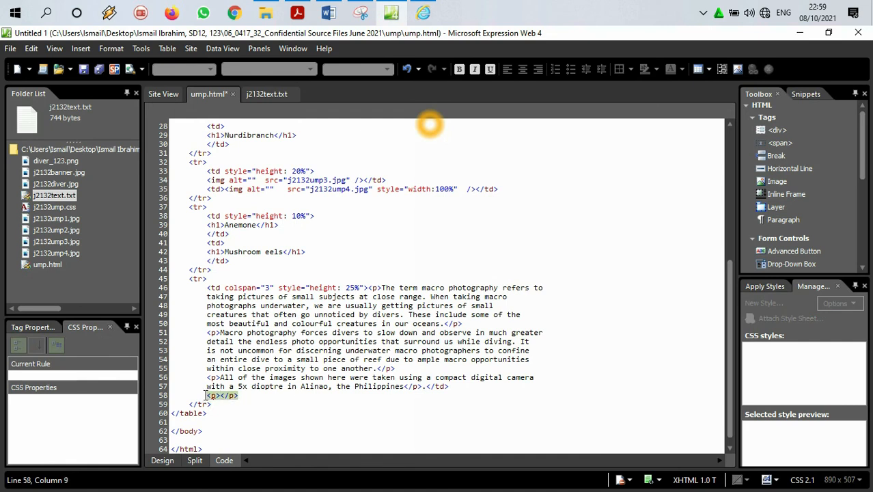
key("Delete")
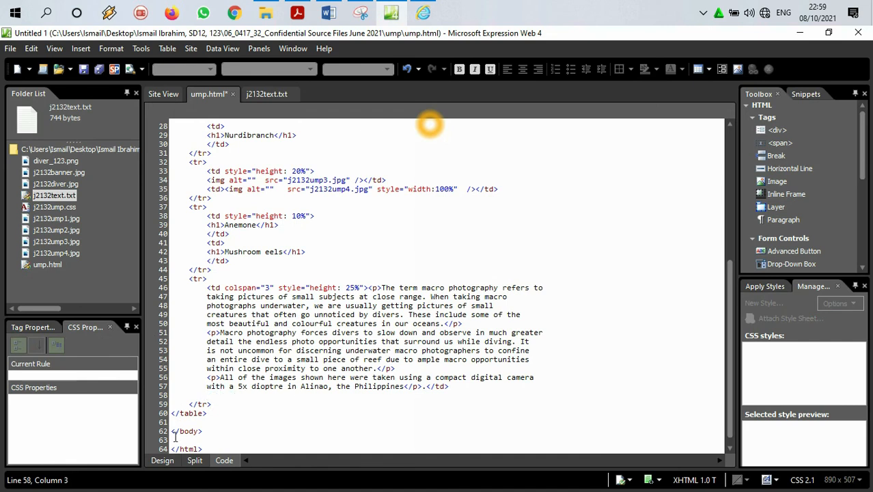
Step: In Design view, end the paragraph after "the Philippines" with a full stop and paste the cut line as a new paragraph below it
left_click(164, 460)
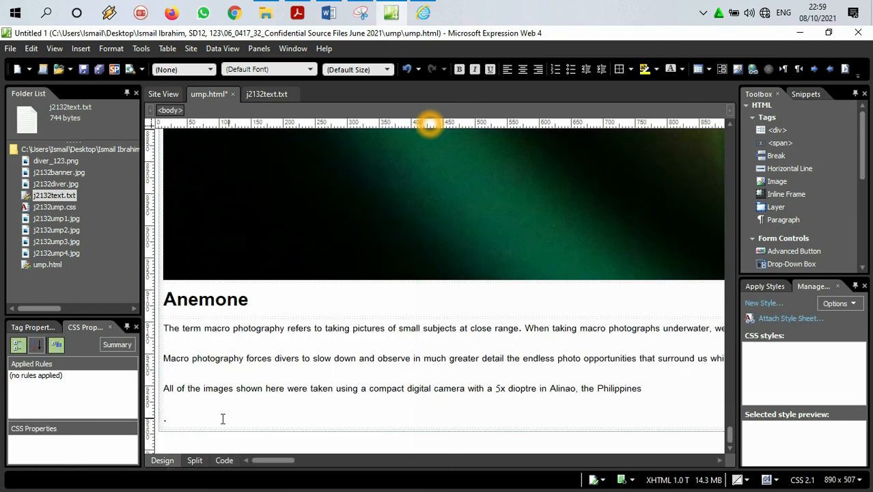
left_click(222, 418)
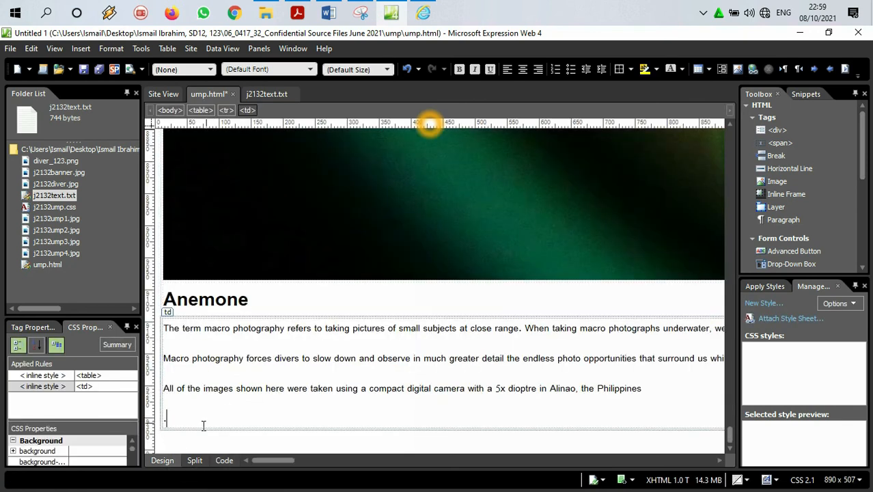
left_click(644, 387)
type(".")
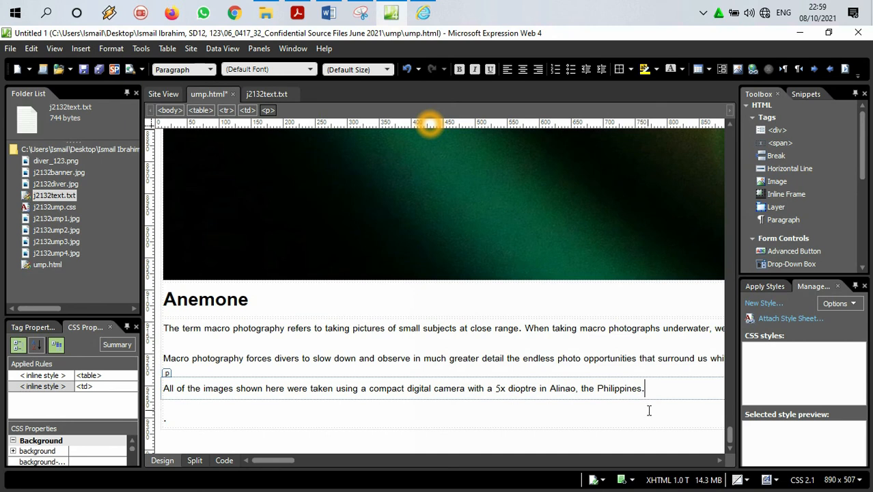
key("Return")
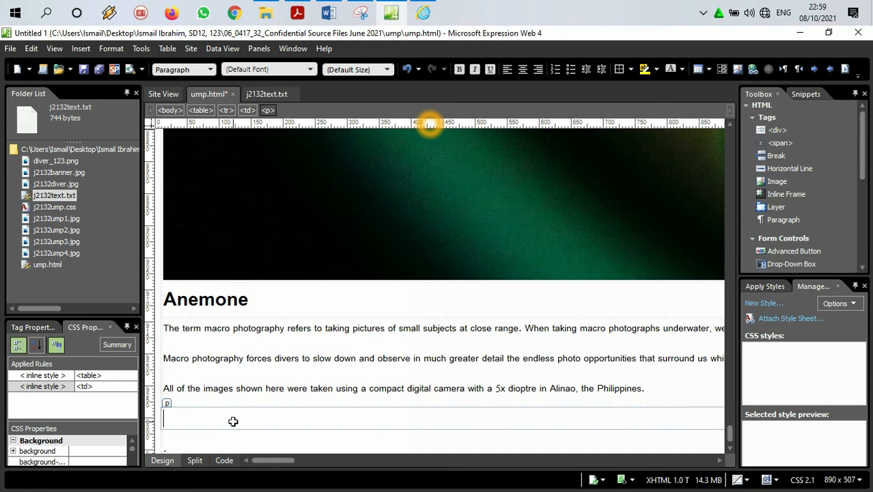
key("ctrl+v")
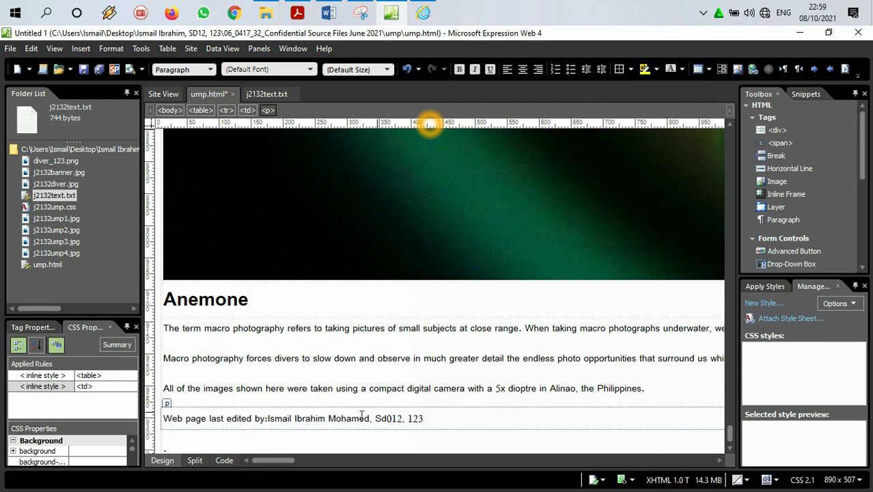
Step: Delete the stray full stop below the fourth paragraph in cell K and save the page
left_click(183, 446)
key("BackSpace")
left_click(182, 389)
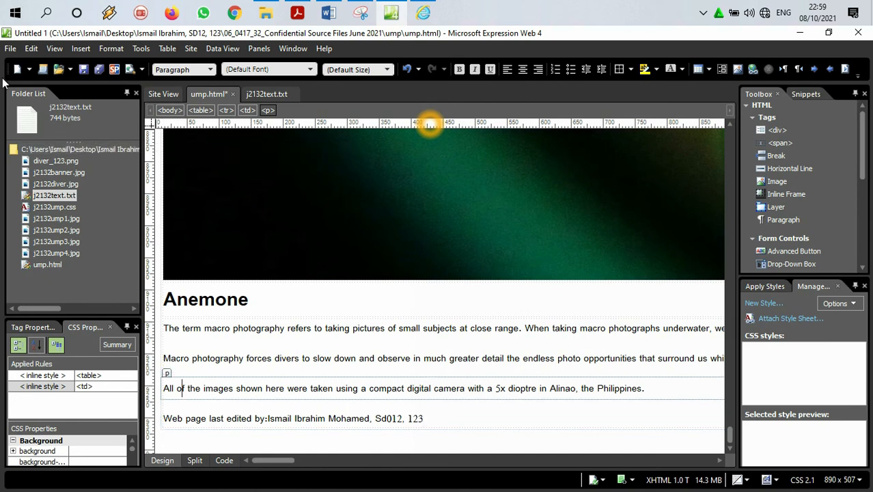
left_click(83, 69)
Step: Switch to the question paper PDF and highlight the full text of question 6
left_click(297, 12)
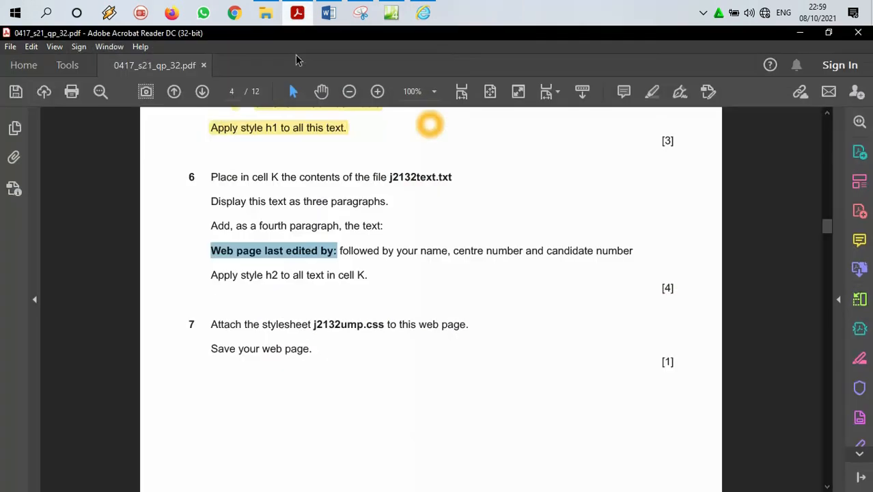
scroll(357, 245, "down", 1)
left_click_drag(377, 245, 209, 146)
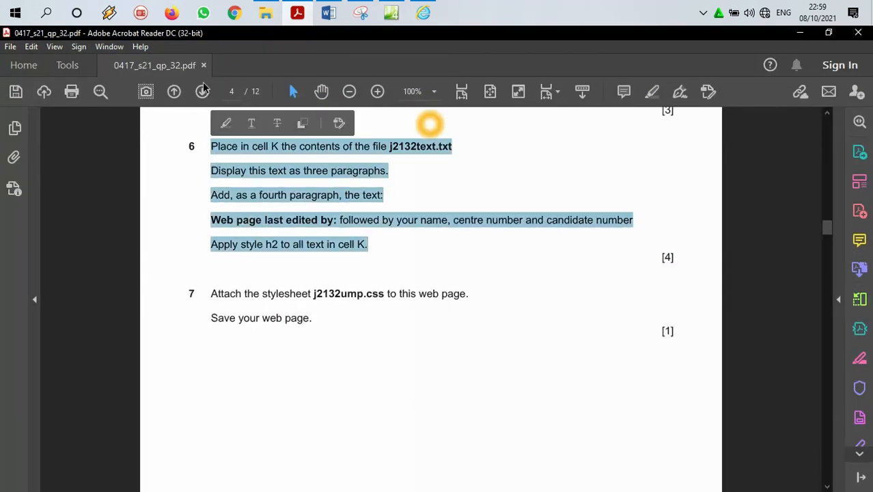
left_click(651, 92)
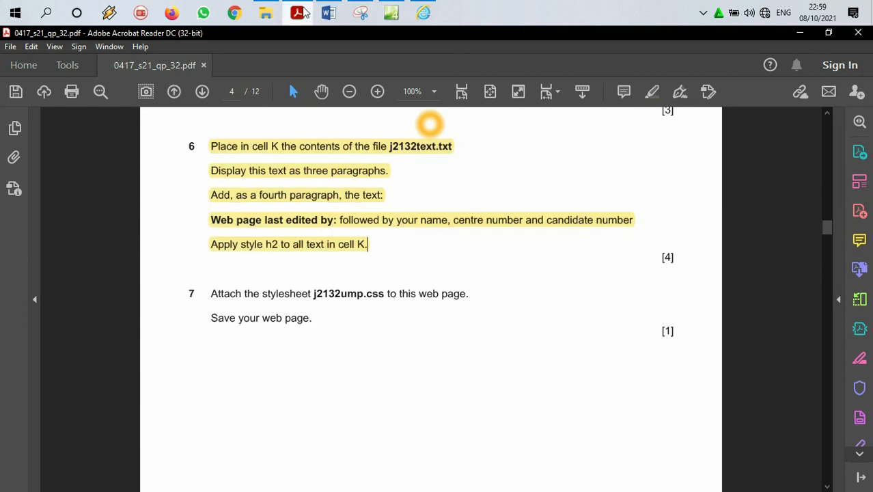
Step: Back in Expression Web, apply Heading 2 <h2> to all four paragraphs in cell K and save the page
left_click(391, 13)
left_click_drag(429, 419, 148, 296)
left_click(153, 336)
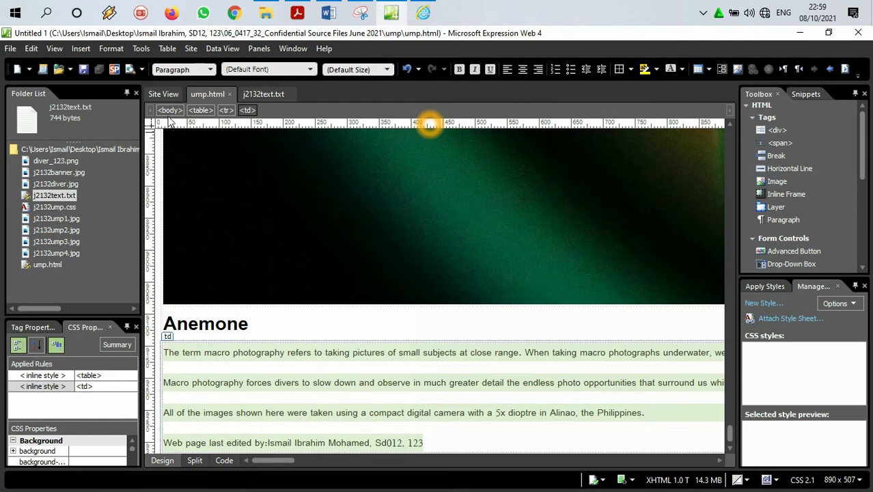
left_click(209, 71)
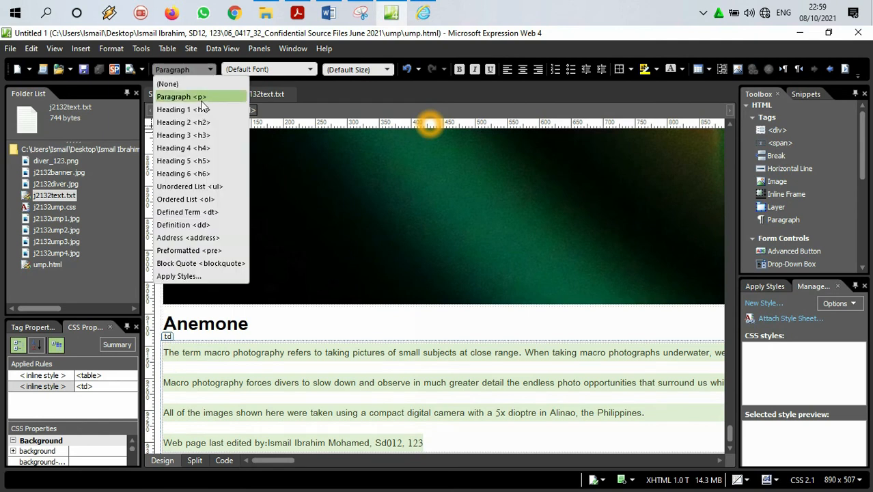
left_click(202, 122)
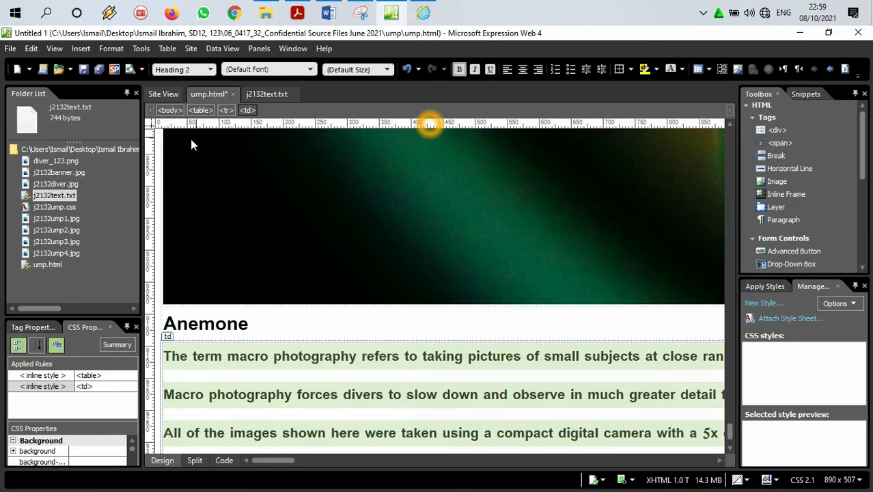
left_click(83, 69)
Step: Check question 7 in the PDF, and in Expression Web attach the stylesheet j2132ump.css to the current page as a link
left_click(297, 13)
scroll(270, 285, "down", 3)
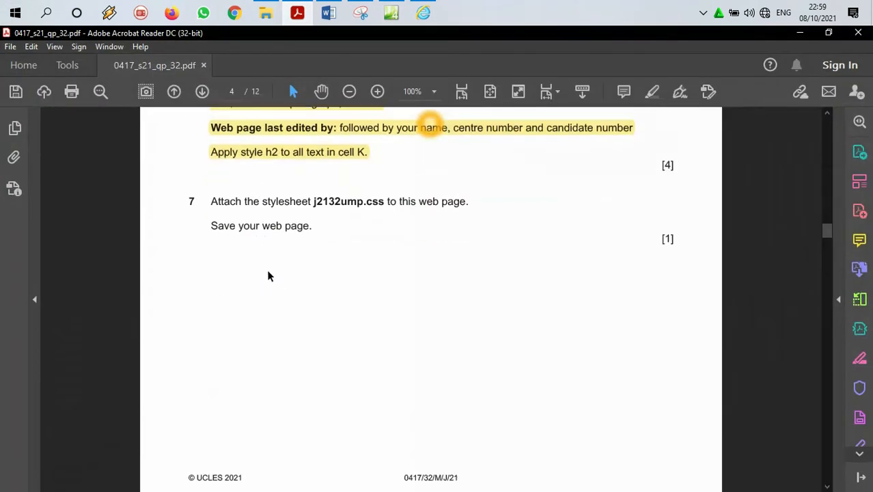
left_click_drag(214, 196, 312, 227)
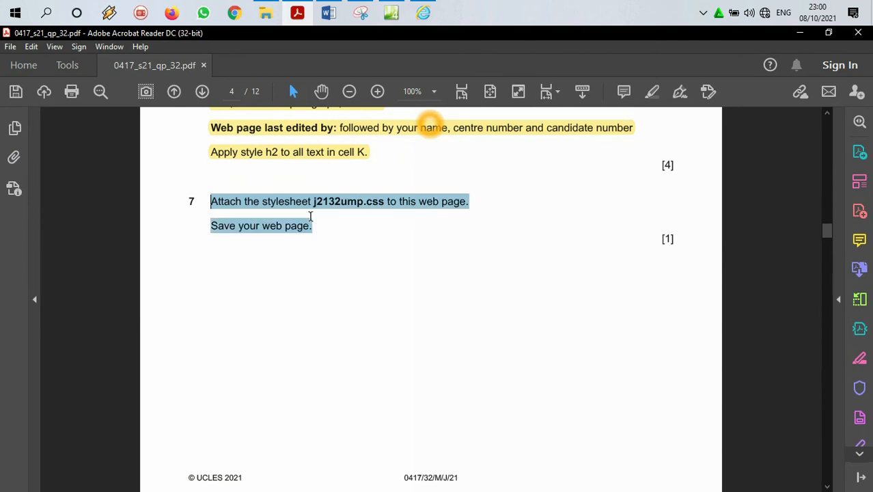
left_click(796, 34)
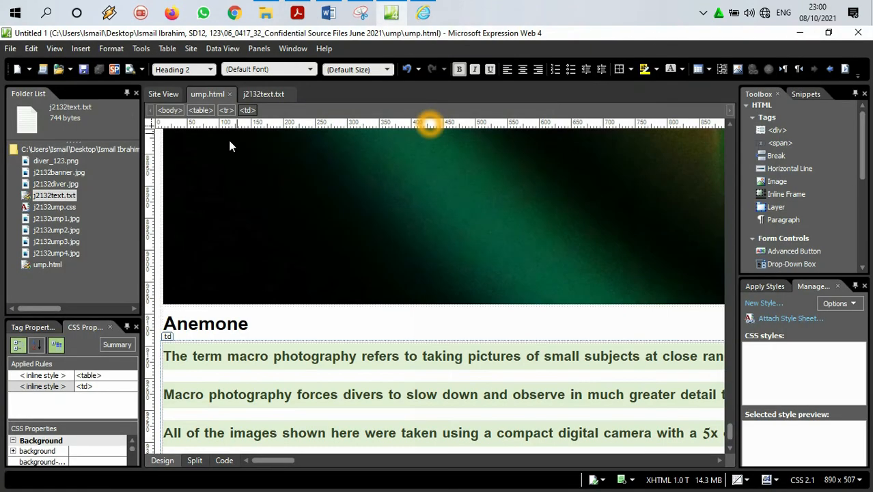
left_click(109, 48)
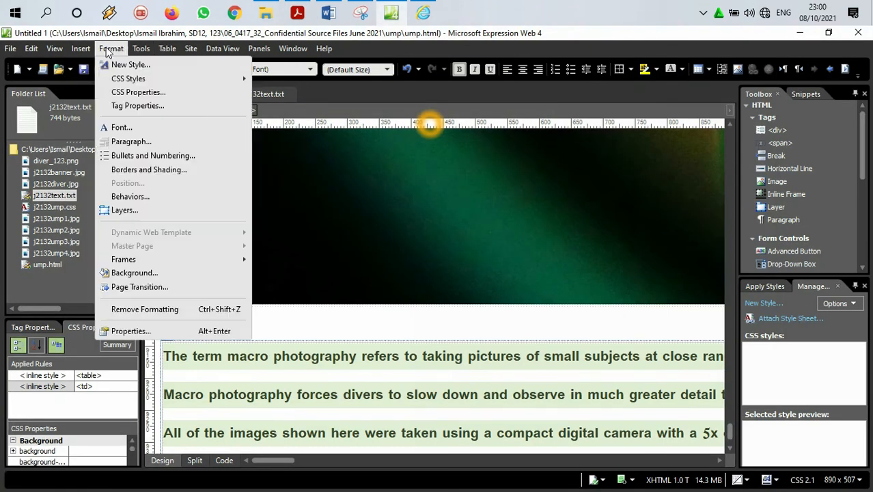
mouse_move(182, 79)
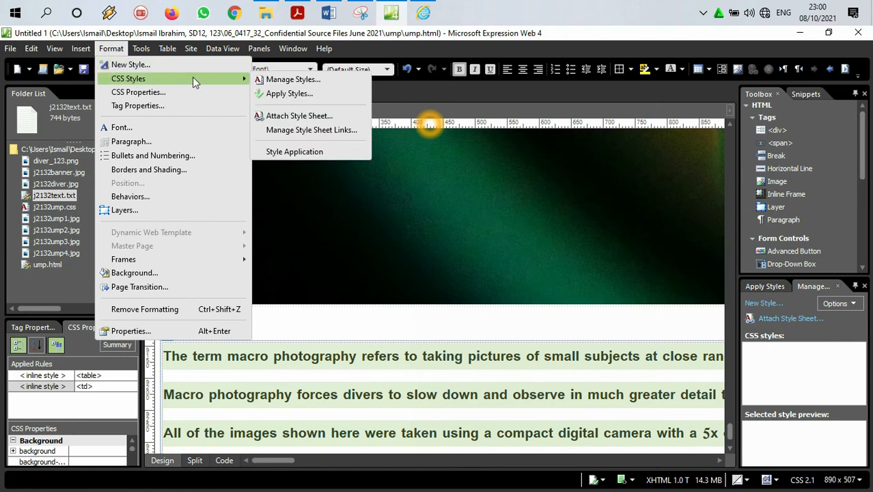
left_click(295, 115)
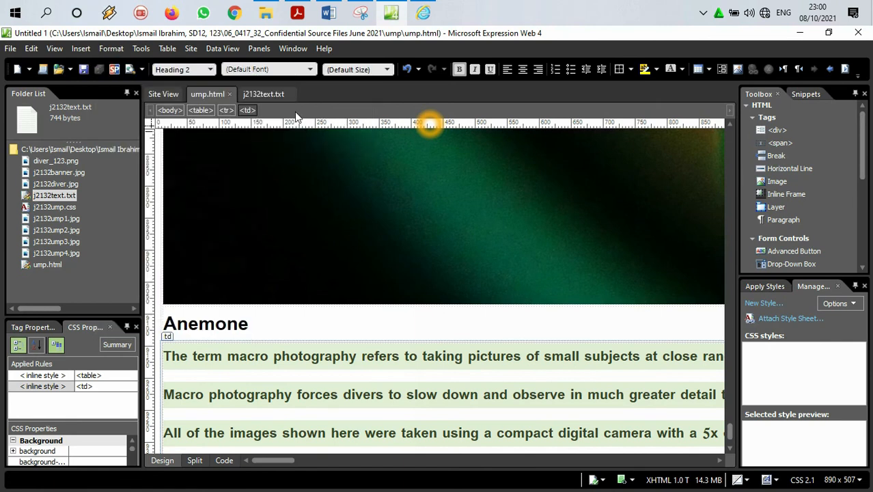
left_click(522, 236)
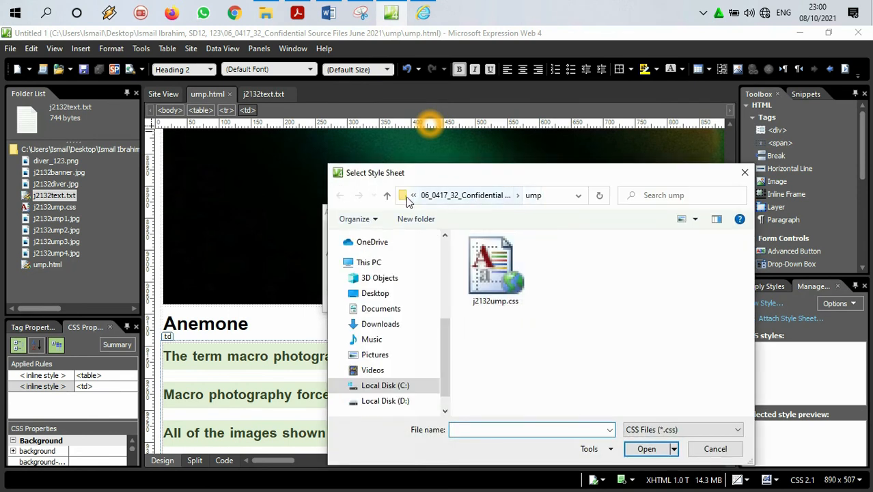
left_click(414, 196)
left_click(414, 196)
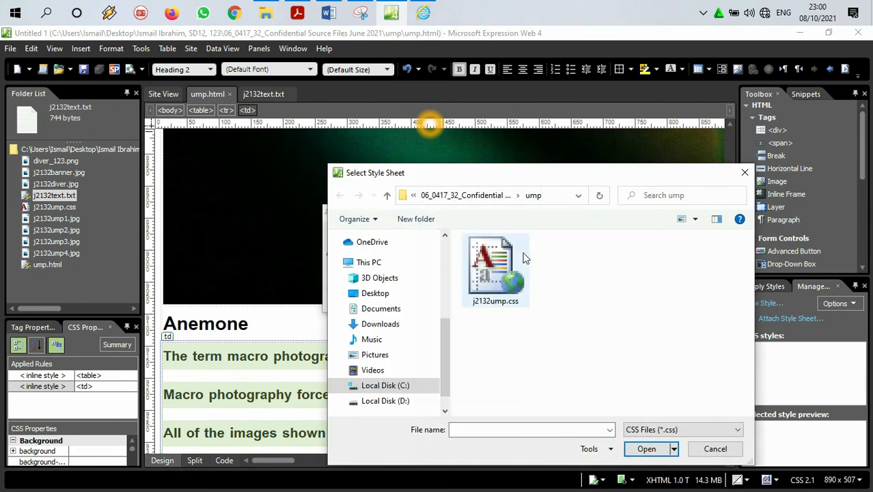
double_click(490, 271)
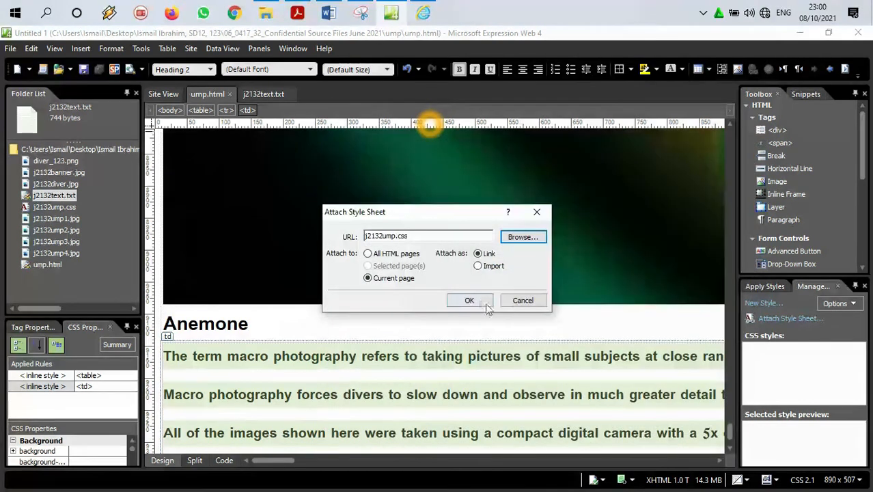
left_click(469, 300)
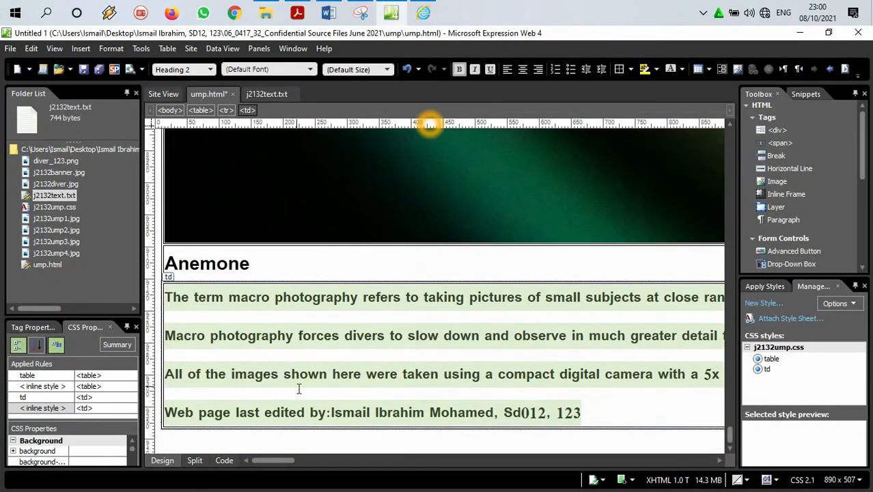
Step: Save ump.html with the attached stylesheet
left_click_drag(280, 460, 194, 442)
scroll(321, 295, "up", 3)
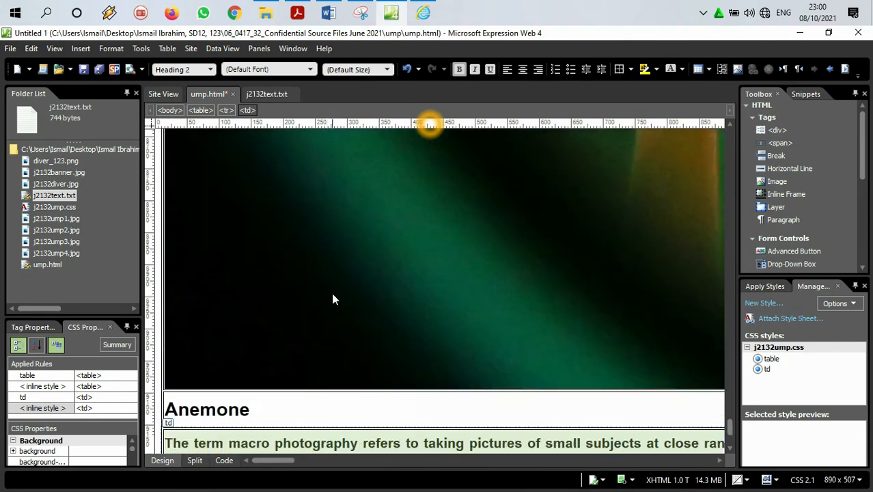
left_click(11, 48)
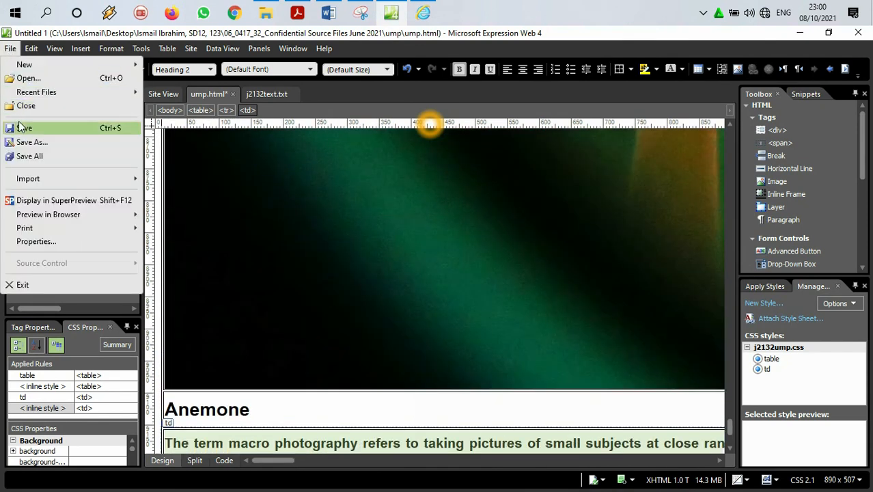
left_click(24, 128)
Step: Read the stylesheet specifications of question 8 in the question paper PDF, starting with the table alignment requirement
left_click(298, 12)
scroll(293, 240, "down", 5)
scroll(288, 263, "up", 2)
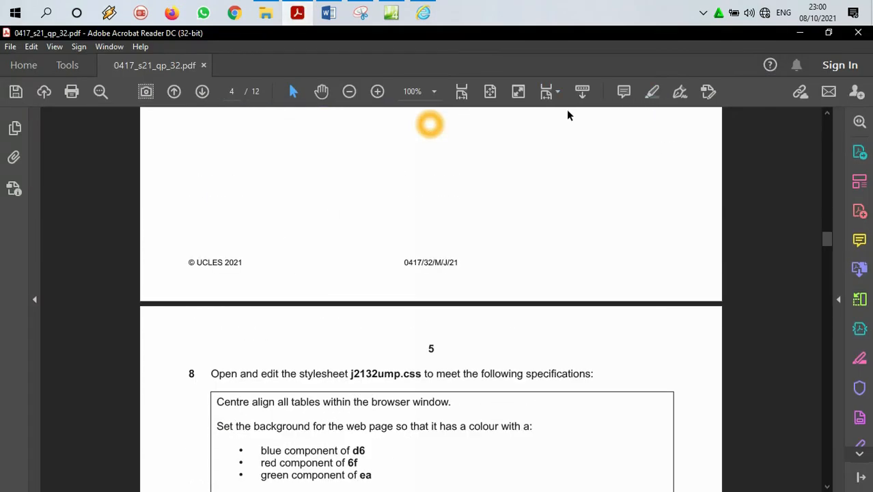
scroll(437, 246, "up", 3)
scroll(432, 246, "down", 8)
scroll(431, 245, "down", 3)
scroll(431, 243, "up", 5)
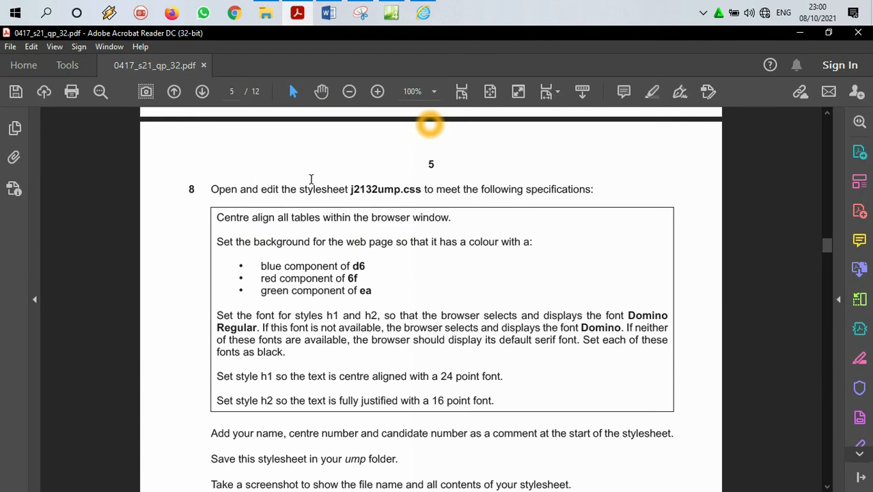
left_click_drag(353, 184, 422, 189)
scroll(499, 206, "down", 2)
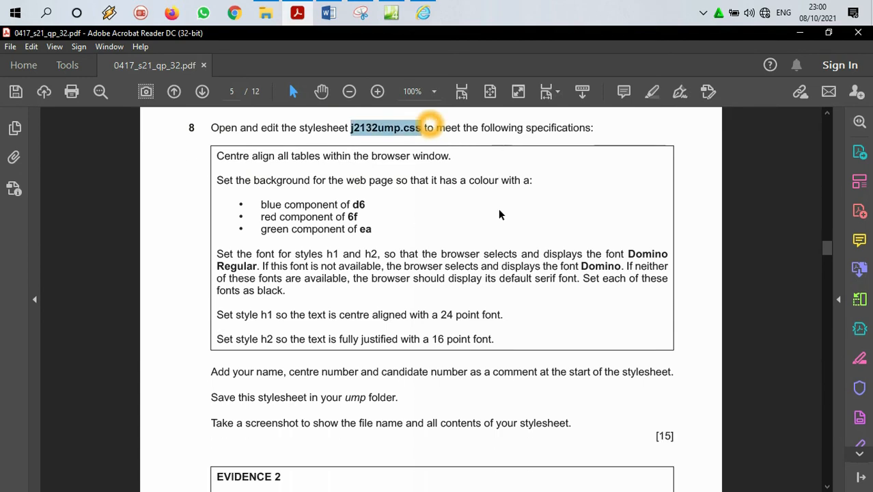
left_click_drag(224, 156, 448, 158)
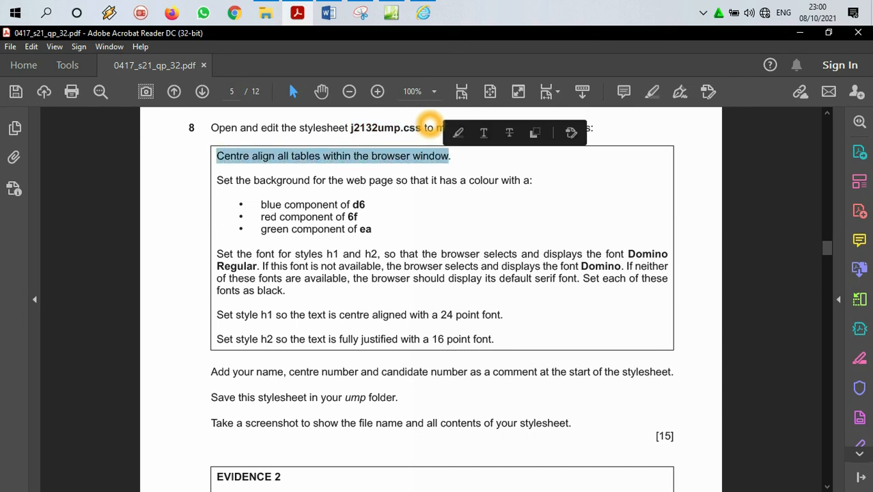
Step: Return to Expression Web, open j2132ump.css and examine the declarations of its table and td rules
left_click(799, 33)
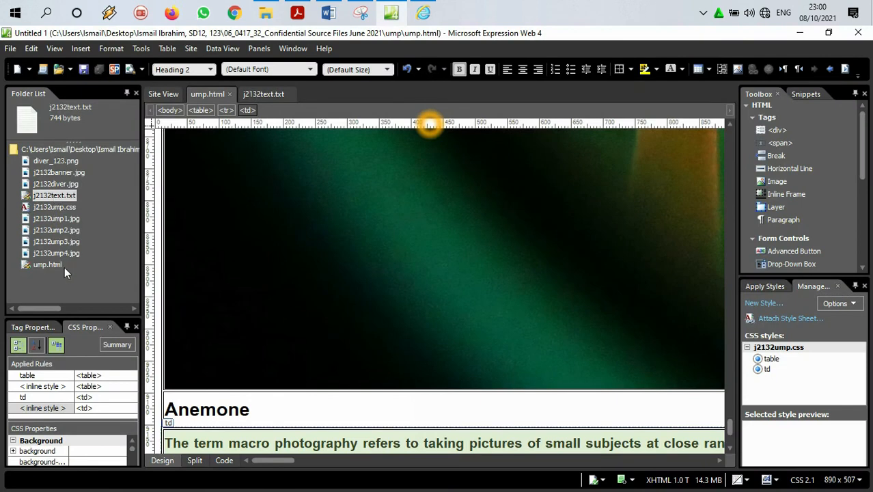
left_click(69, 208)
double_click(69, 211)
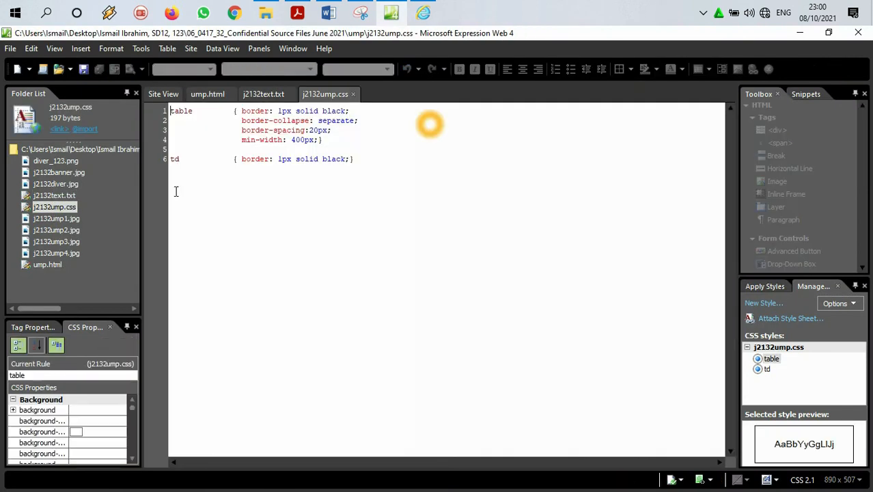
left_click_drag(241, 112, 331, 142)
left_click_drag(228, 158, 329, 158)
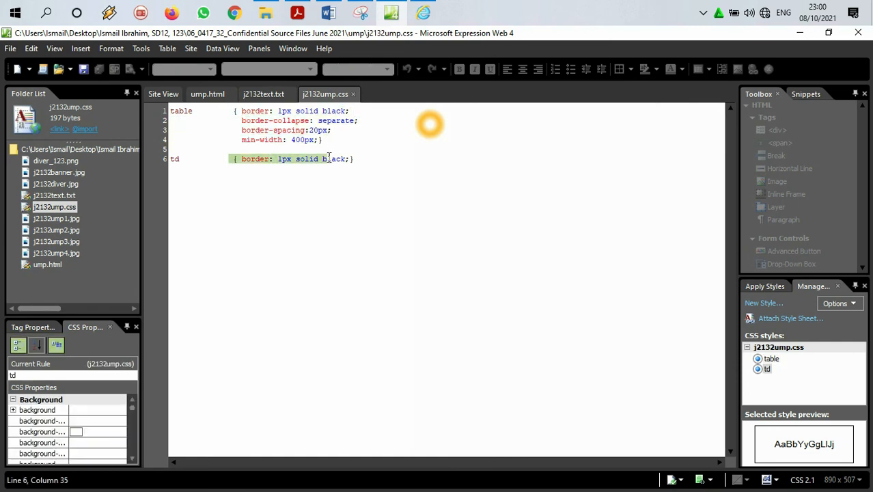
Step: In the PDF, recolour the highlight on "Table borders must not appear on the final web page." to green
left_click(297, 12)
scroll(334, 223, "up", 15)
scroll(334, 230, "up", 10)
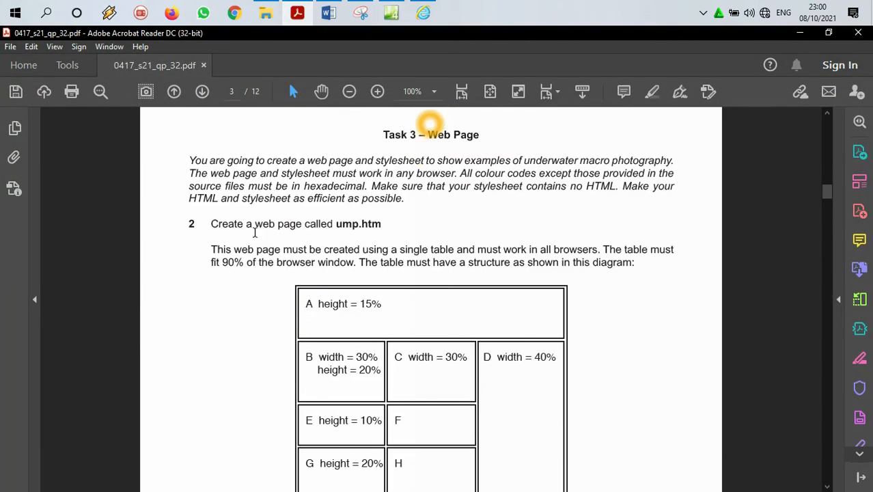
scroll(254, 232, "down", 10)
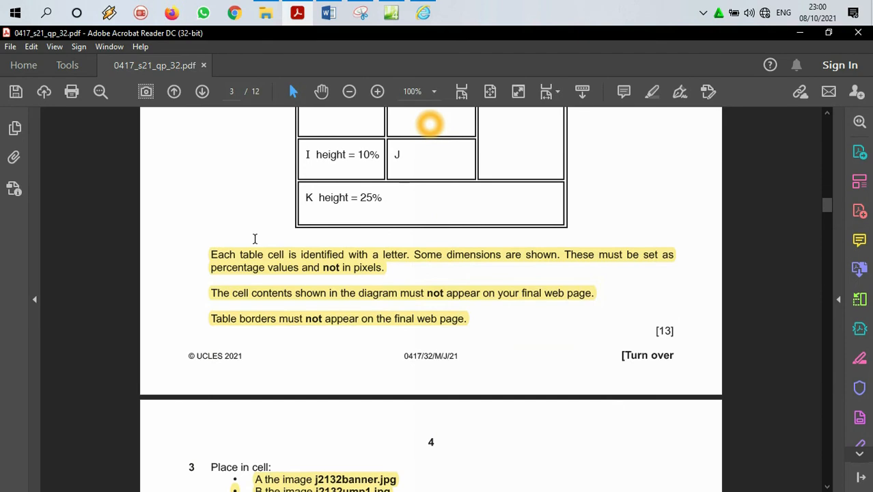
double_click(212, 291)
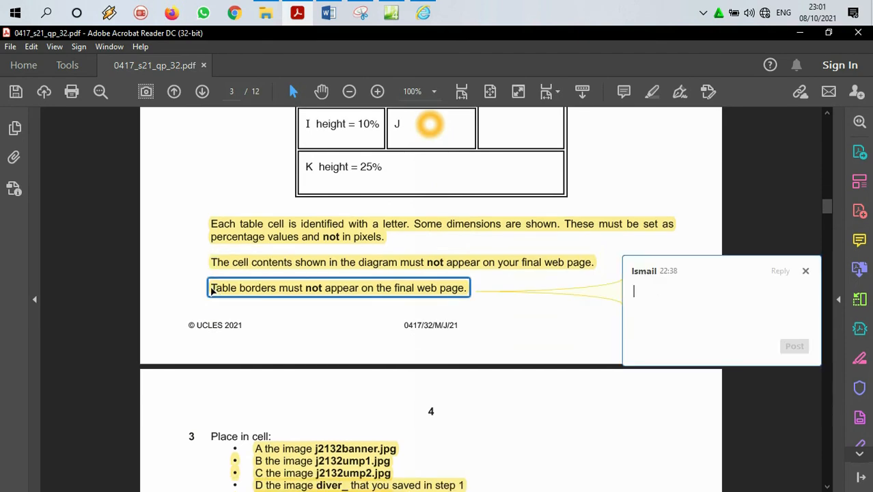
left_click(280, 289)
left_click(322, 263)
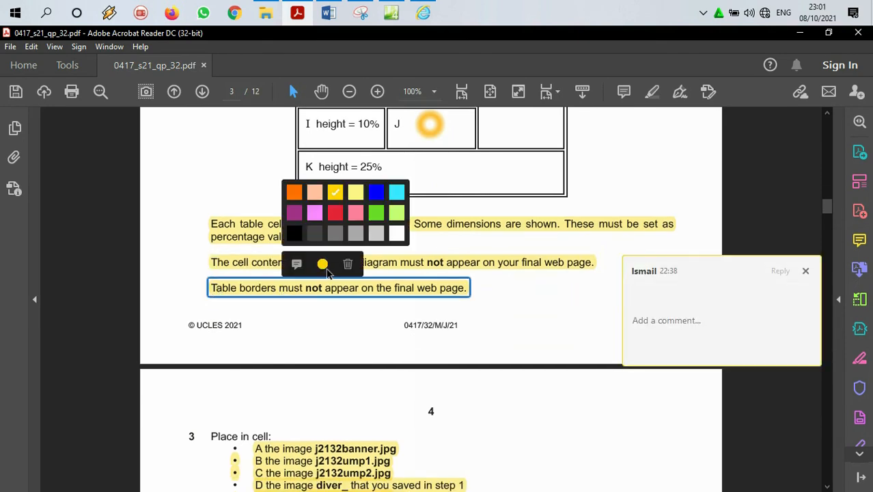
left_click(376, 213)
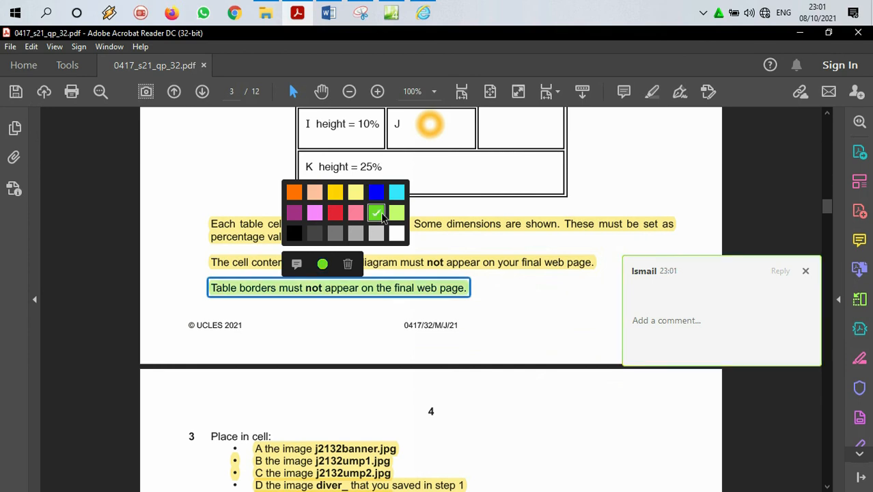
left_click(360, 289)
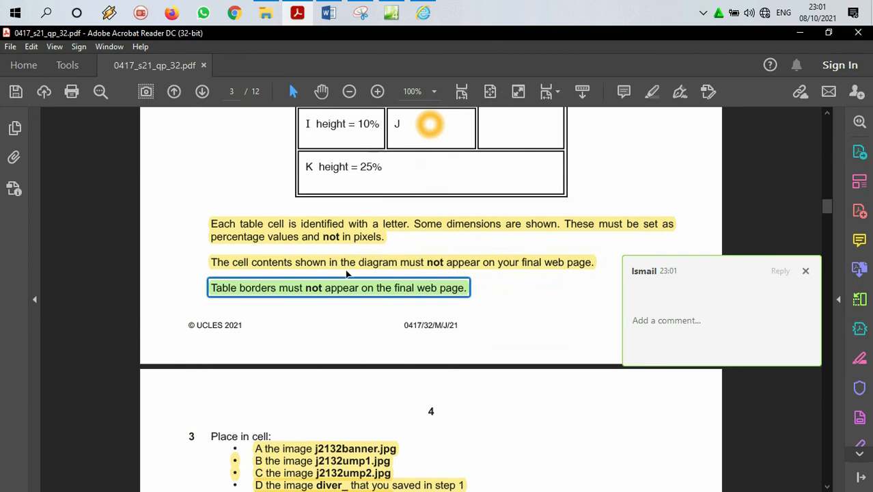
scroll(345, 273, "down", 20)
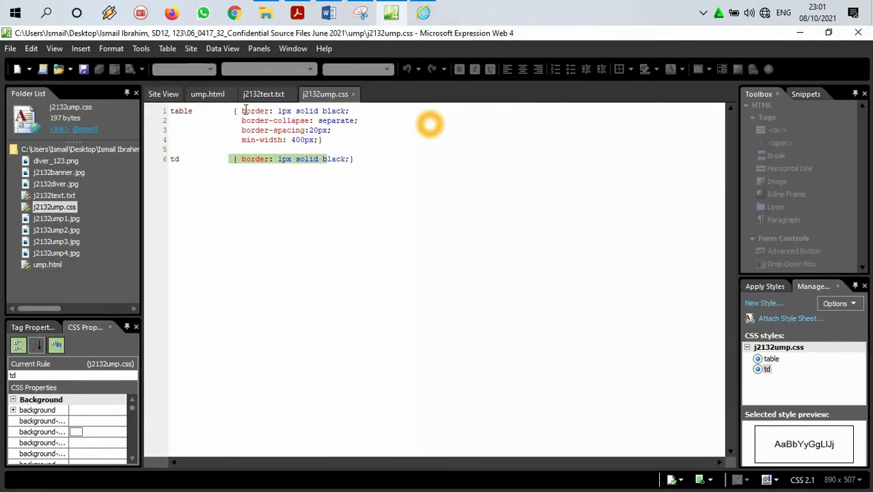
Step: In j2132ump.css, cut the "border: 1px solid black;" declaration from both the table and td rules
left_click_drag(351, 111, 238, 110)
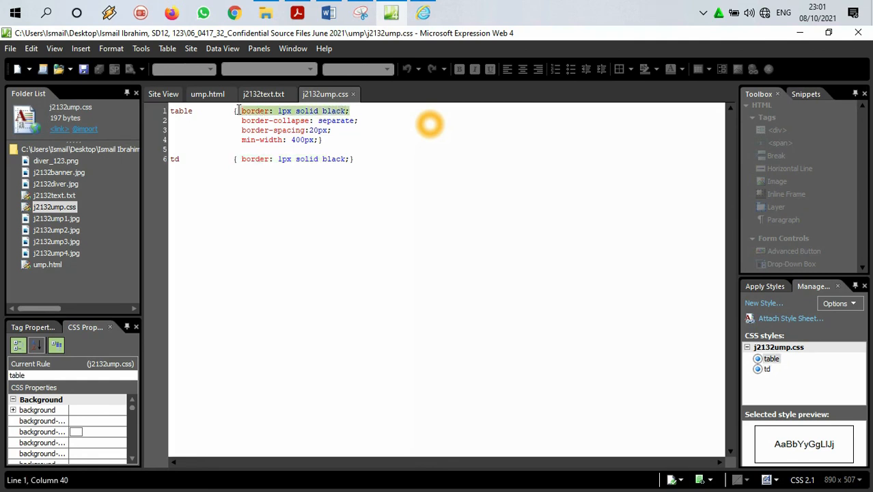
key("ctrl+x")
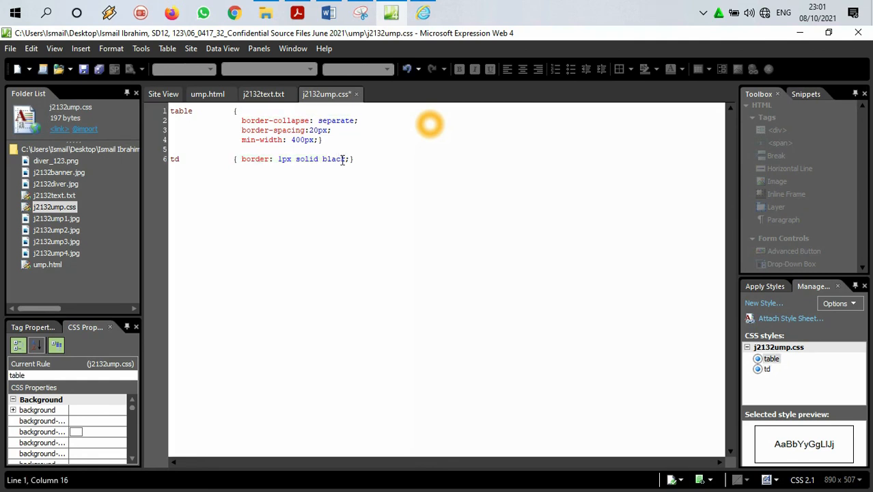
left_click_drag(350, 158, 248, 159)
key("ctrl+x")
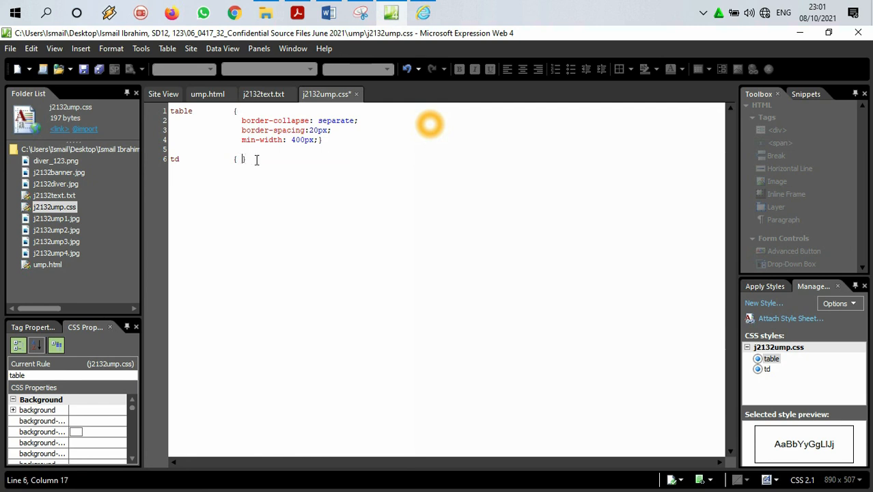
Step: Save j2132ump.css and add a new empty line below the td rule
left_click(10, 48)
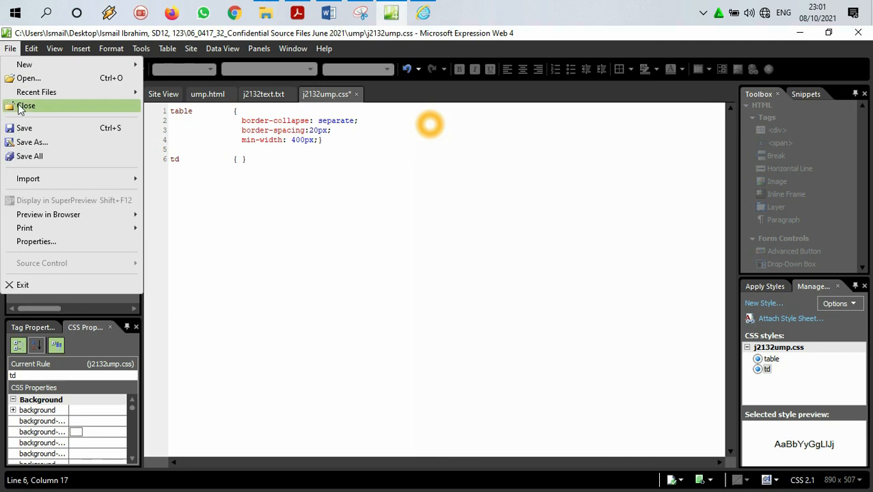
left_click(24, 128)
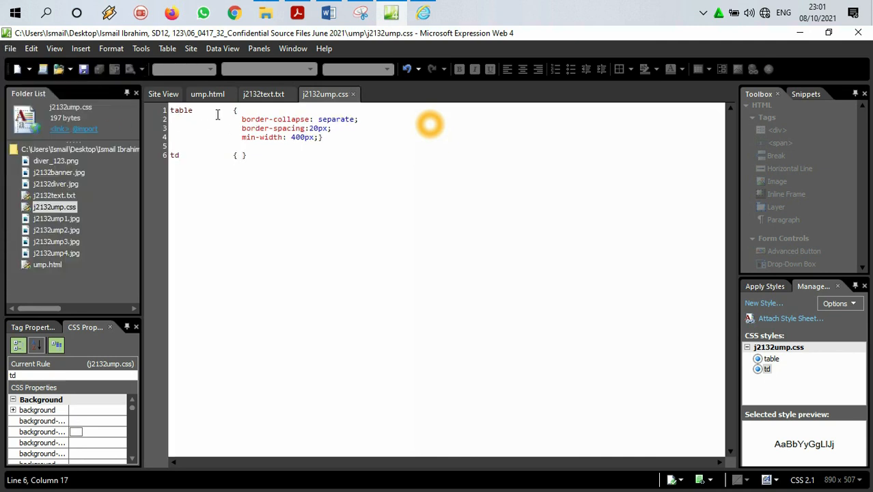
left_click(196, 110)
left_click(187, 148)
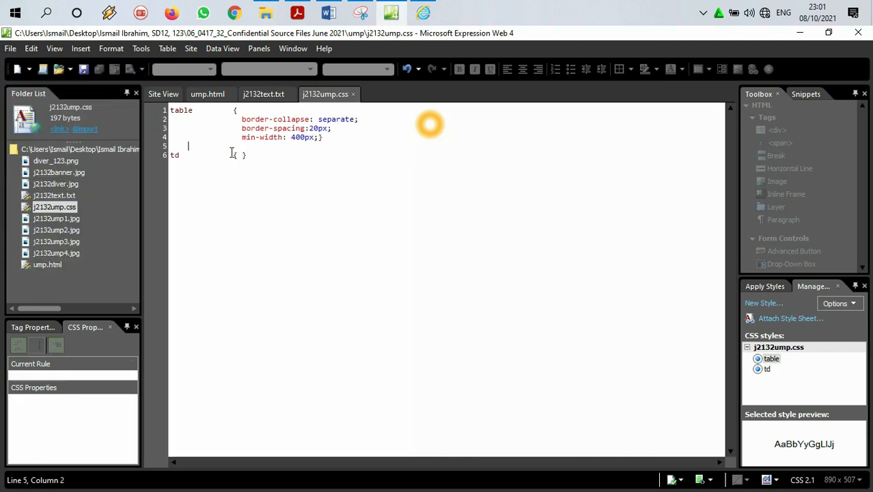
left_click(253, 159)
key("Return")
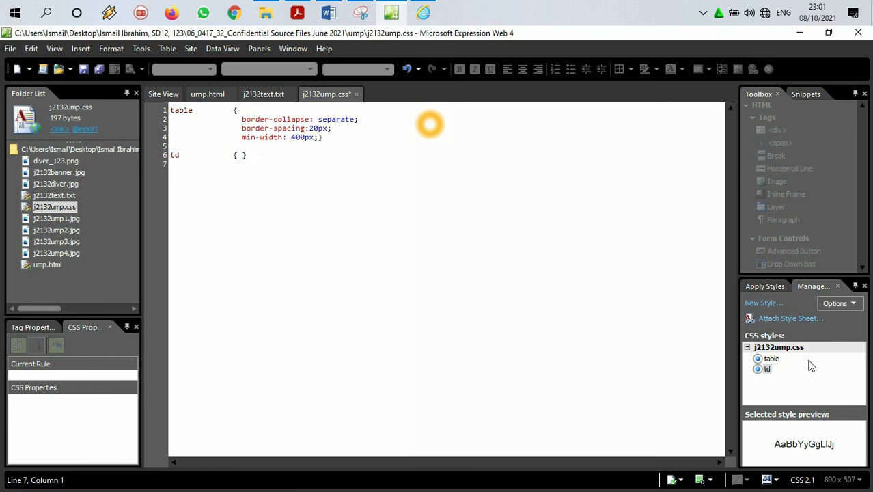
Step: Start a new style in the current page with the selector "table,td"
left_click(762, 303)
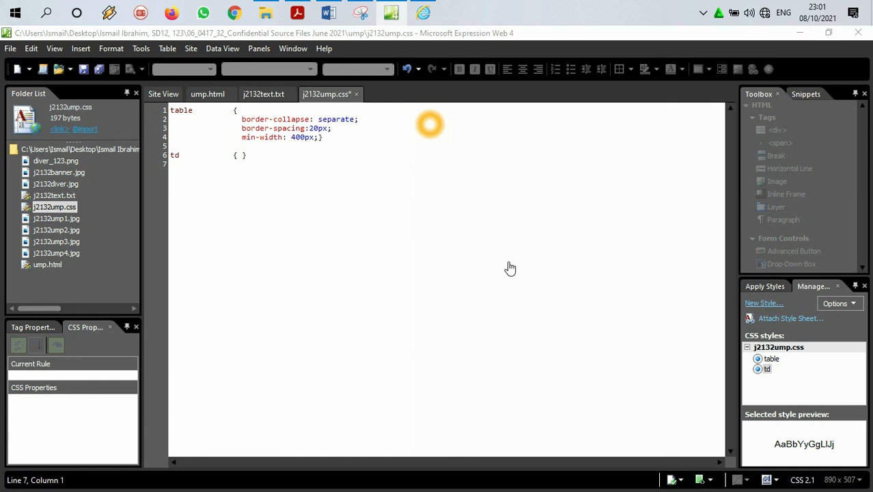
left_click(281, 100)
left_click_drag(281, 100, 246, 96)
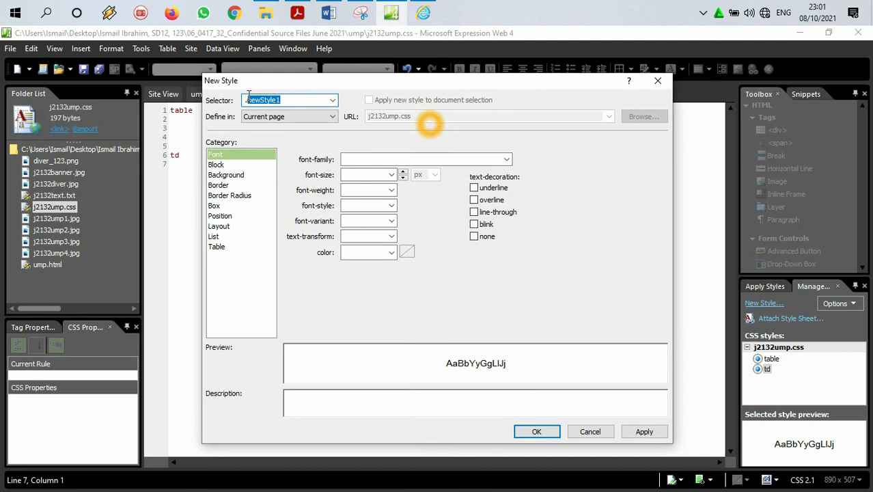
left_click_drag(249, 94, 239, 96)
type("ta")
key("BackSpace")
key("BackSpace")
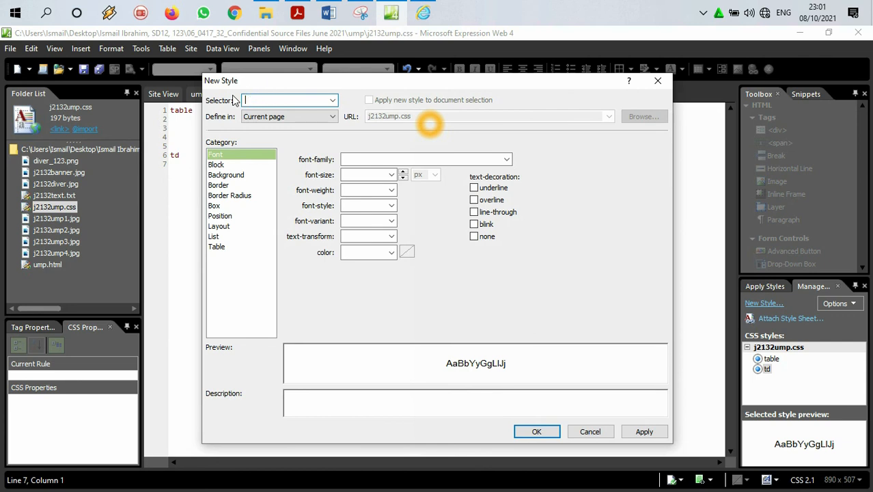
type("table,td")
Step: Give the table,td style a border-width of 0 px on all sides and create the style
left_click(219, 167)
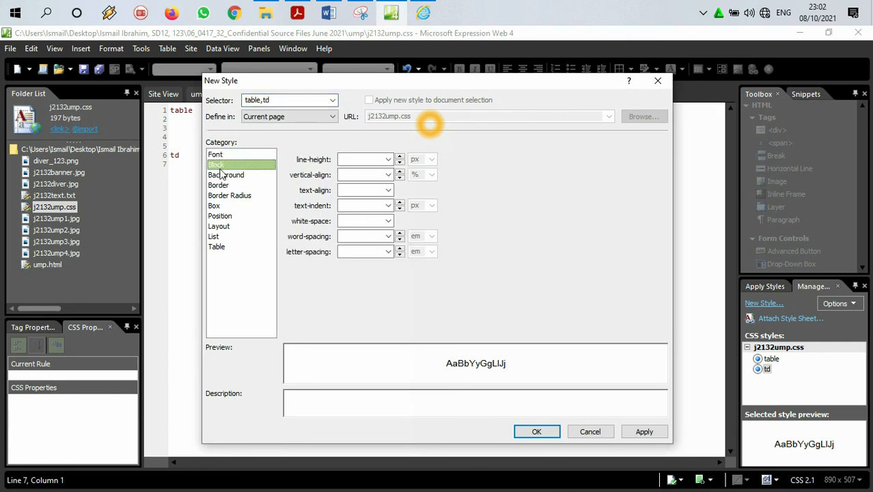
left_click(226, 176)
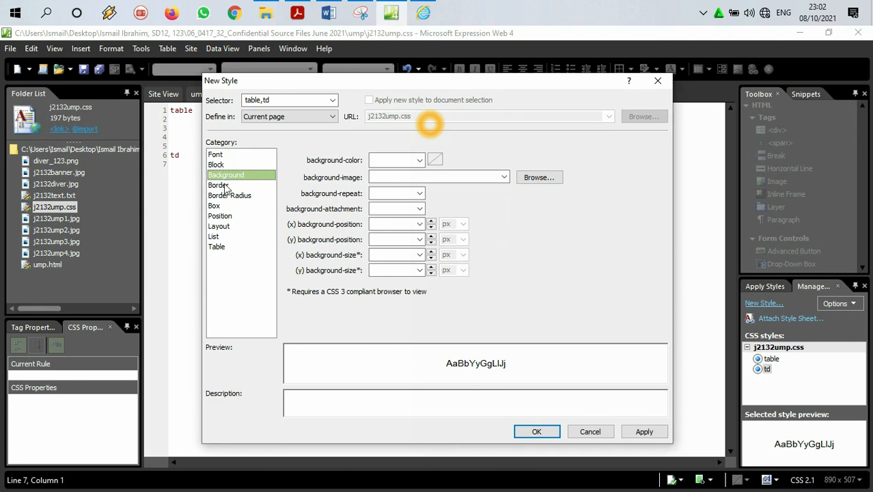
left_click(224, 186)
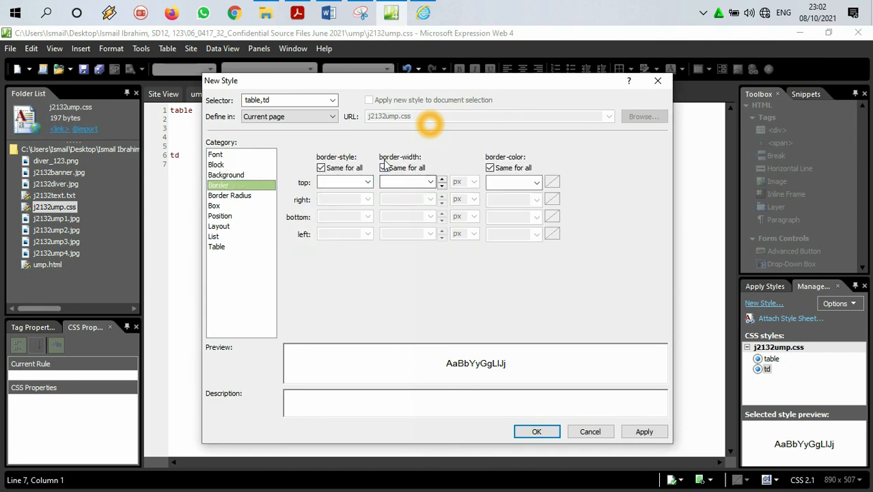
left_click(417, 180)
type("0")
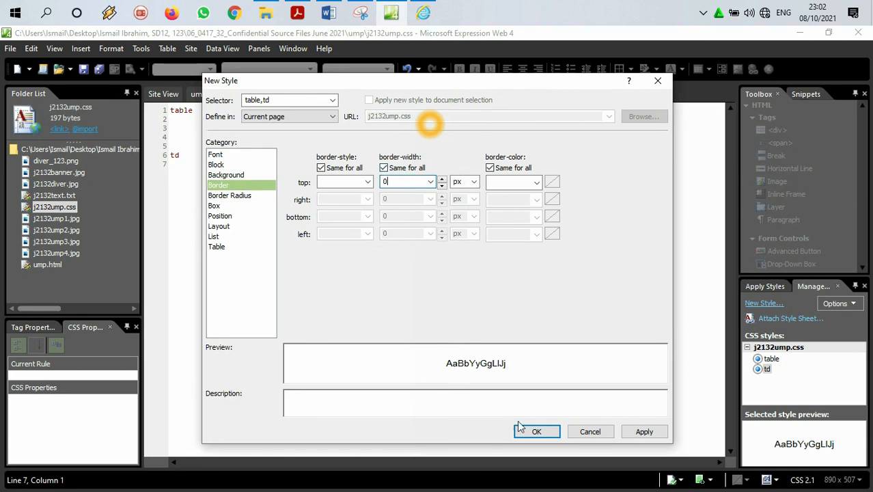
left_click(537, 431)
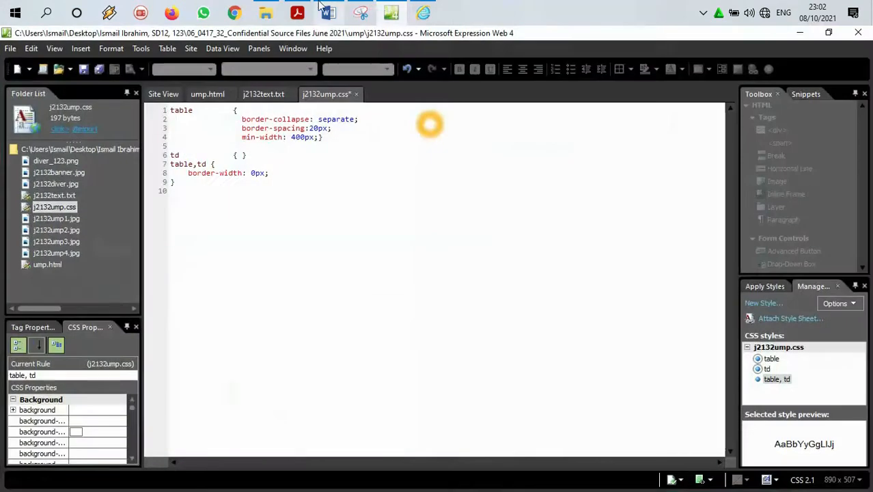
Step: Read the next stylesheet requirement of question 8 in the question paper PDF and return to j2132ump.css in Expression Web
left_click(297, 12)
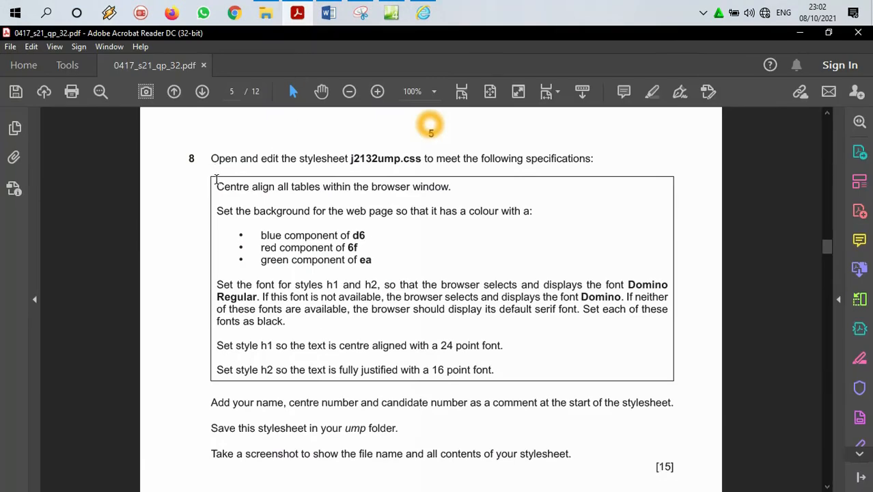
left_click_drag(216, 180, 451, 188)
left_click(390, 13)
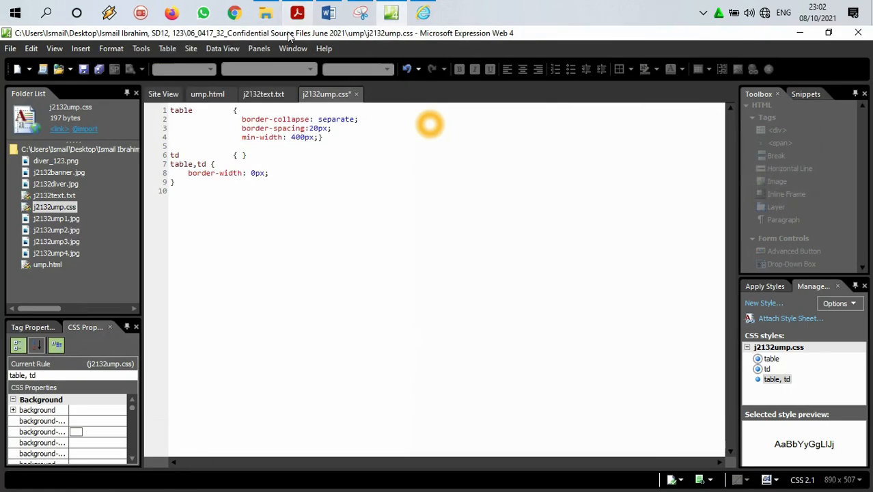
Step: Open the table style of j2132ump.css for modification and go to its Box settings
left_click(196, 111)
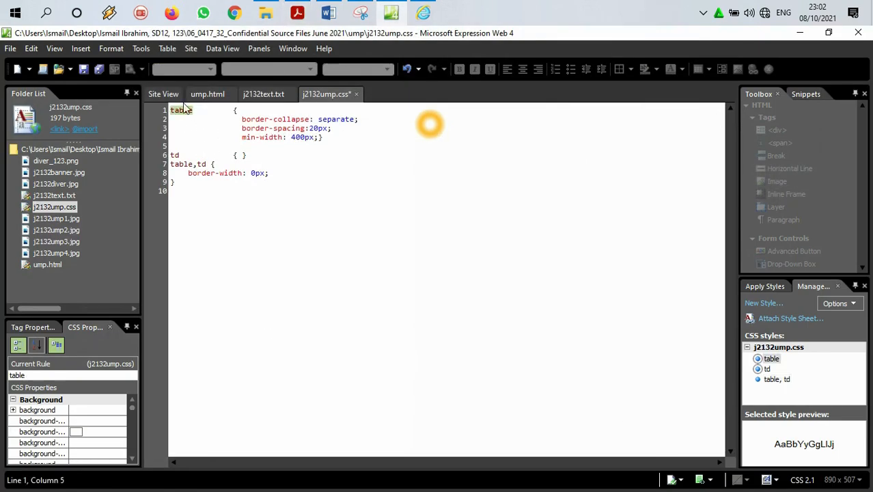
right_click(772, 360)
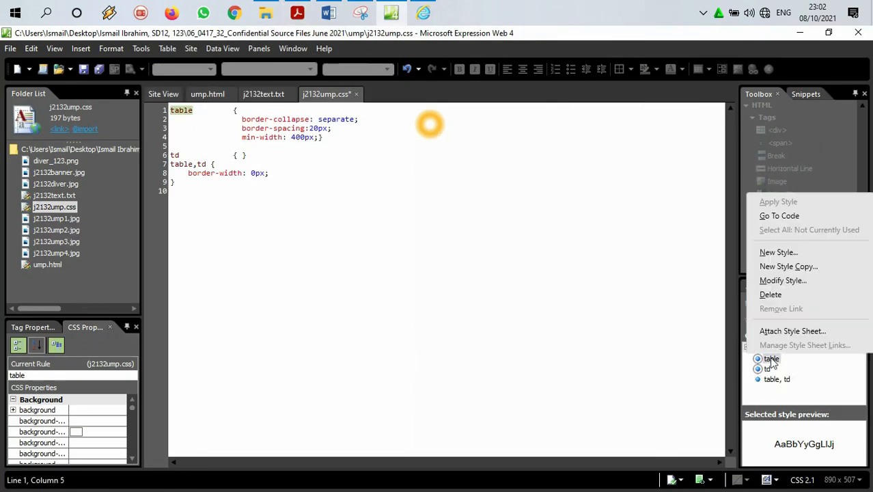
left_click(774, 279)
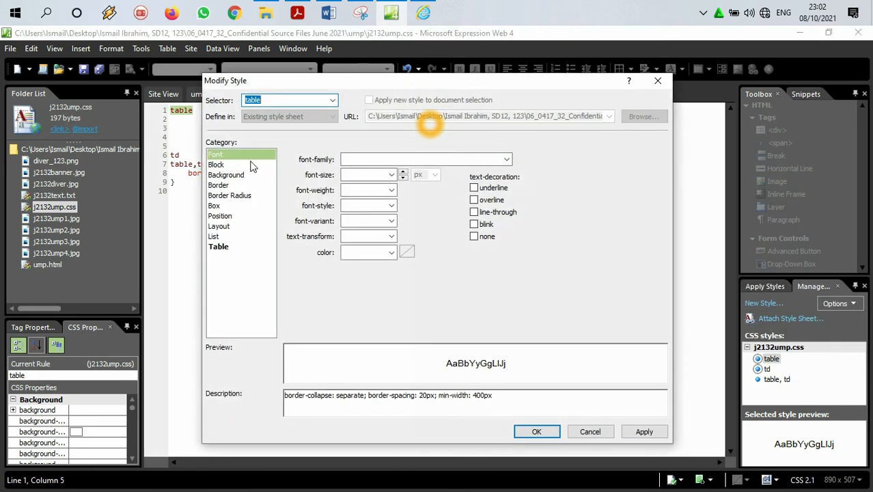
left_click(217, 165)
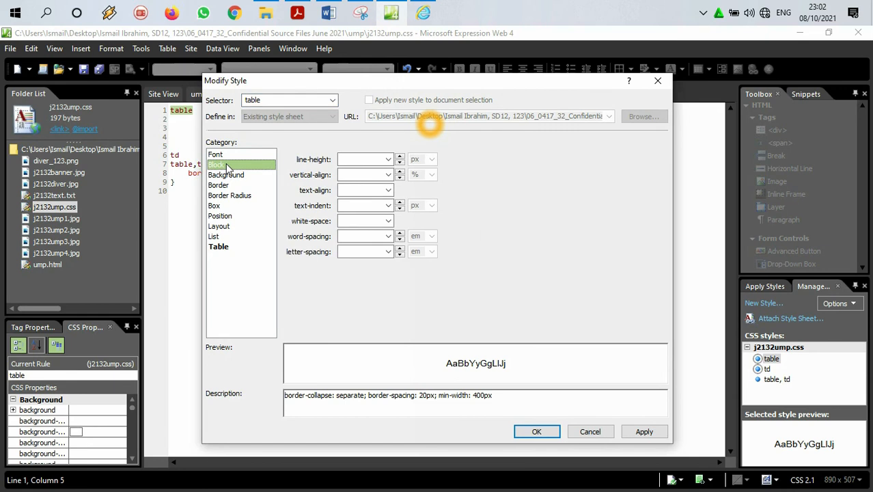
left_click(228, 176)
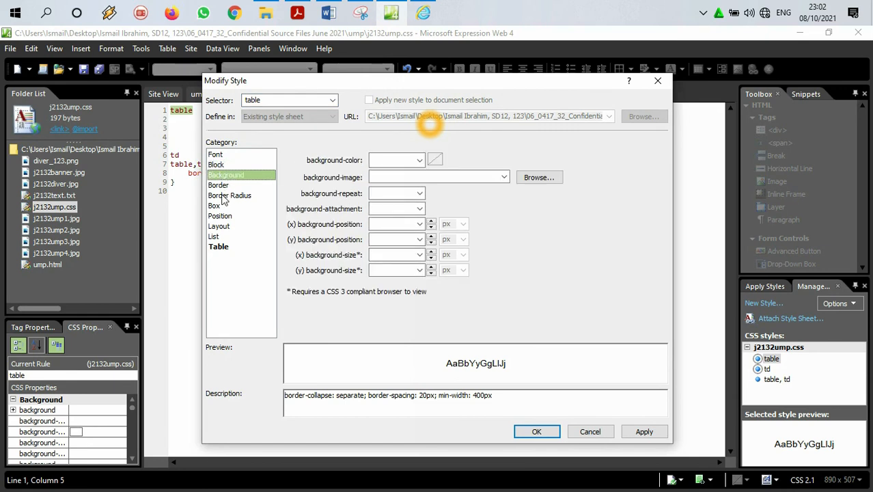
left_click(223, 196)
left_click(223, 186)
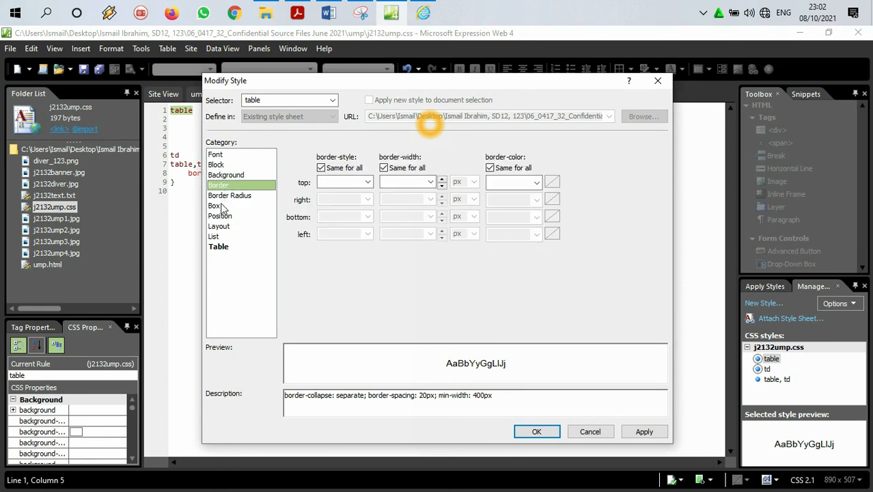
left_click(222, 206)
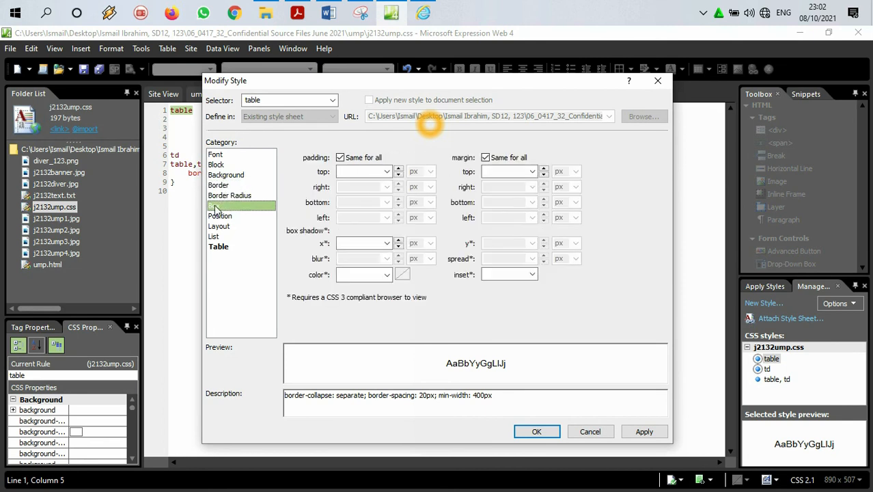
Step: Allow separate margins for each side of the table style and set the right and left margins to auto
left_click(485, 158)
left_click(532, 186)
left_click(520, 198)
left_click(531, 217)
left_click(506, 229)
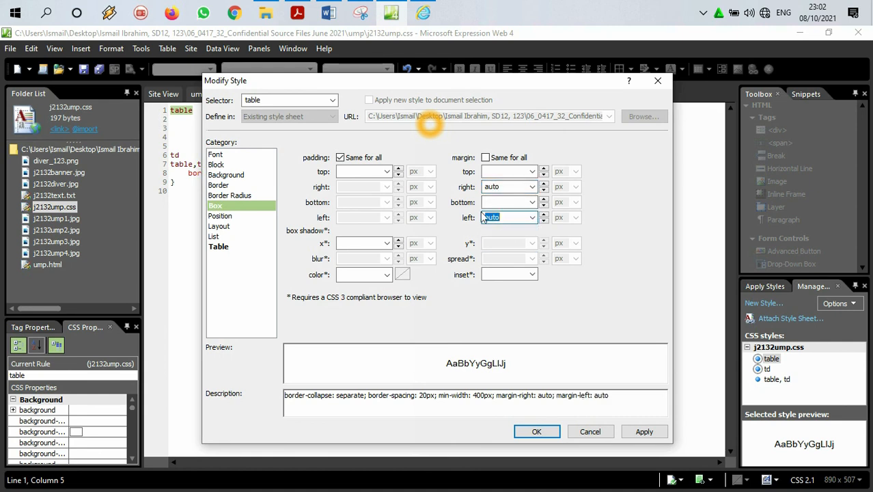
Step: Examine the text-align options of the table style and the options for its right and left margins
left_click(236, 164)
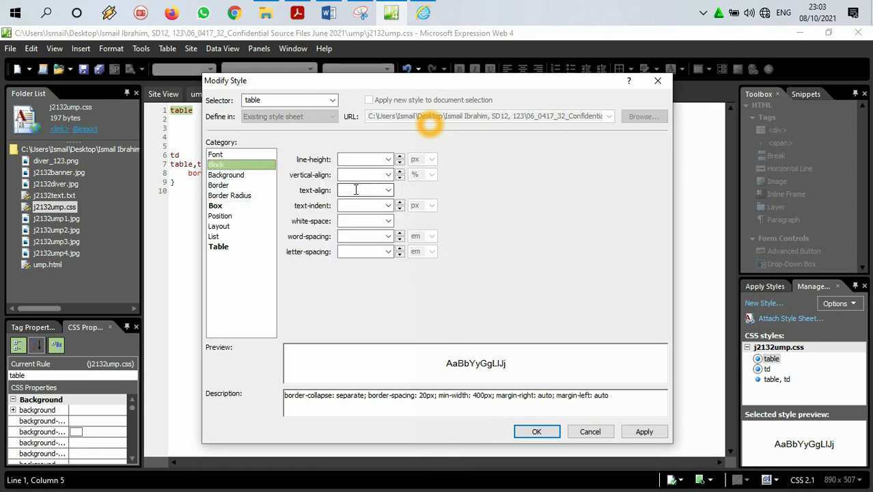
left_click(388, 192)
left_click(388, 192)
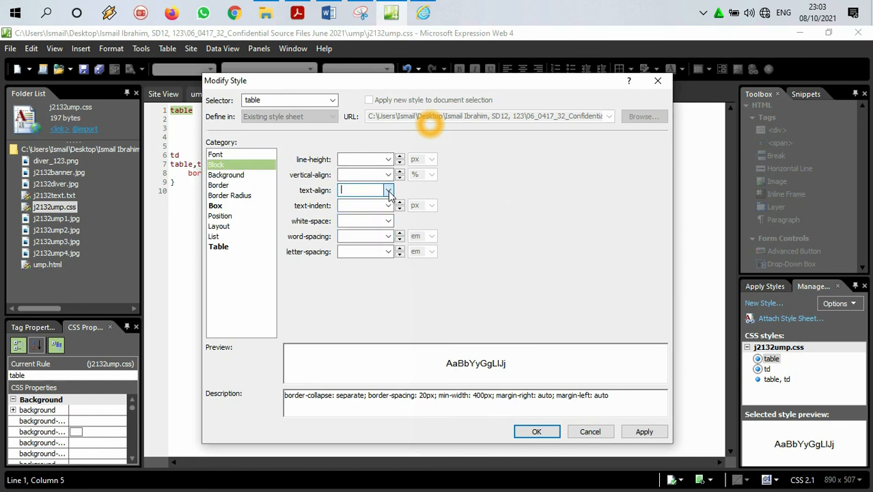
left_click(215, 206)
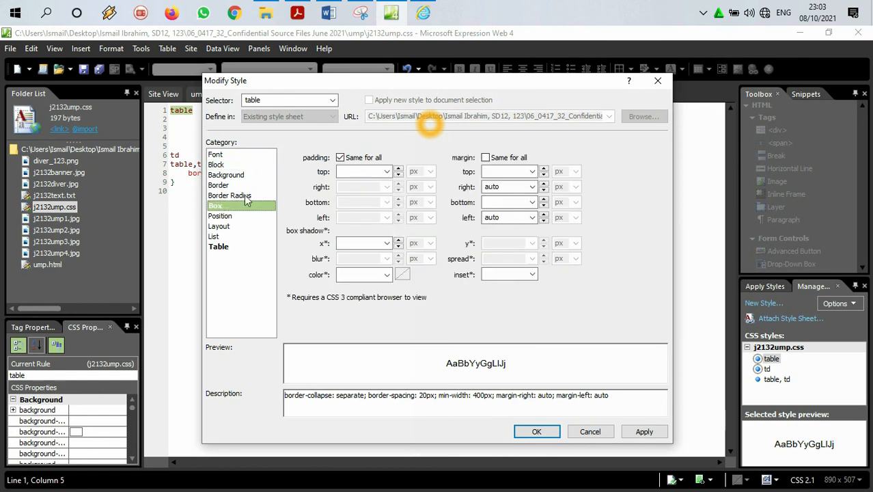
left_click(531, 186)
left_click(527, 206)
left_click(531, 217)
left_click(527, 236)
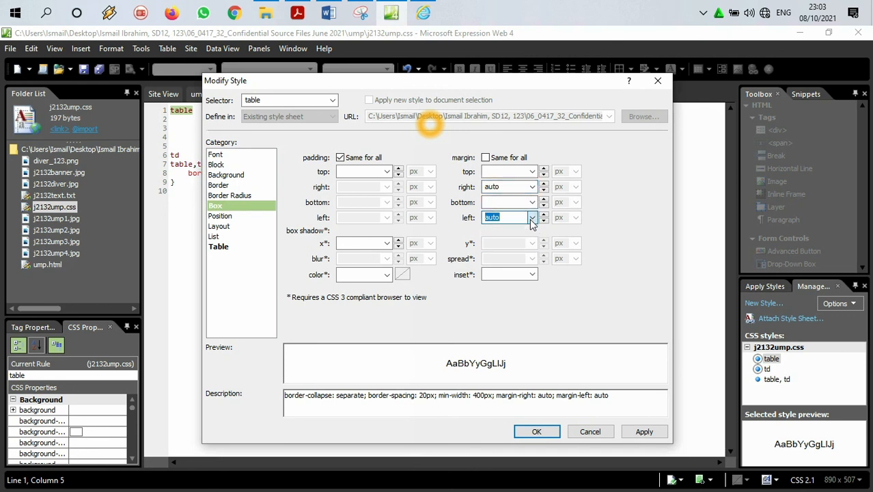
Step: Try 0 px for the right and left margins of the table style
left_click(510, 189)
double_click(510, 189)
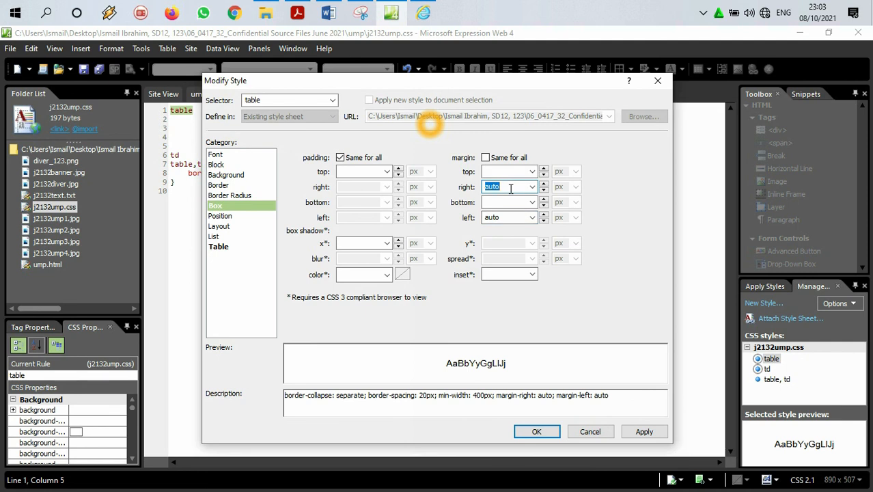
type("0")
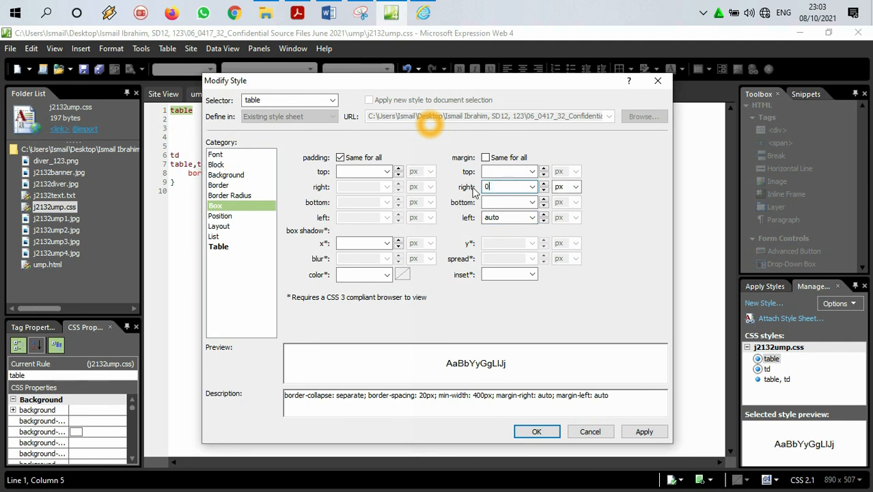
double_click(505, 217)
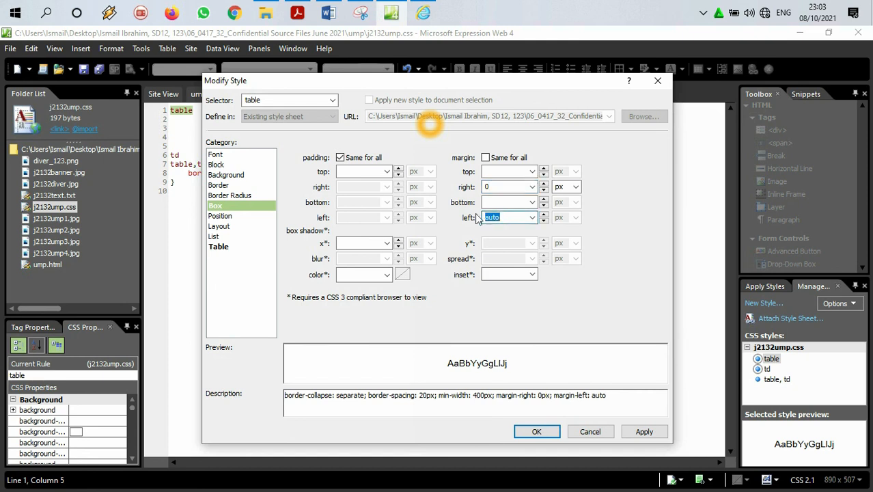
type("0")
Step: Set the table style's right and left margins back to auto and apply the modified style to the stylesheet
left_click(532, 186)
left_click(512, 196)
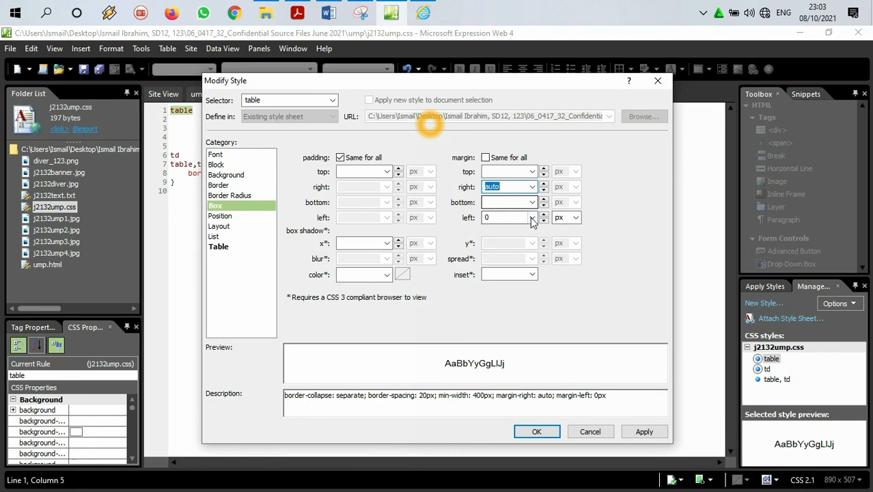
left_click(532, 217)
left_click(496, 227)
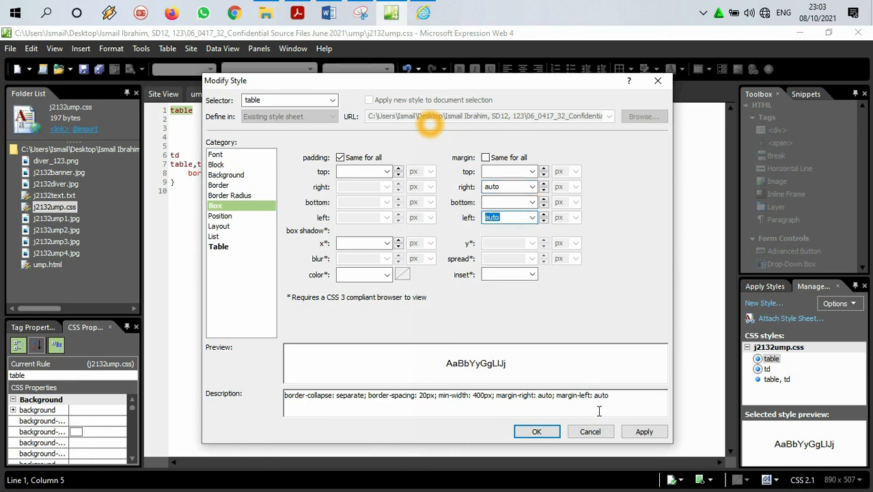
left_click(637, 431)
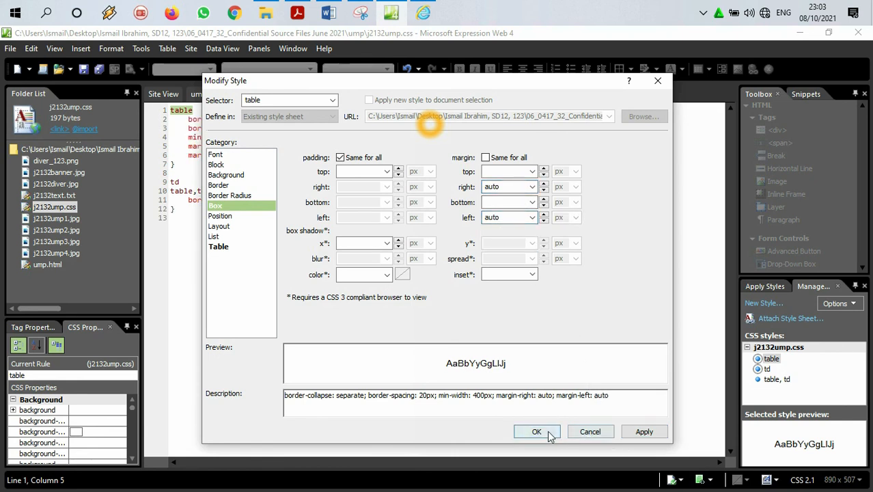
left_click(552, 433)
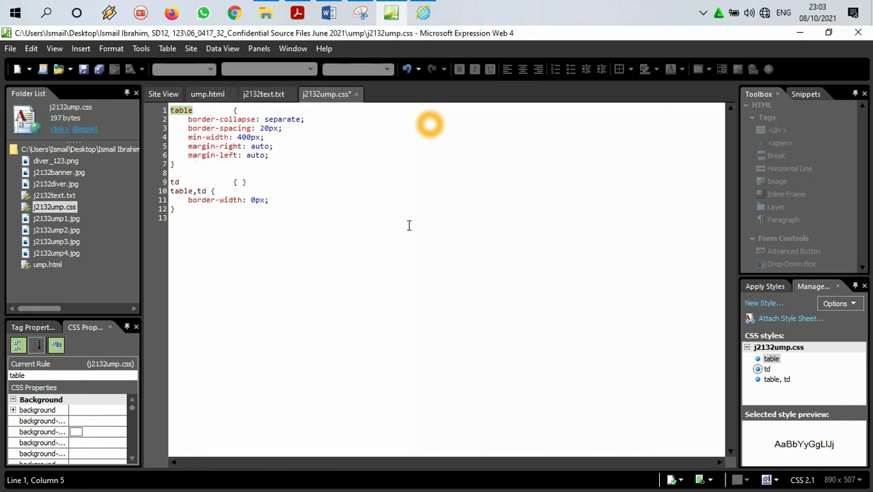
Step: Review the table rule's code and select its margin-right and margin-left declarations
left_click(194, 121)
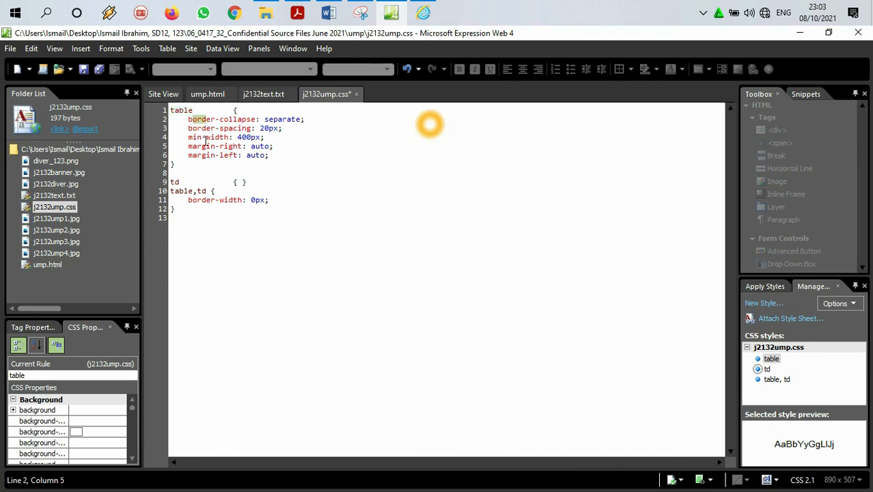
left_click_drag(222, 149, 250, 154)
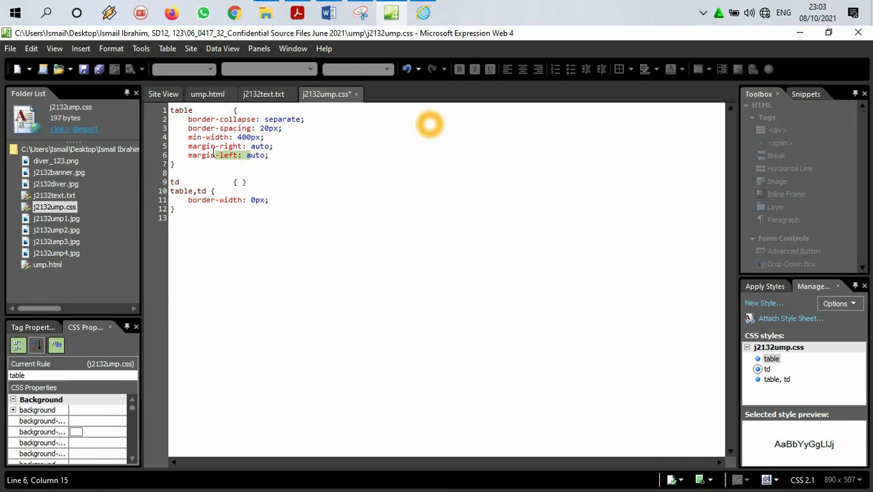
left_click_drag(186, 146, 280, 157)
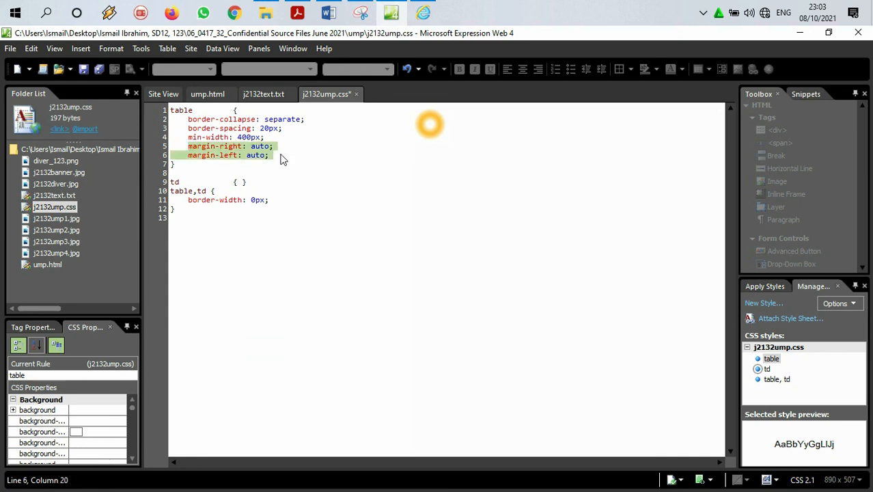
Step: Switch to the question paper in Acrobat Reader and highlight the requirement to centre align all tables within the browser window
left_click(423, 12)
left_click(297, 13)
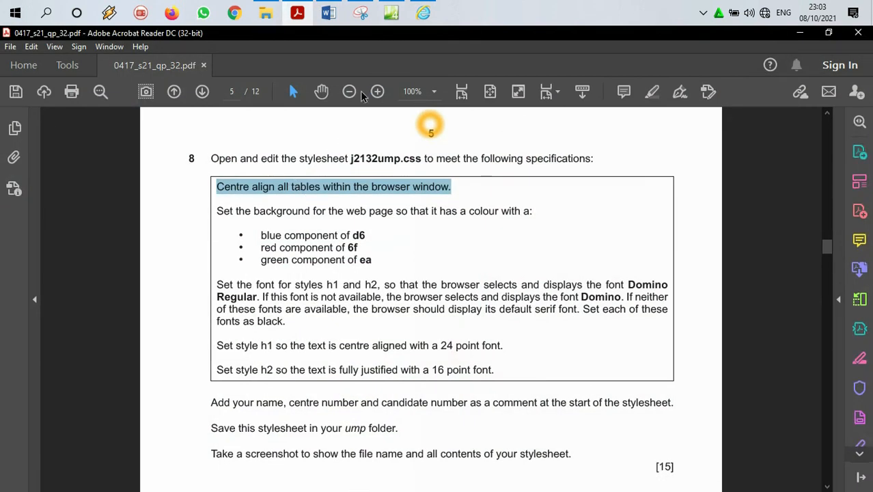
left_click(652, 92)
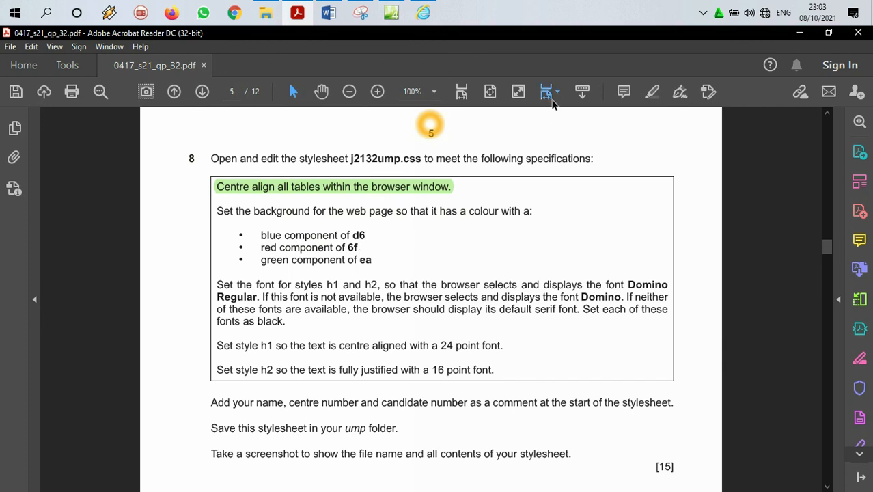
Step: Add a sticky note reading "RGB: 6fead6" beside the colour components in question 8, copy the hex code and close the note
left_click(623, 90)
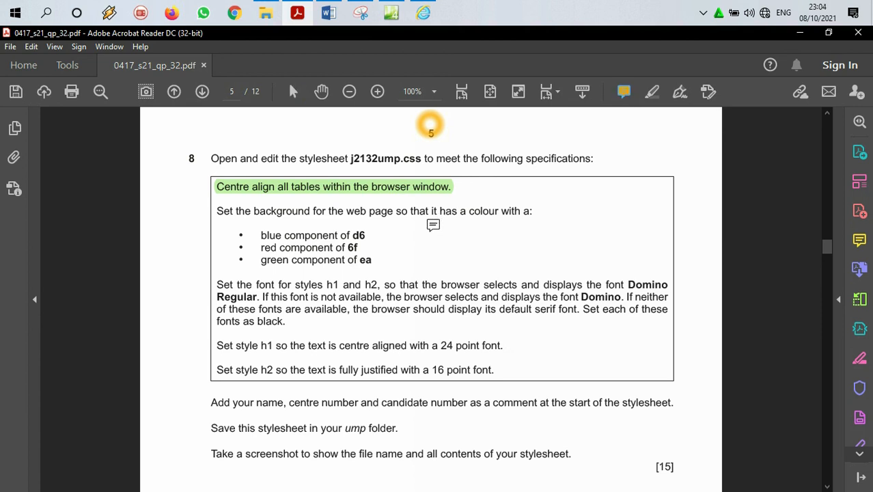
left_click(401, 231)
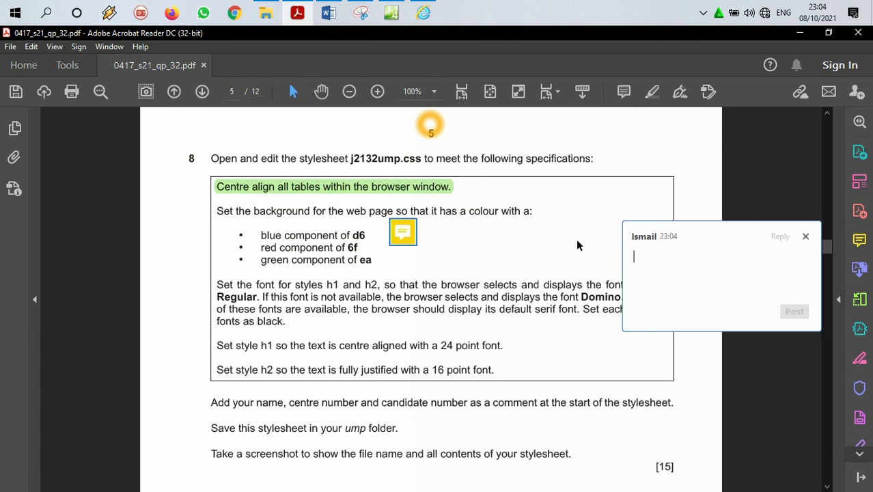
type("RGB:6fea")
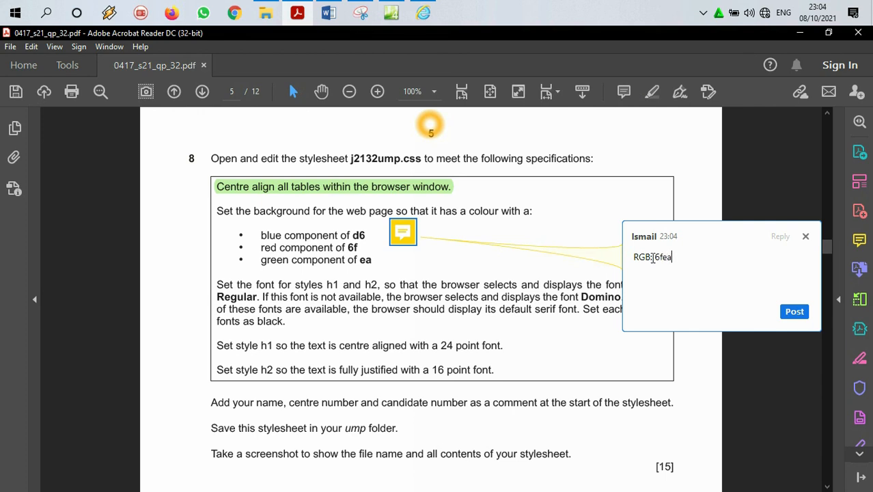
type("6")
left_click(652, 257)
left_click_drag(681, 256, 654, 257)
right_click(669, 257)
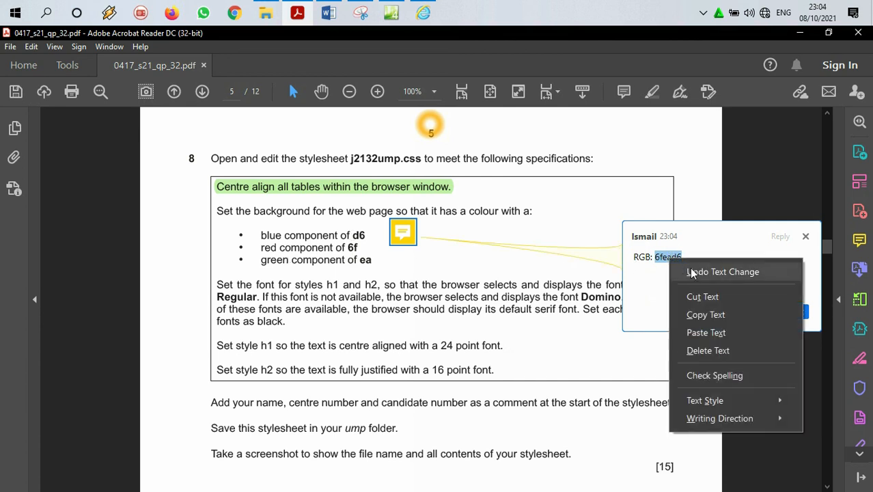
left_click(705, 315)
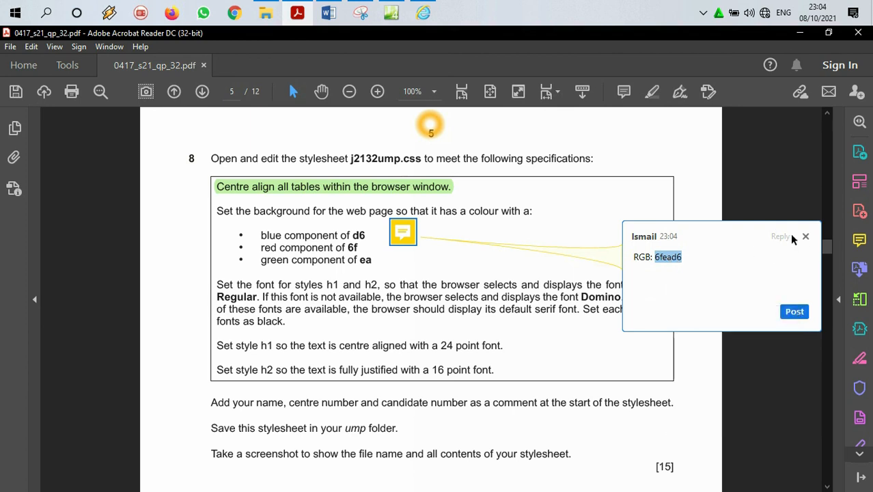
left_click(805, 237)
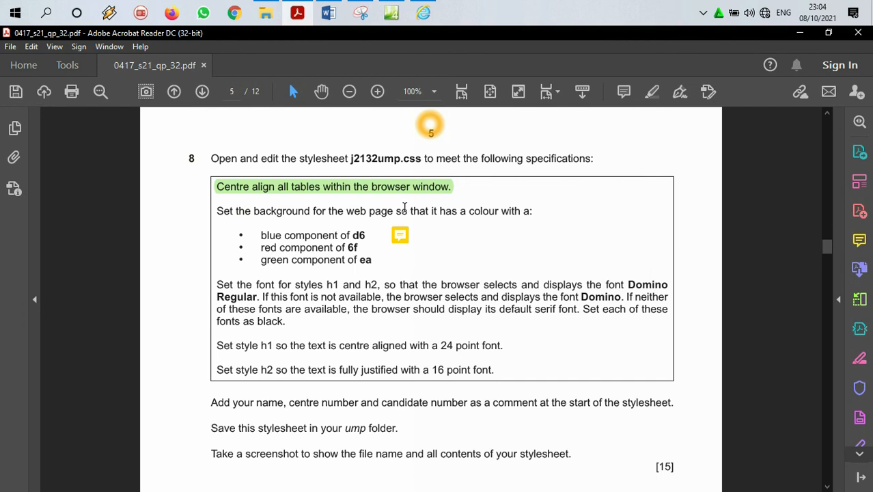
Step: Switch to Expression Web and start a new style with the selector body after the table,td rule in j2132ump.css
left_click(394, 14)
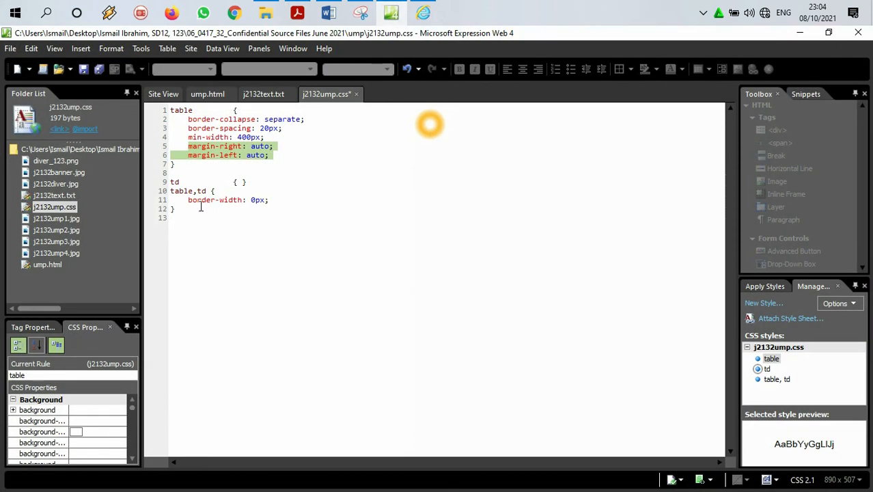
left_click(192, 211)
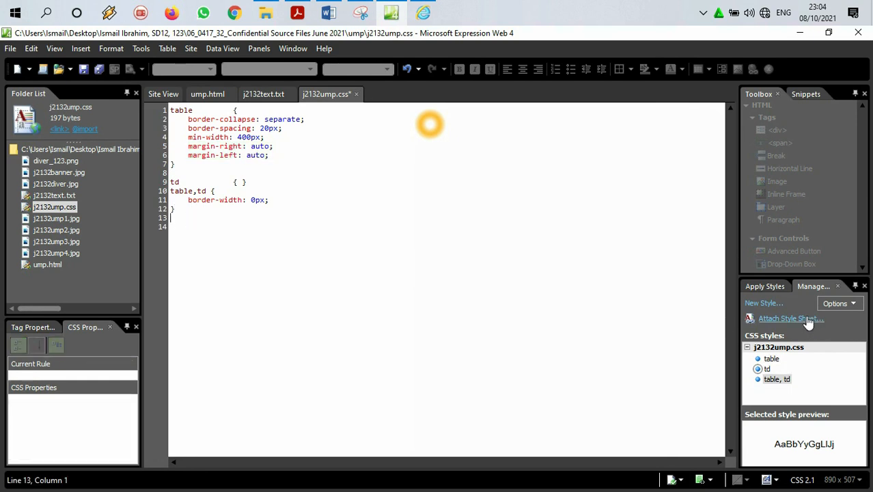
left_click(774, 307)
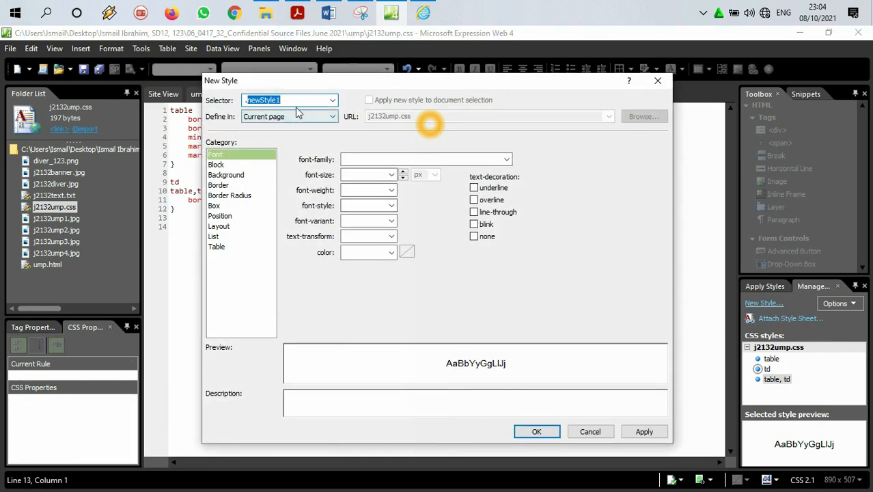
type("body")
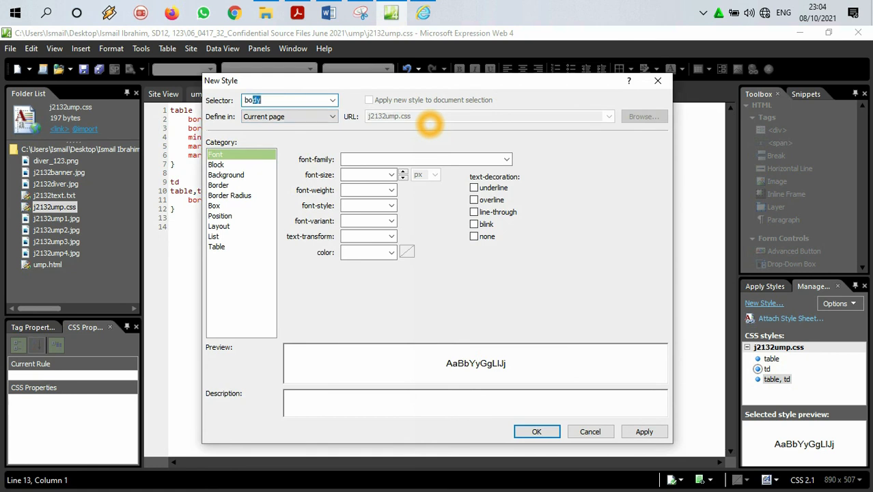
Step: Set the body style's background-color to 6fead6 and apply the style to the stylesheet
left_click(230, 176)
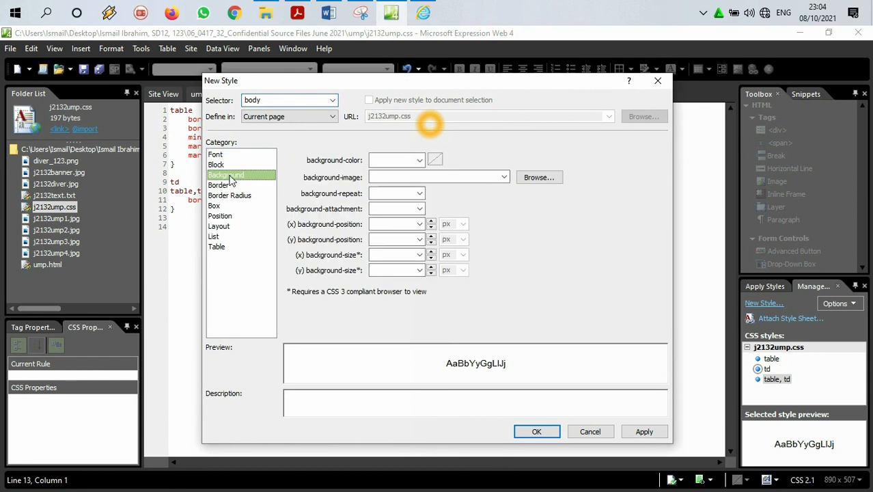
left_click(431, 161)
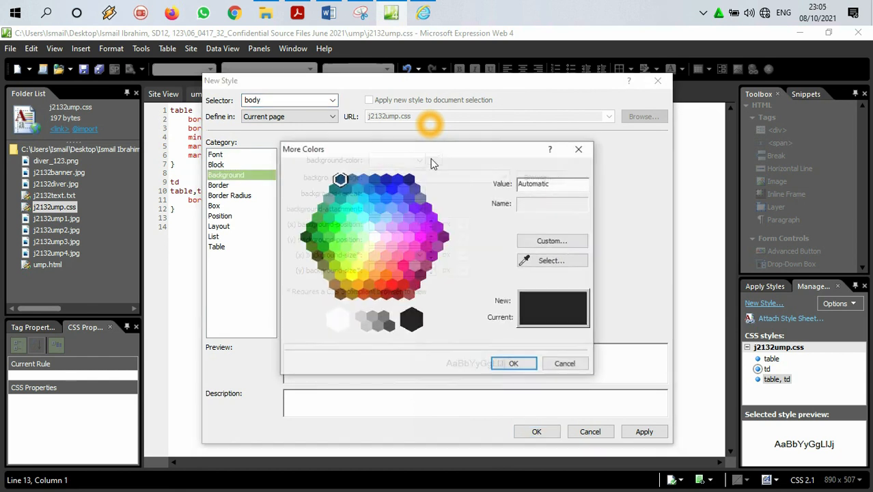
left_click(374, 219)
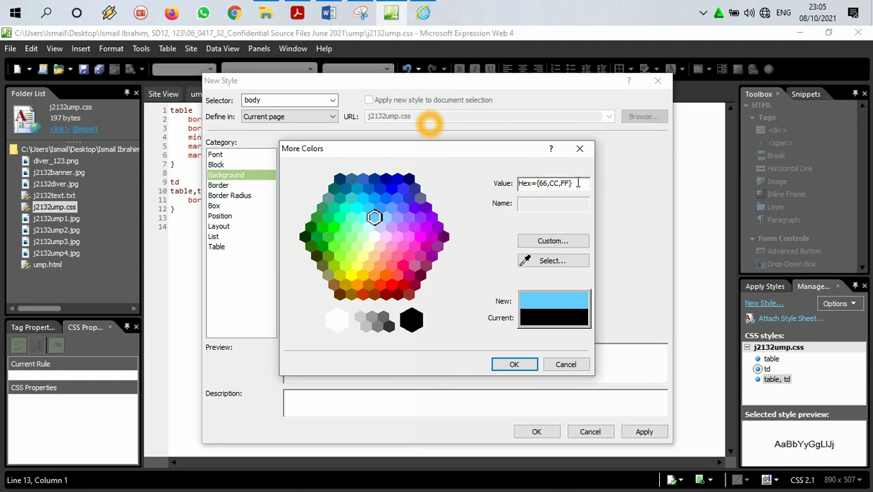
left_click_drag(576, 183, 518, 183)
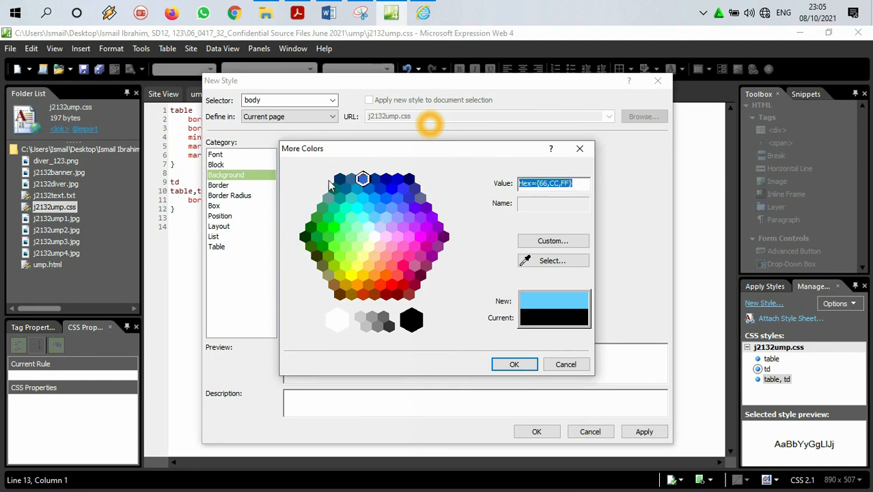
key("BackSpace")
type("6fead6")
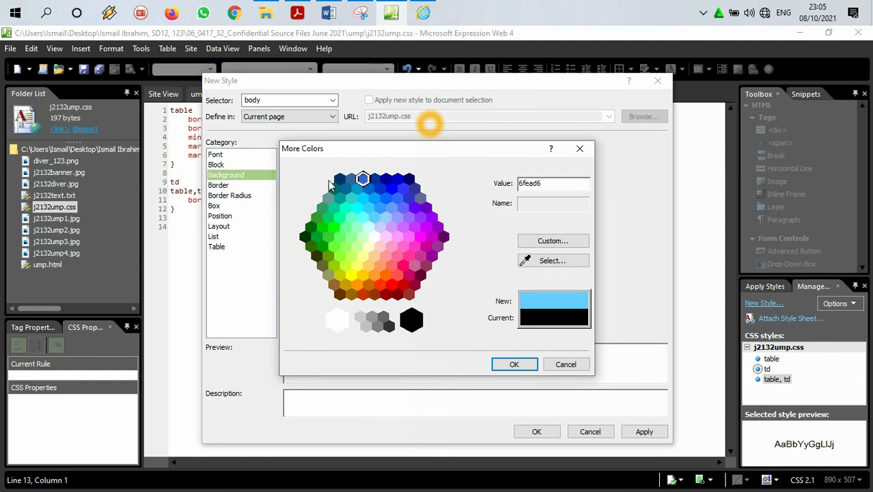
left_click(511, 364)
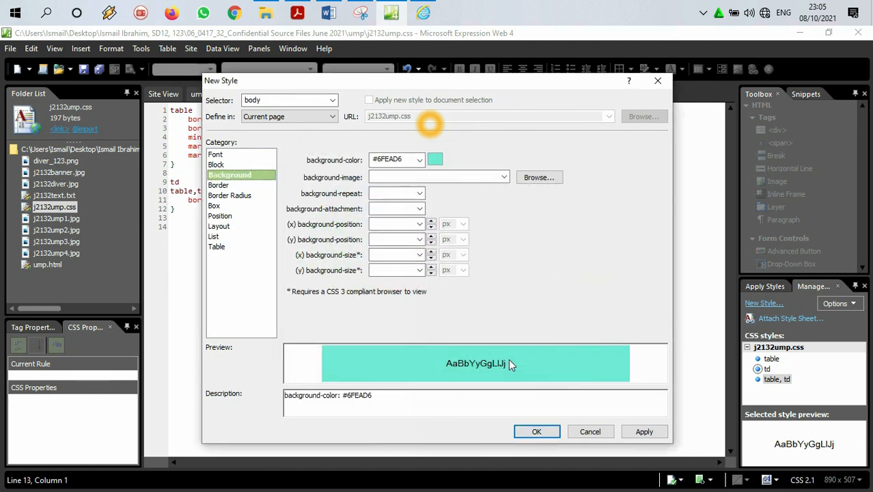
left_click(642, 430)
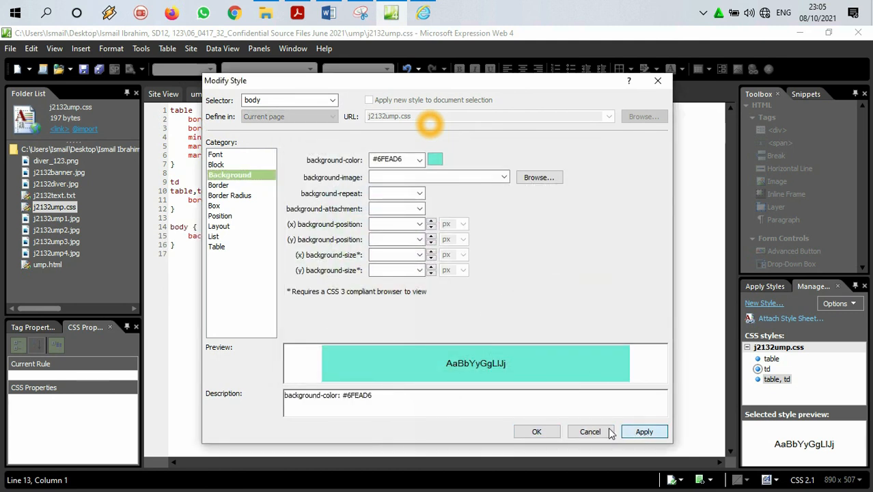
left_click(554, 432)
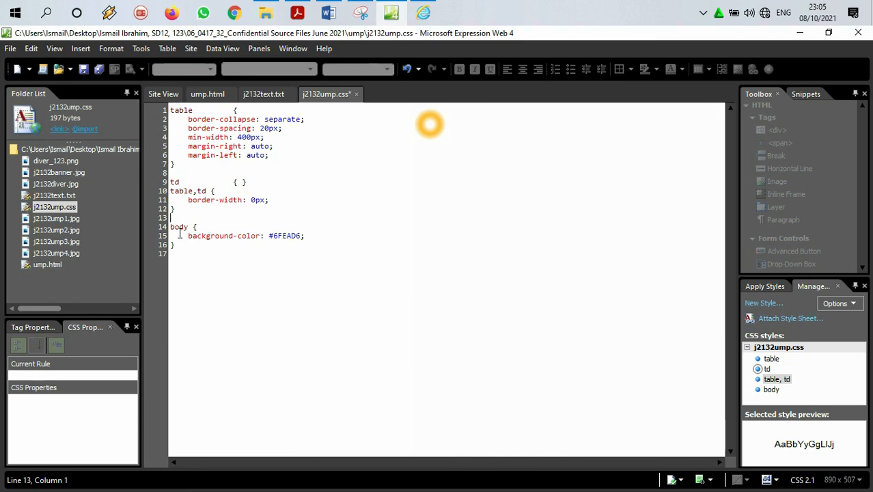
Step: Switch to the question paper in Acrobat Reader and highlight the web page background colour requirement with its three colour components
left_click(297, 8)
scroll(313, 185, "down", 1)
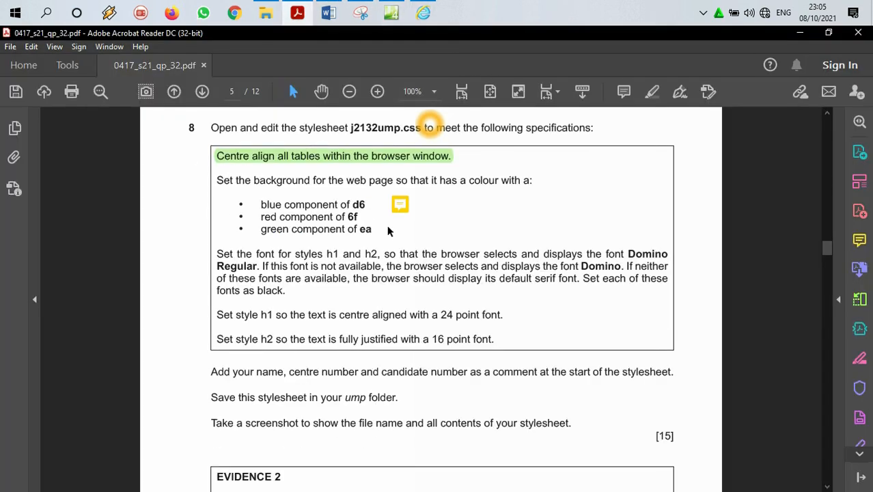
left_click_drag(372, 229, 215, 178)
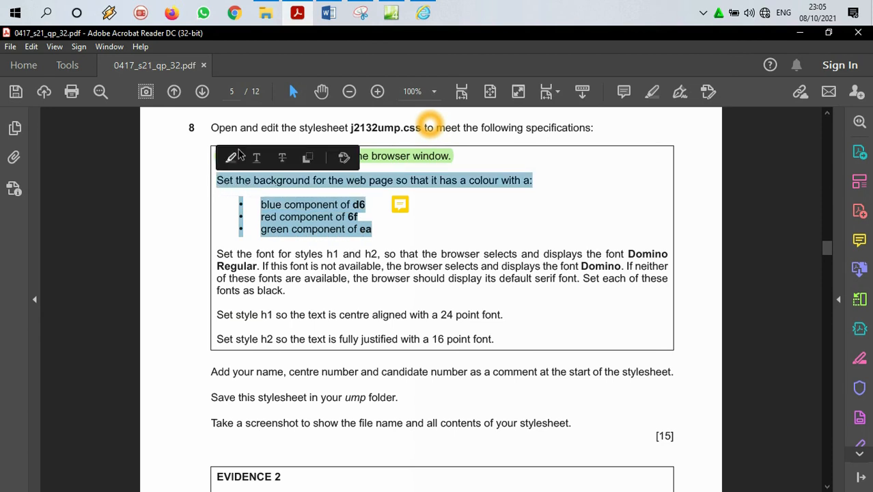
left_click(653, 96)
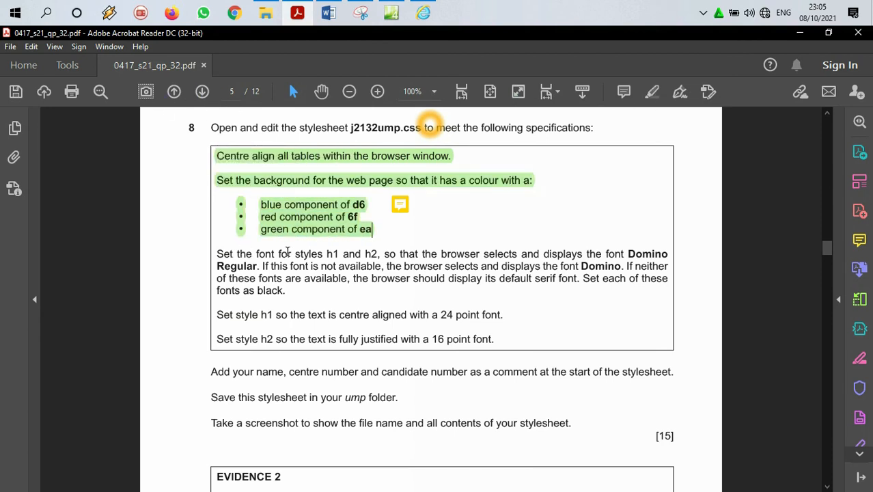
Step: Examine question 8's font requirements for styles h1 and h2, including the preferred, fallback and default fonts
left_click_drag(321, 254, 393, 253)
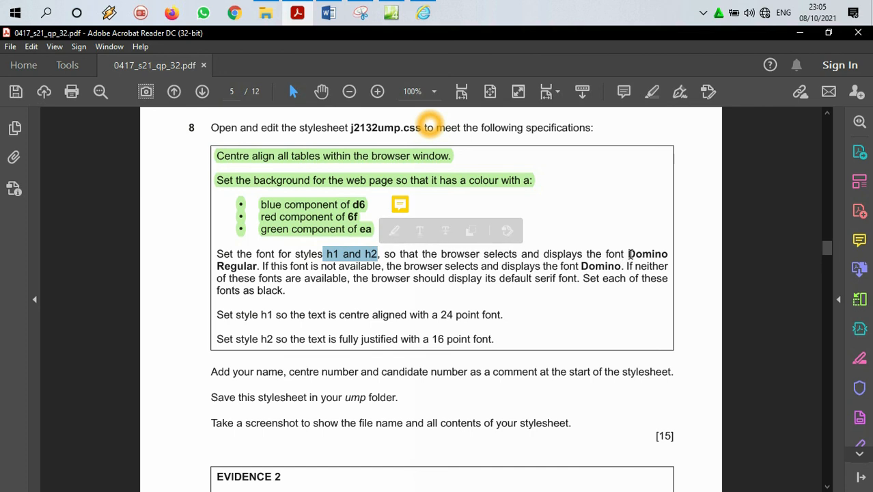
left_click_drag(627, 255, 669, 255)
left_click_drag(216, 266, 238, 267)
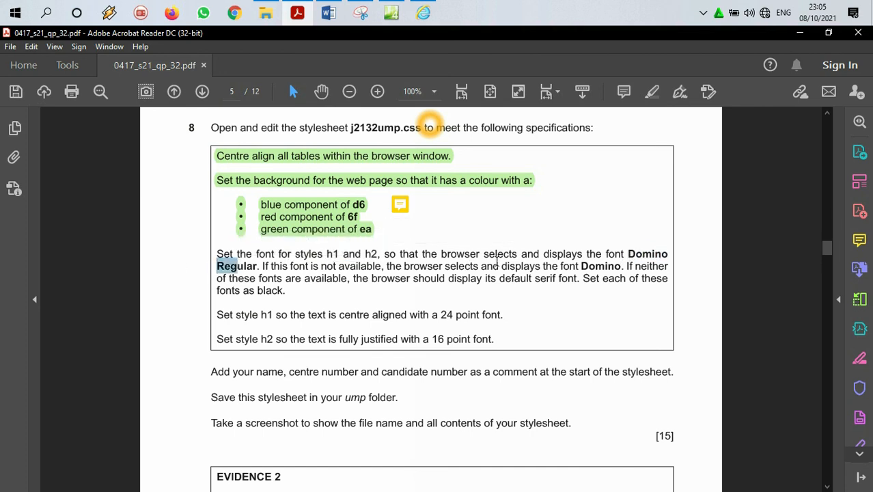
left_click_drag(581, 267, 621, 266)
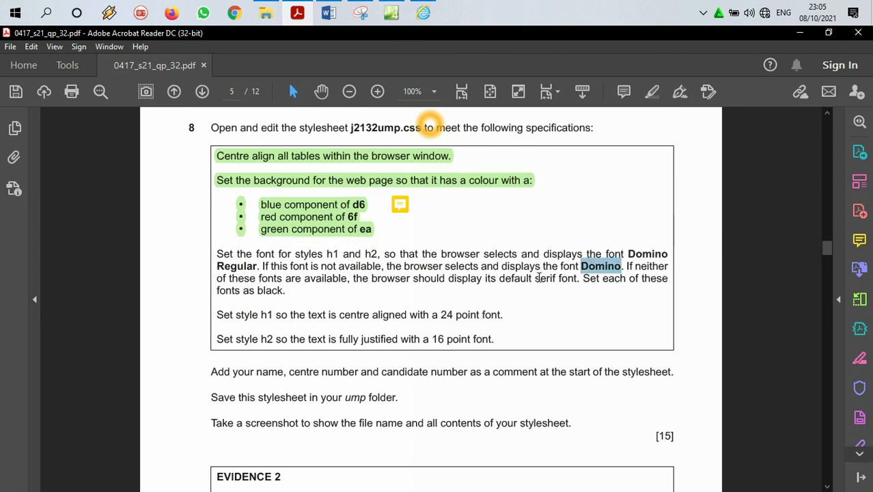
left_click_drag(537, 277, 556, 278)
left_click(544, 254)
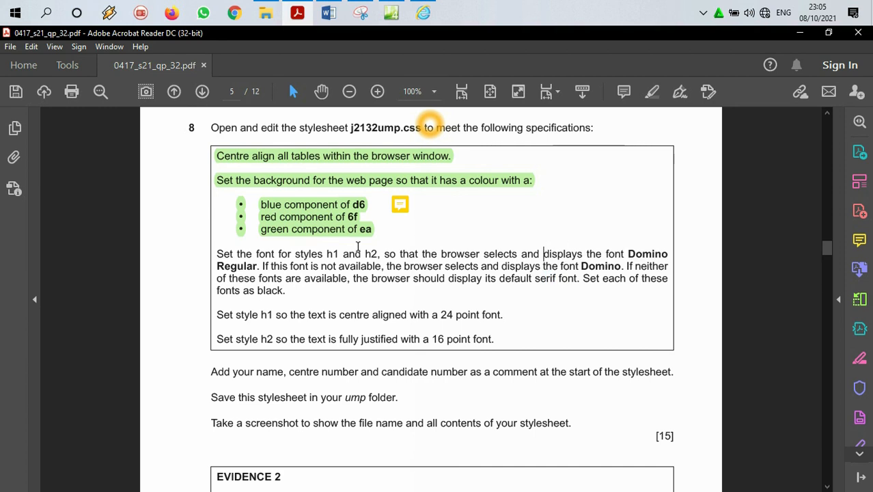
double_click(332, 253)
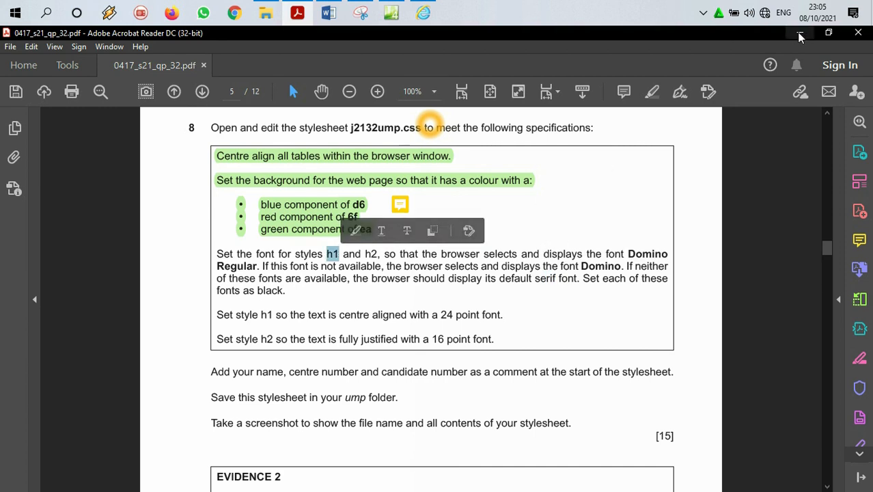
Step: Return to Expression Web and start a new style with the selector h1,h2 below the body rule, checking its font-family options
left_click(799, 33)
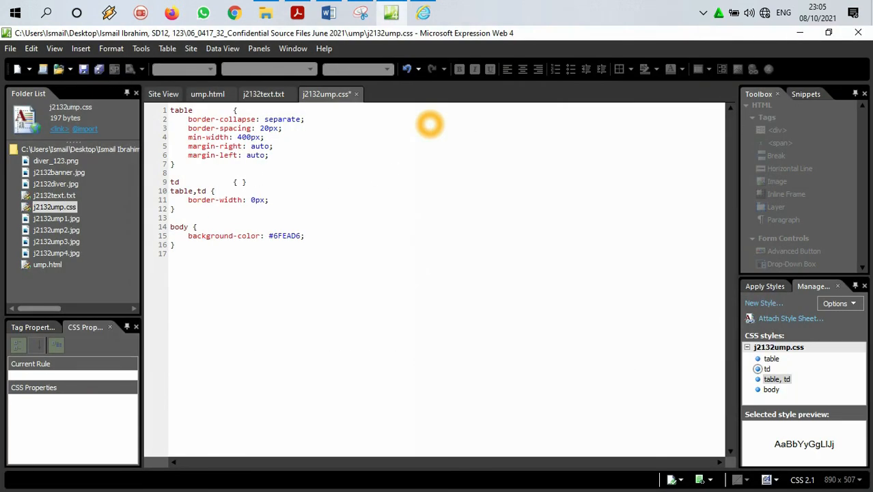
left_click(189, 250)
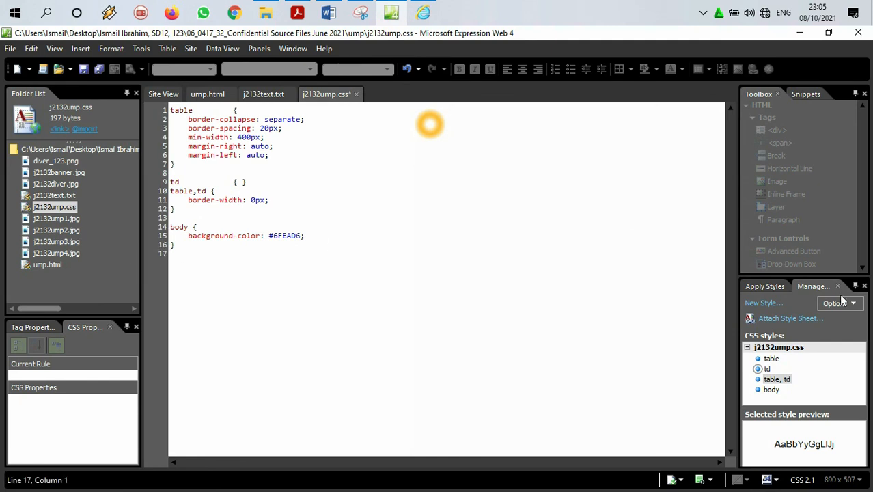
left_click(765, 304)
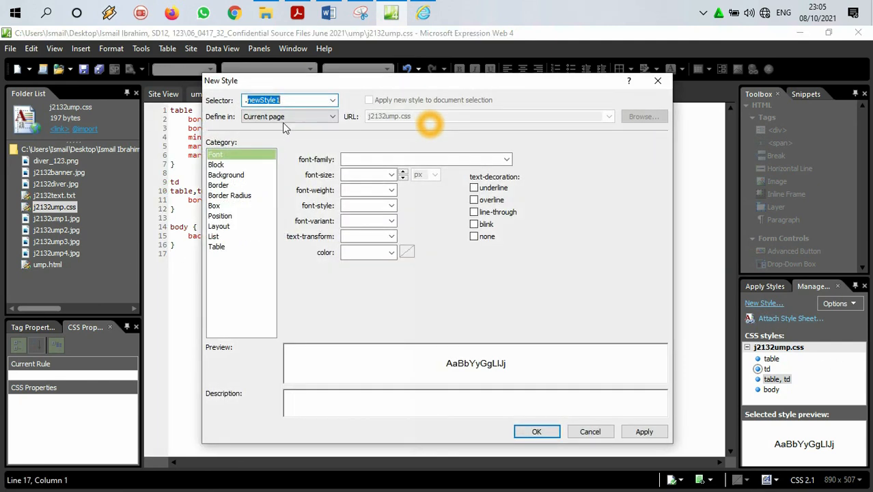
type("h1,h2")
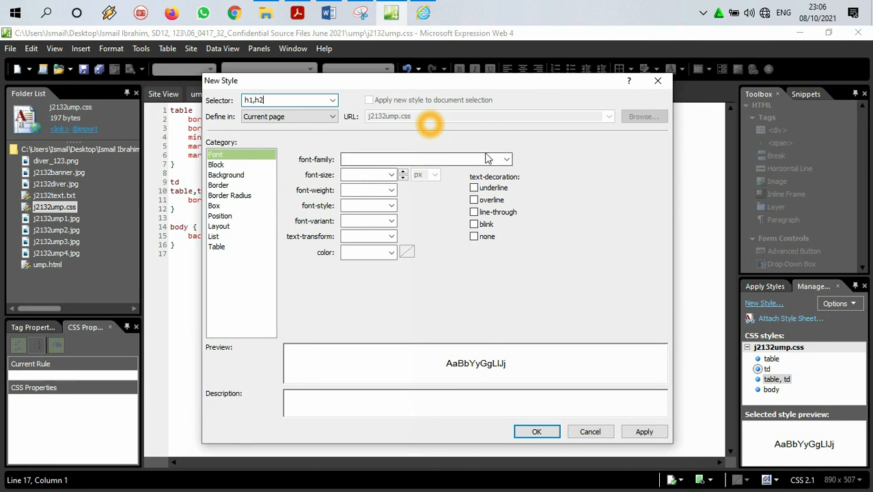
left_click(507, 159)
left_click(506, 160)
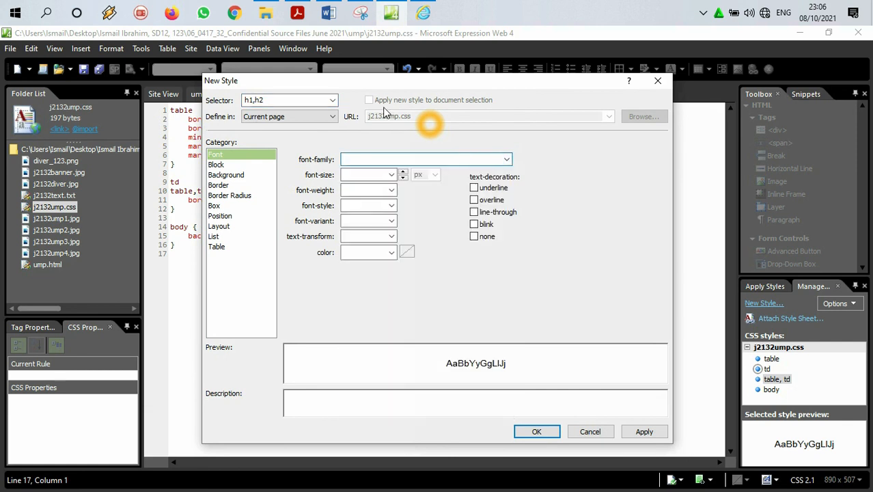
Step: Switch to the question paper in Acrobat Reader and copy the font name Domino Regular from question 8
left_click(297, 13)
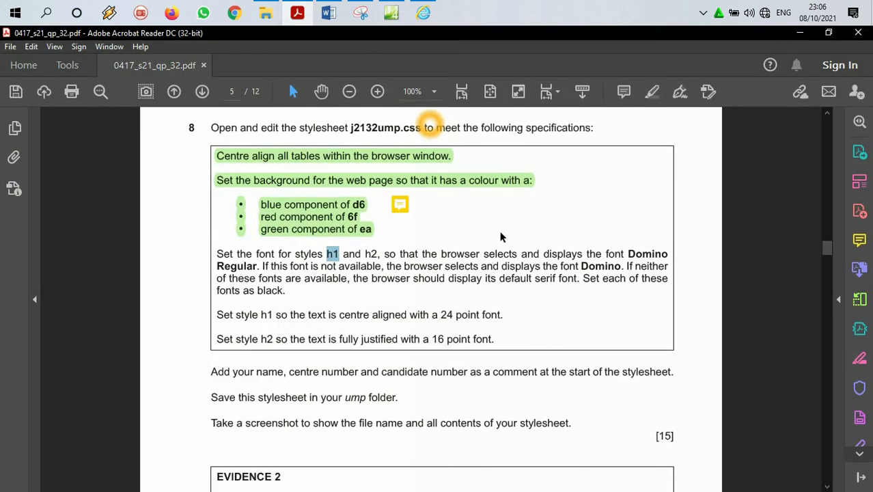
left_click_drag(627, 253, 258, 265)
right_click(250, 265)
left_click(277, 279)
left_click(423, 13)
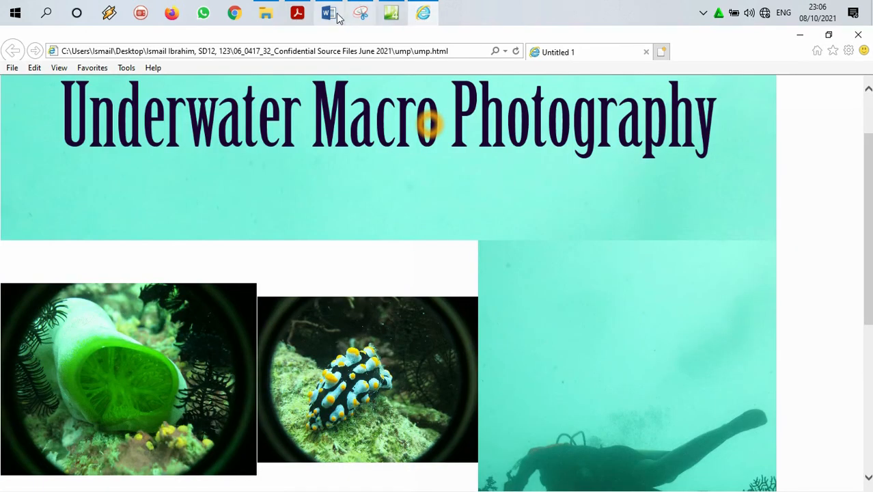
Step: Return to Expression Web and set the h1,h2 style's font-family to Domino Regular,Domino,serif, checking the font order against question 8
left_click(299, 12)
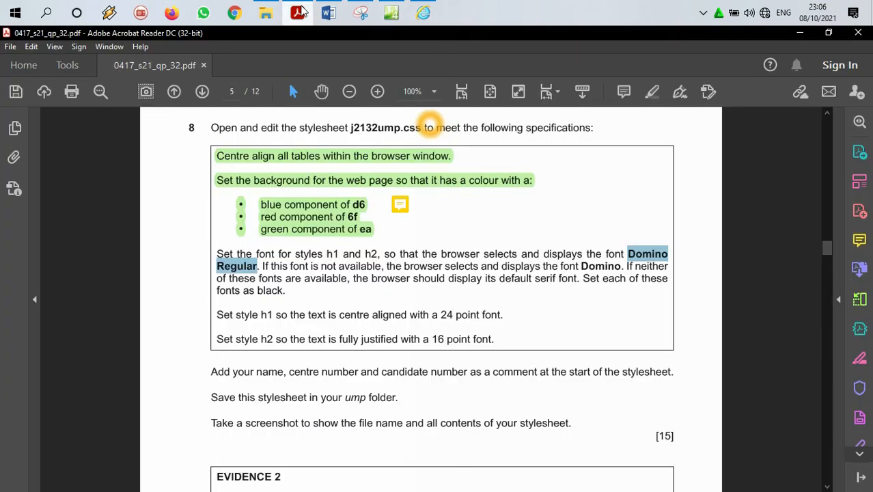
left_click(383, 12)
type("Domino Regular")
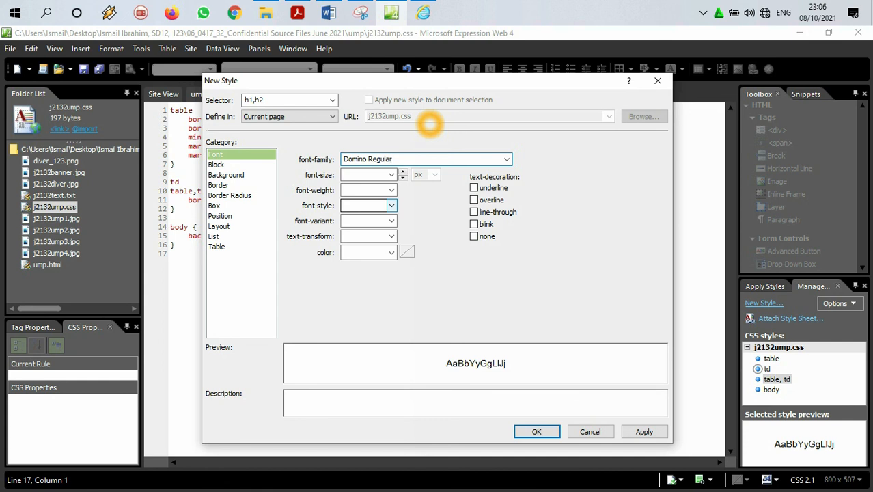
type("Domino")
left_click(299, 13)
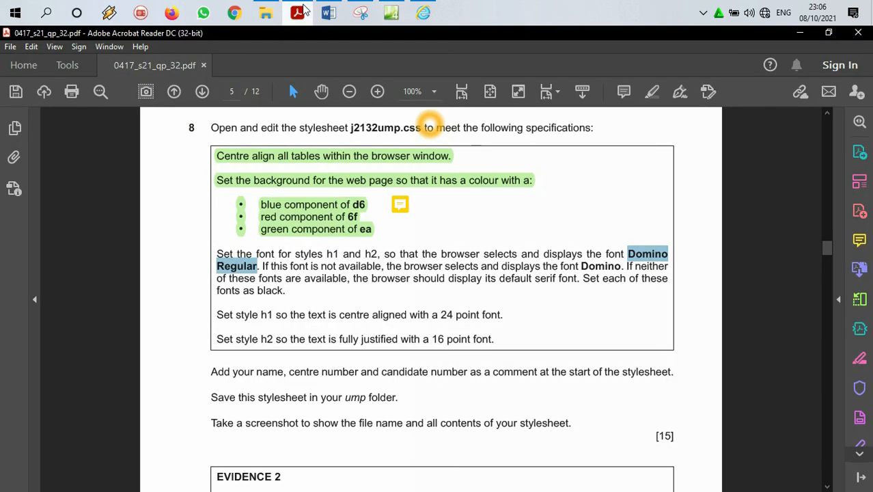
left_click(301, 11)
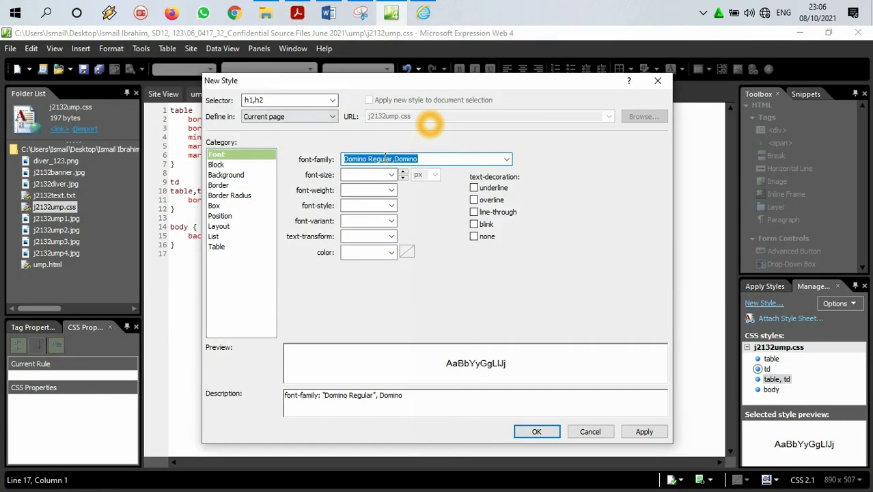
left_click(419, 162)
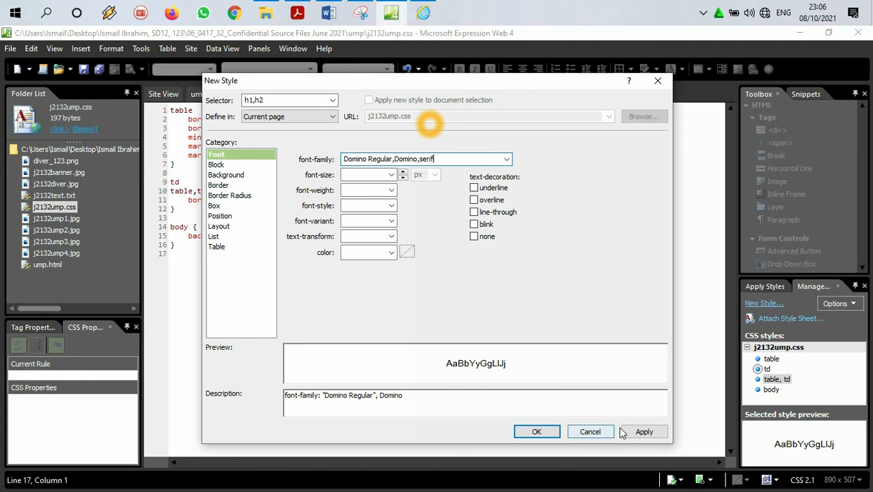
left_click(298, 6)
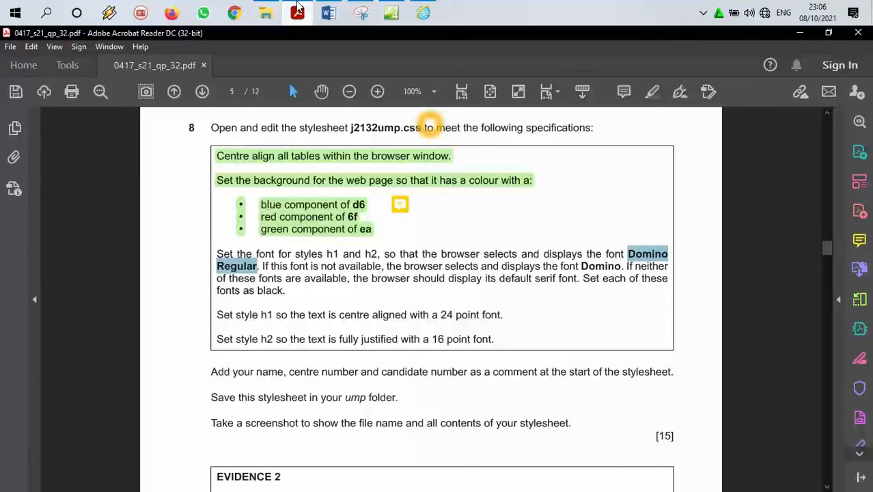
left_click(297, 7)
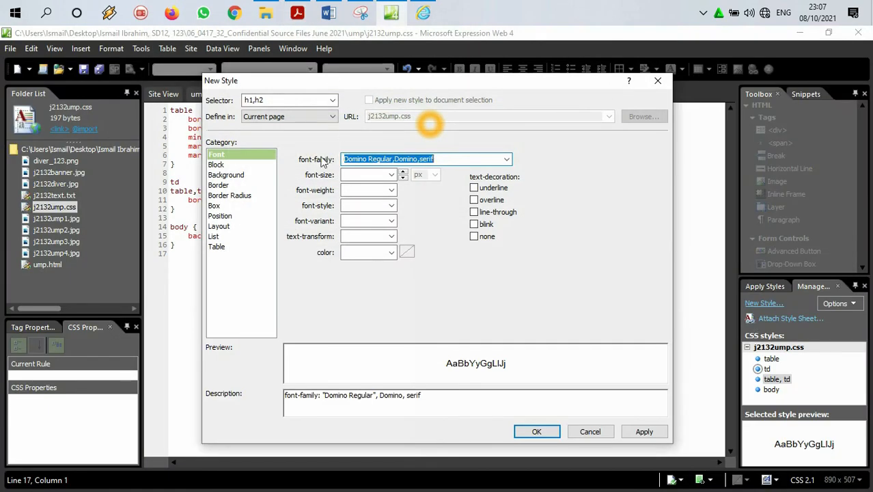
left_click(437, 158)
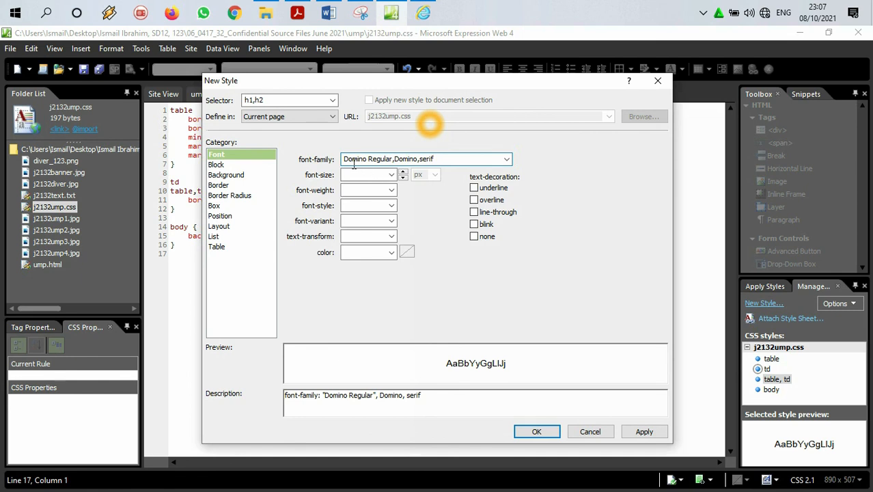
Step: Set the h1,h2 style's font colour to black (#000000) and add the finished rule to the stylesheet
left_click(407, 252)
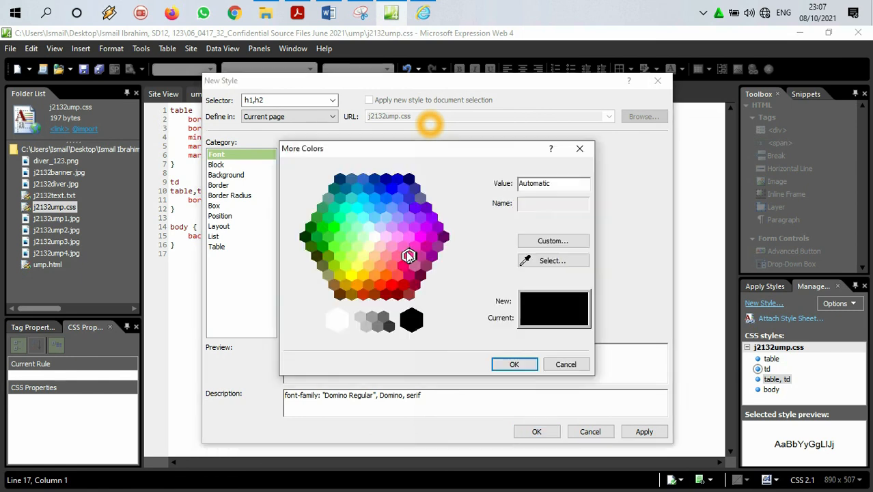
left_click(413, 319)
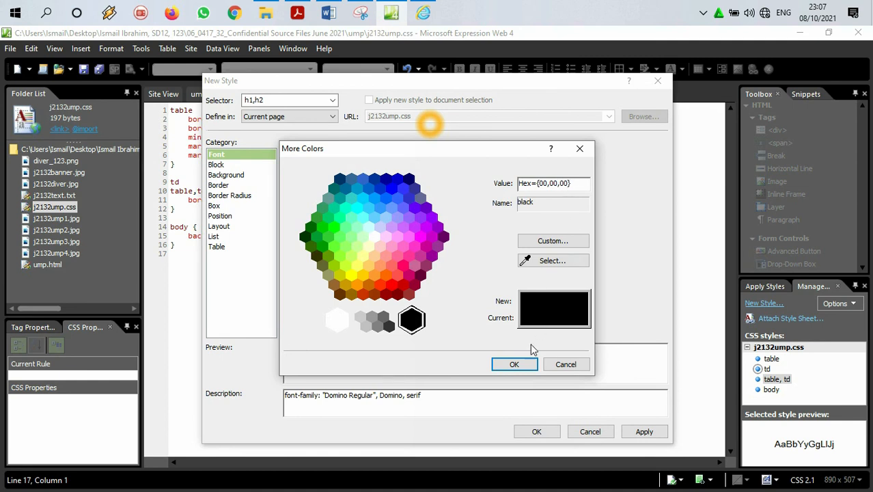
left_click(526, 367)
left_click(642, 431)
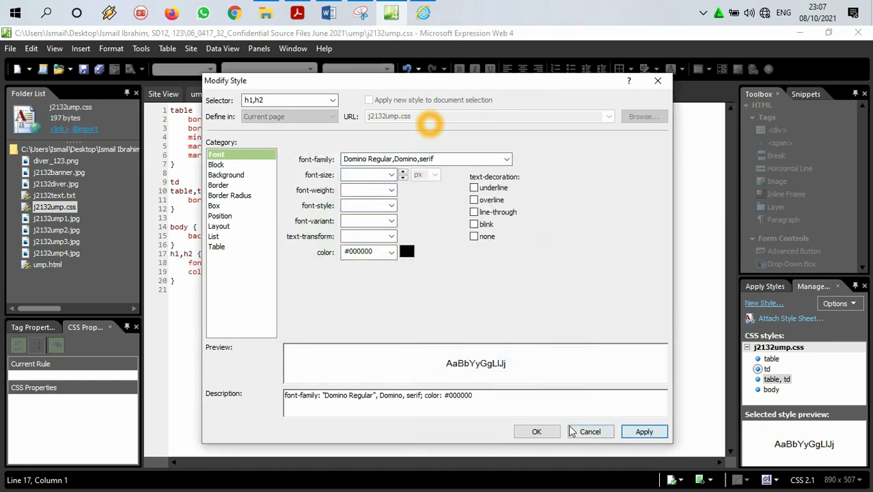
left_click(530, 431)
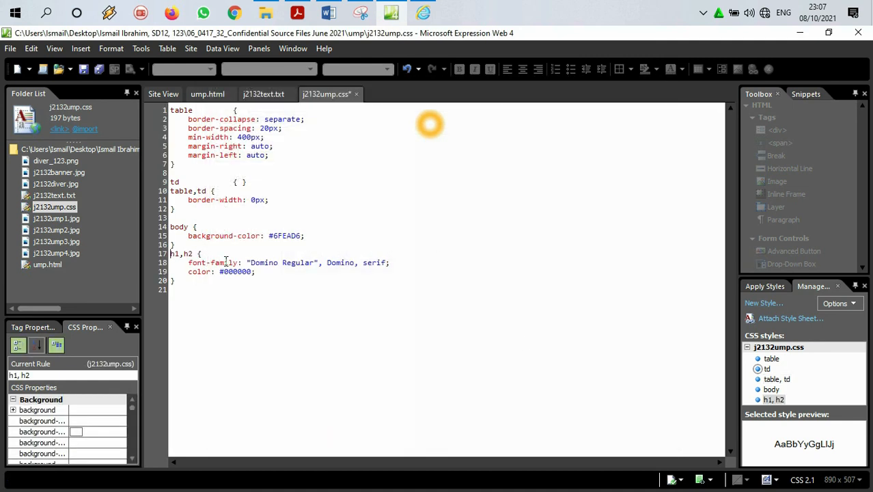
Step: Switch to the question paper in Acrobat Reader, highlight the h1 and h2 font requirement, and mark the h1 centre alignment text
left_click(295, 10)
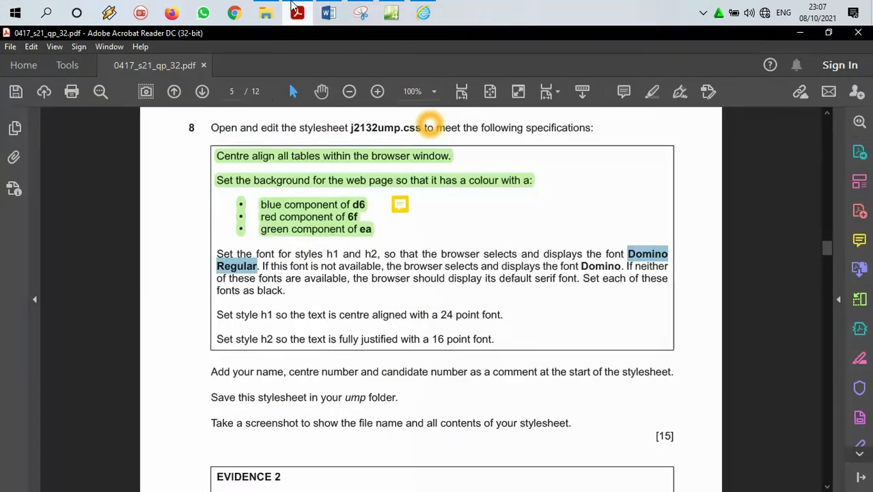
scroll(319, 256, "down", 2)
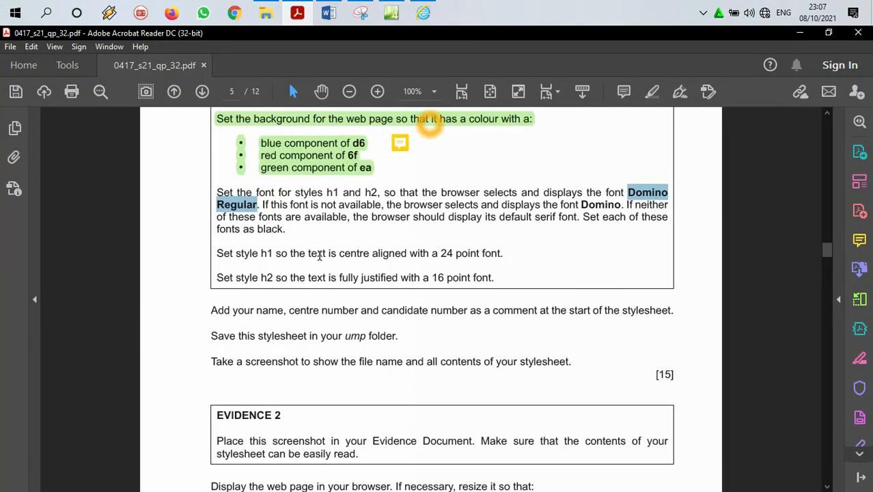
left_click_drag(301, 217, 217, 192)
left_click(651, 90)
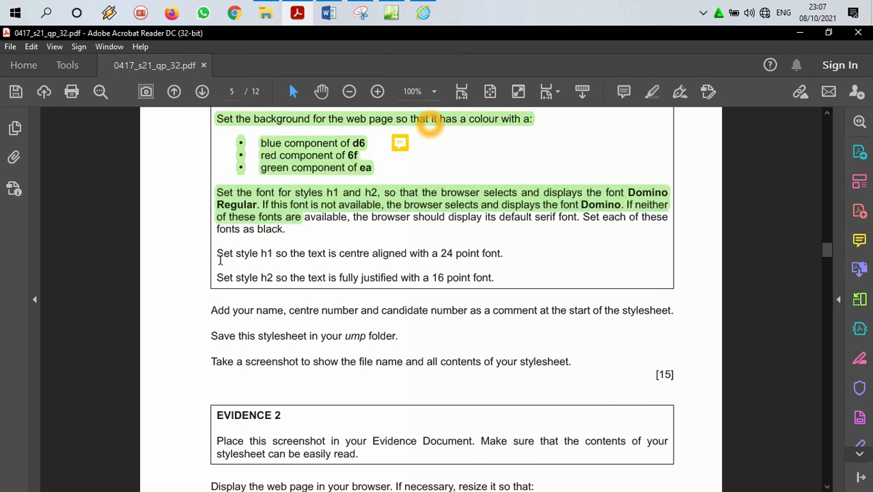
left_click_drag(257, 254, 389, 258)
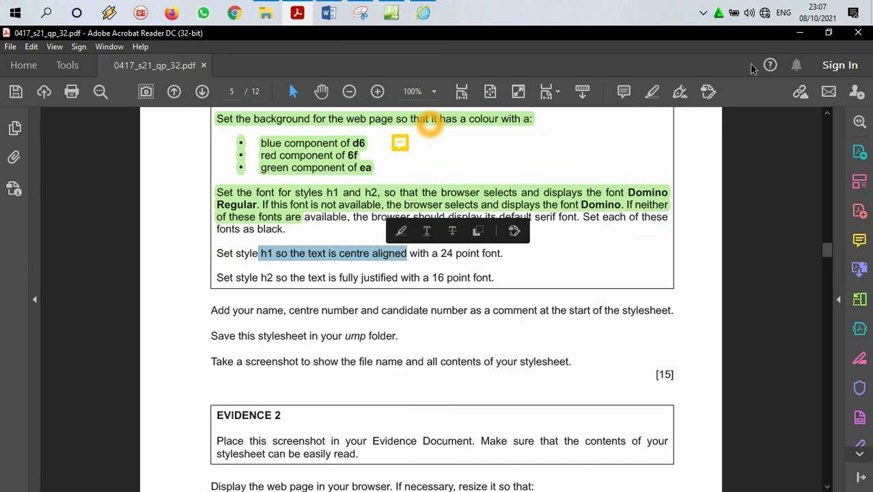
Step: Return to Expression Web and start a new style with the selector h1 below the h1,h2 rule
left_click(802, 34)
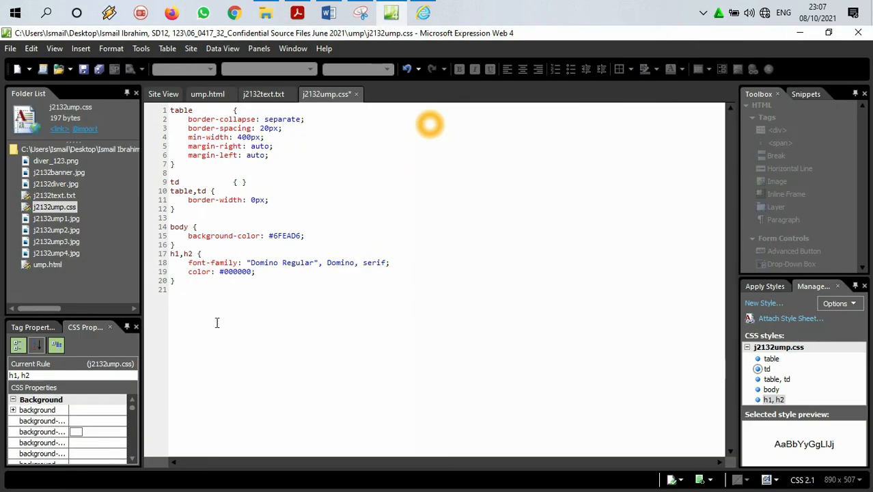
left_click(210, 302)
left_click(763, 303)
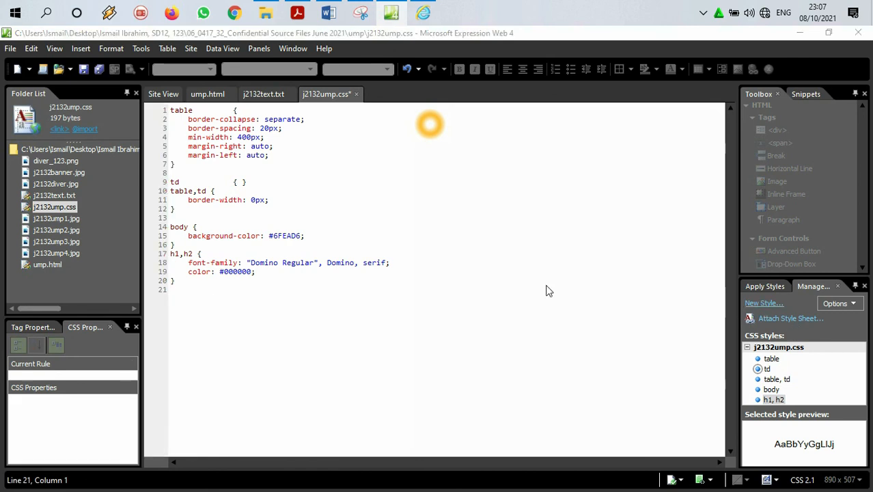
key("BackSpace")
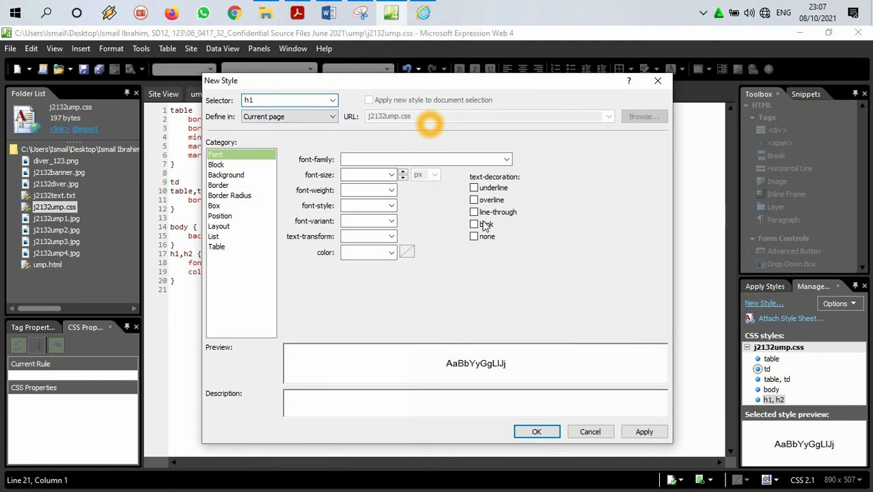
left_click(393, 191)
left_click(394, 193)
left_click(368, 175)
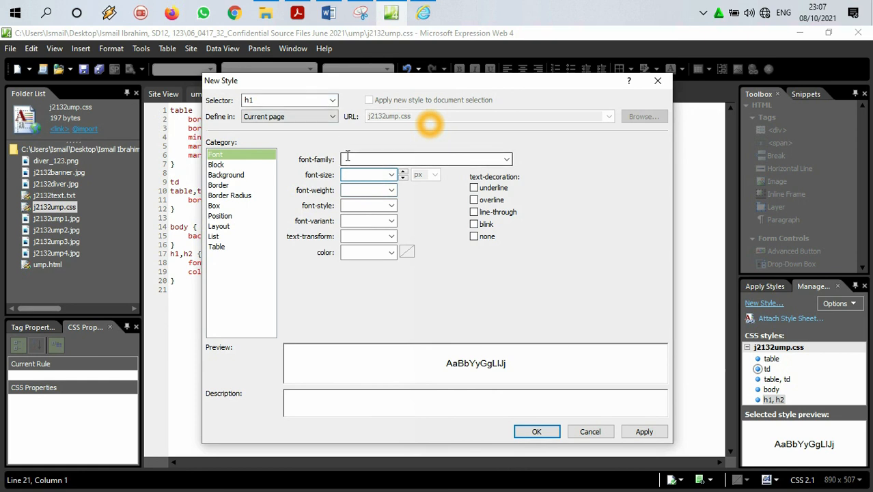
Step: Check the h1 size requirement in the question paper and set the h1 style's font-size to 24 pt
left_click(298, 12)
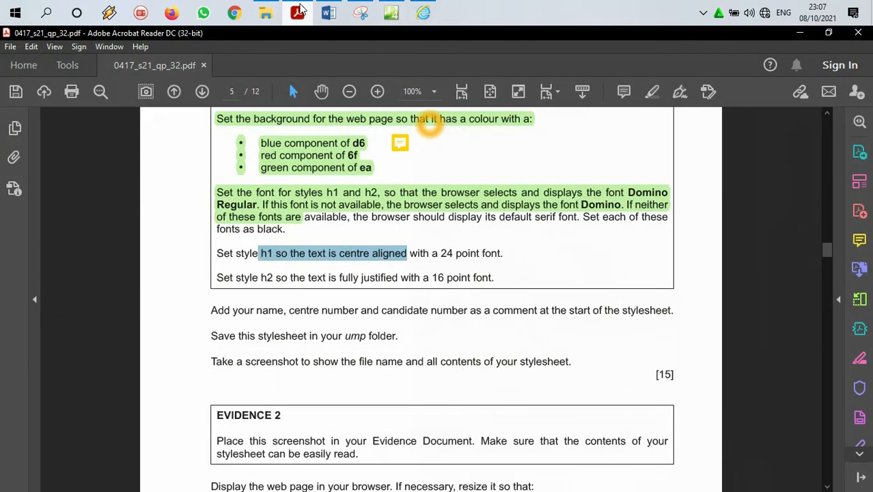
left_click(298, 11)
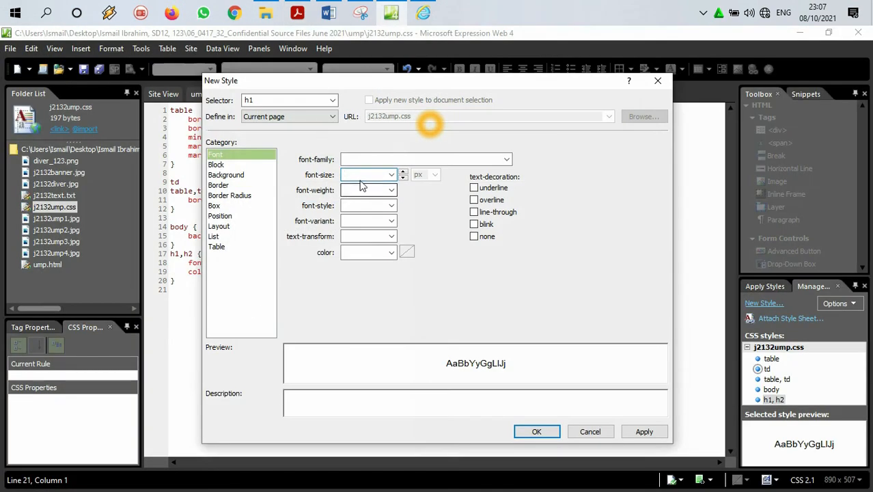
type("24")
left_click(434, 175)
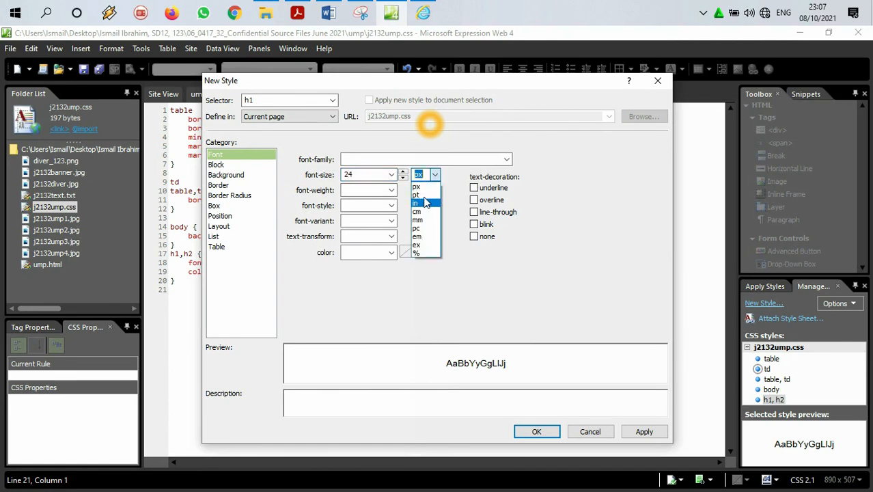
left_click(416, 194)
Step: Check the h1 alignment in the question paper, set the style's text-align to center, and add the h1 rule to the stylesheet
left_click(298, 11)
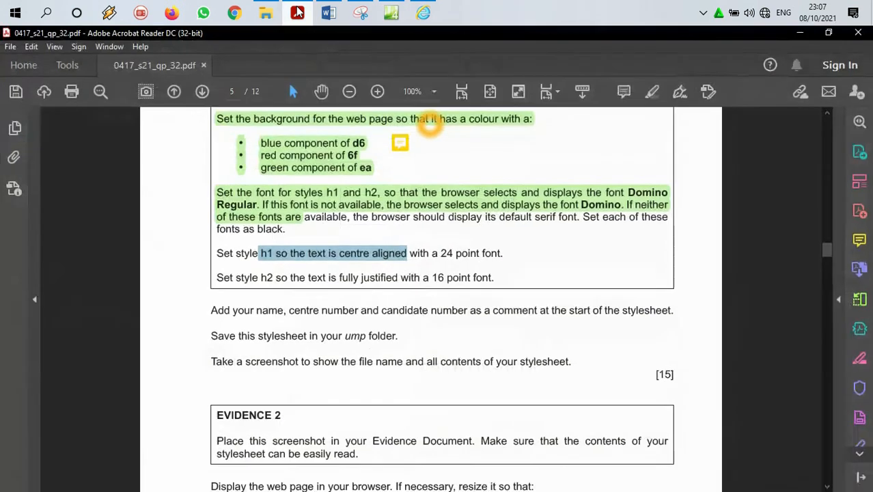
left_click(297, 12)
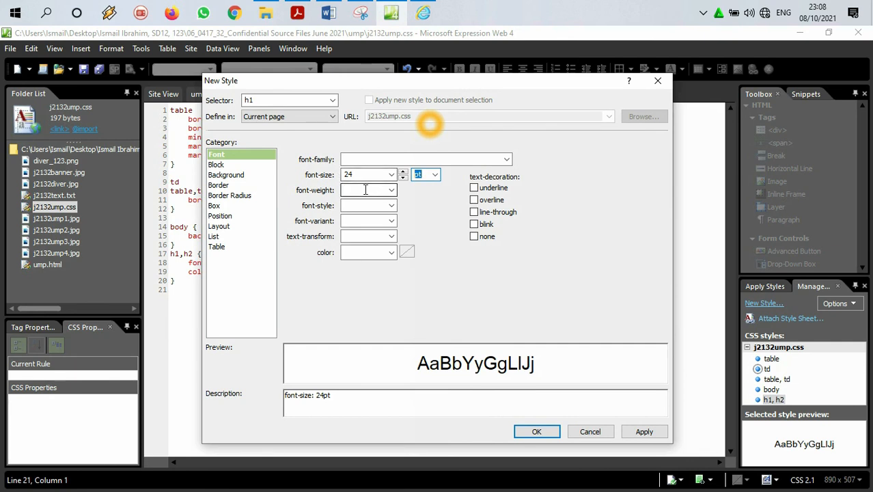
left_click(246, 166)
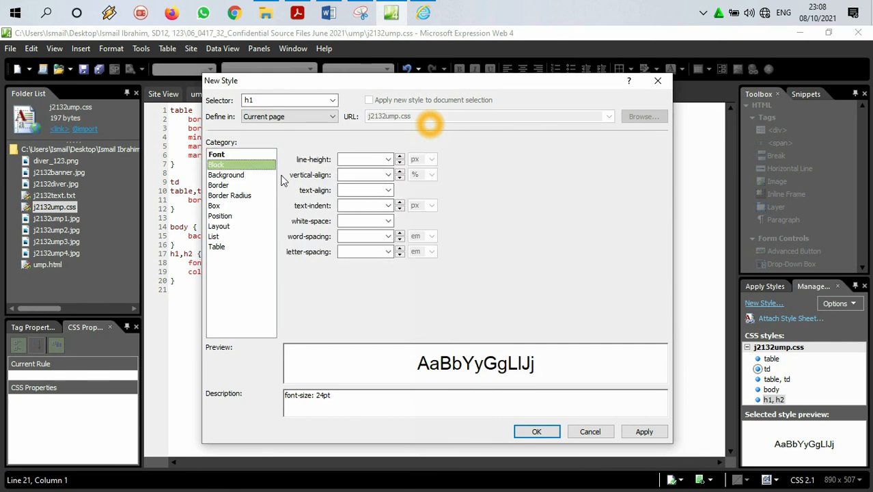
left_click(387, 190)
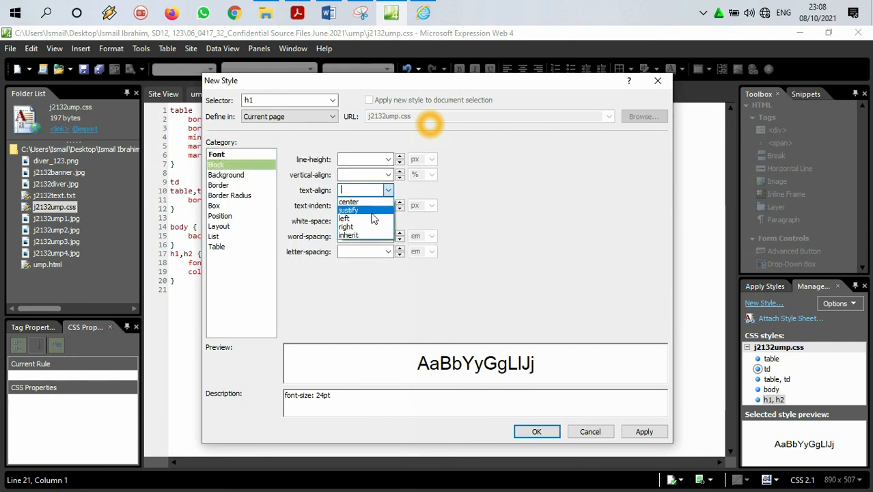
left_click(362, 202)
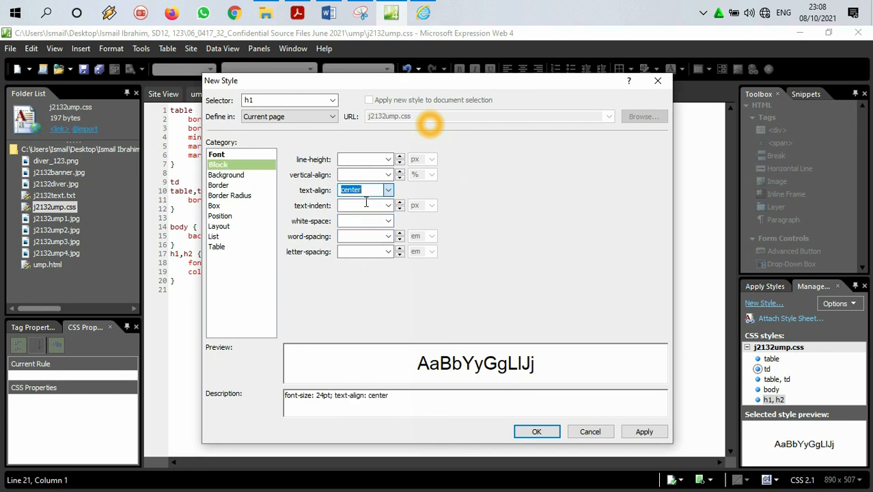
left_click(537, 431)
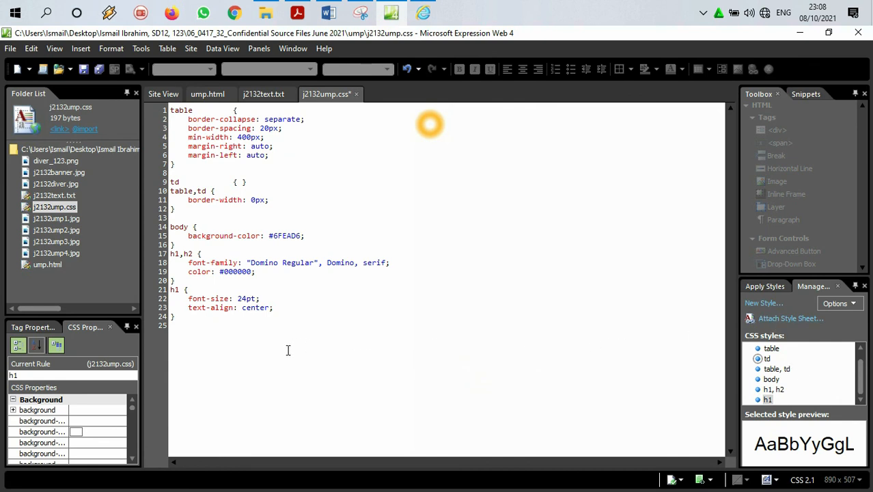
Step: Start a new style with the selector h2 below the h1 rule and check its justification requirement in the question paper
left_click(172, 326)
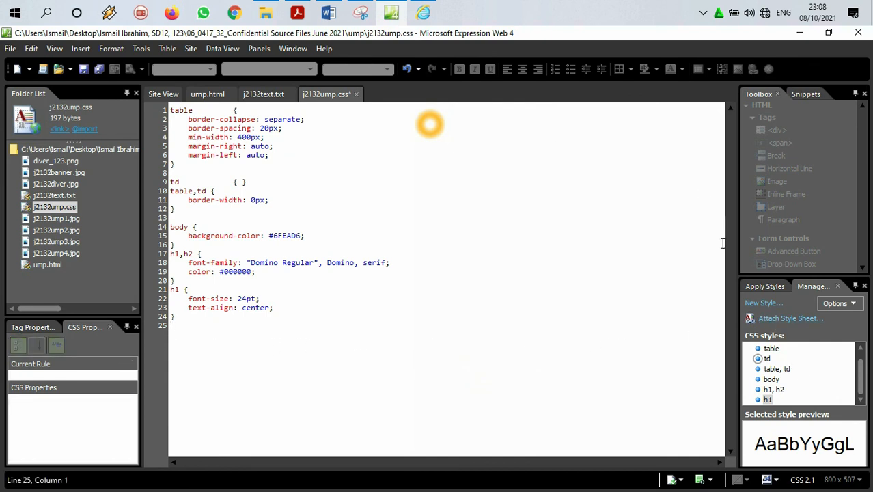
left_click(755, 303)
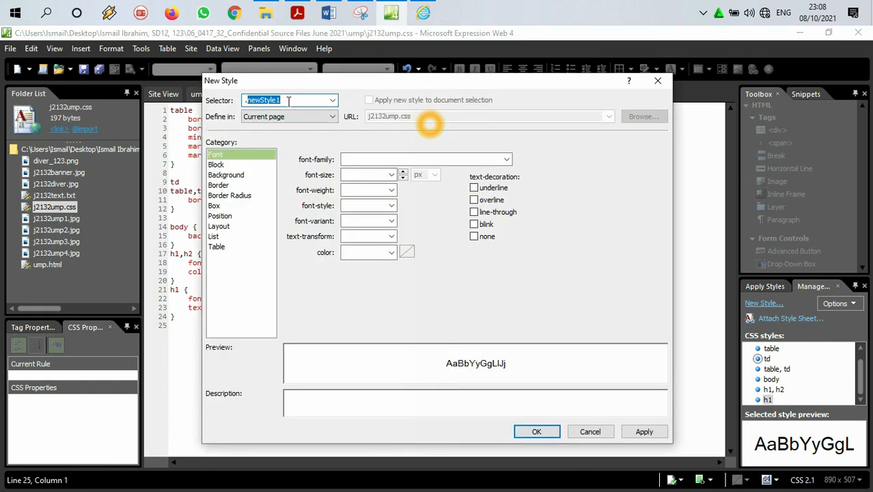
type("h2")
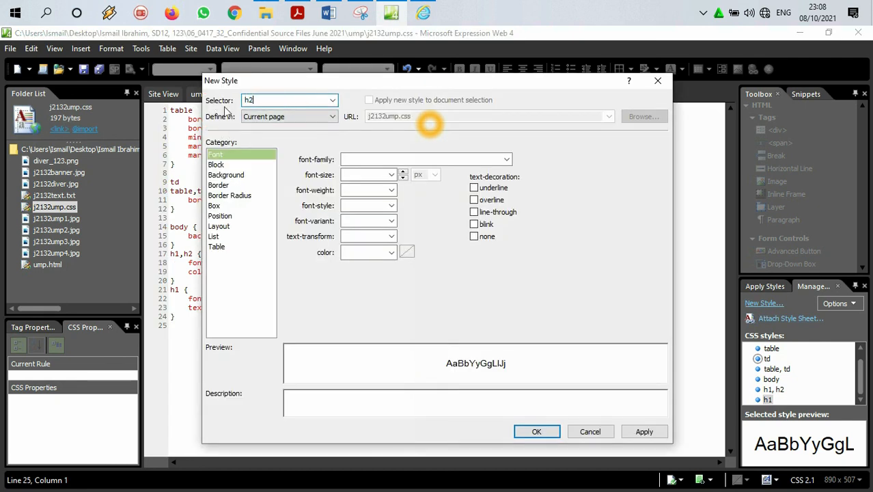
left_click(299, 12)
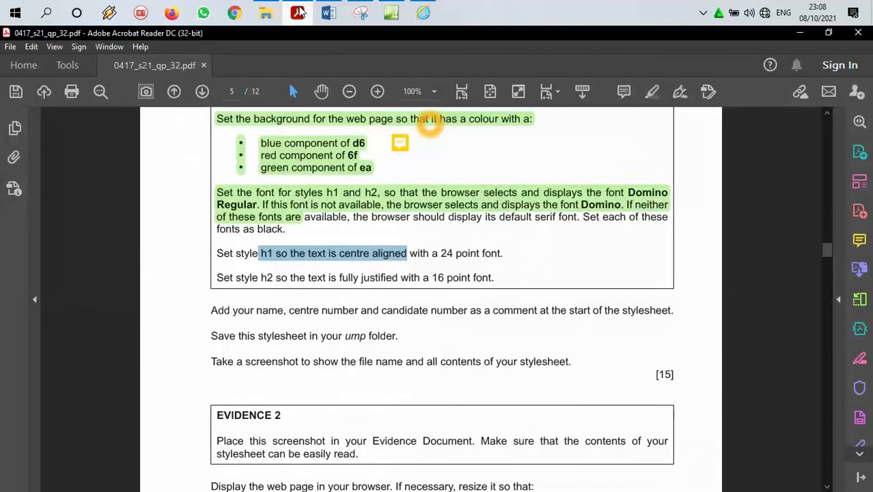
left_click_drag(287, 277, 398, 277)
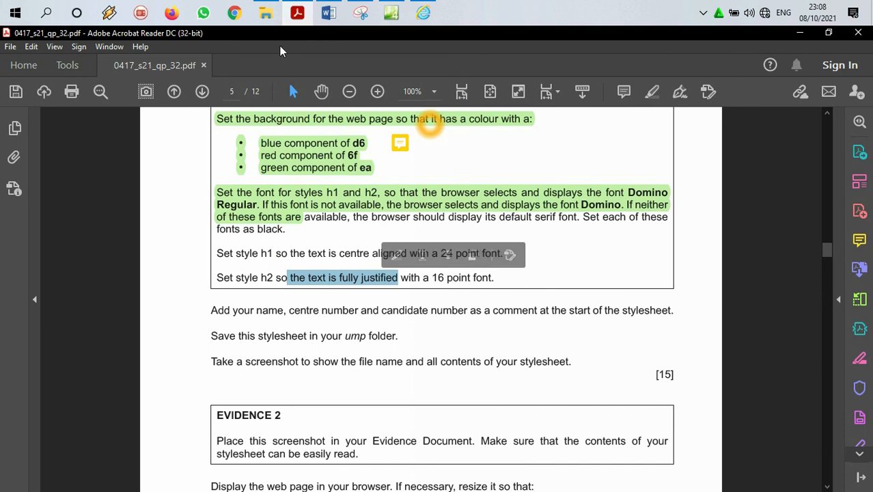
Step: Return to Expression Web and set the h2 style's font-size to 16 pt
left_click(301, 13)
left_click(242, 153)
left_click(379, 174)
type("1")
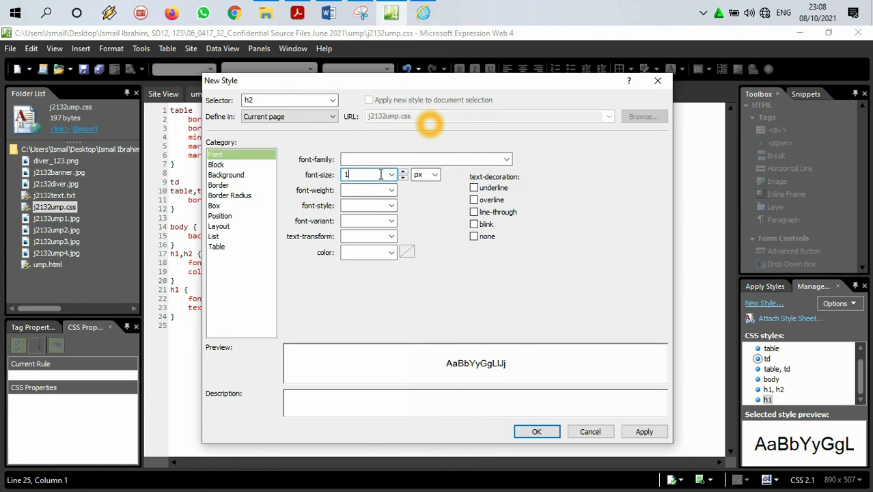
type("6")
key("Tab")
left_click(434, 174)
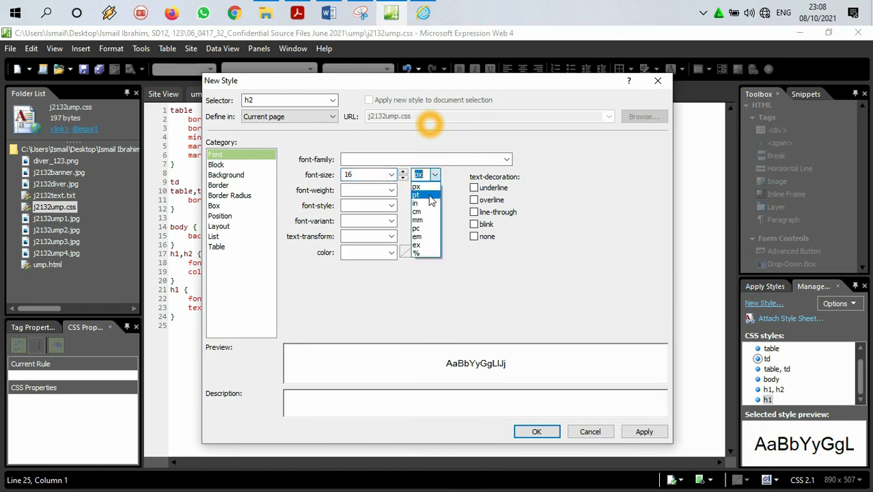
left_click(428, 193)
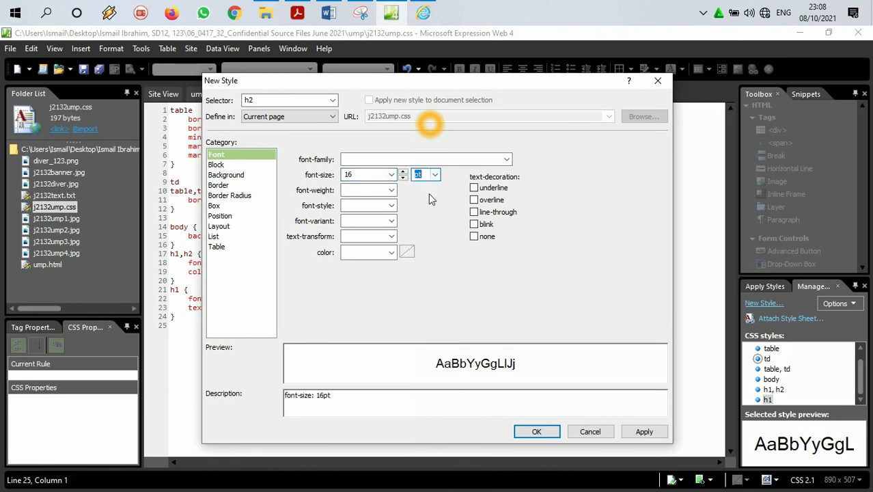
Step: Set the h2 style's text-align to justify and add the h2 rule to the stylesheet
left_click(393, 6)
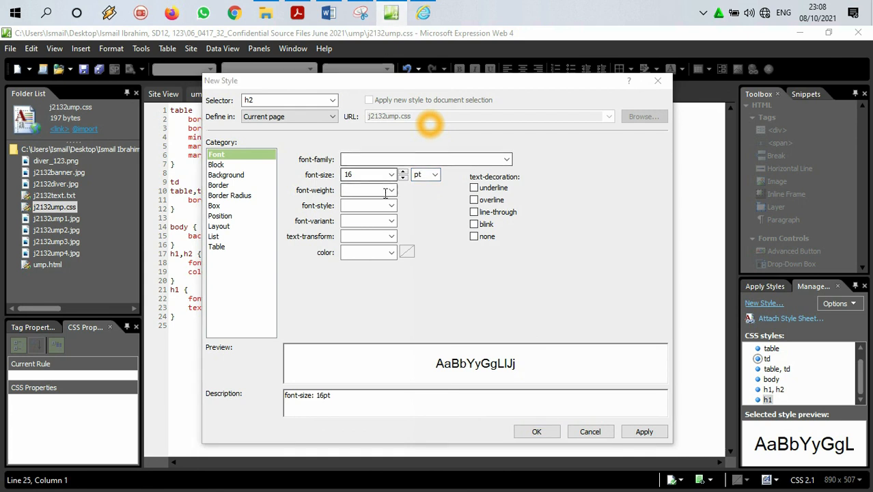
left_click(248, 166)
left_click(388, 190)
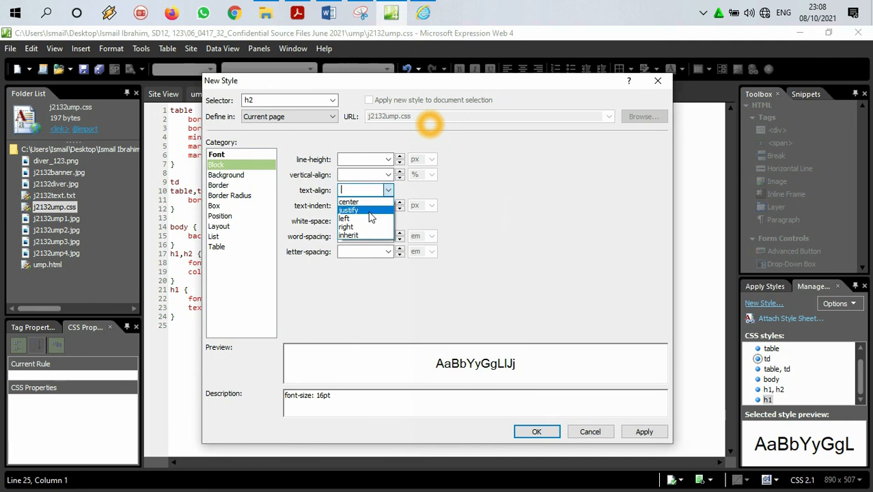
left_click(370, 217)
left_click(624, 432)
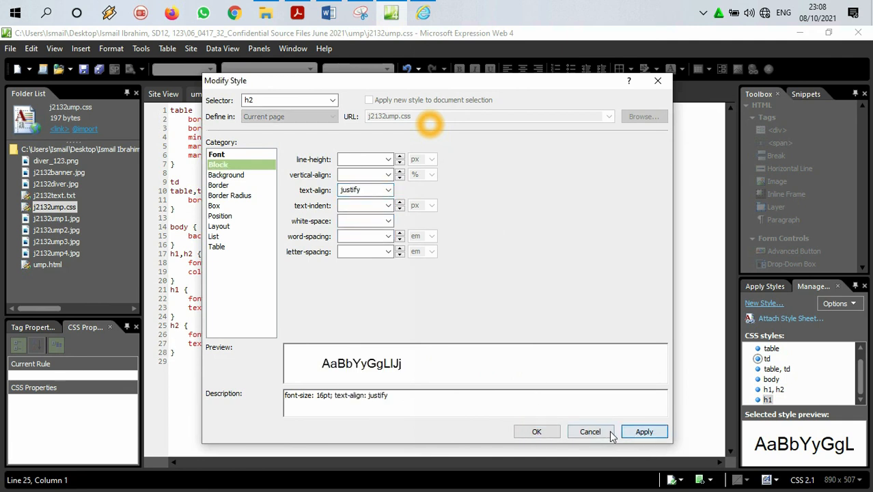
left_click(536, 432)
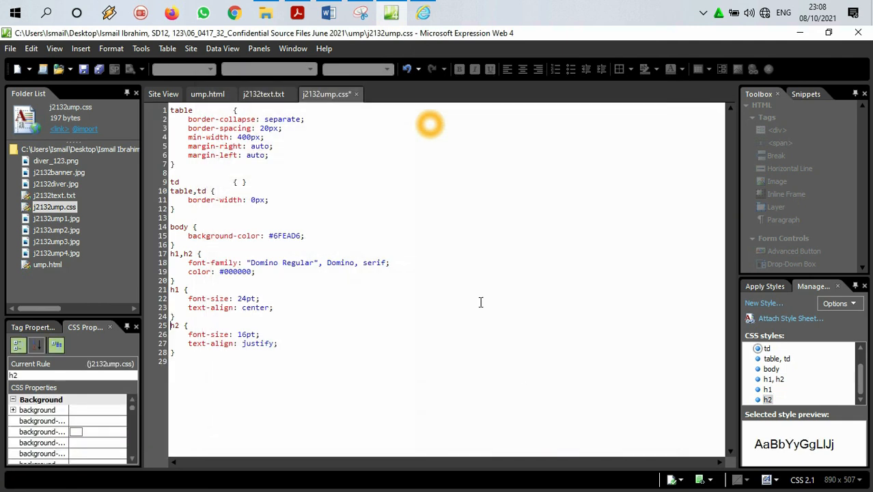
Step: Switch to the question paper and highlight the completed requirements from "fonts as black" through the h2 style line
left_click(10, 49)
left_click(81, 49)
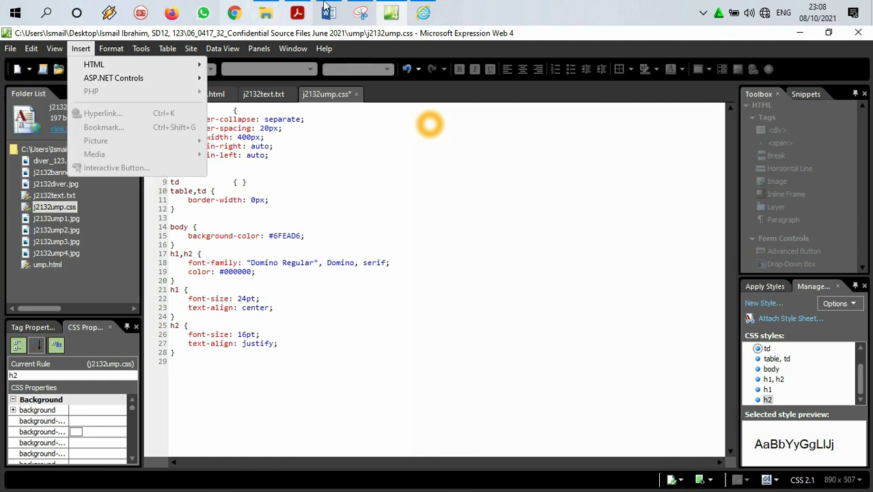
left_click(302, 5)
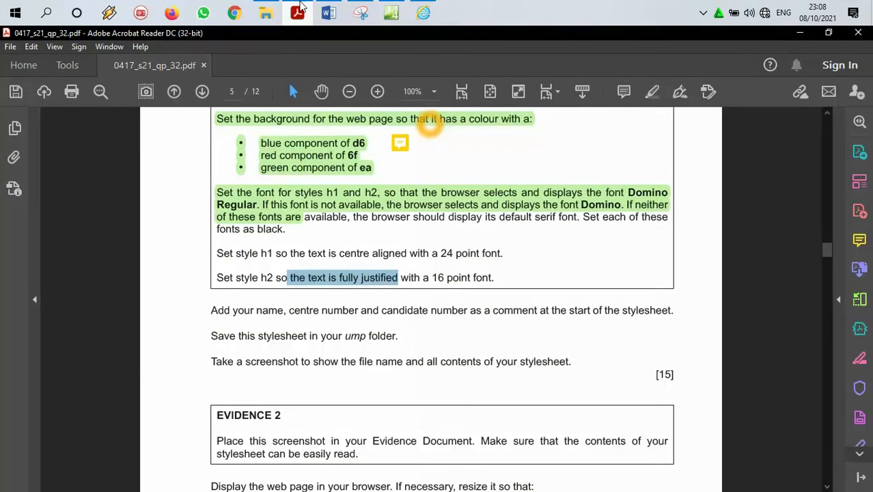
left_click_drag(492, 278, 209, 225)
left_click(652, 91)
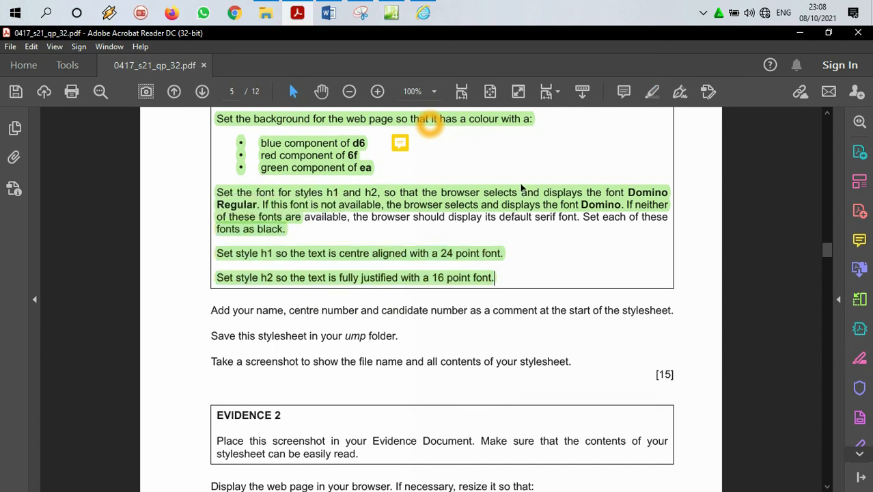
Step: Check the comment instruction in the question paper and add a comment with the name, centre number and candidate number at the start of the stylesheet
scroll(450, 246, "down", 3)
left_click_drag(301, 218, 671, 217)
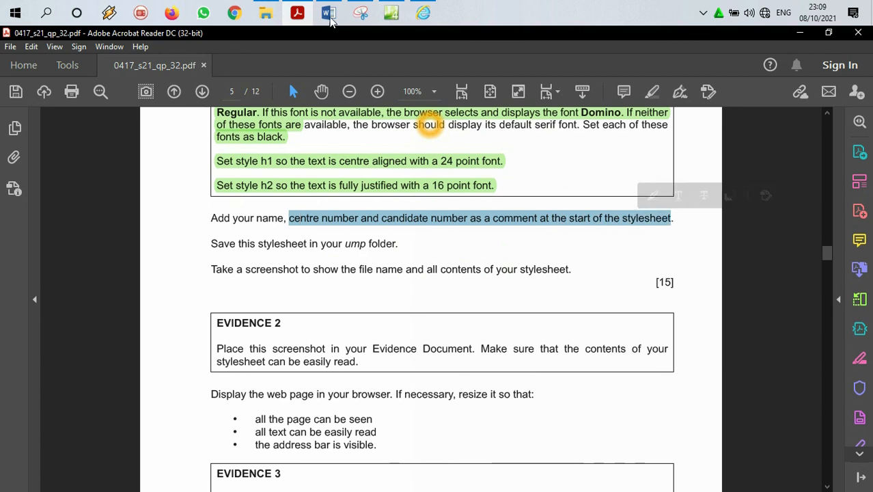
left_click(302, 9)
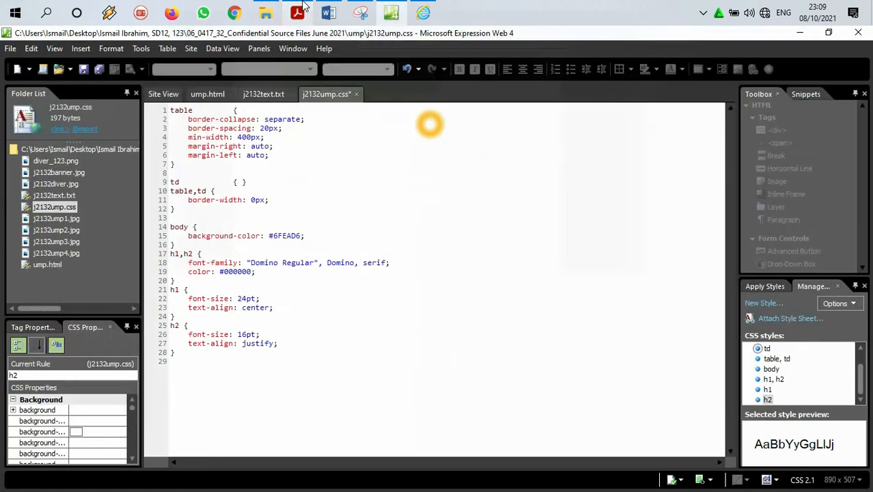
left_click(171, 110)
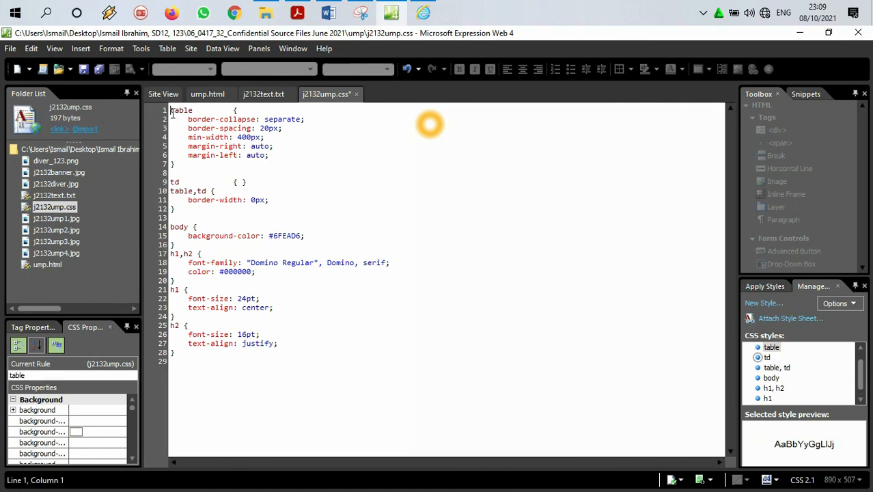
key("Return")
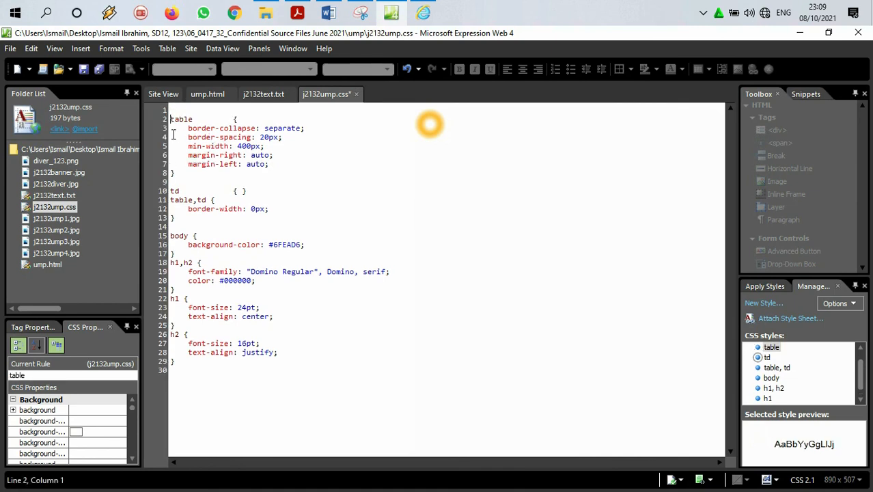
key("Up")
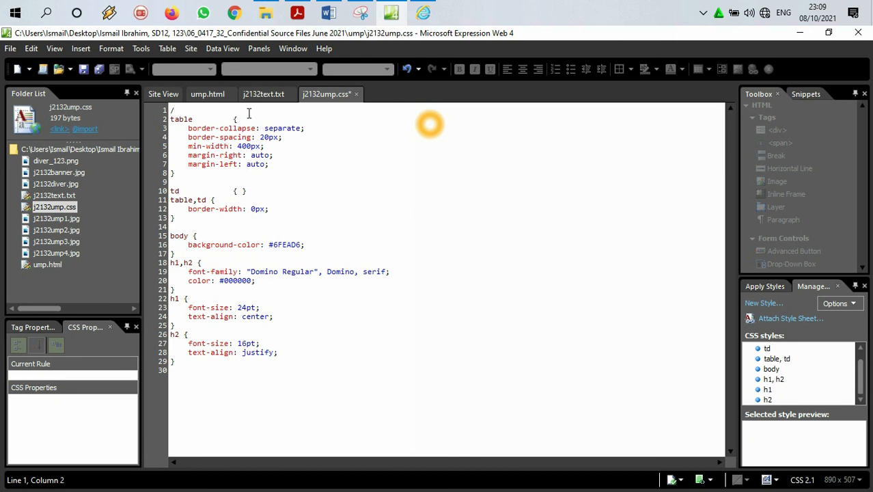
type("/*")
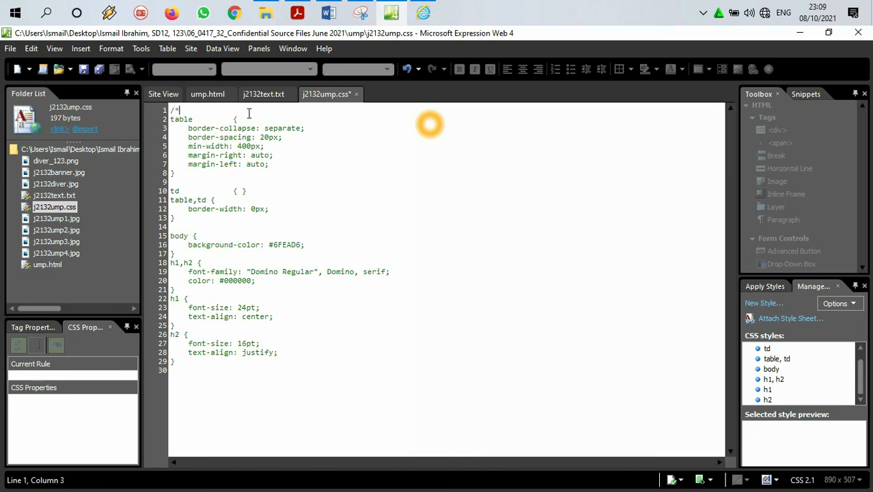
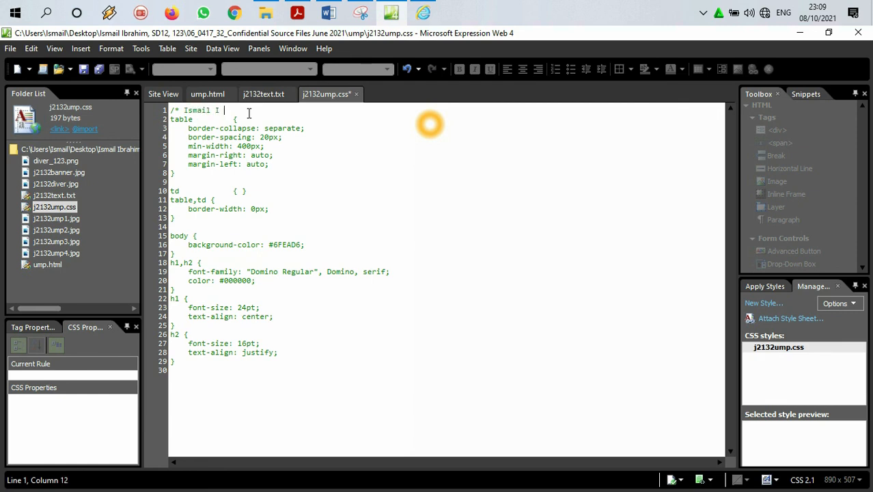
type("/")
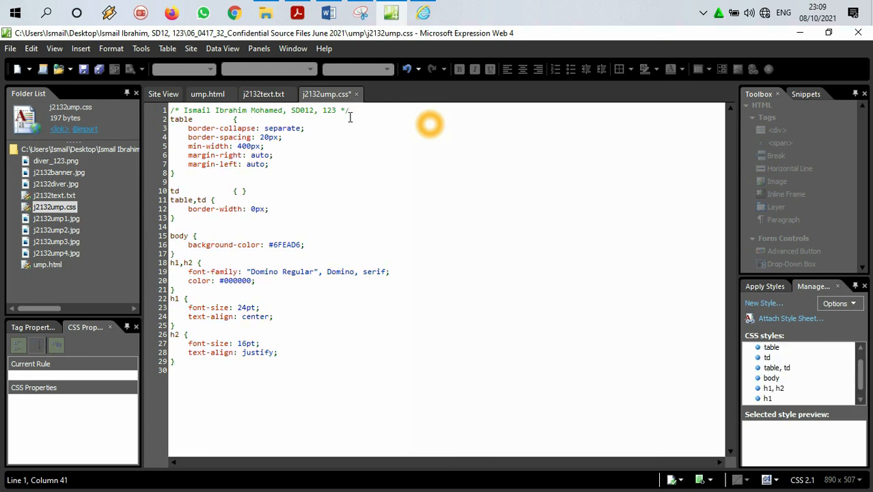
left_click_drag(352, 111, 159, 113)
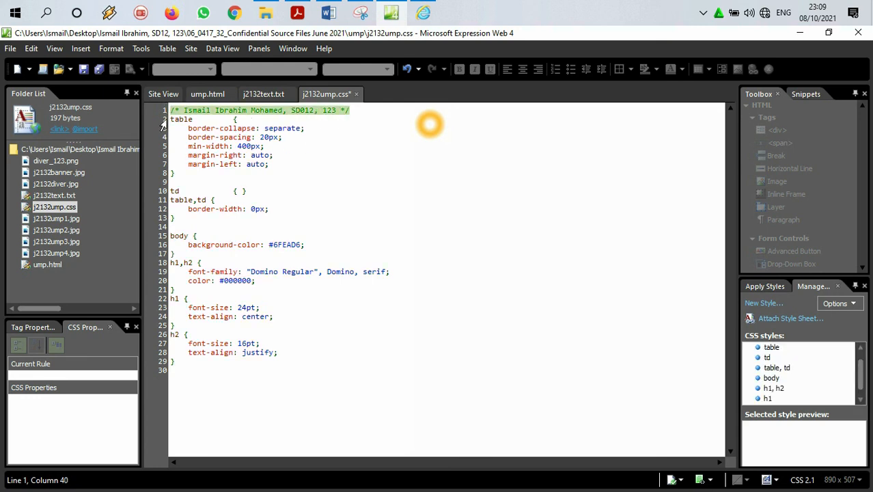
left_click(188, 381)
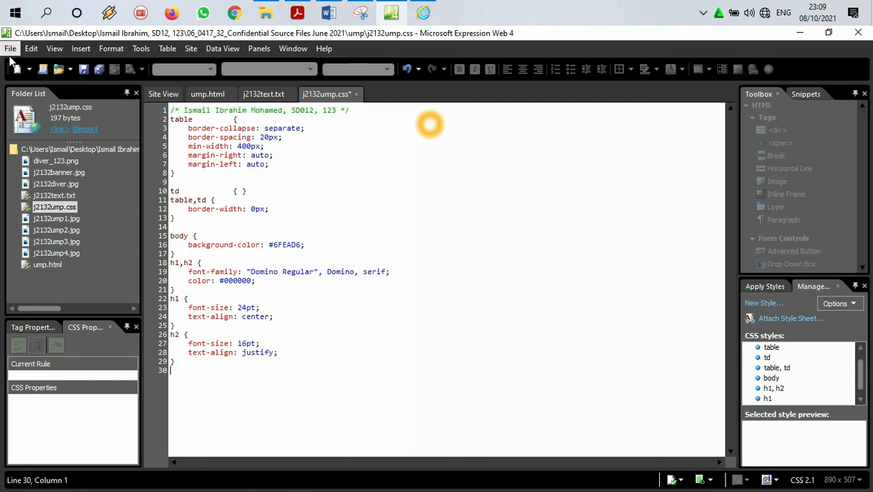
Step: Check the saving and screenshot instructions in the question paper and save the stylesheet j2132ump.css in Expression Web
left_click(297, 12)
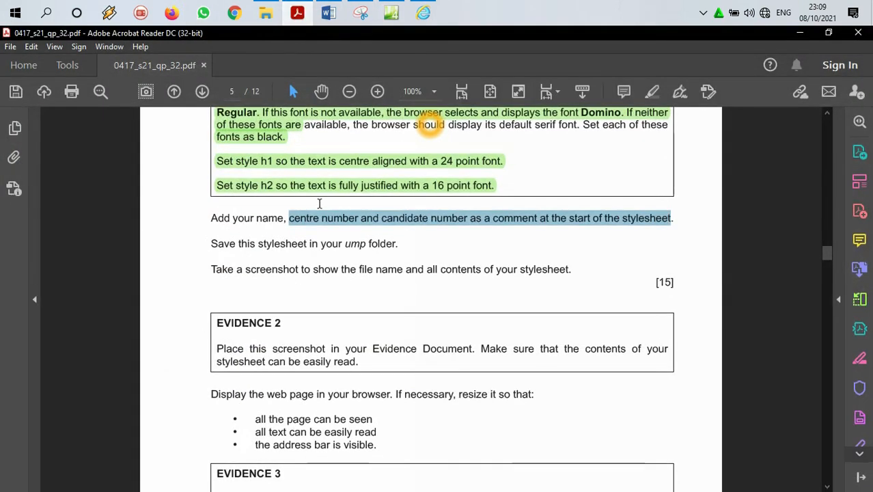
left_click_drag(212, 244, 400, 243)
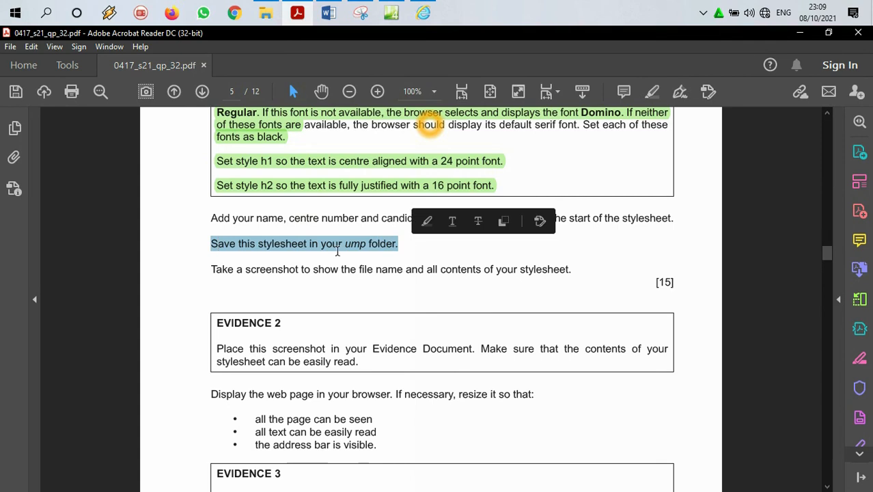
left_click_drag(212, 268, 581, 251)
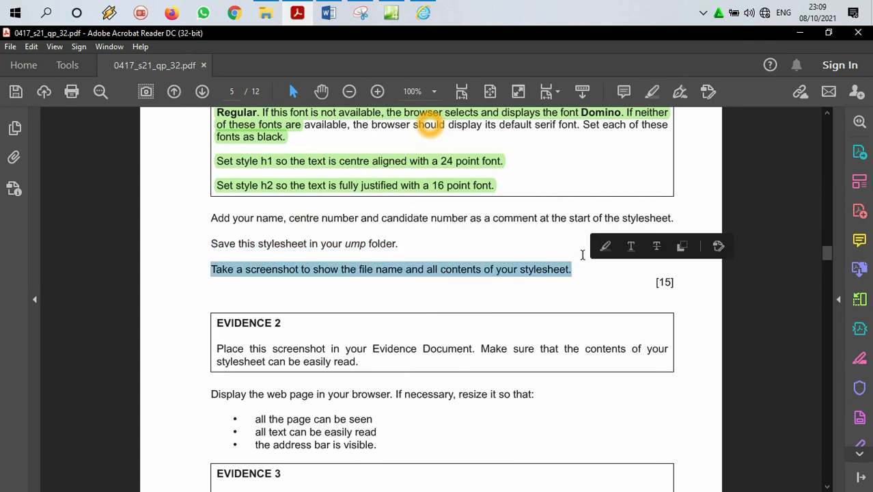
left_click(391, 12)
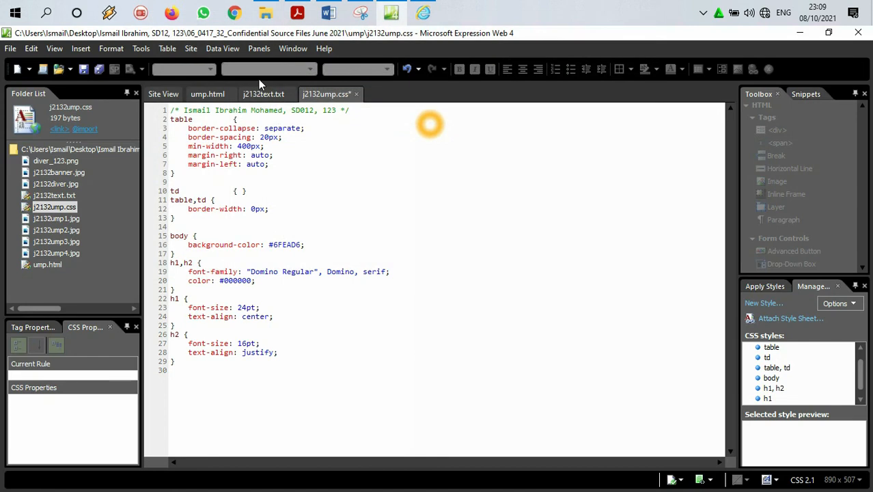
left_click(11, 49)
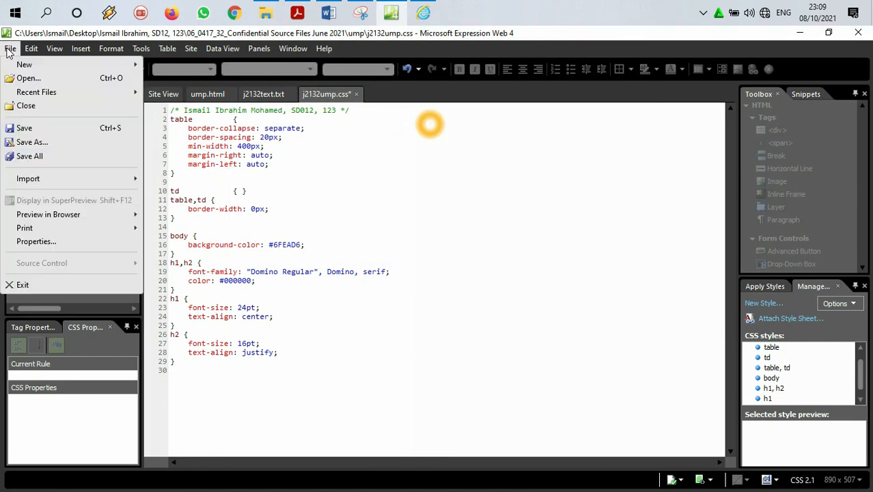
left_click(34, 128)
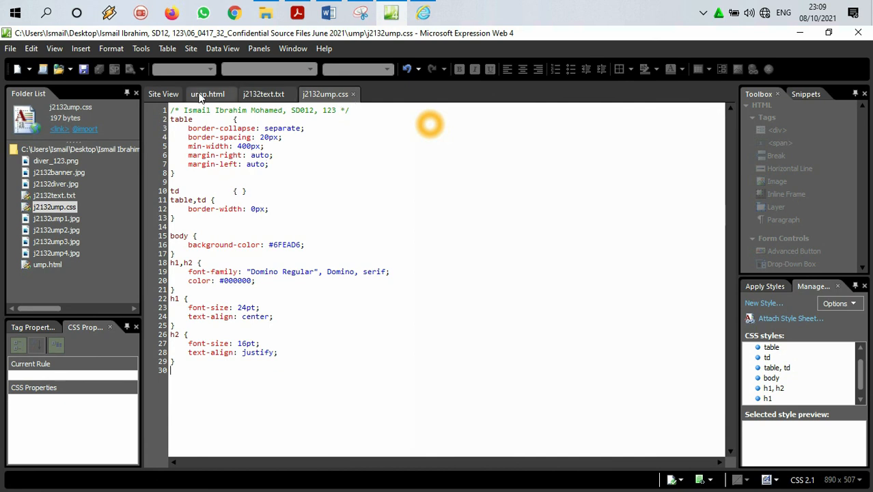
Step: Capture the stylesheet's file name and full code with Snipping Tool and paste the snip below the Evidence 1 image in the Word evidence document
left_click(360, 13)
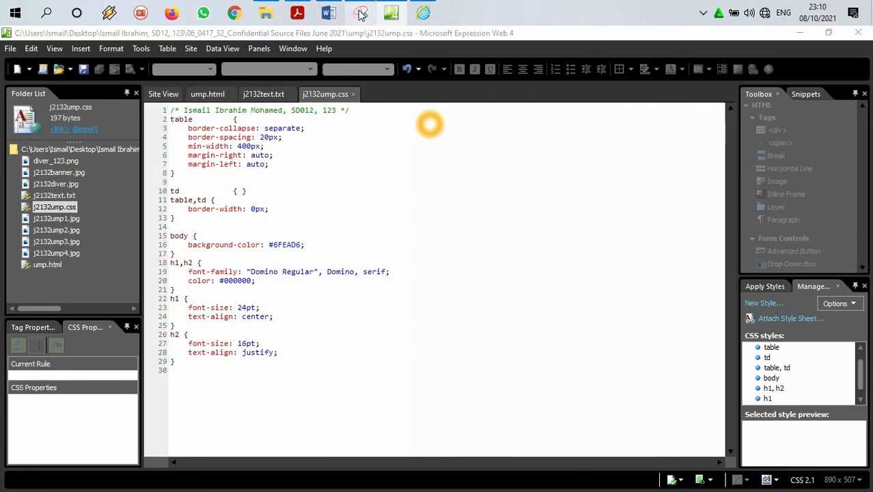
left_click(62, 71)
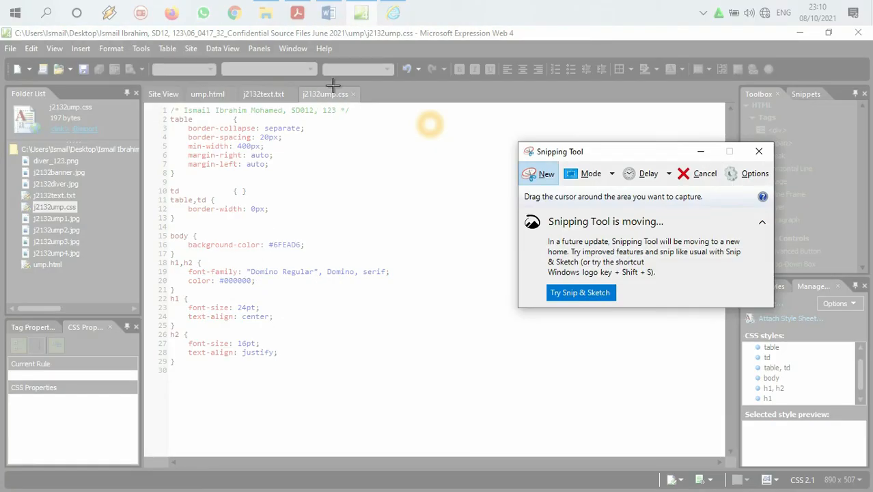
left_click_drag(143, 83, 396, 386)
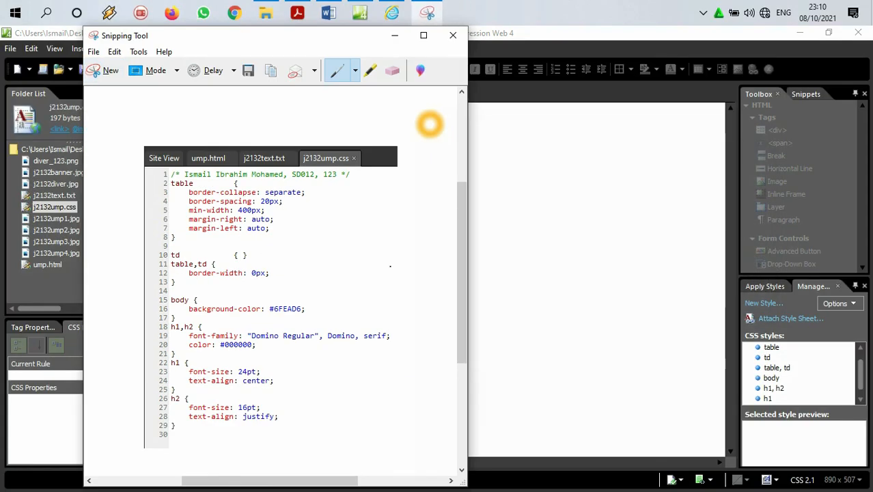
left_click(334, 11)
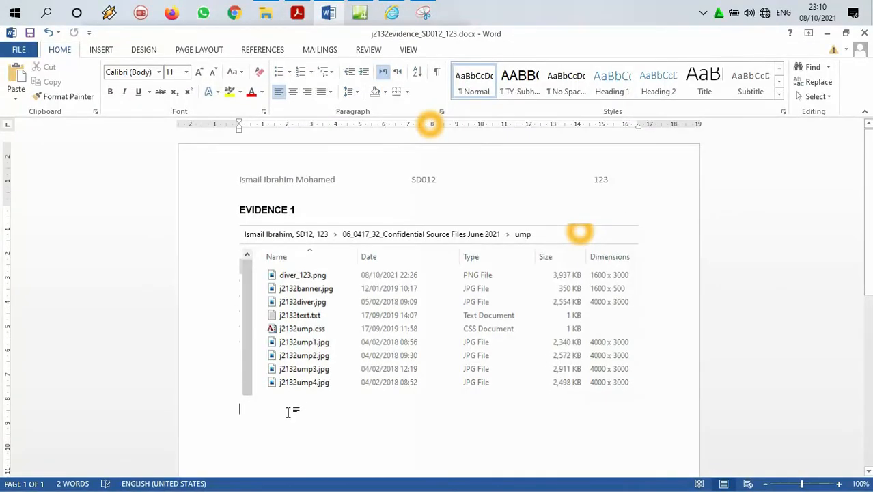
key("ctrl+v")
Step: Copy the EVIDENCE 1 heading above the stylesheet screenshot, change the copy to EVIDENCE 2, and save the document
scroll(319, 236, "up", 6)
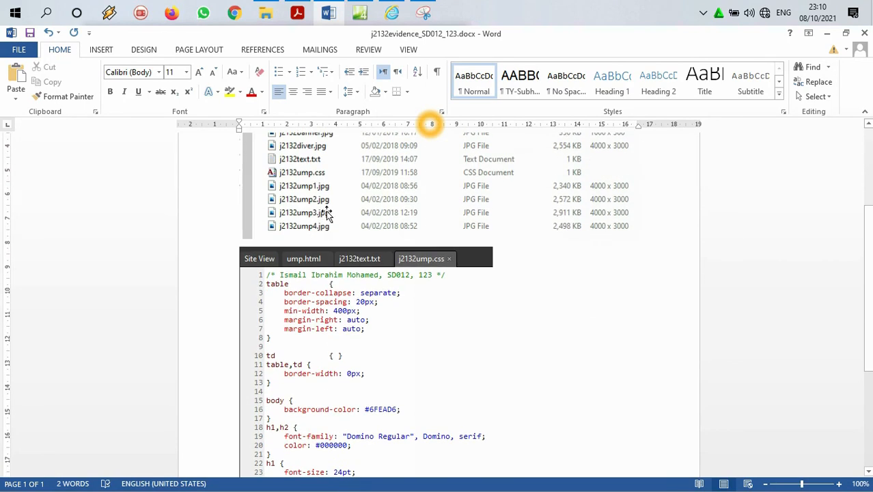
left_click_drag(305, 208, 238, 208)
key("ctrl+c")
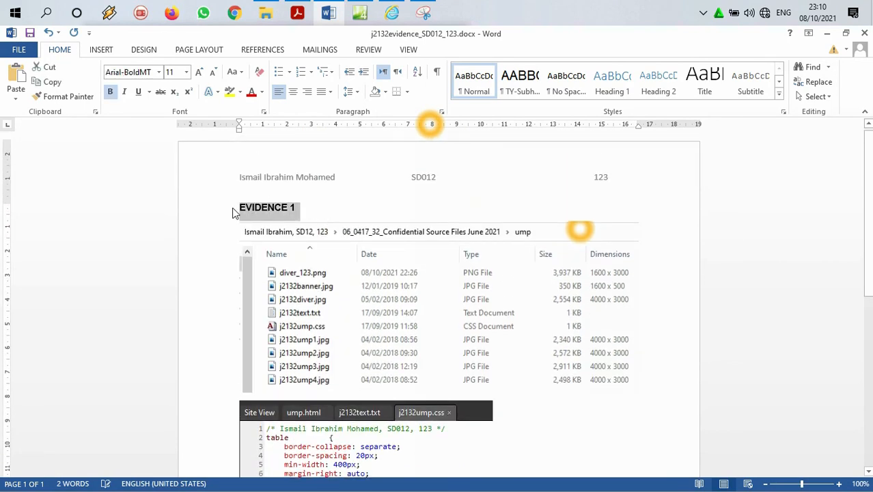
left_click(664, 354)
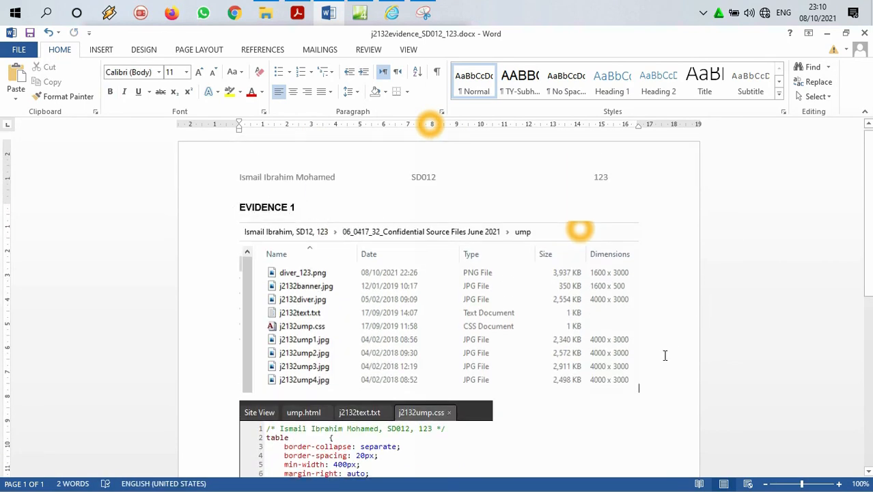
key("Return")
key("ctrl+v")
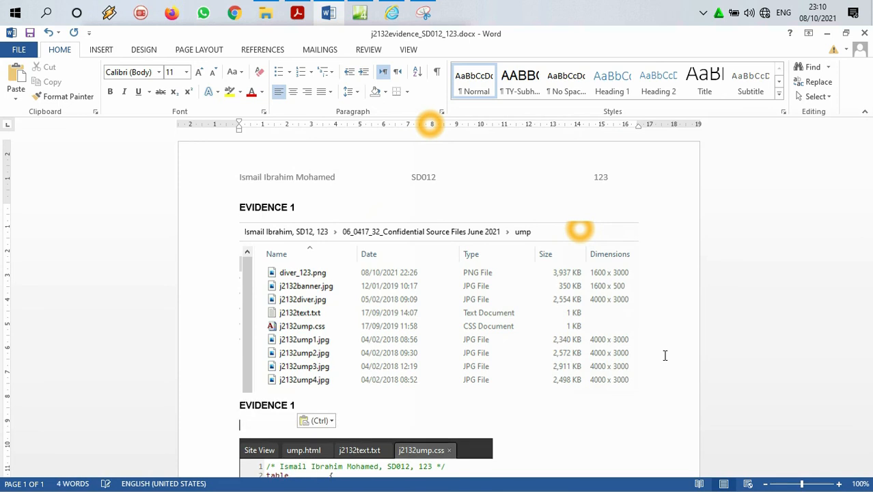
left_click(298, 407)
key("BackSpace")
type("2")
left_click(29, 32)
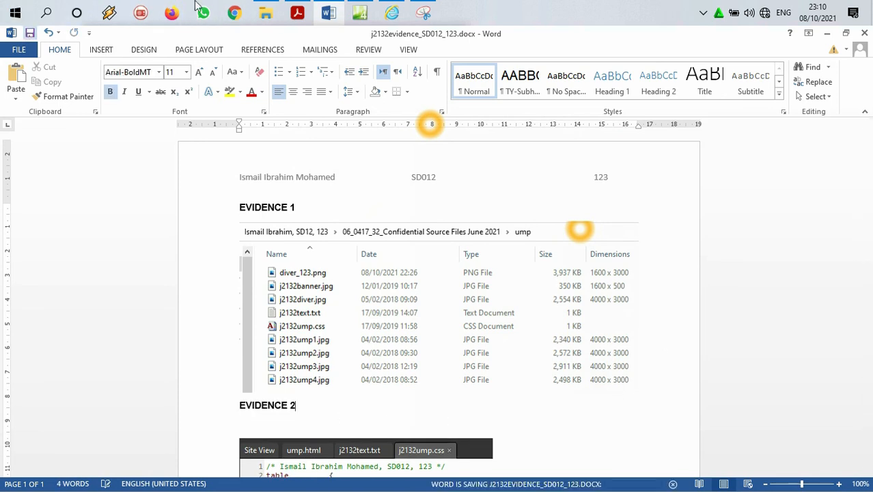
Step: Highlight the completed EVIDENCE 2 instruction in the question paper in Adobe Acrobat Reader and colour the highlight yellow
left_click(298, 13)
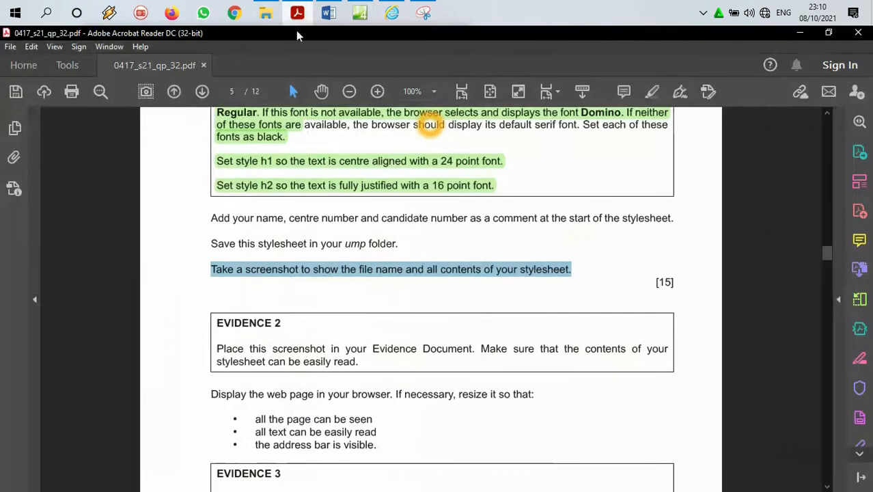
scroll(315, 193, "down", 3)
scroll(314, 193, "down", 3)
scroll(313, 195, "up", 2)
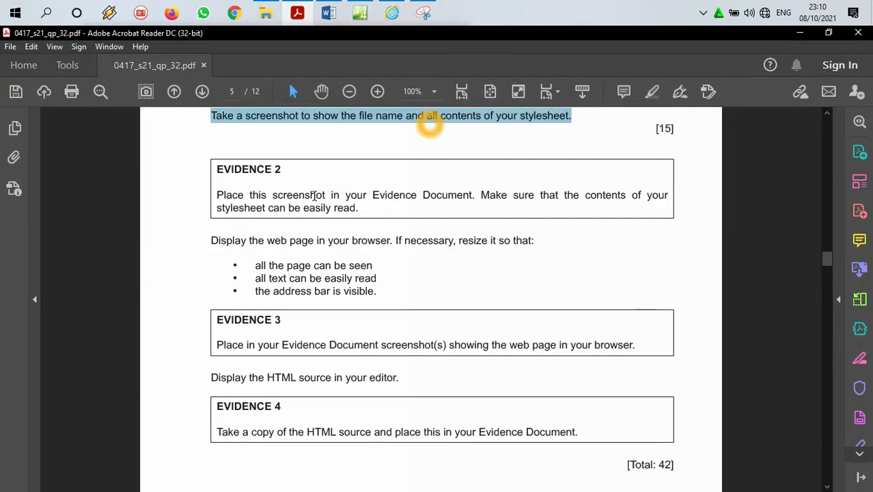
left_click_drag(353, 213, 201, 162)
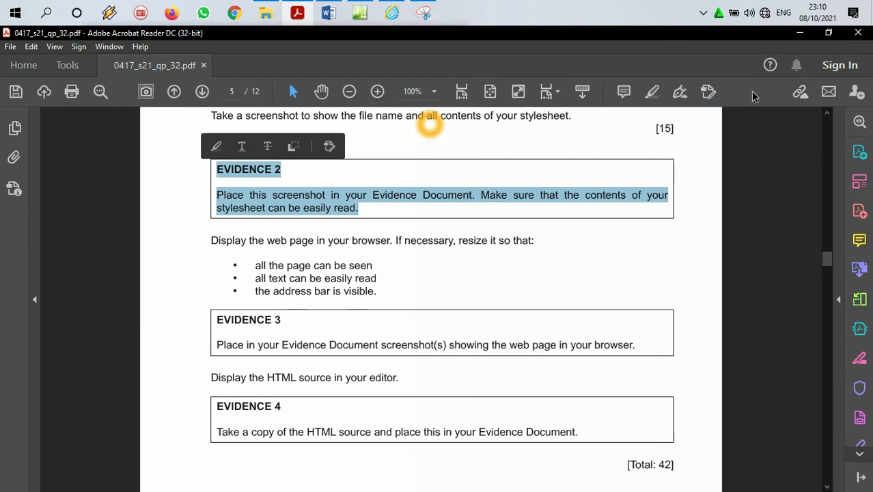
left_click(674, 96)
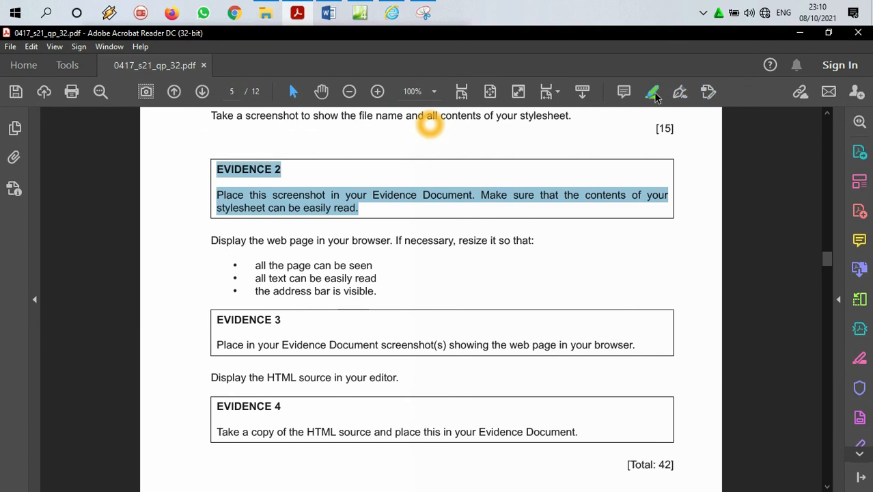
left_click(418, 196)
left_click(451, 176)
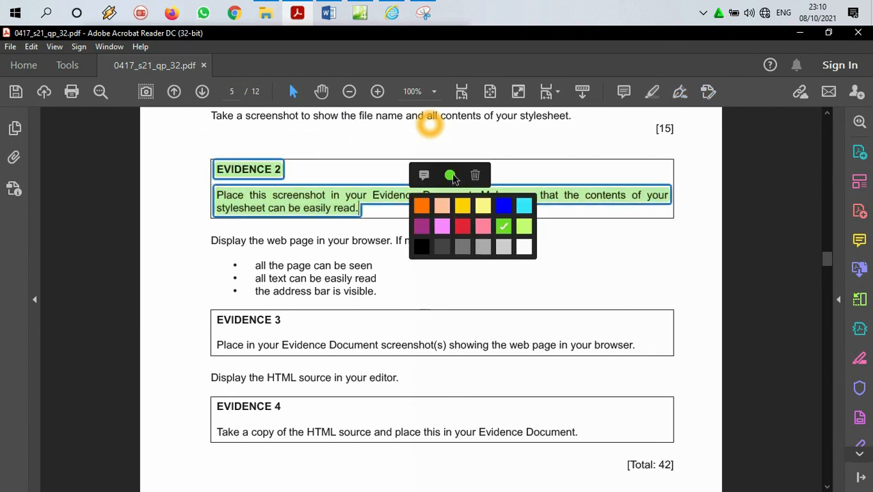
left_click(462, 206)
left_click(328, 240)
Step: Read the instructions in the question paper on displaying the web page in the browser and capturing it for EVIDENCE 3
scroll(331, 242, "down", 2)
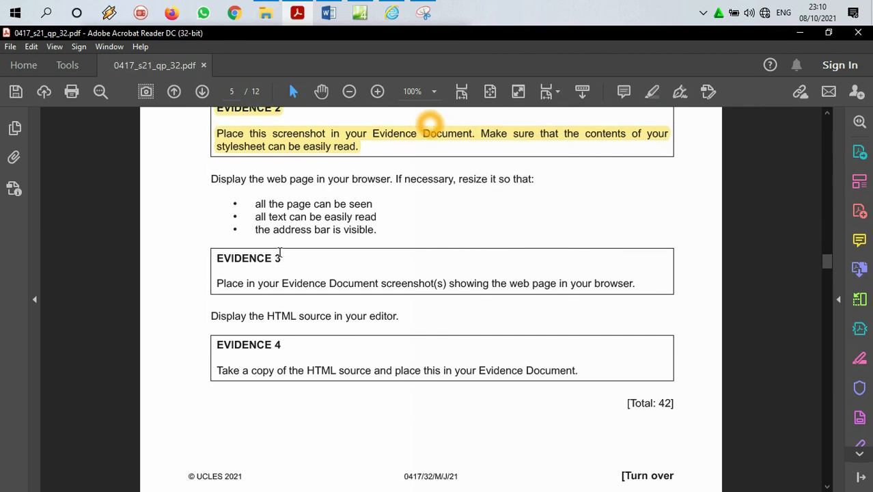
left_click_drag(267, 182, 511, 179)
left_click_drag(255, 205, 377, 218)
left_click(282, 215)
left_click_drag(308, 217, 352, 217)
left_click_drag(256, 229, 375, 230)
left_click_drag(217, 283, 464, 279)
left_click_drag(521, 280, 634, 282)
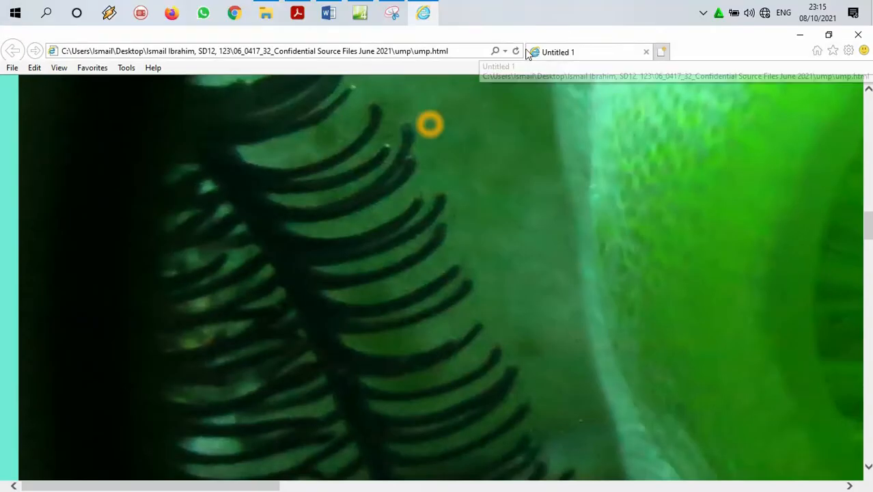
Step: Reload ump.html in Internet Explorer and look through the page from the banner to the text below the images
left_click(516, 51)
scroll(534, 216, "up", 5)
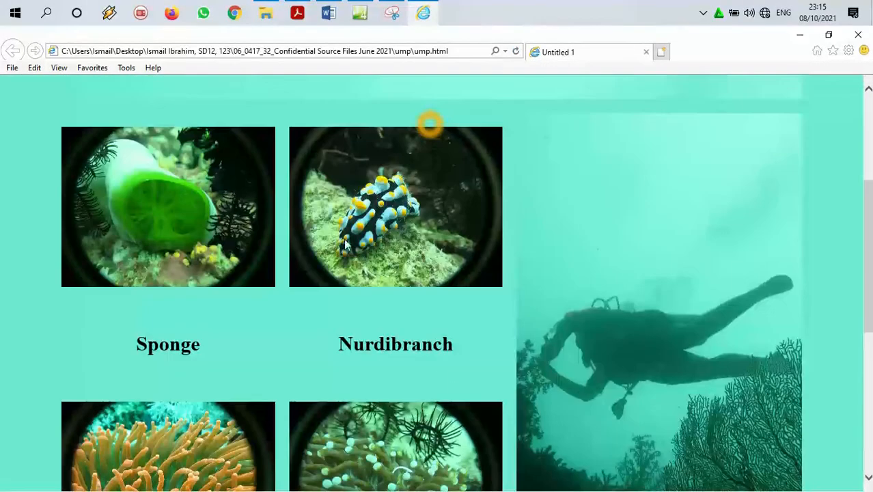
scroll(533, 215, "up", 3)
scroll(394, 205, "down", 8)
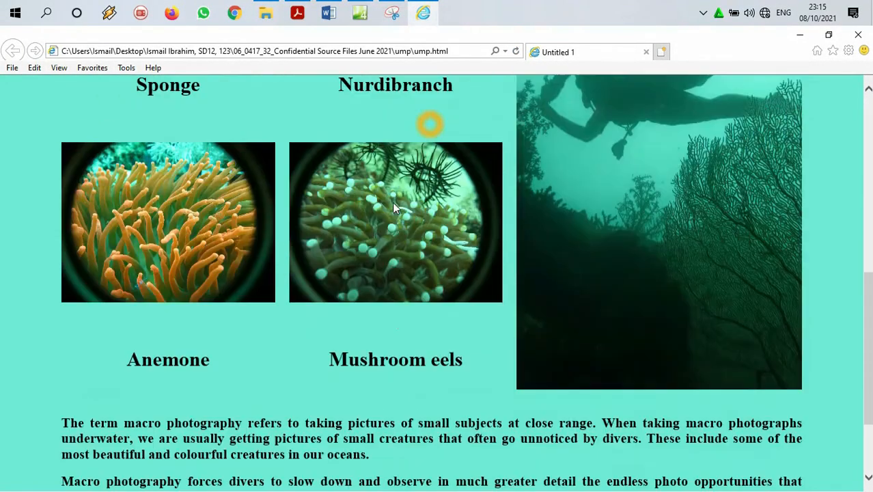
scroll(375, 208, "up", 8)
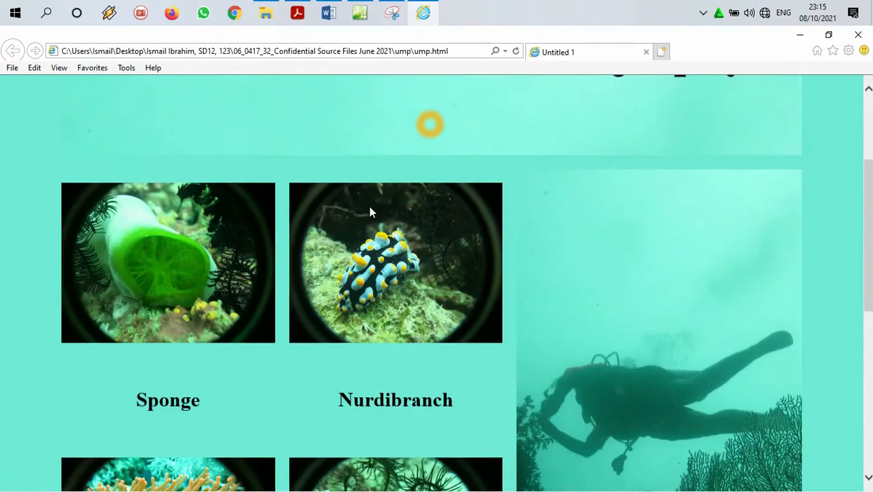
scroll(423, 188, "down", 8)
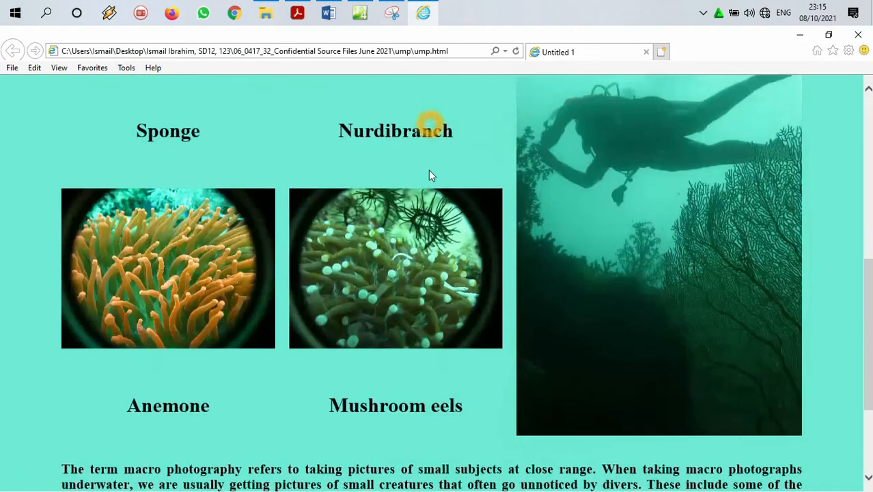
scroll(579, 142, "up", 8)
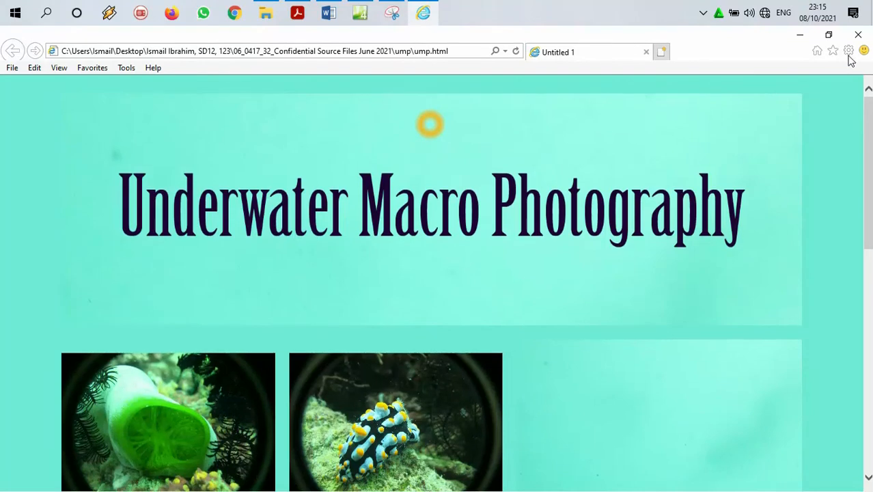
Step: Try displaying the web page at 50% zoom and return it to 100%
left_click(848, 50)
mouse_move(788, 95)
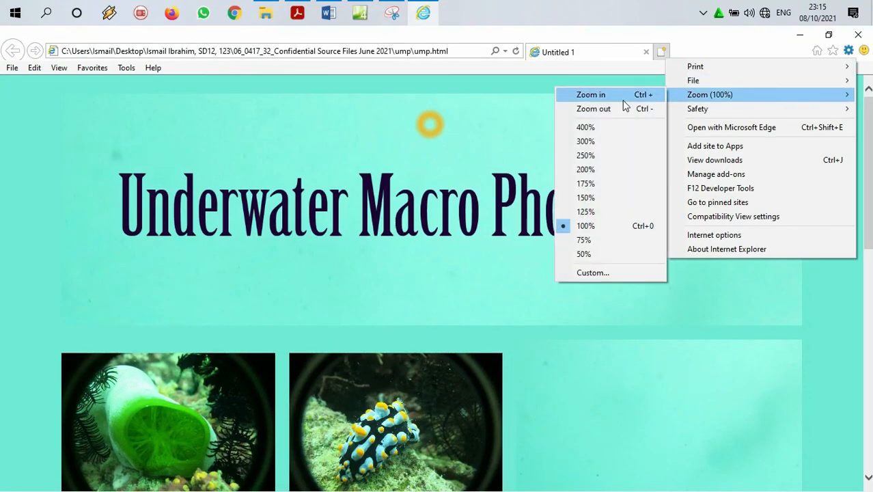
left_click(597, 256)
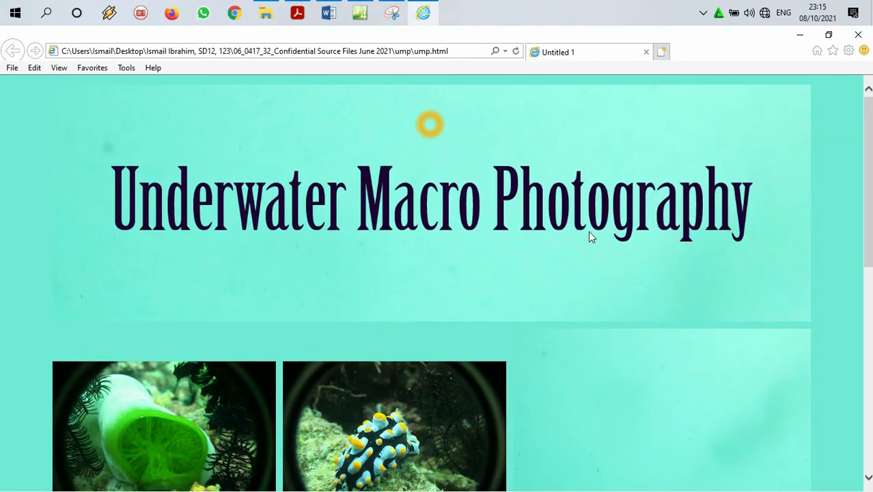
scroll(590, 230, "down", 7)
scroll(606, 217, "up", 6)
scroll(606, 217, "up", 1)
left_click(848, 55)
mouse_move(754, 94)
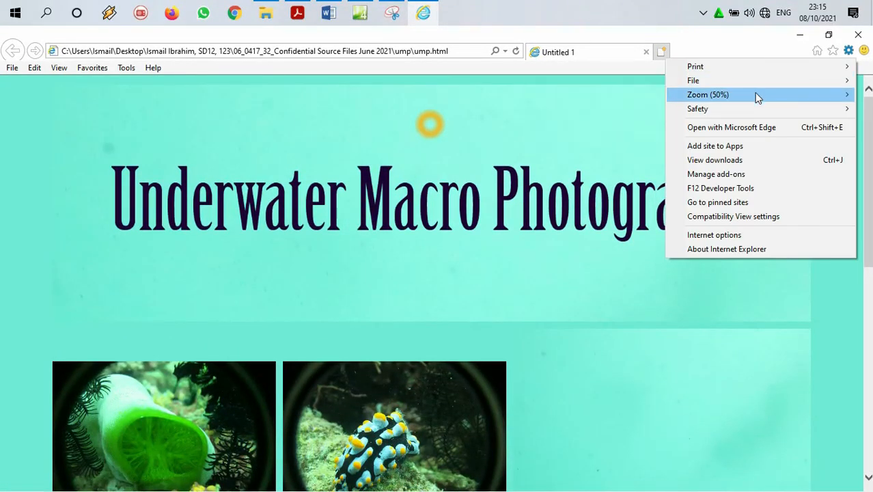
left_click(613, 228)
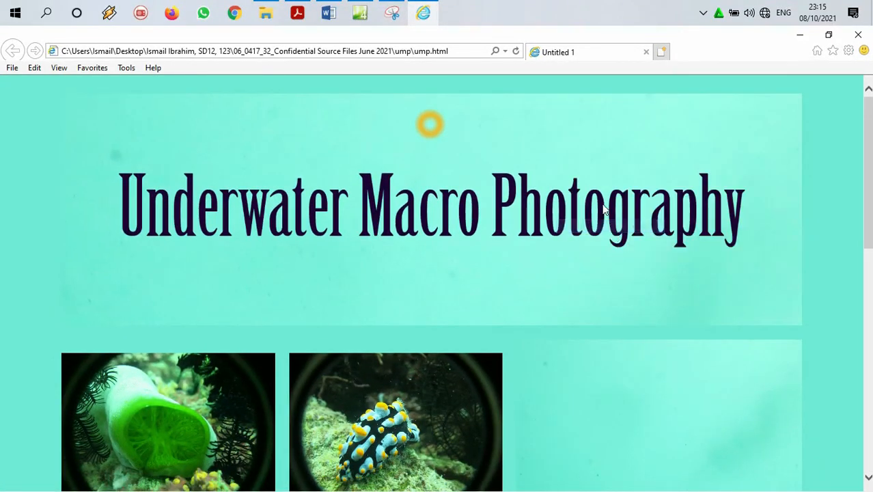
scroll(609, 178, "down", 4)
scroll(610, 179, "up", 4)
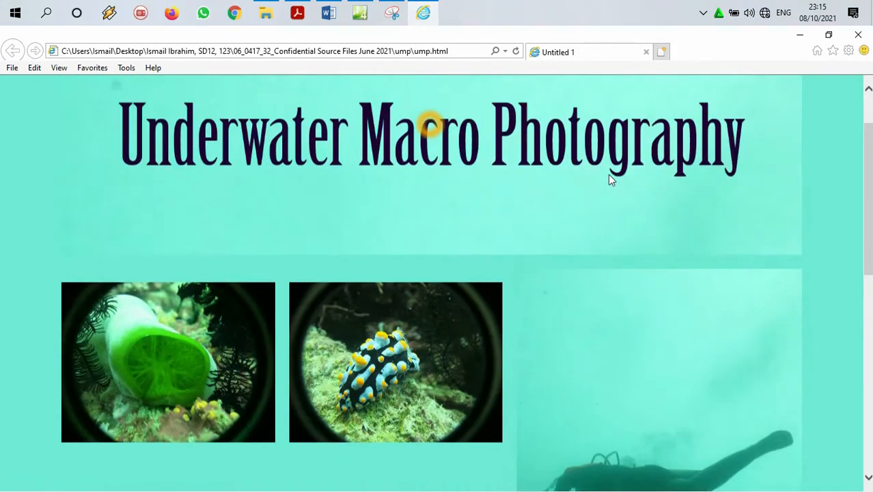
scroll(610, 179, "down", 1)
Step: Try displaying the web page at 50% and a custom 30% zoom, and restore it to 100%
left_click(848, 50)
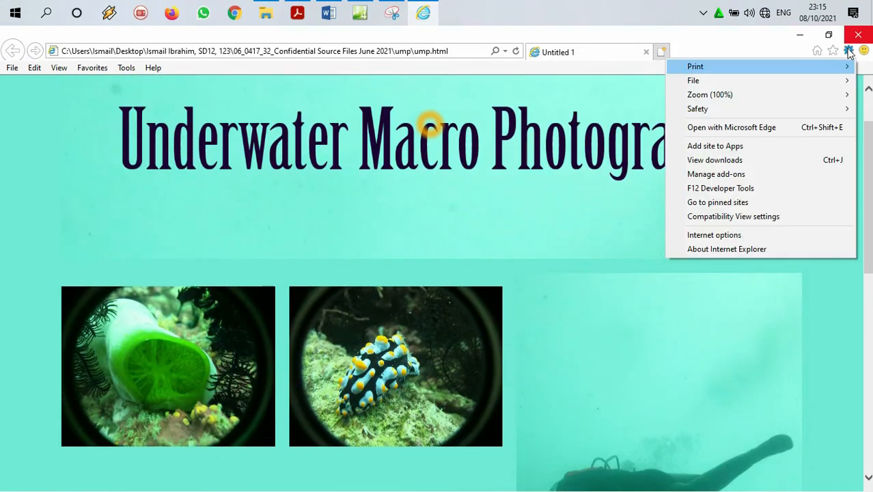
mouse_move(752, 93)
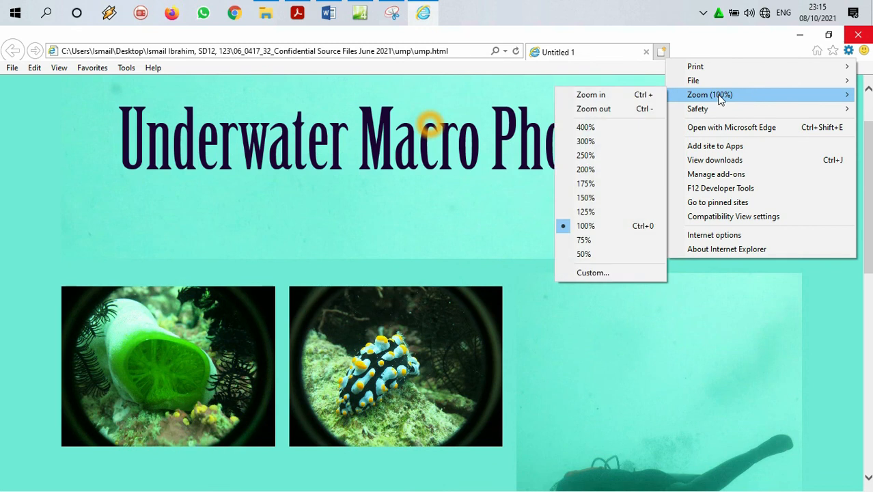
left_click(606, 253)
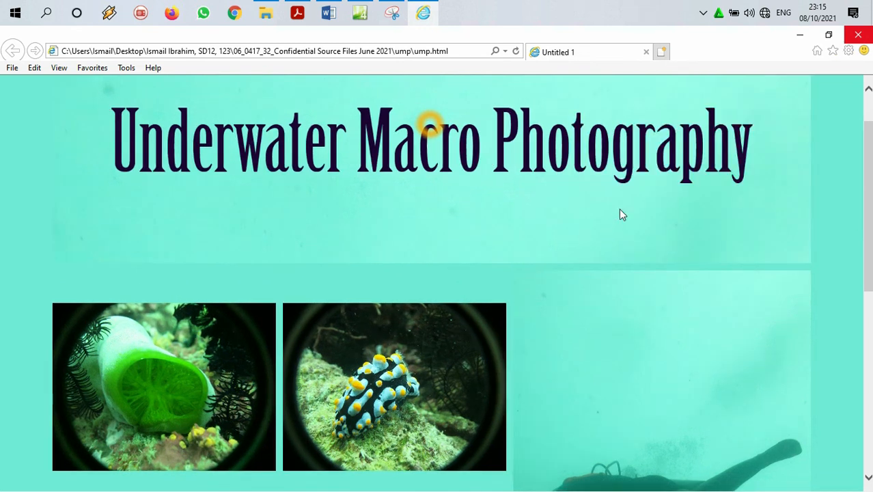
left_click(848, 50)
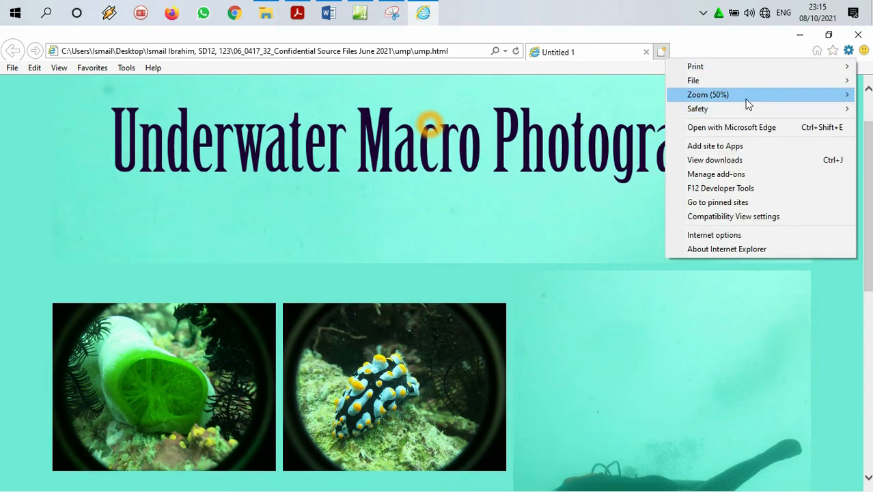
mouse_move(748, 95)
left_click(610, 267)
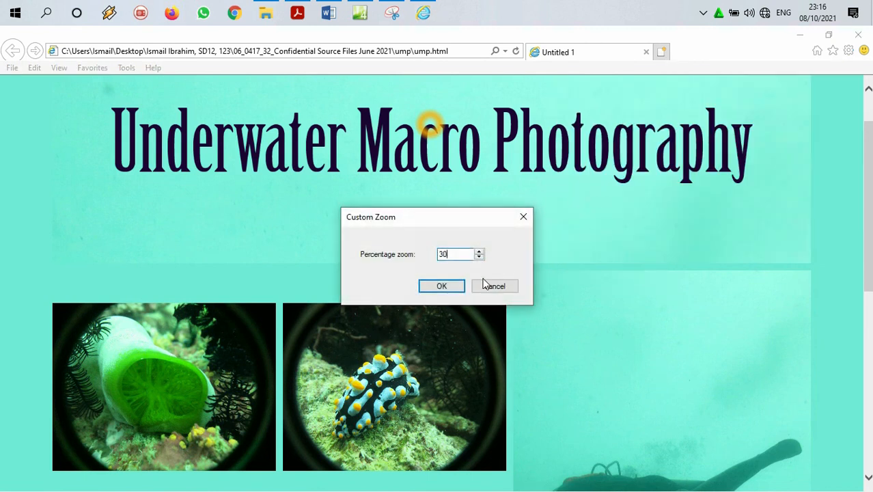
left_click(443, 285)
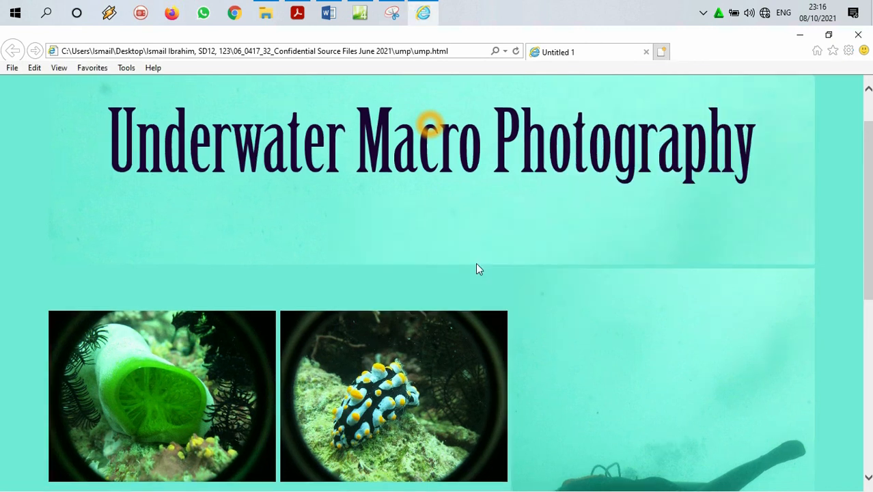
left_click(849, 54)
mouse_move(772, 101)
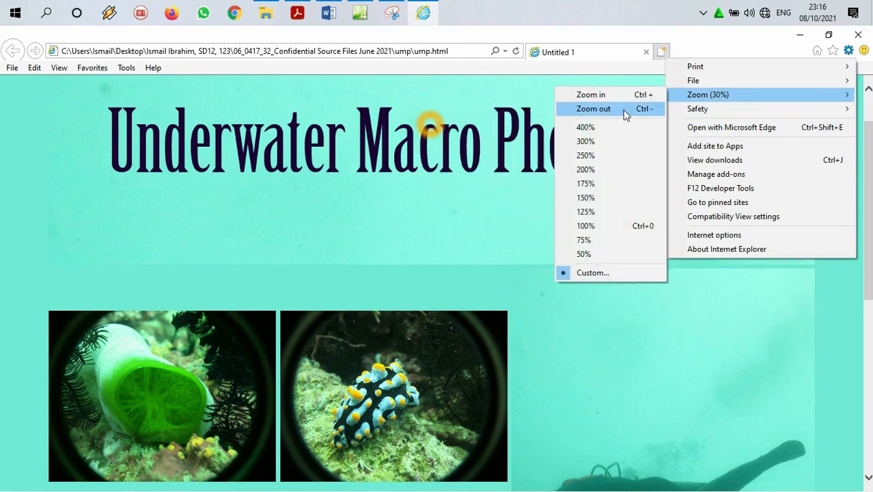
left_click(610, 226)
Step: Examine how much of the web page fits in the browser window at 100% zoom and find the start for the screenshots
scroll(712, 106, "down", 3)
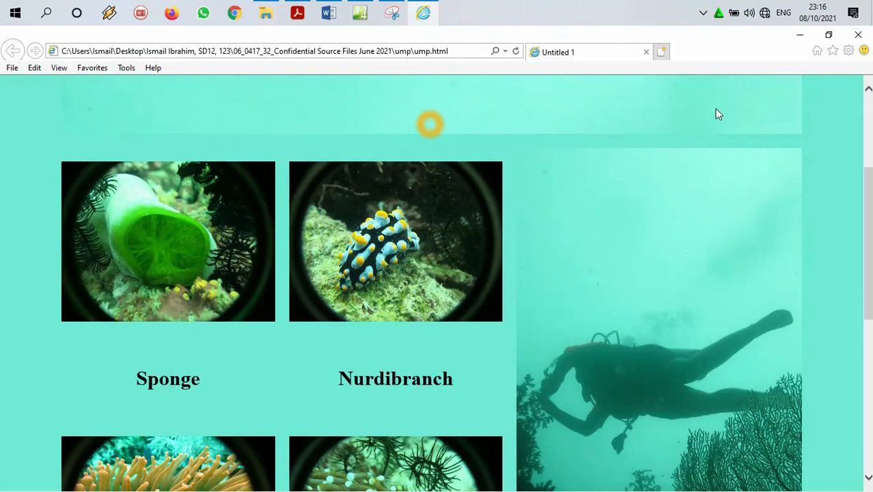
scroll(726, 109, "up", 2)
scroll(737, 113, "down", 2)
scroll(748, 121, "down", 5)
scroll(757, 125, "up", 8)
scroll(757, 126, "down", 1)
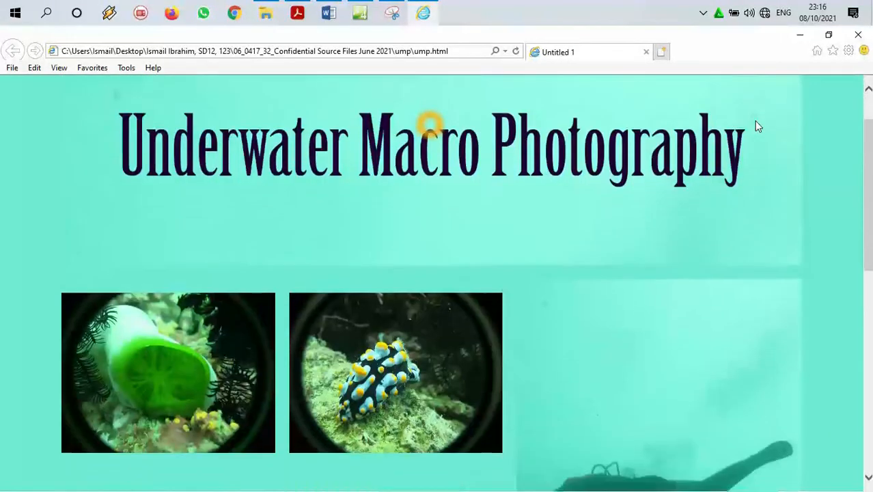
scroll(756, 125, "up", 1)
scroll(756, 125, "down", 1)
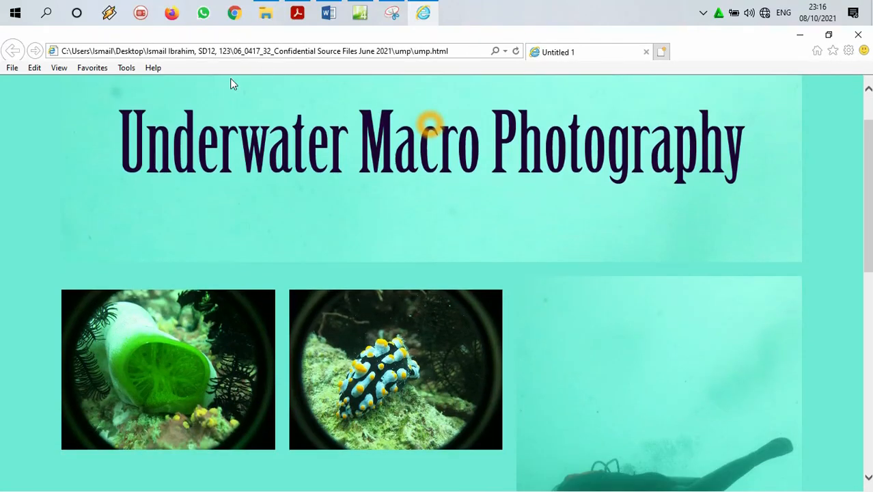
scroll(630, 102, "up", 1)
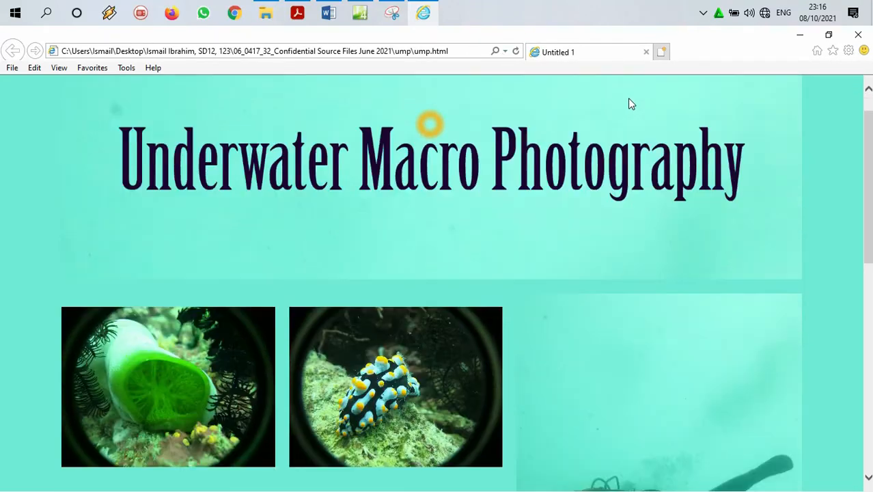
scroll(630, 103, "down", 1)
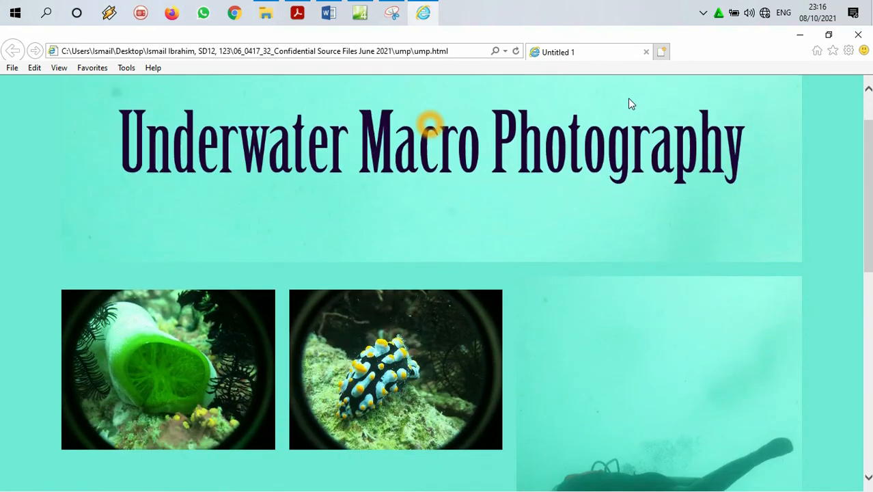
scroll(630, 103, "up", 1)
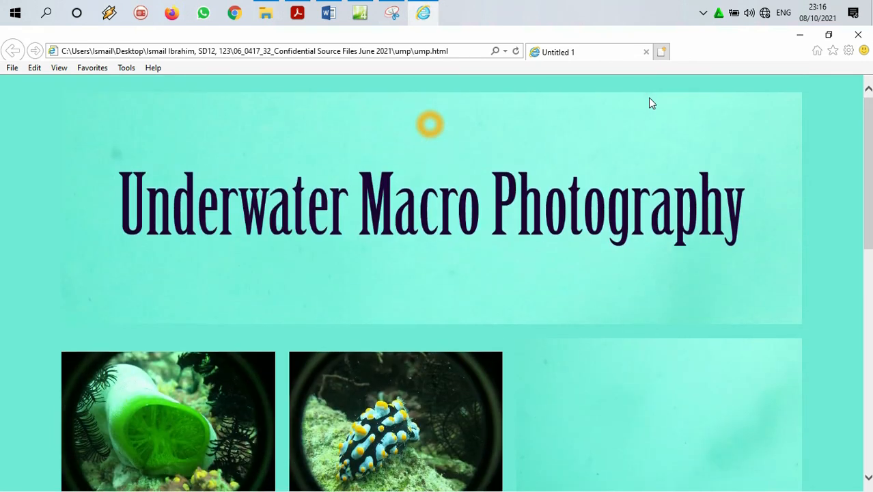
Step: Capture the browser window with Snipping Tool, including the address bar and the upper part of the web page with its banner
left_click_drag(869, 128, 871, 131)
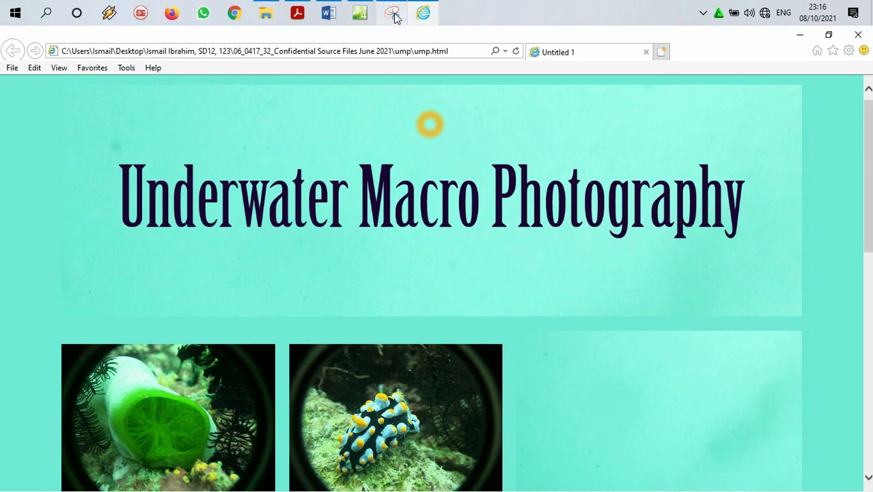
mouse_move(394, 14)
left_click(391, 76)
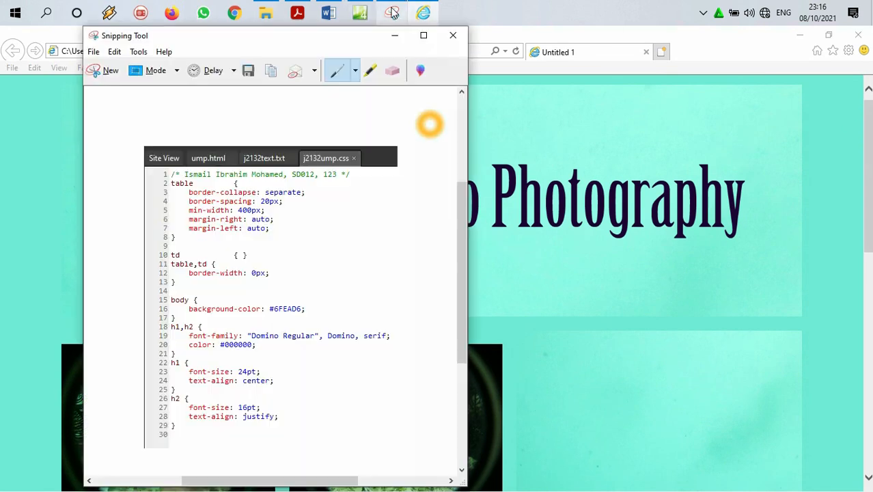
left_click(97, 70)
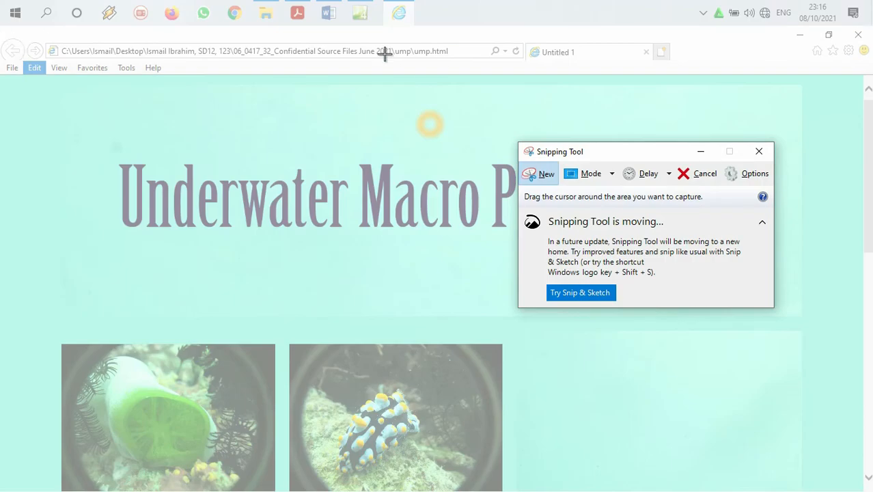
left_click_drag(2, 26, 869, 491)
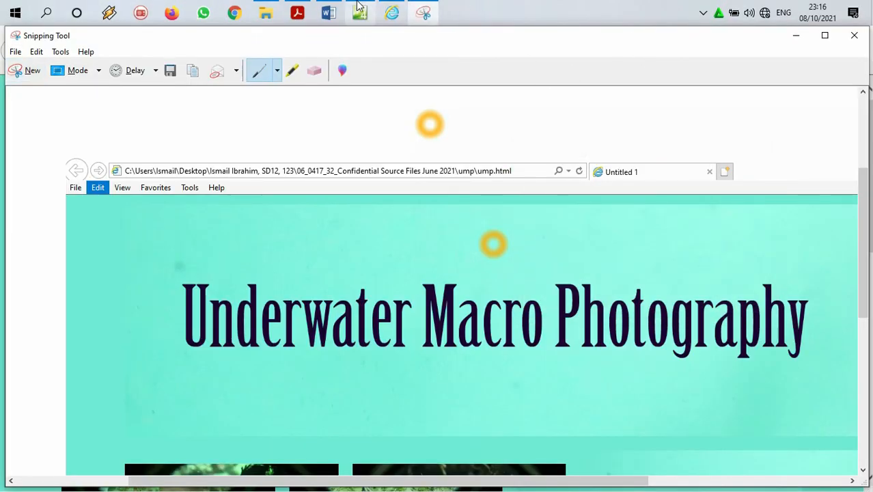
Step: Recheck the EVIDENCE 3 screenshot requirements in the question paper in Adobe Acrobat Reader and return to the web page
left_click(389, 11)
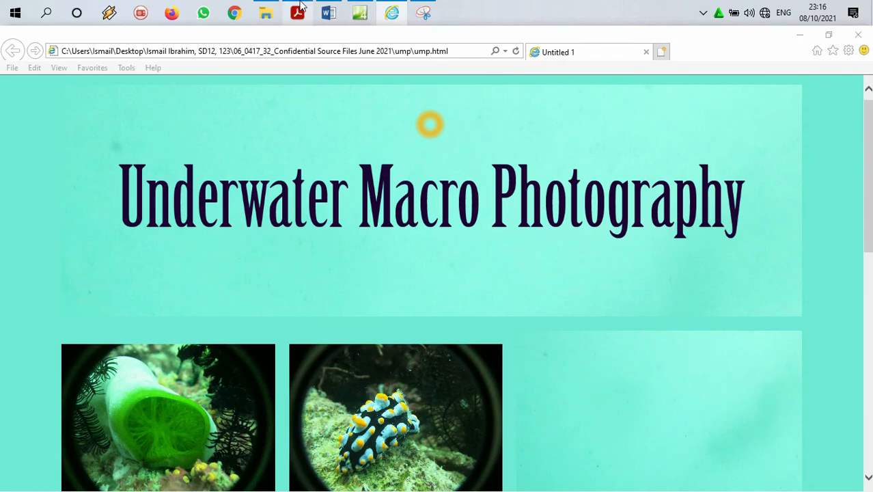
left_click(298, 9)
scroll(503, 174, "down", 20)
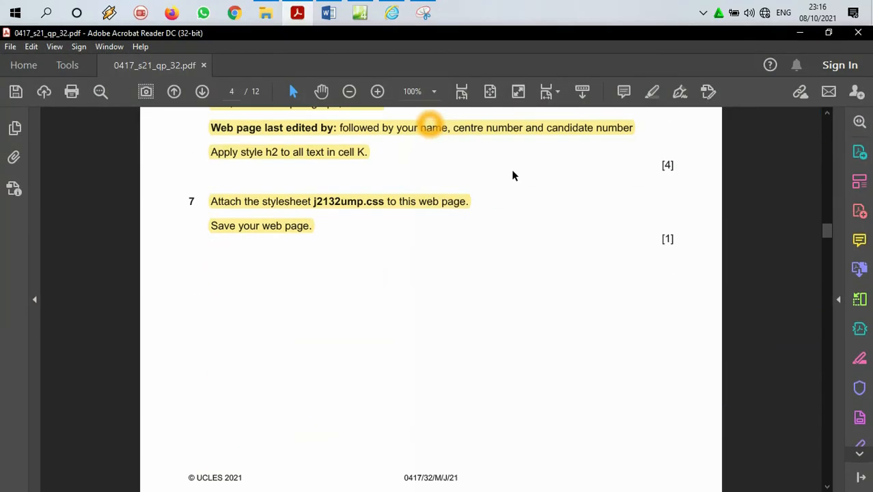
scroll(499, 157, "down", 15)
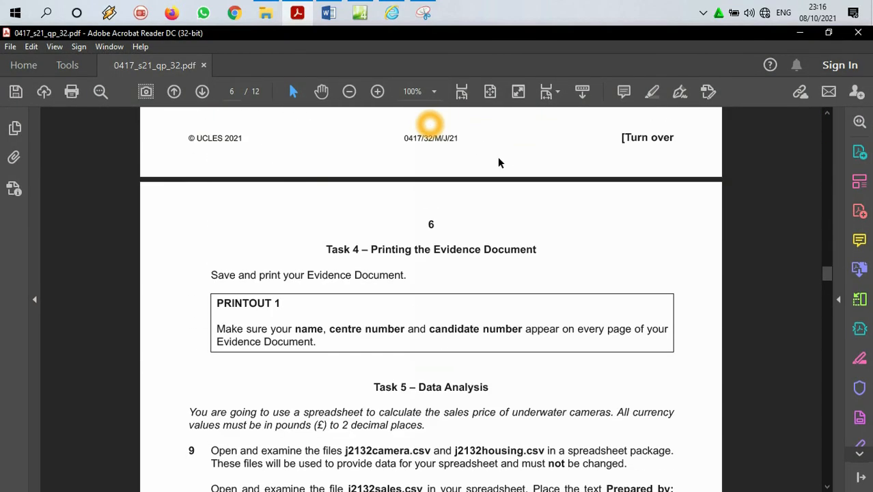
scroll(498, 159, "up", 12)
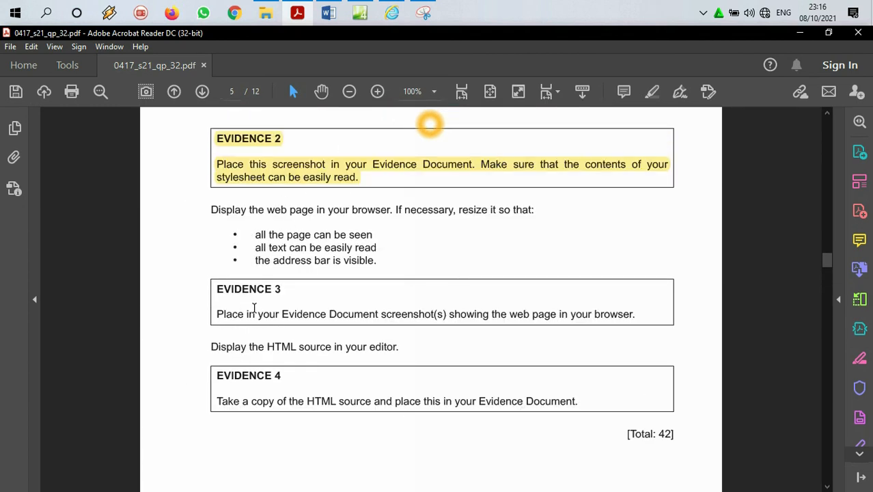
left_click(800, 33)
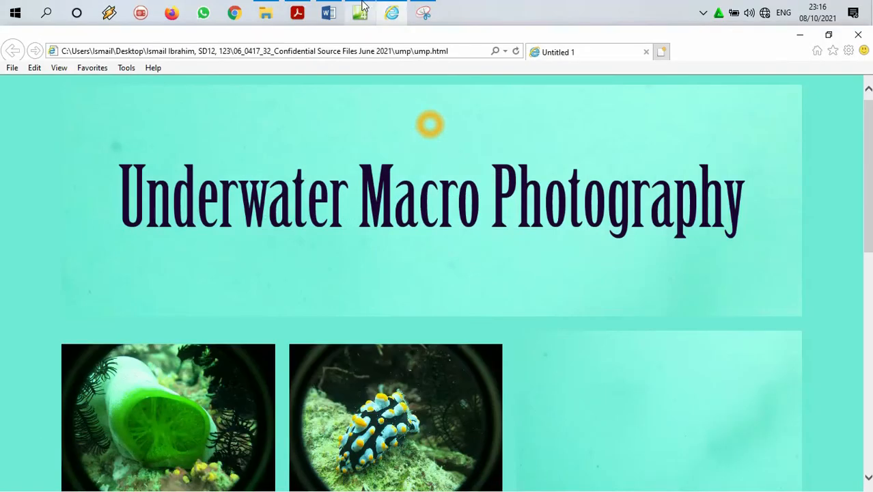
Step: Add blank lines below the stylesheet screenshot in the Word evidence document to continue on a new page
left_click(328, 12)
scroll(328, 266, "down", 10)
left_click(446, 387)
left_click(531, 388)
key("Return")
key("Return")
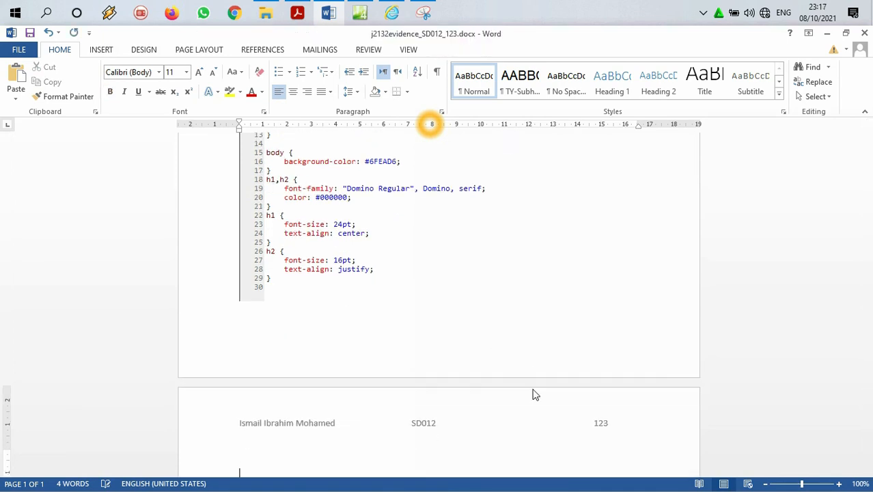
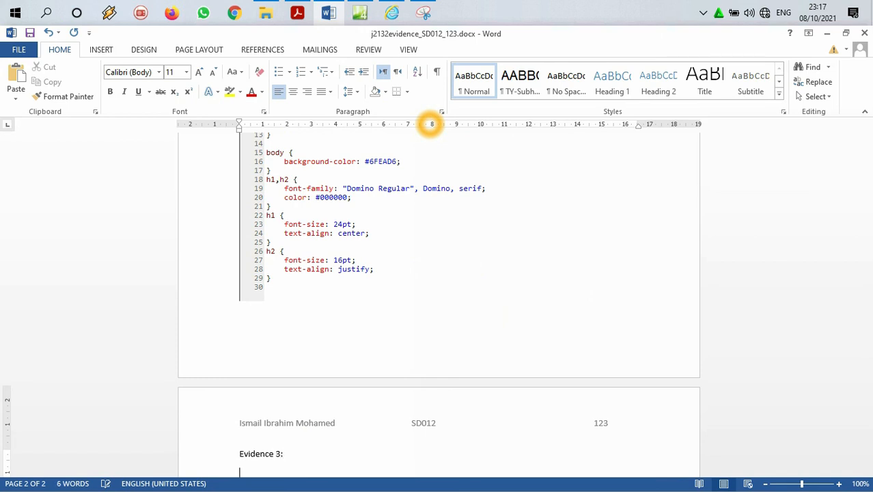
Step: Paste the browser screenshot below the Evidence 3 heading, make the heading bold, and place the insertion point after the picture
key("ctrl+v")
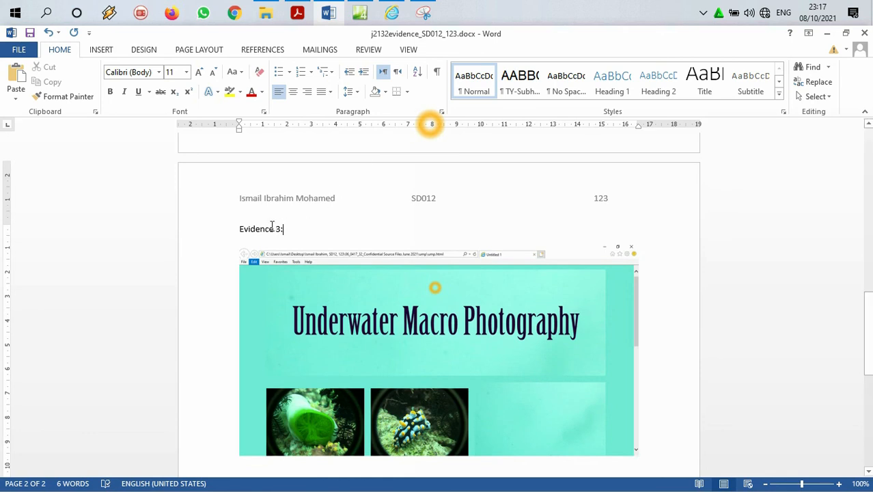
left_click_drag(279, 227, 238, 228)
left_click(110, 92)
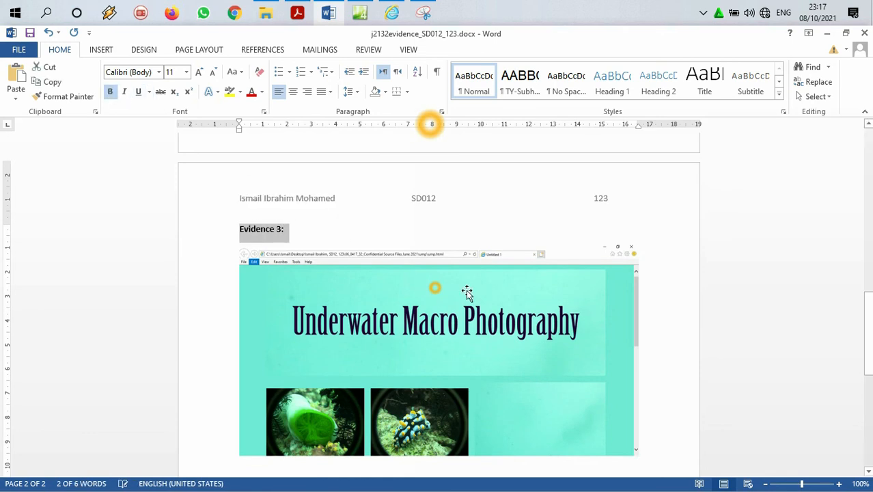
scroll(580, 279, "down", 3)
left_click(645, 319)
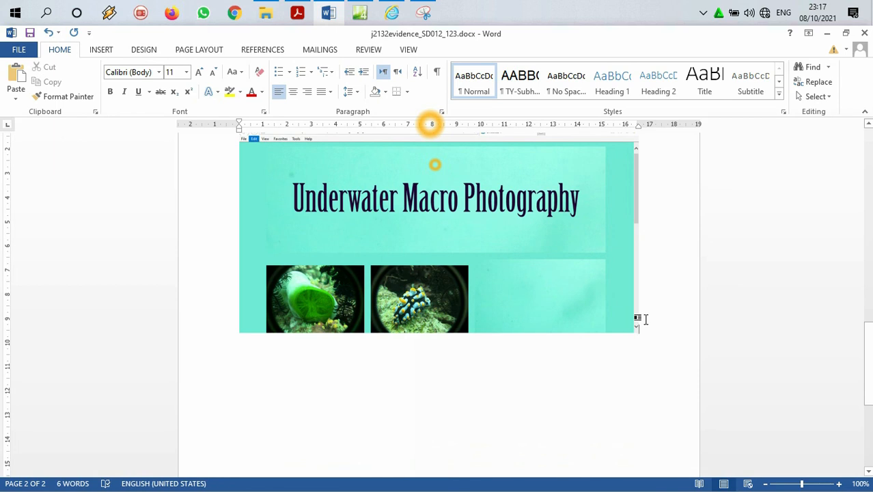
Step: Capture the middle part of the web page, from Sponge and Nurdibranch to Anemone and Mushroom eels, and paste it into the Word evidence document
left_click(395, 16)
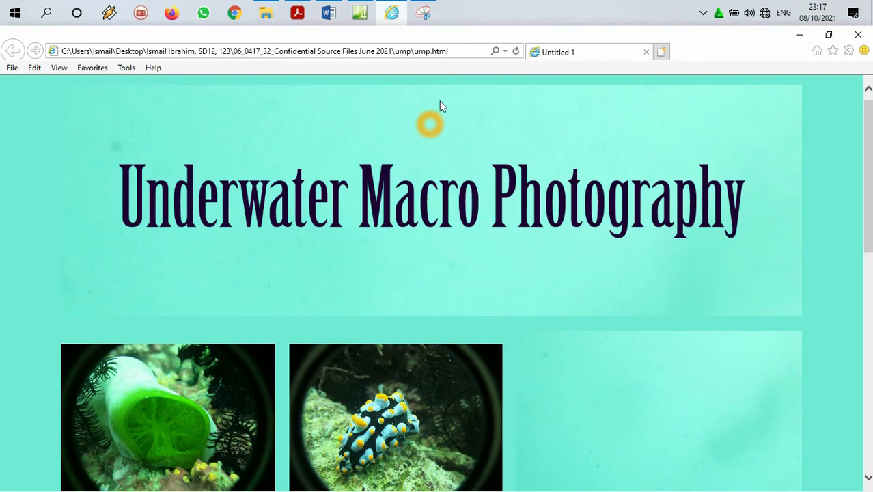
scroll(487, 179, "down", 5)
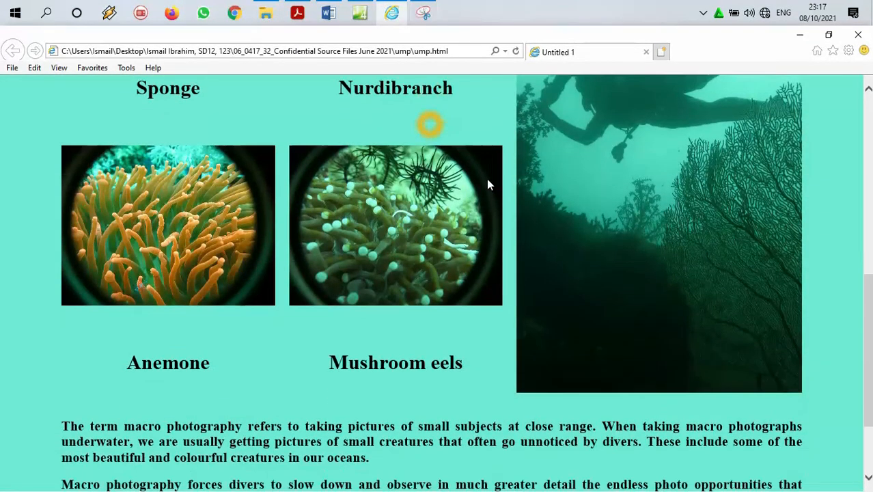
scroll(637, 110, "up", 1)
scroll(636, 112, "down", 1)
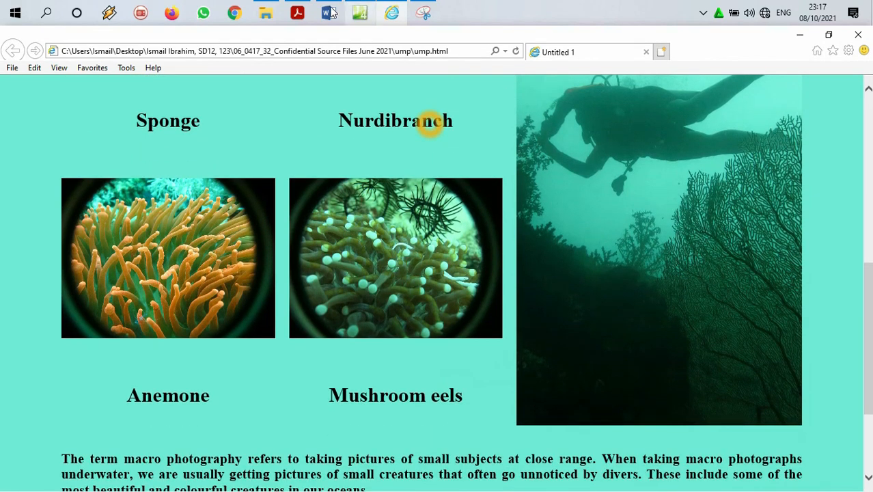
left_click(423, 12)
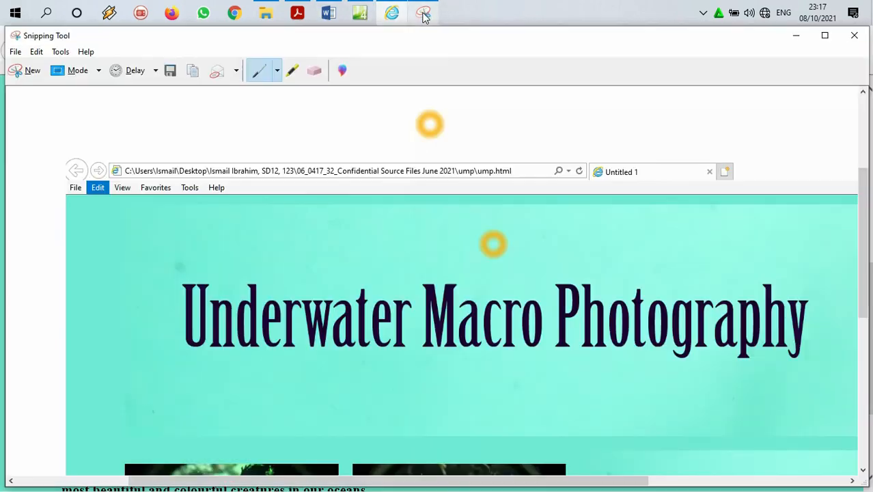
left_click(29, 71)
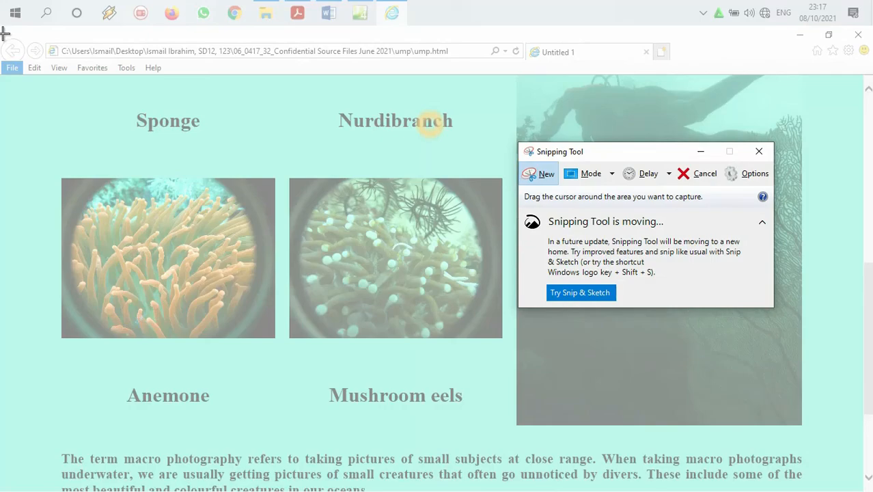
left_click_drag(4, 77, 853, 437)
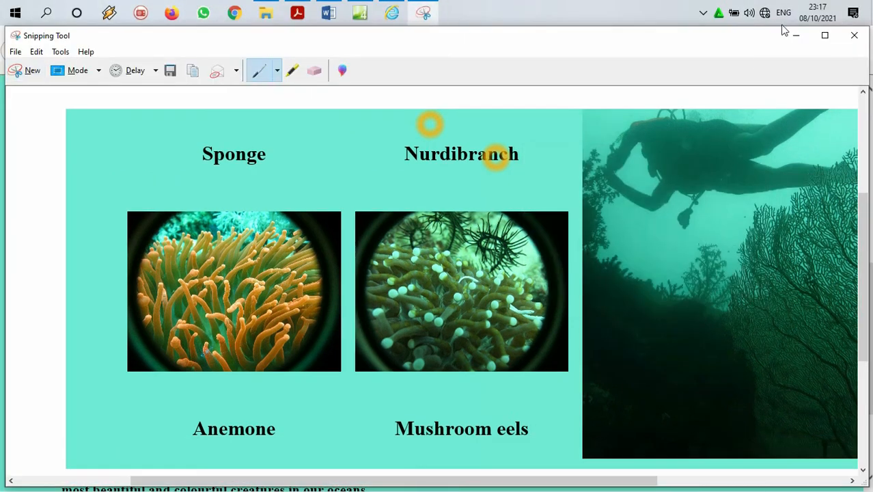
left_click(797, 39)
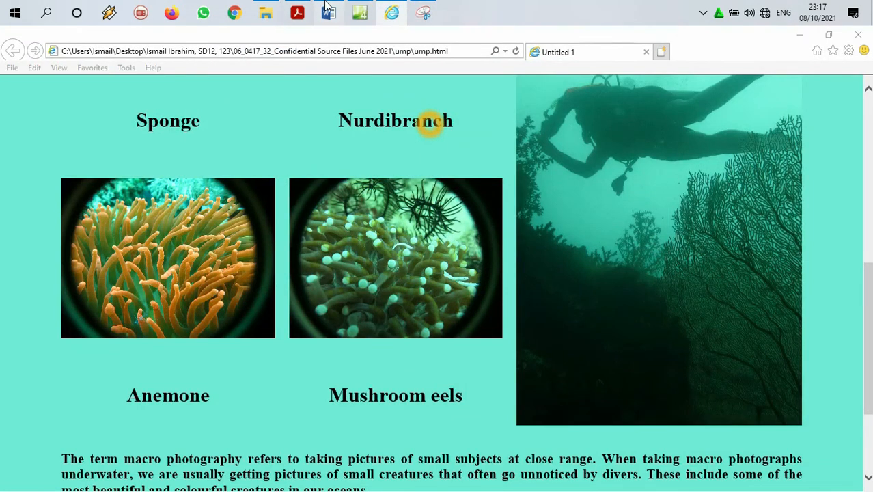
left_click(329, 12)
key("ctrl+v")
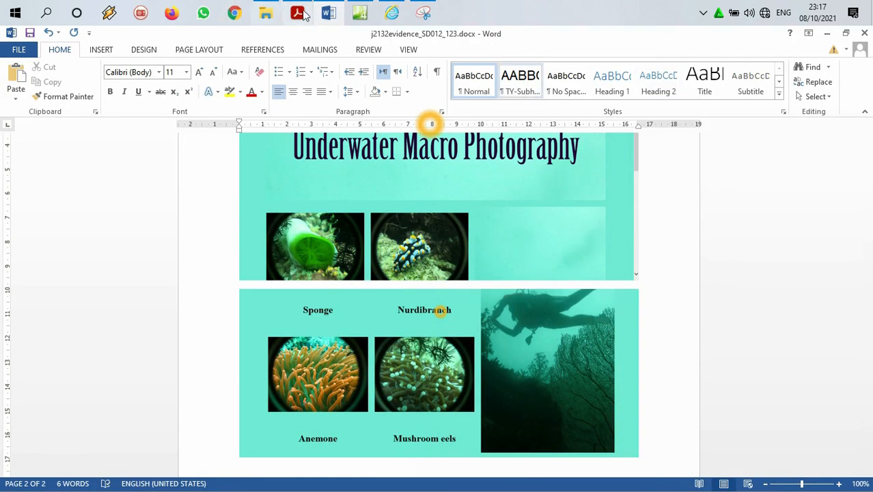
Step: Capture the paragraph text at the end of the web page, paste it below the previous screenshots in Word, and save the document
mouse_move(391, 13)
left_click(412, 49)
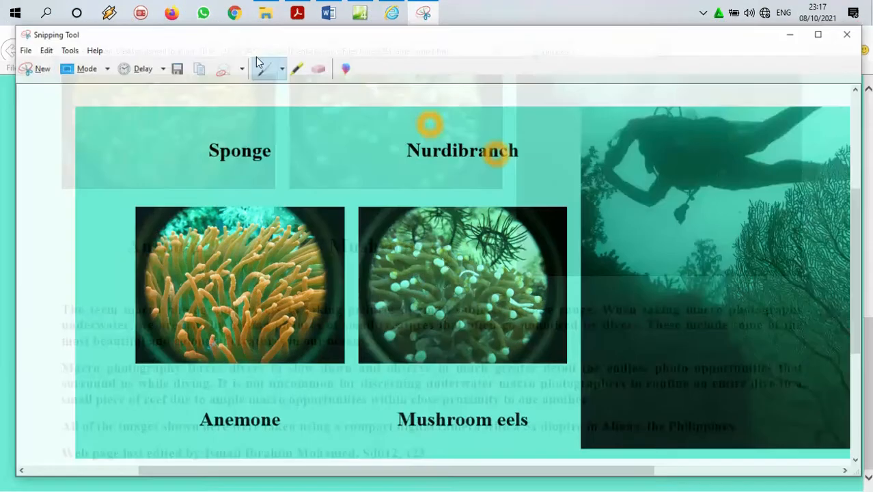
left_click(423, 12)
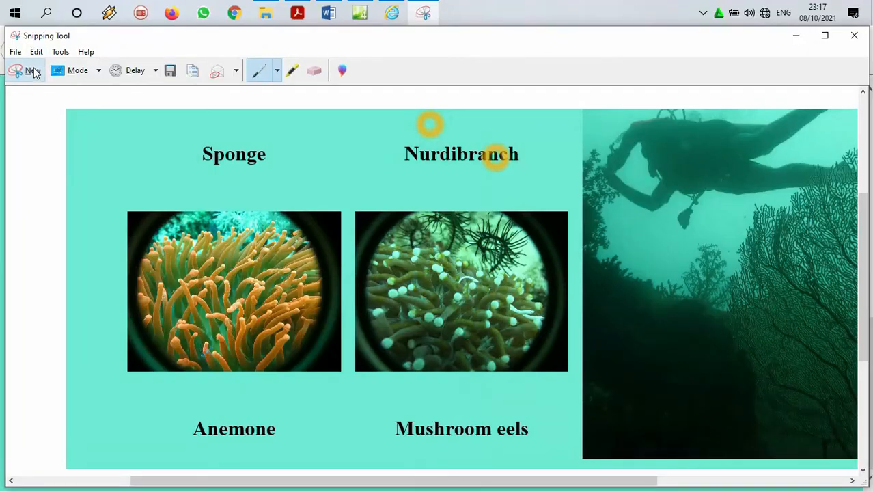
left_click(32, 72)
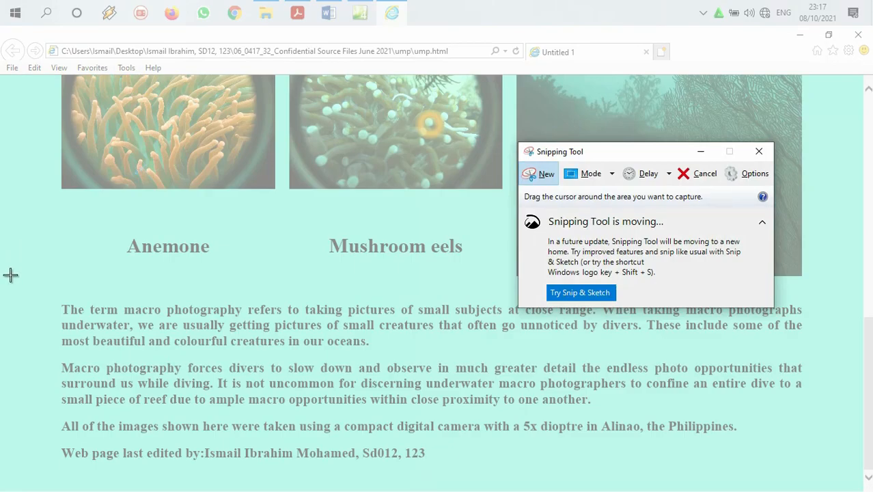
left_click_drag(8, 284, 863, 483)
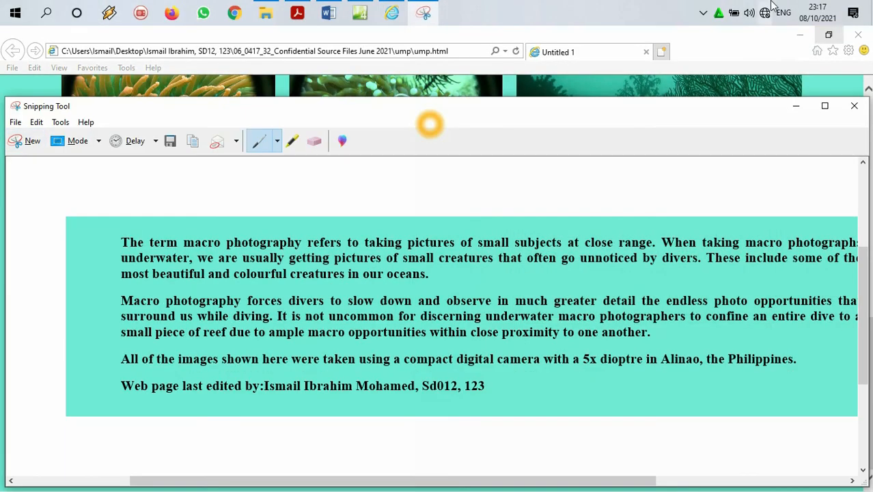
left_click(829, 37)
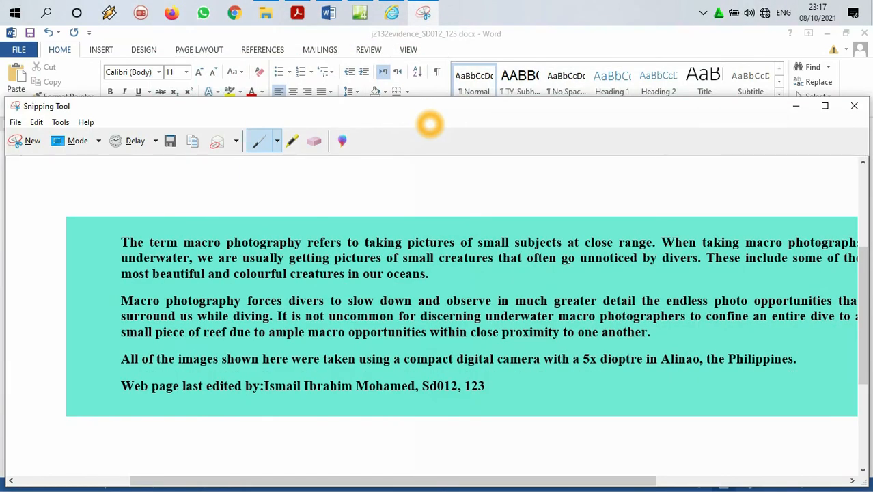
left_click(337, 12)
key("ctrl+v")
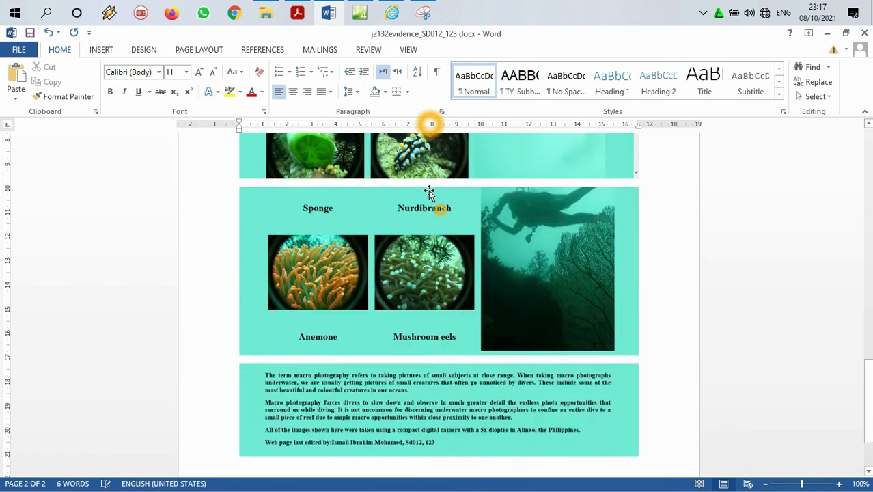
left_click(29, 33)
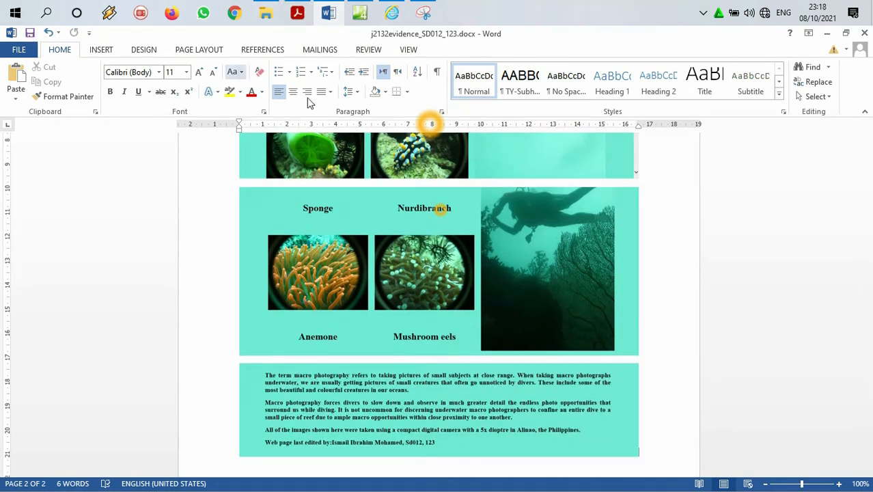
Step: Review questions 3 to 8 and the EVIDENCE 3 and 4 instructions in the question paper in Adobe Acrobat Reader
left_click(297, 13)
scroll(413, 204, "up", 4)
scroll(412, 204, "up", 19)
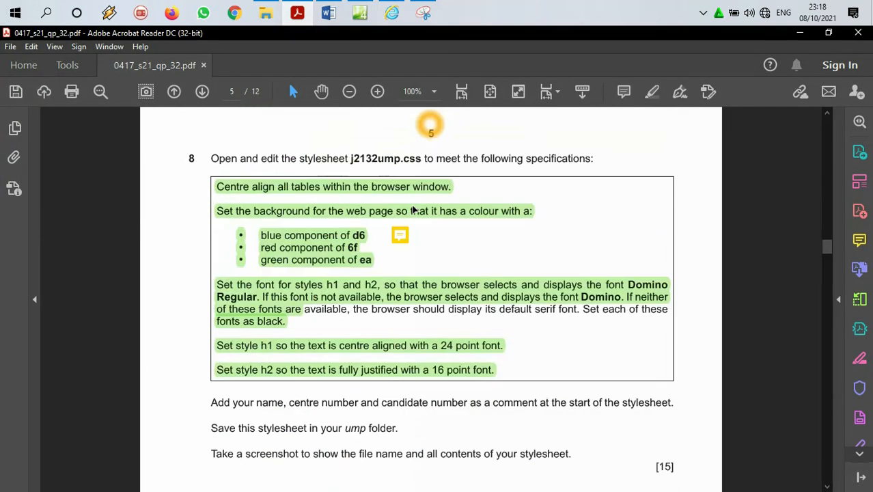
scroll(413, 209, "up", 3)
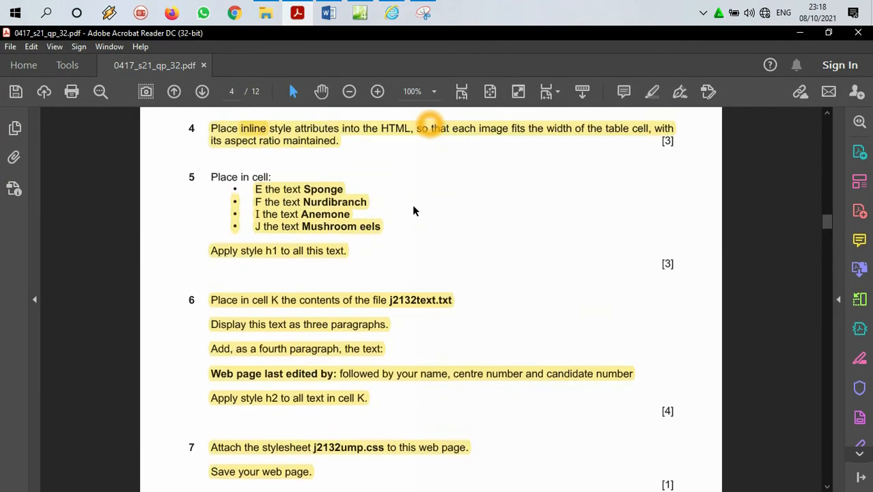
scroll(394, 296, "up", 5)
scroll(386, 289, "up", 4)
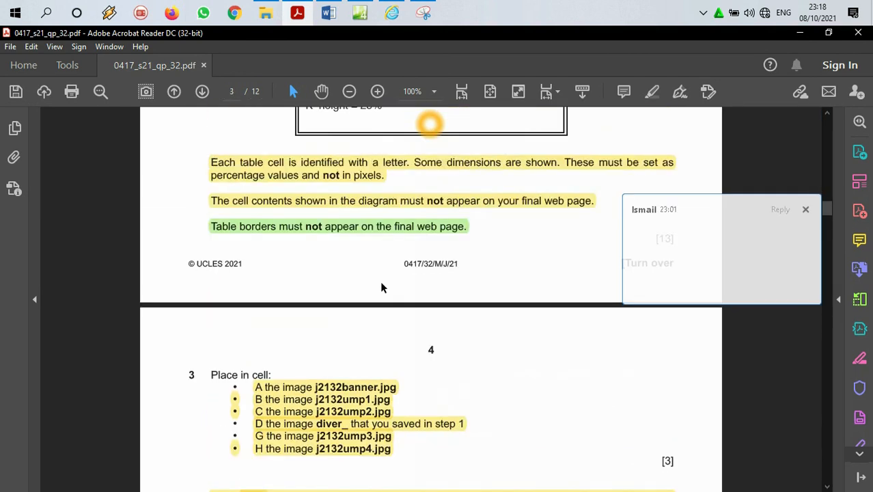
scroll(379, 281, "down", 3)
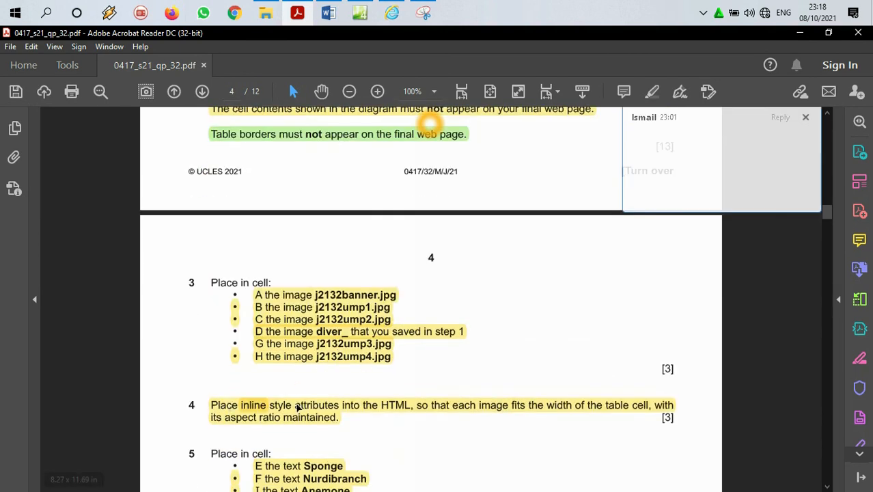
scroll(296, 297, "up", 3)
scroll(258, 270, "down", 10)
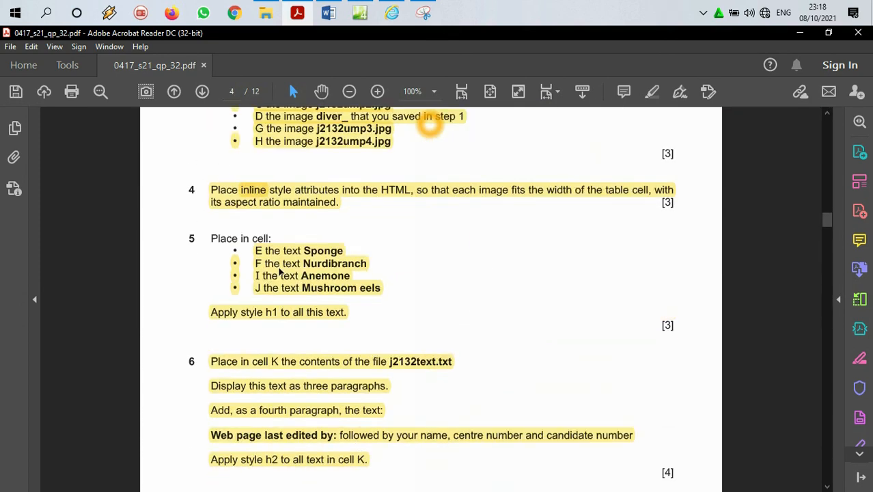
scroll(300, 276, "down", 3)
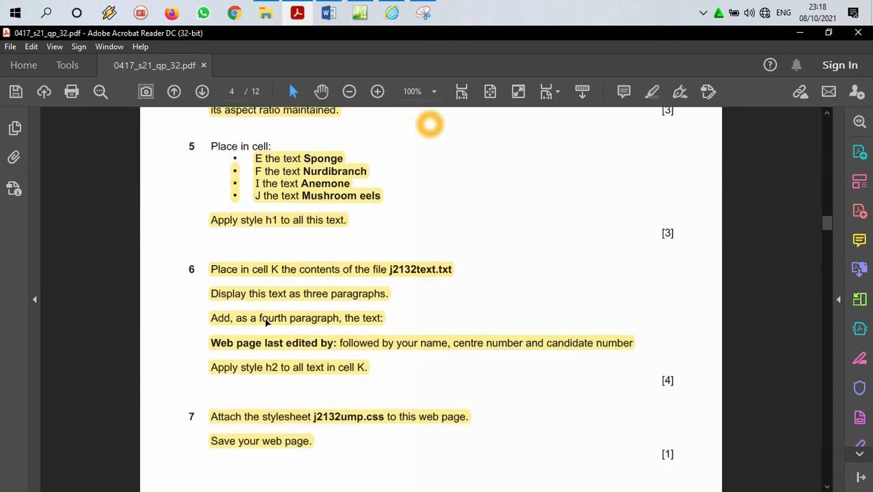
scroll(280, 250, "down", 20)
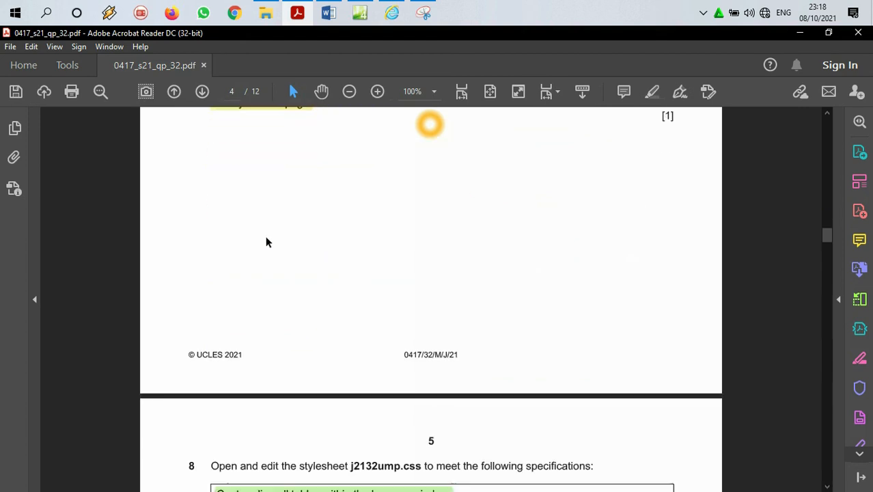
scroll(267, 240, "down", 11)
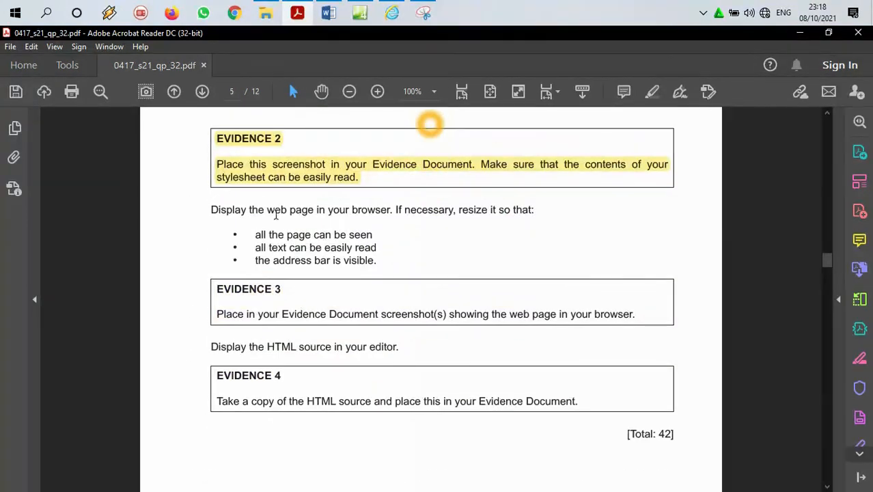
Step: Check the picture properties of j2132ump3.jpg in the design view of ump.html in Expression Web and save the page
left_click(359, 11)
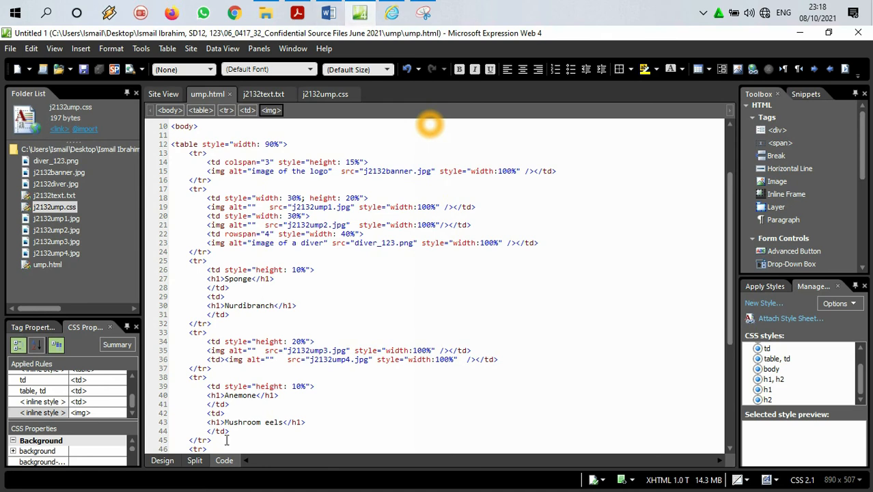
left_click(162, 460)
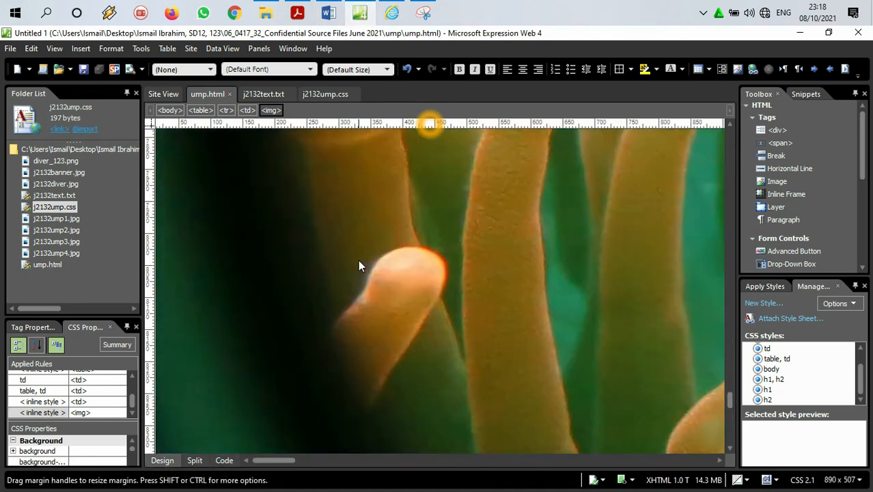
right_click(349, 213)
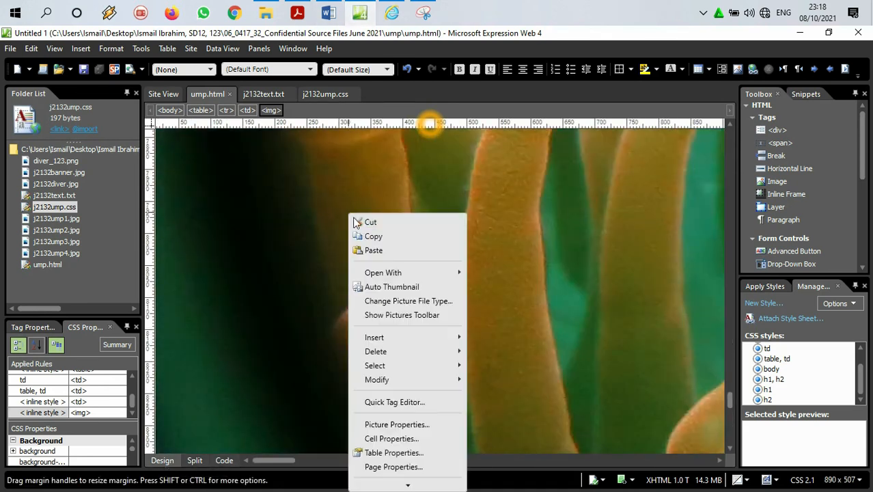
left_click(378, 426)
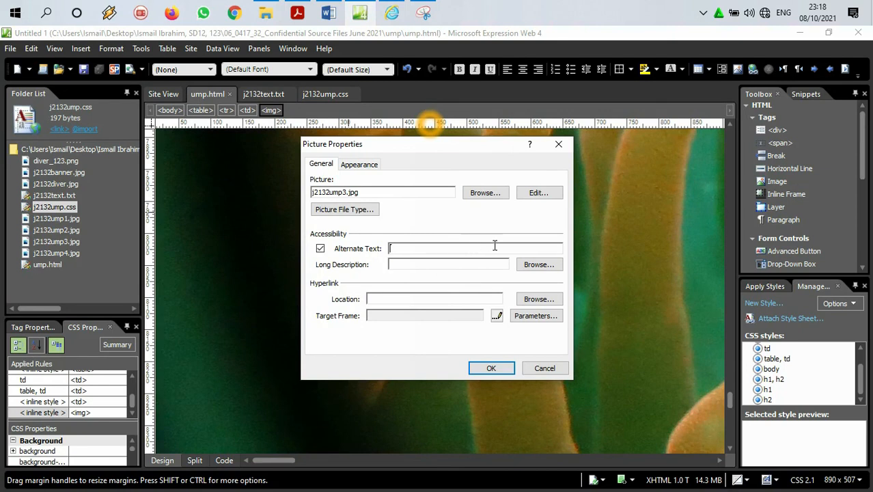
left_click(491, 368)
scroll(532, 348, "down", 10)
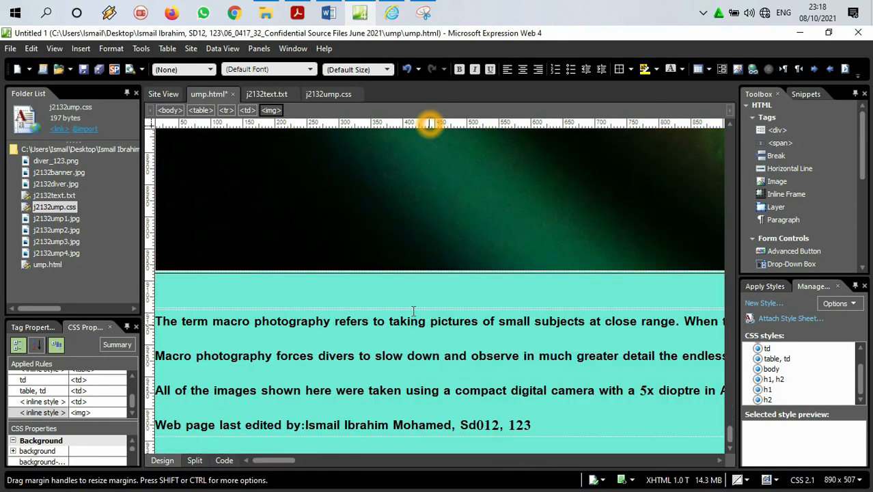
left_click(11, 48)
left_click(27, 130)
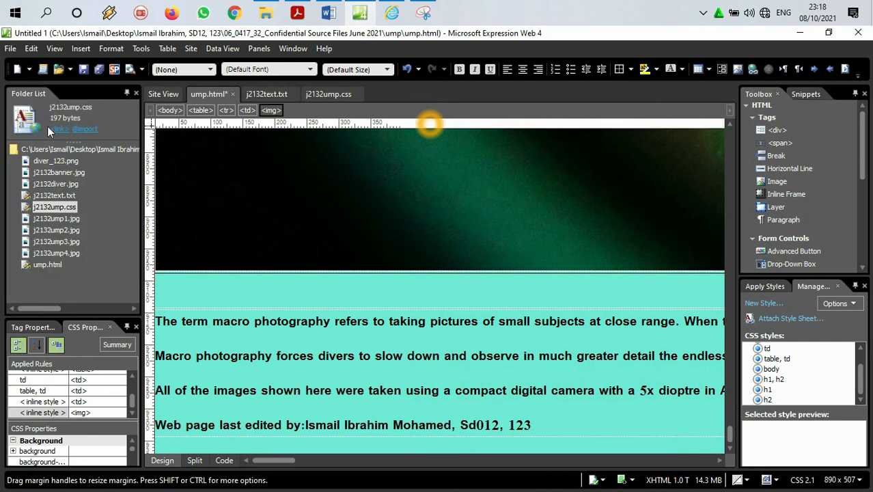
Step: Highlight the question paper text from "Display the web page in your browser" through the EVIDENCE 3 instruction as done
left_click(298, 6)
scroll(295, 205, "down", 2)
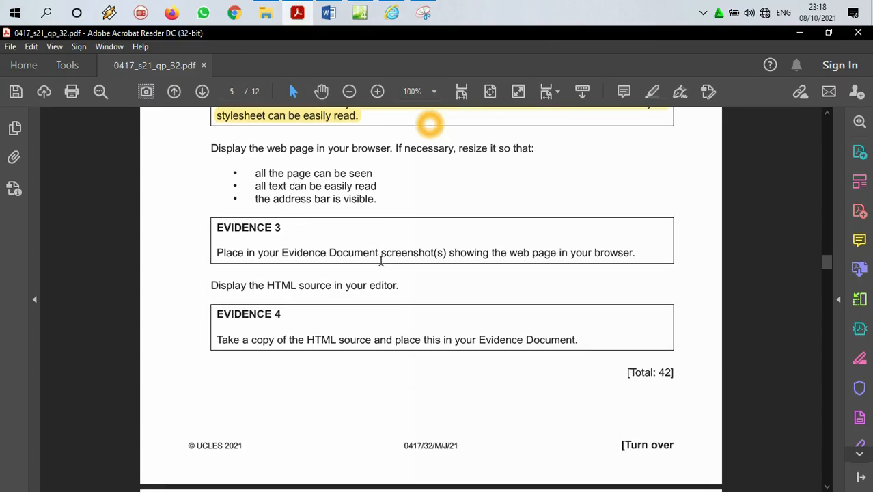
left_click_drag(634, 252, 208, 147)
left_click(651, 91)
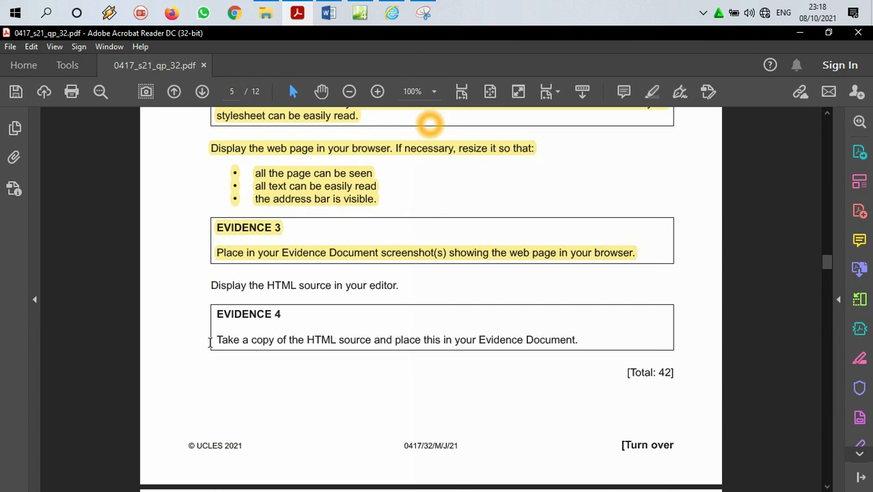
Step: Copy the heading EVIDENCE 4 from the question paper into the Word evidence document below the last screenshot and start it on a new page
left_click_drag(219, 342, 578, 341)
left_click_drag(287, 313, 204, 314)
key("ctrl+c")
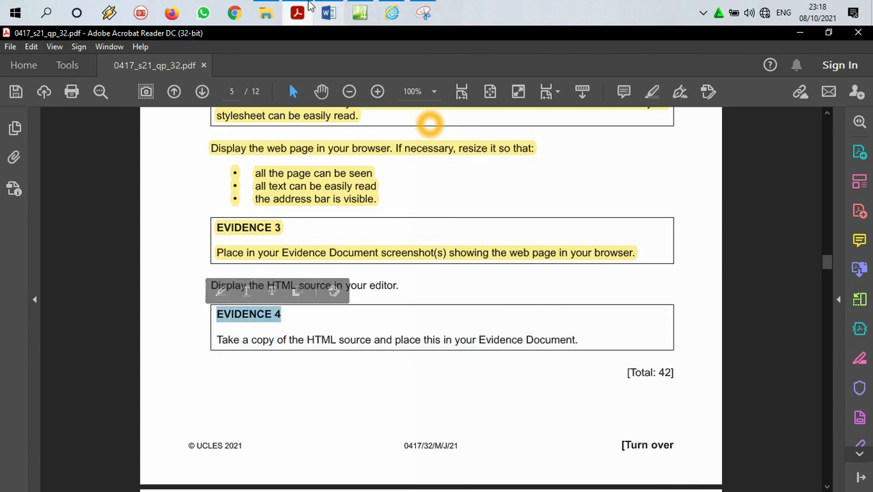
left_click(303, 7)
left_click(331, 10)
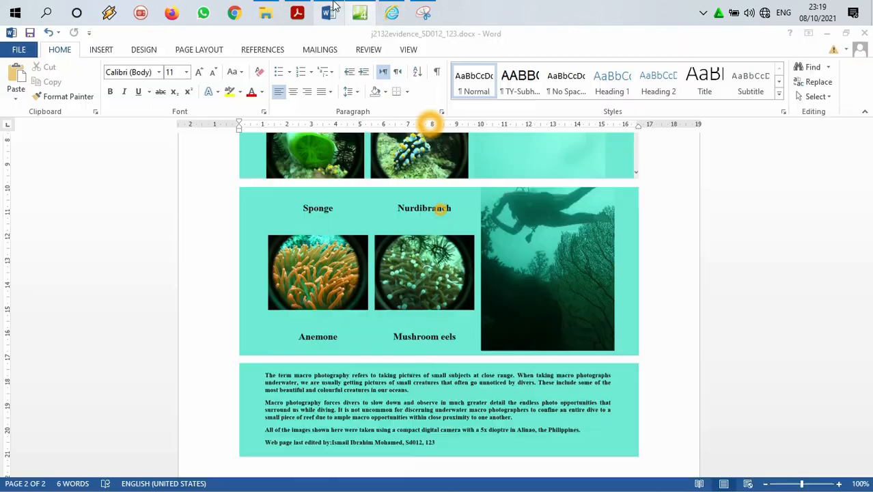
scroll(505, 357, "down", 3)
left_click(425, 390)
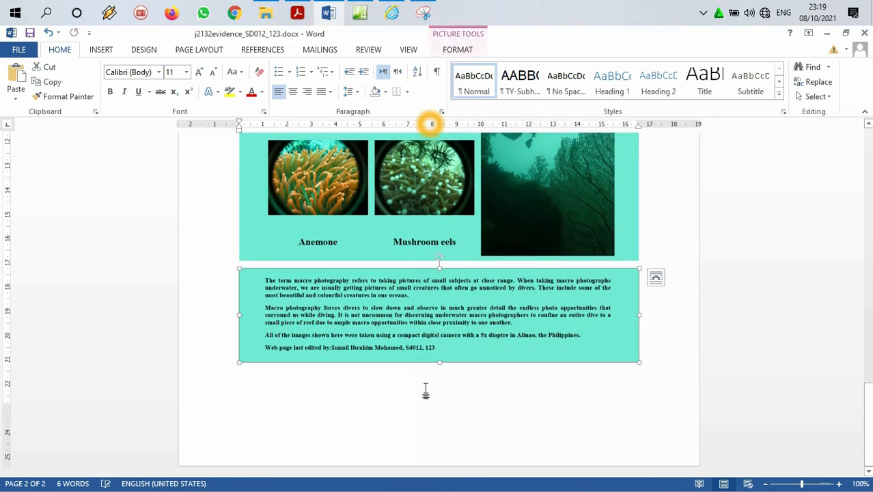
left_click(646, 358)
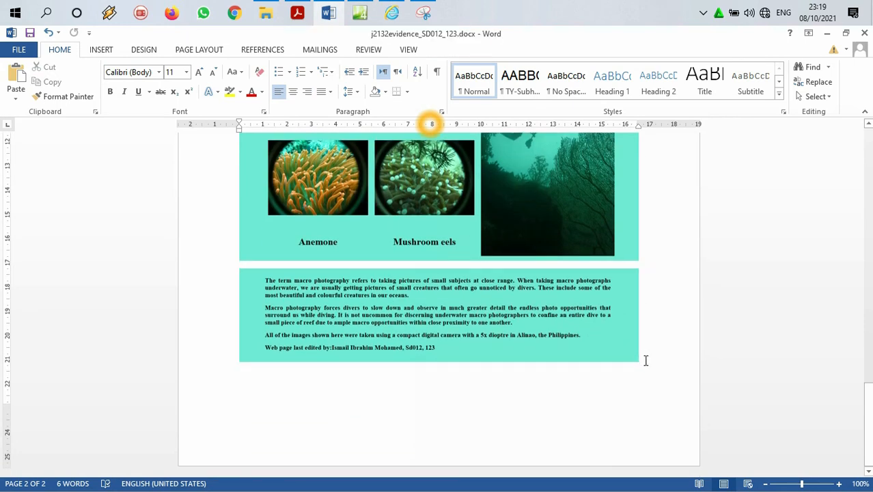
key("Return")
key("ctrl+v")
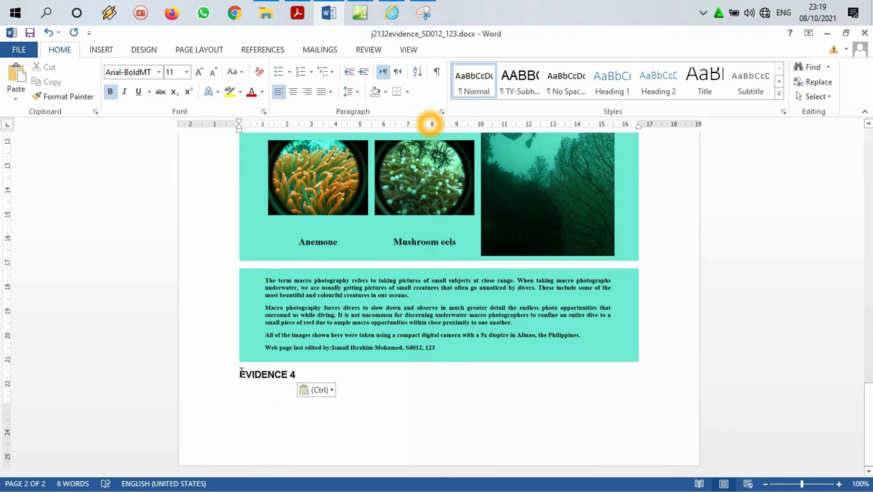
key("ctrl+Return")
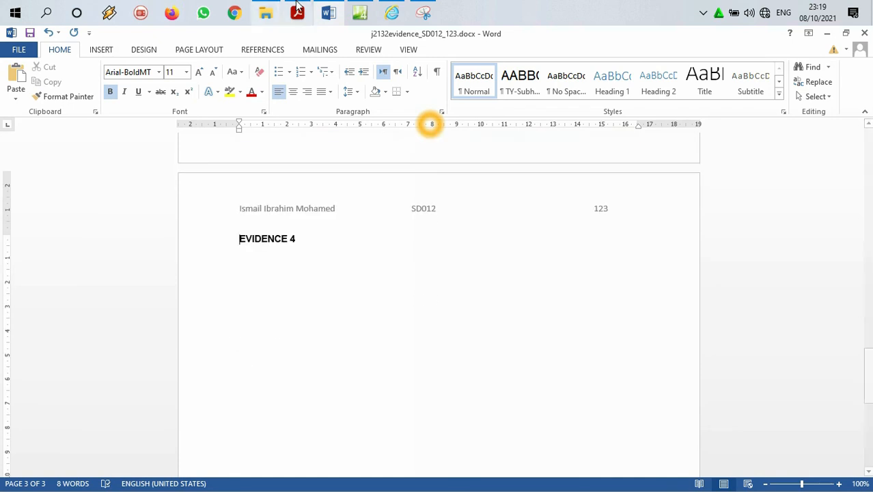
Step: Copy the entire HTML source of ump.html from Expression Web and paste it under the EVIDENCE 4 heading in Word
left_click(362, 13)
left_click(225, 462)
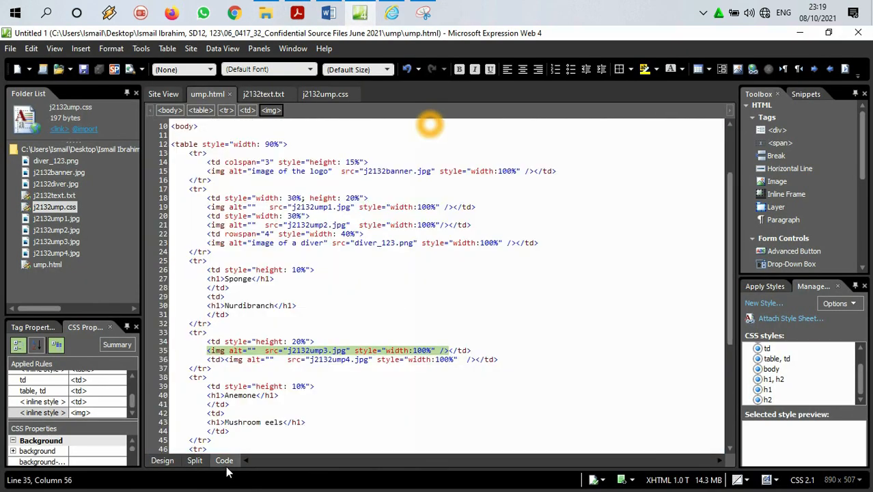
key("ctrl+a")
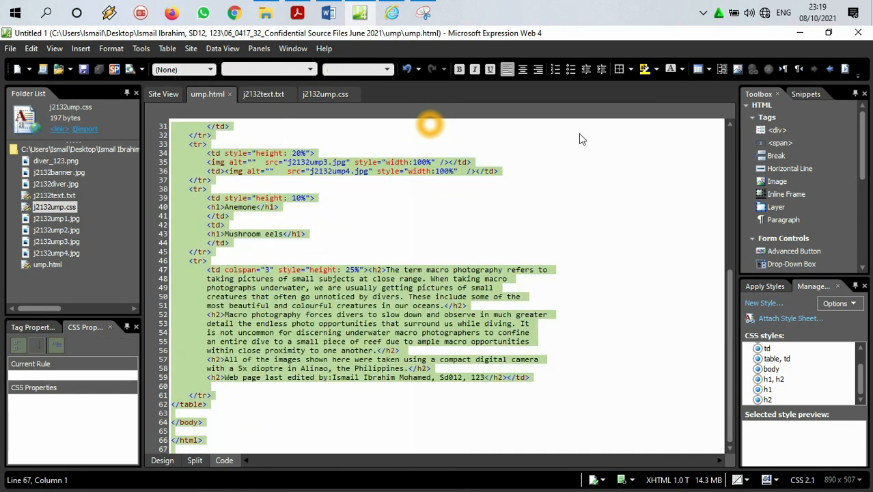
left_click(801, 32)
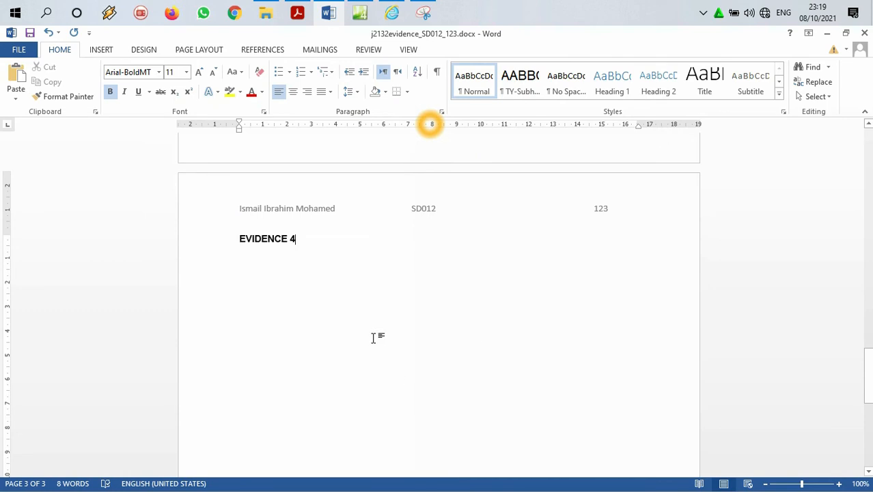
left_click(340, 246)
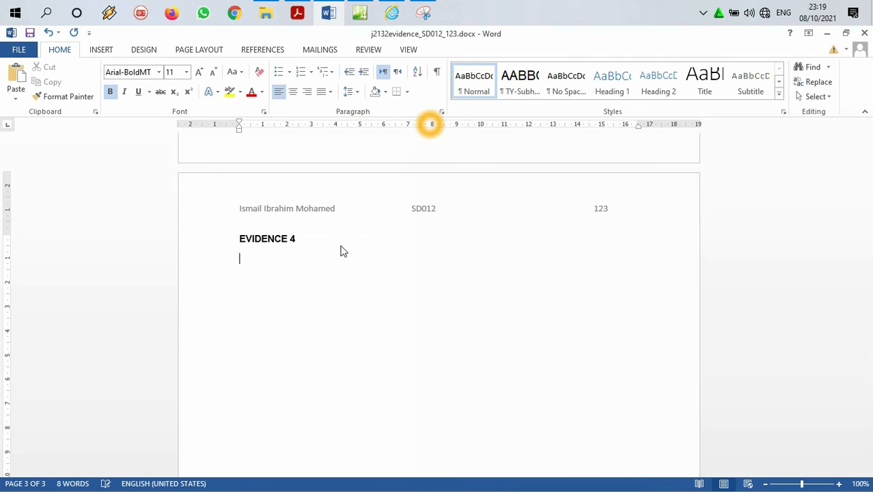
key("ctrl+v")
Step: Review the Task 4 printing instructions and Task 5 question 9 in the Acrobat Reader question paper, and return to the Word evidence document
left_click(297, 12)
scroll(381, 181, "down", 5)
scroll(381, 181, "up", 3)
scroll(373, 175, "down", 6)
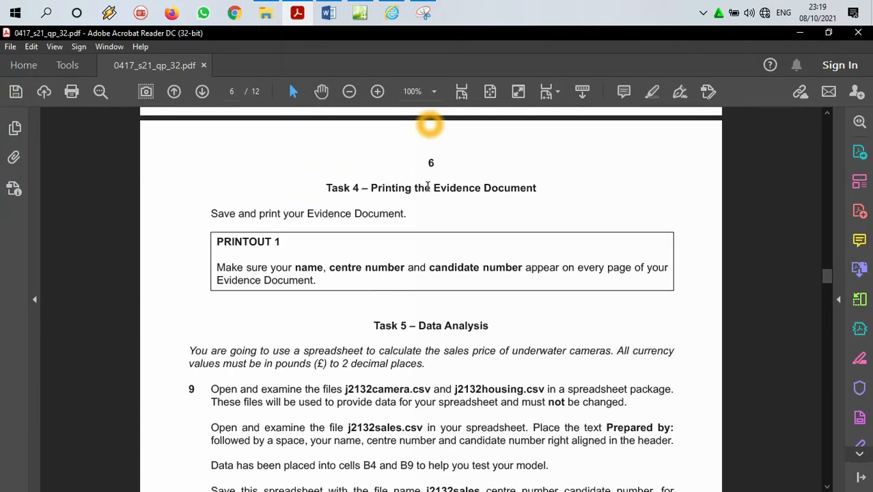
scroll(418, 188, "down", 3)
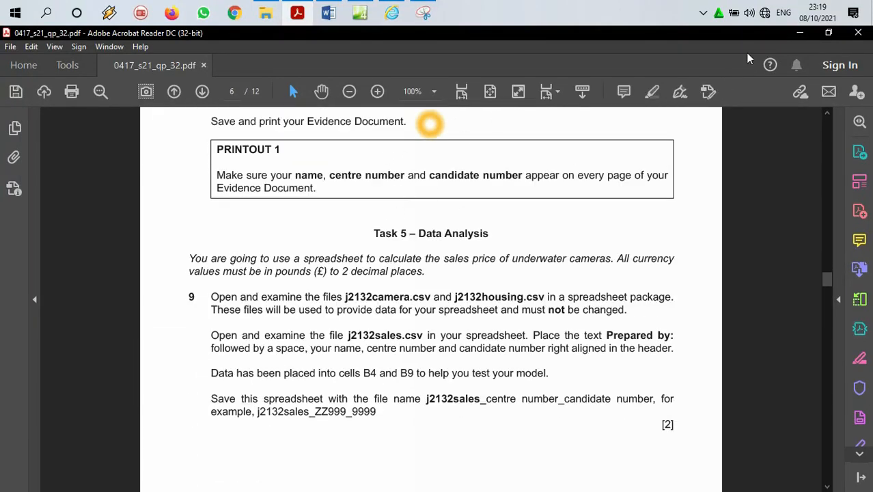
left_click(798, 33)
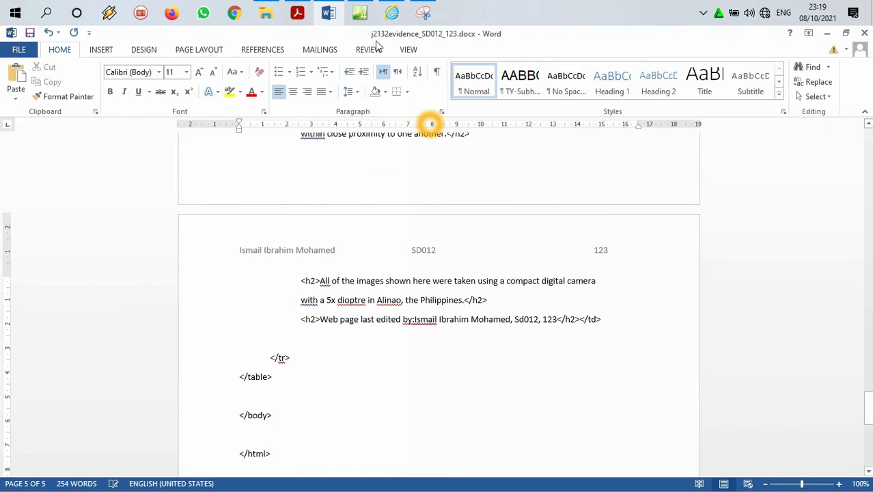